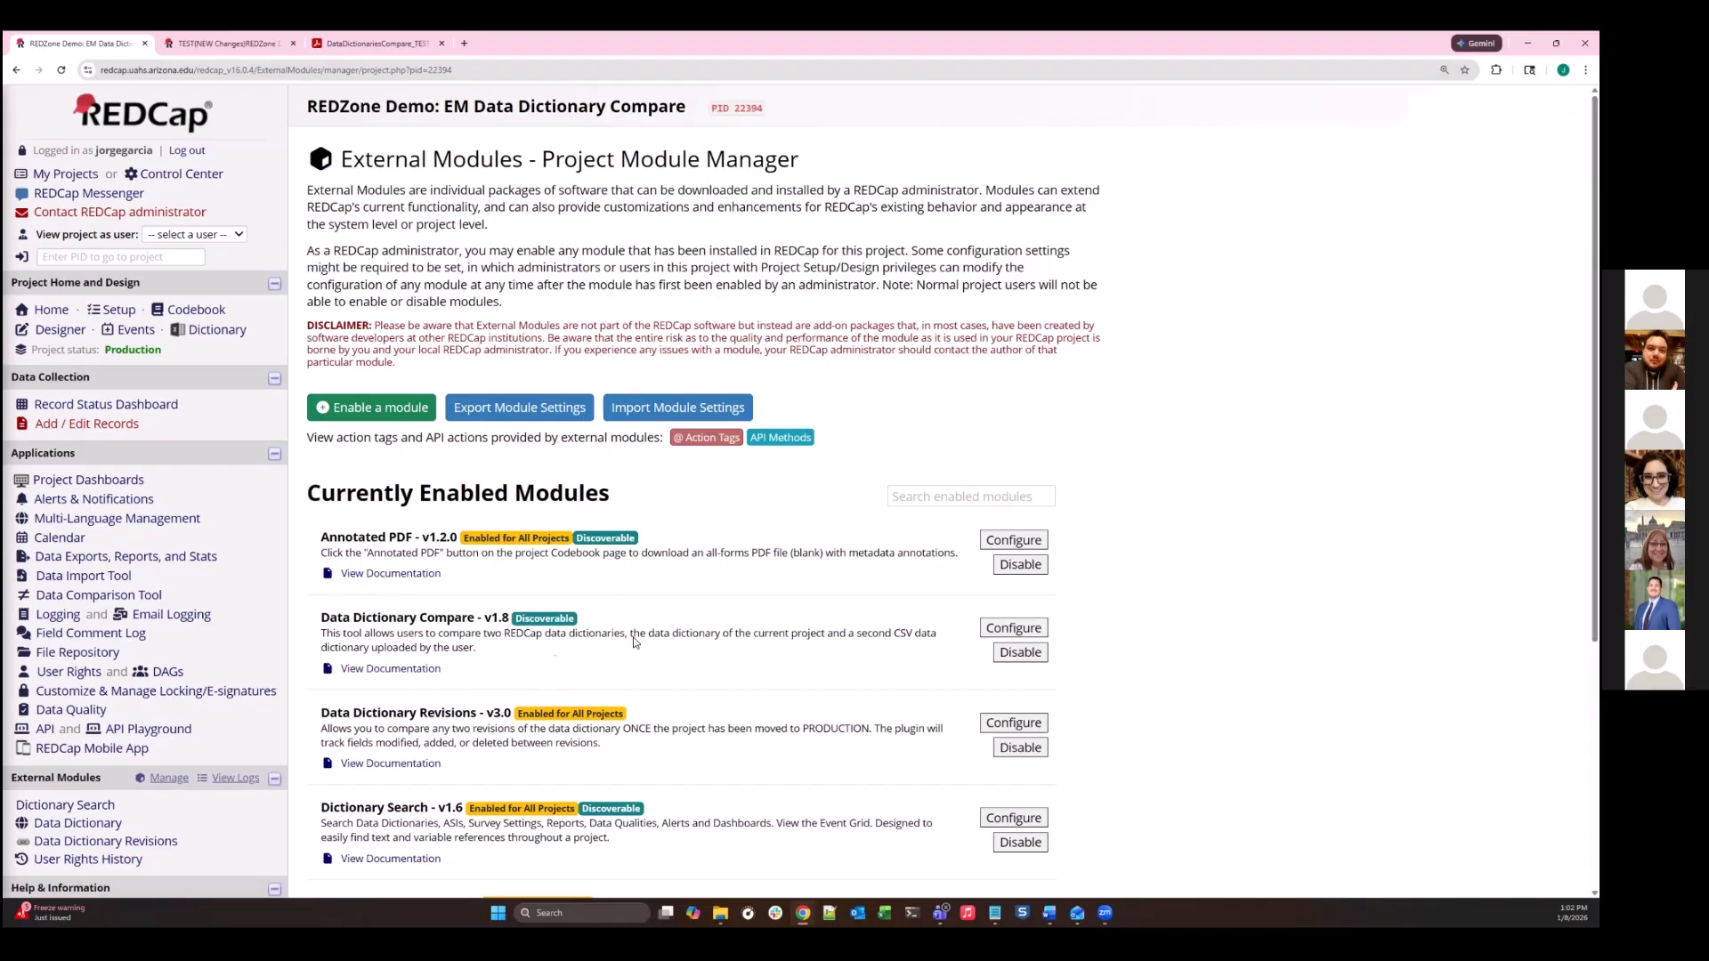
{"action": "left_click", "coordinate": [472, 575]}
{"action": "left_click", "coordinate": [182, 785]}
{"action": "key", "text": "Tab"}
{"action": "key", "text": "Tab"}
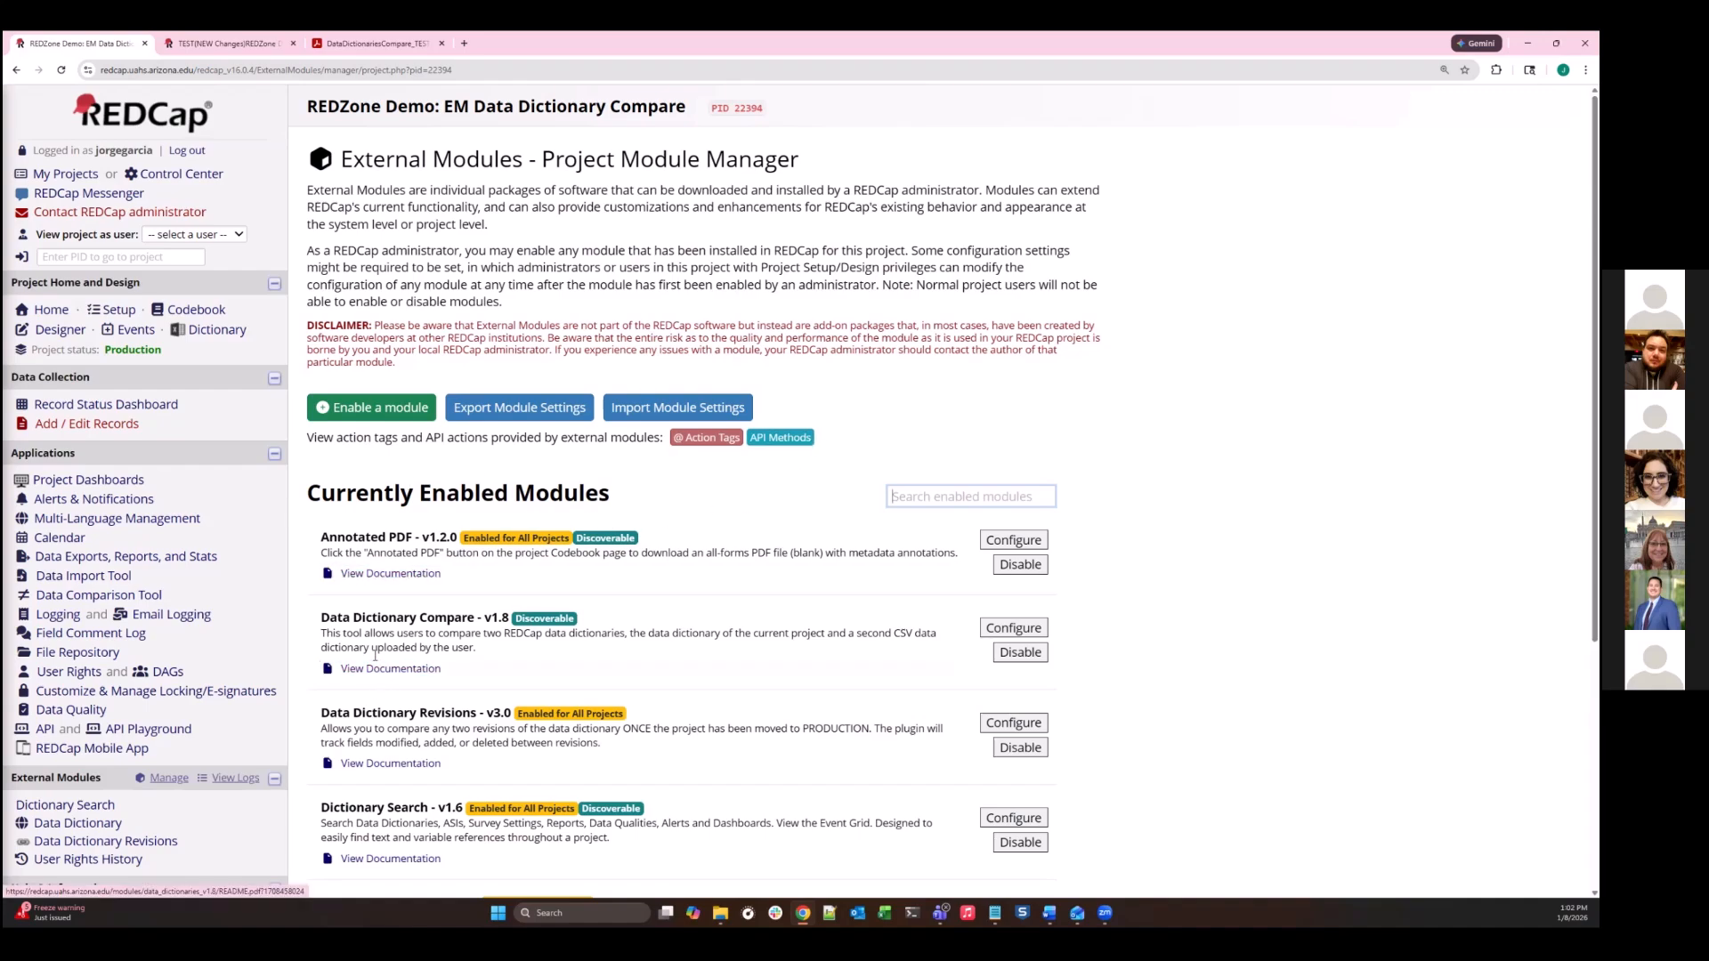
{"action": "left_click", "coordinate": [375, 656]}
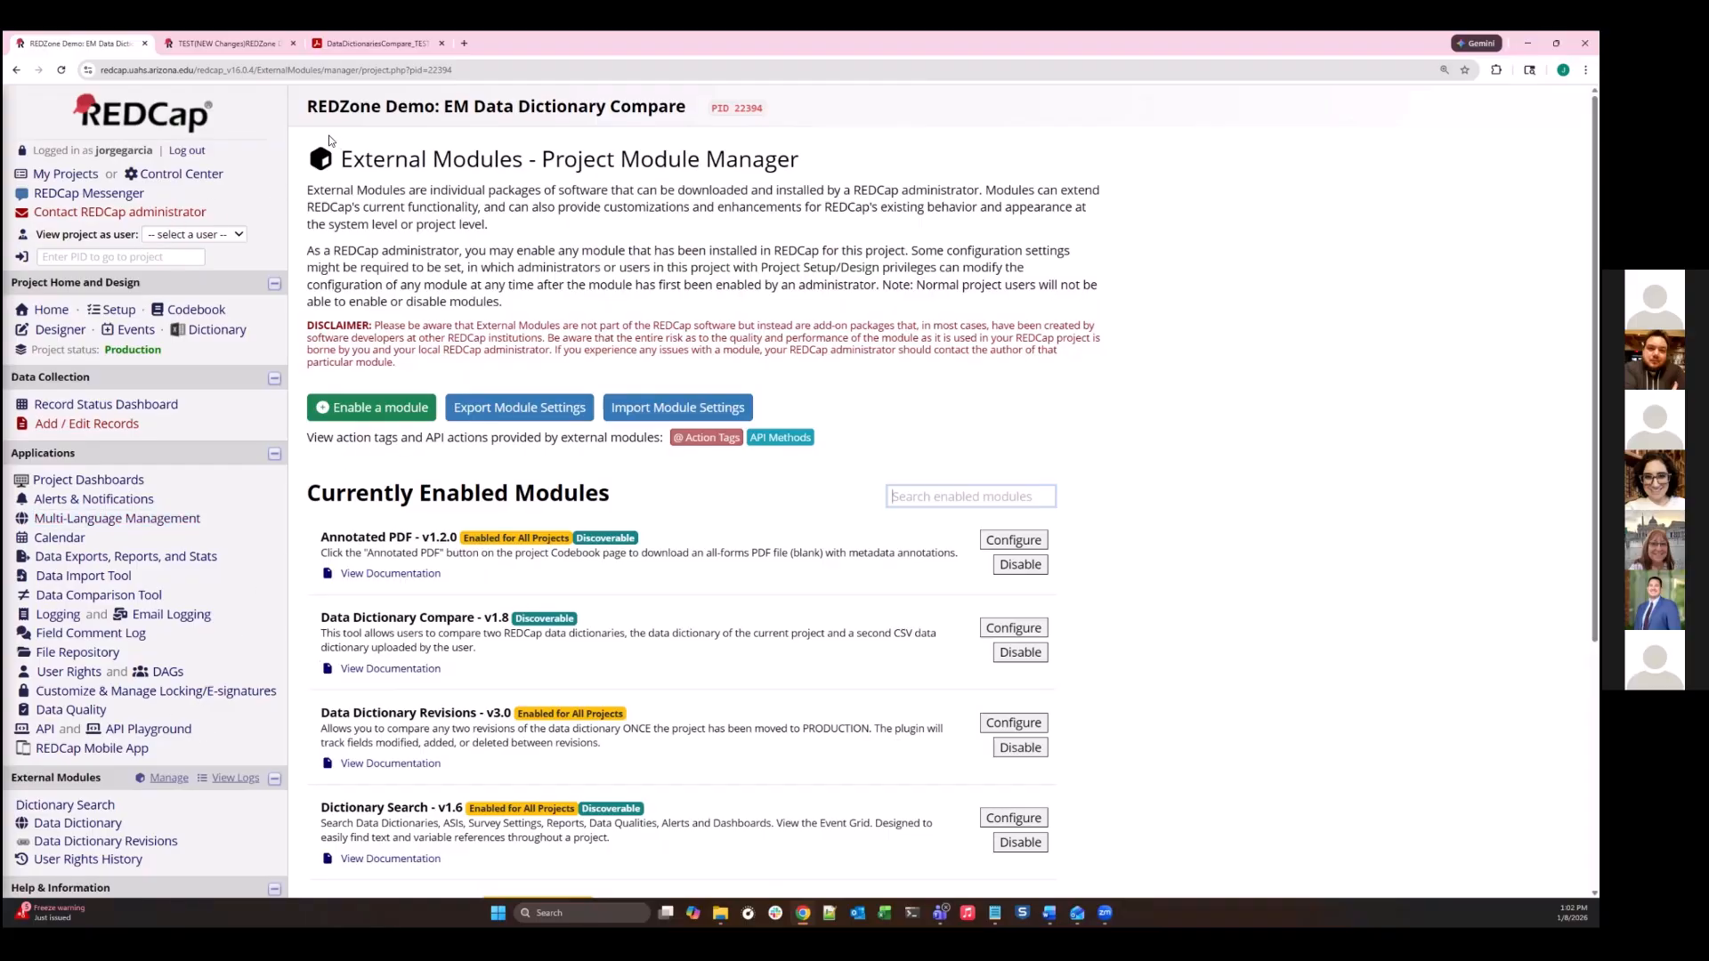
- Reload the project's external module manager, search the modules available for enabling for "data", and close the list without enabling any
{"action": "left_click", "coordinate": [170, 784]}
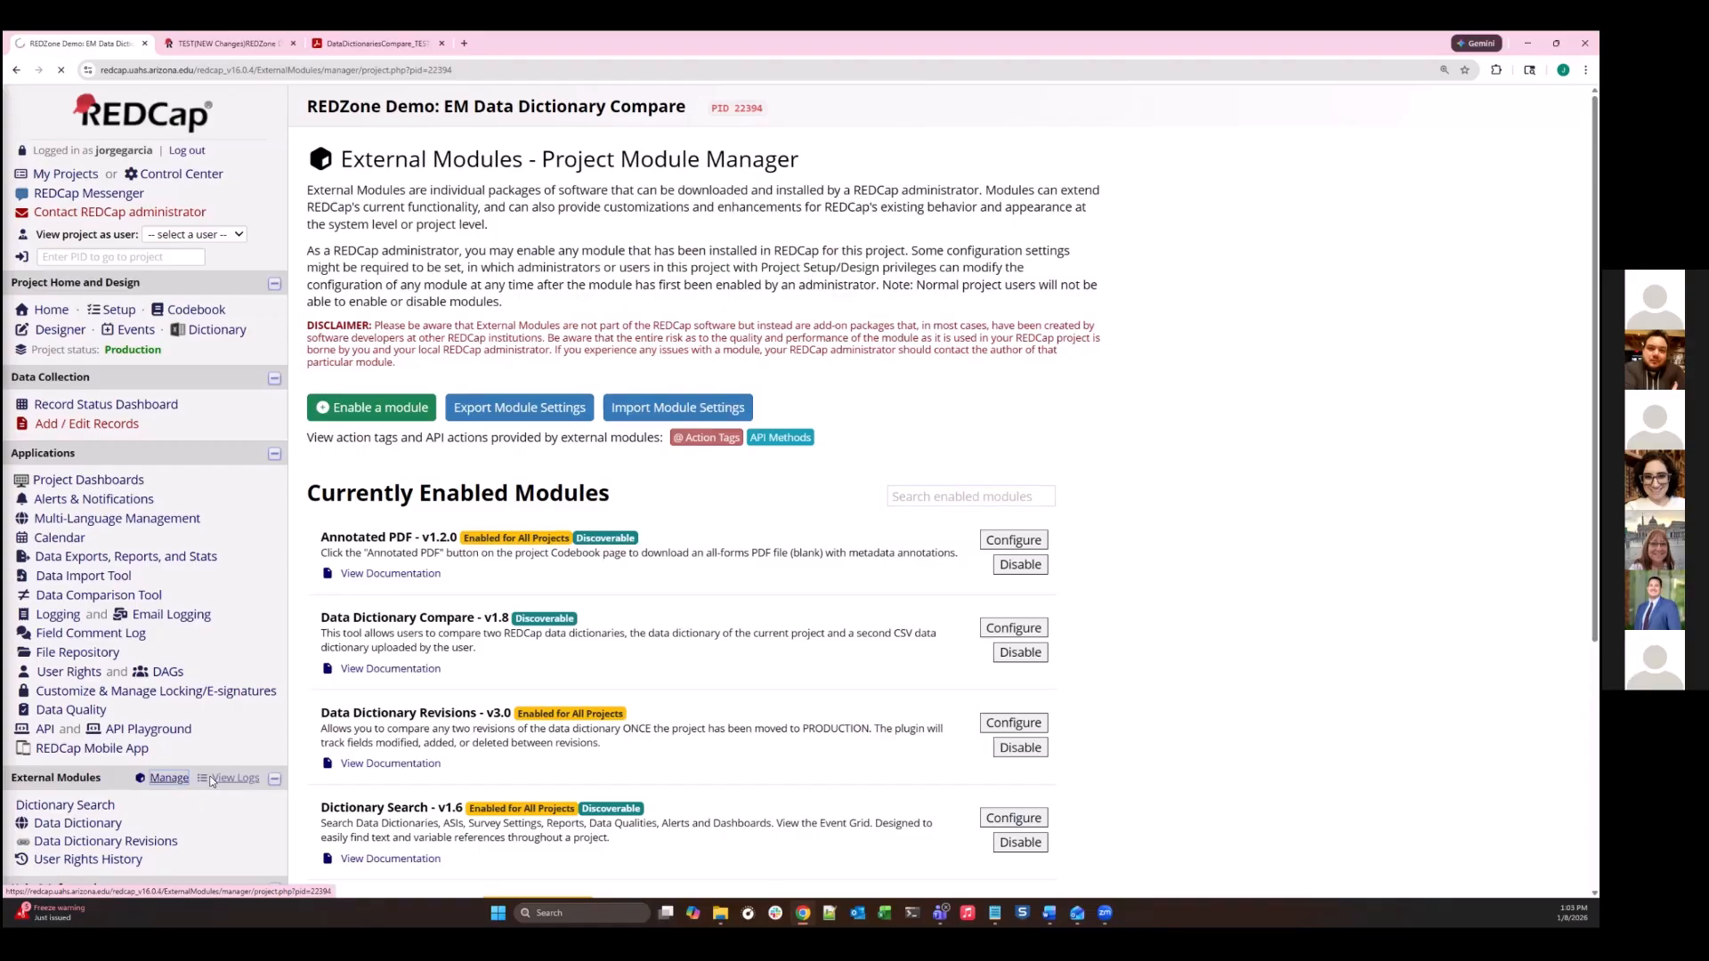
{"action": "left_click", "coordinate": [399, 407]}
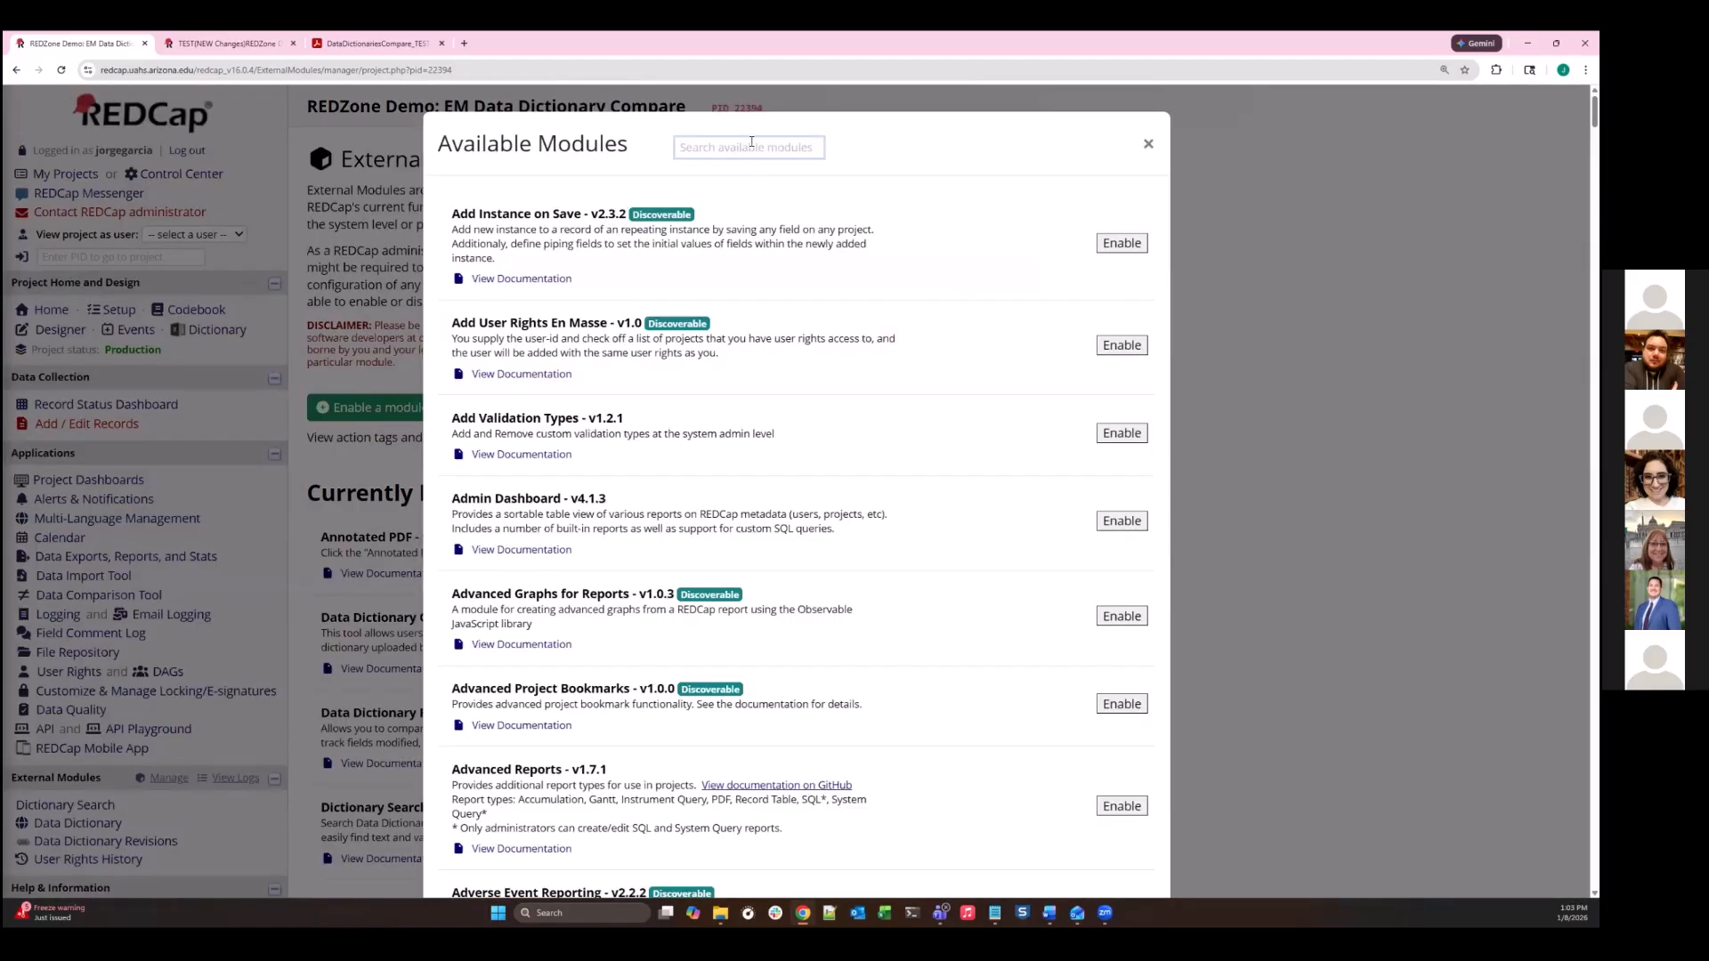
{"action": "scroll", "coordinate": [820, 311], "scroll_direction": "down", "scroll_amount": 4}
{"action": "scroll", "coordinate": [632, 281], "scroll_direction": "up", "scroll_amount": 4}
{"action": "left_click", "coordinate": [696, 150]}
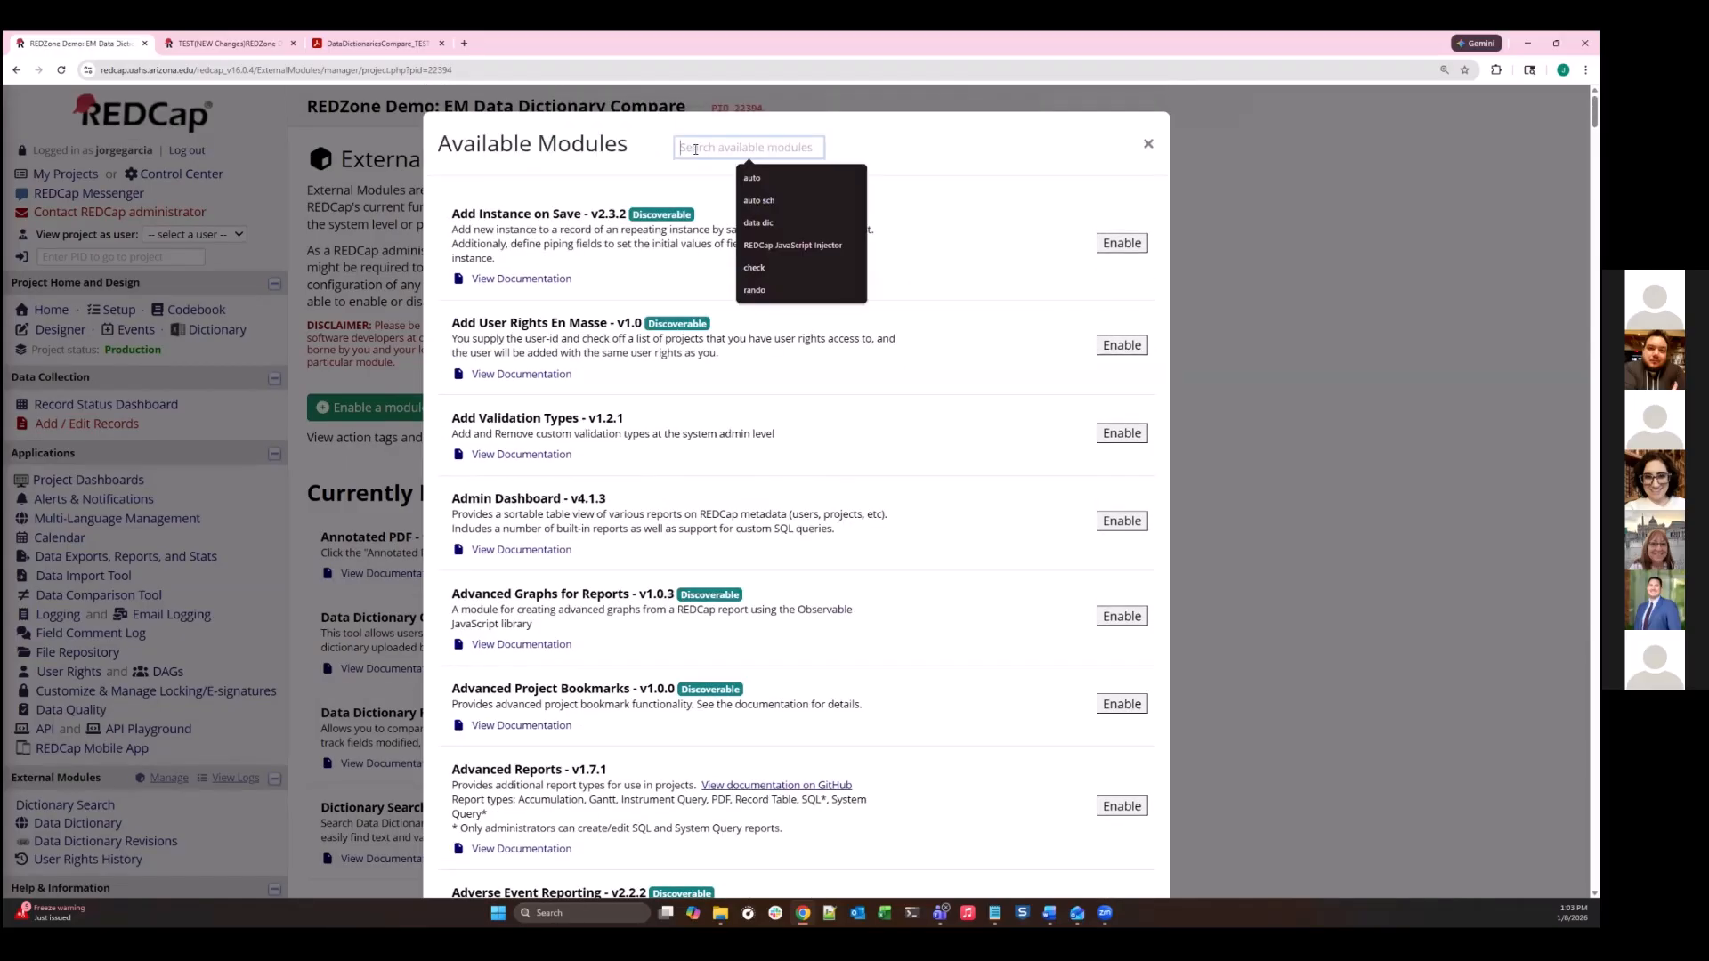
{"action": "type", "text": "data"}
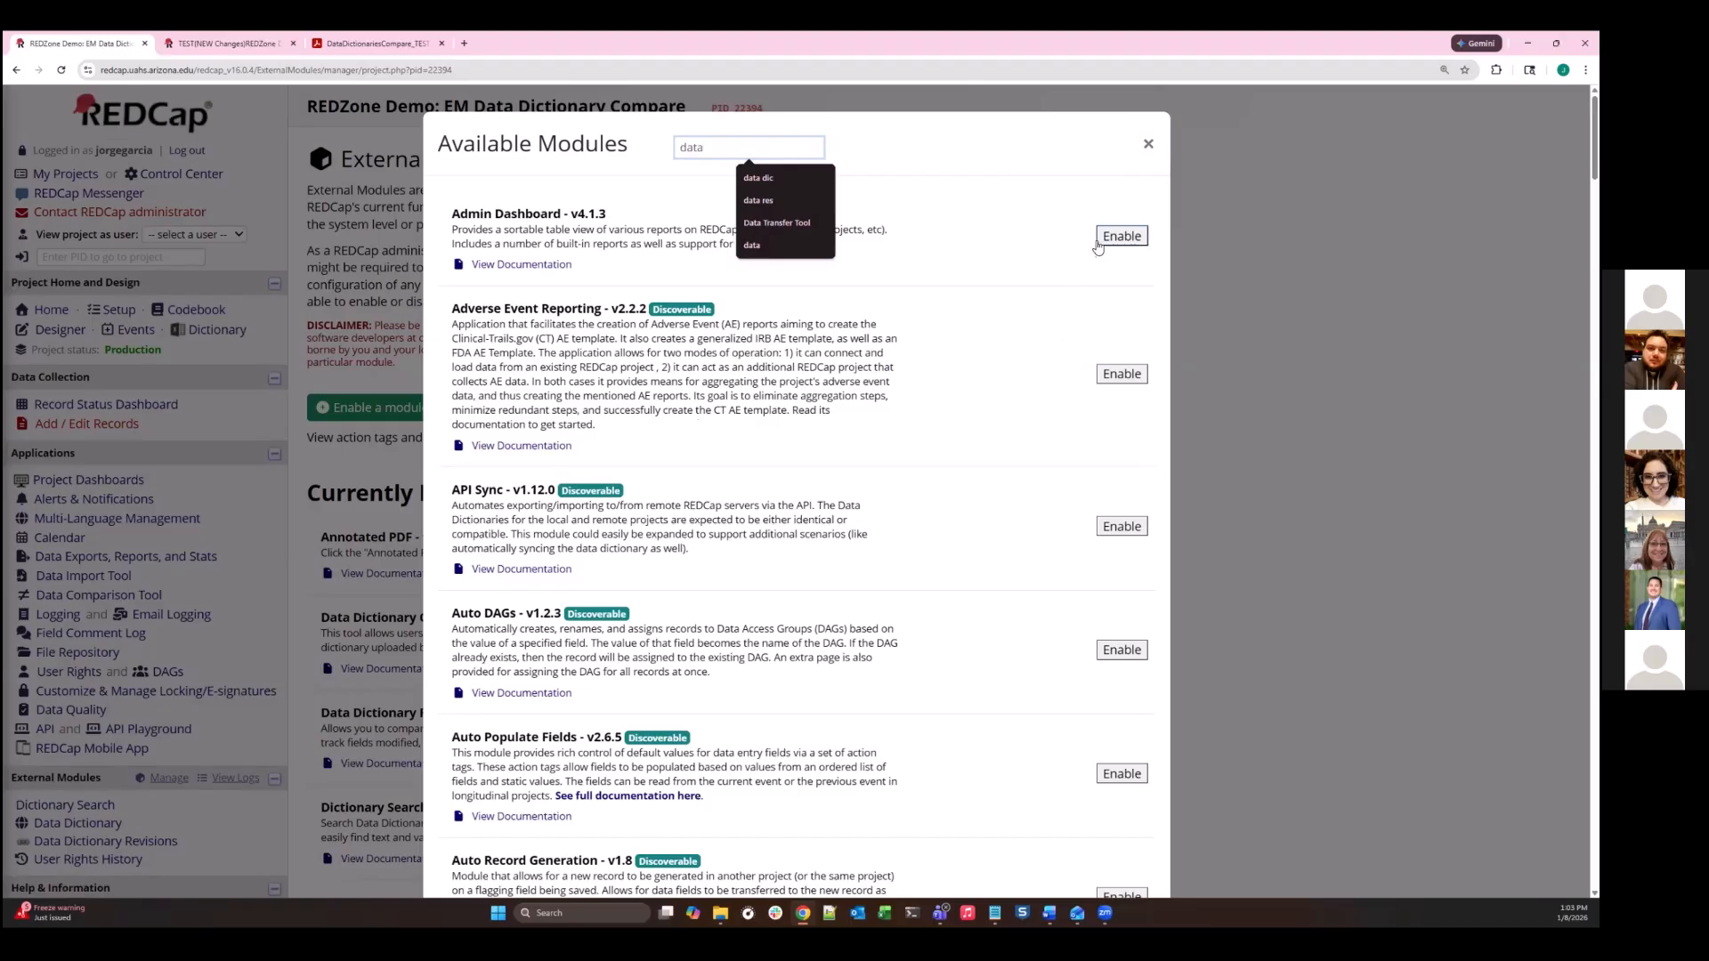
{"action": "left_click", "coordinate": [1143, 153]}
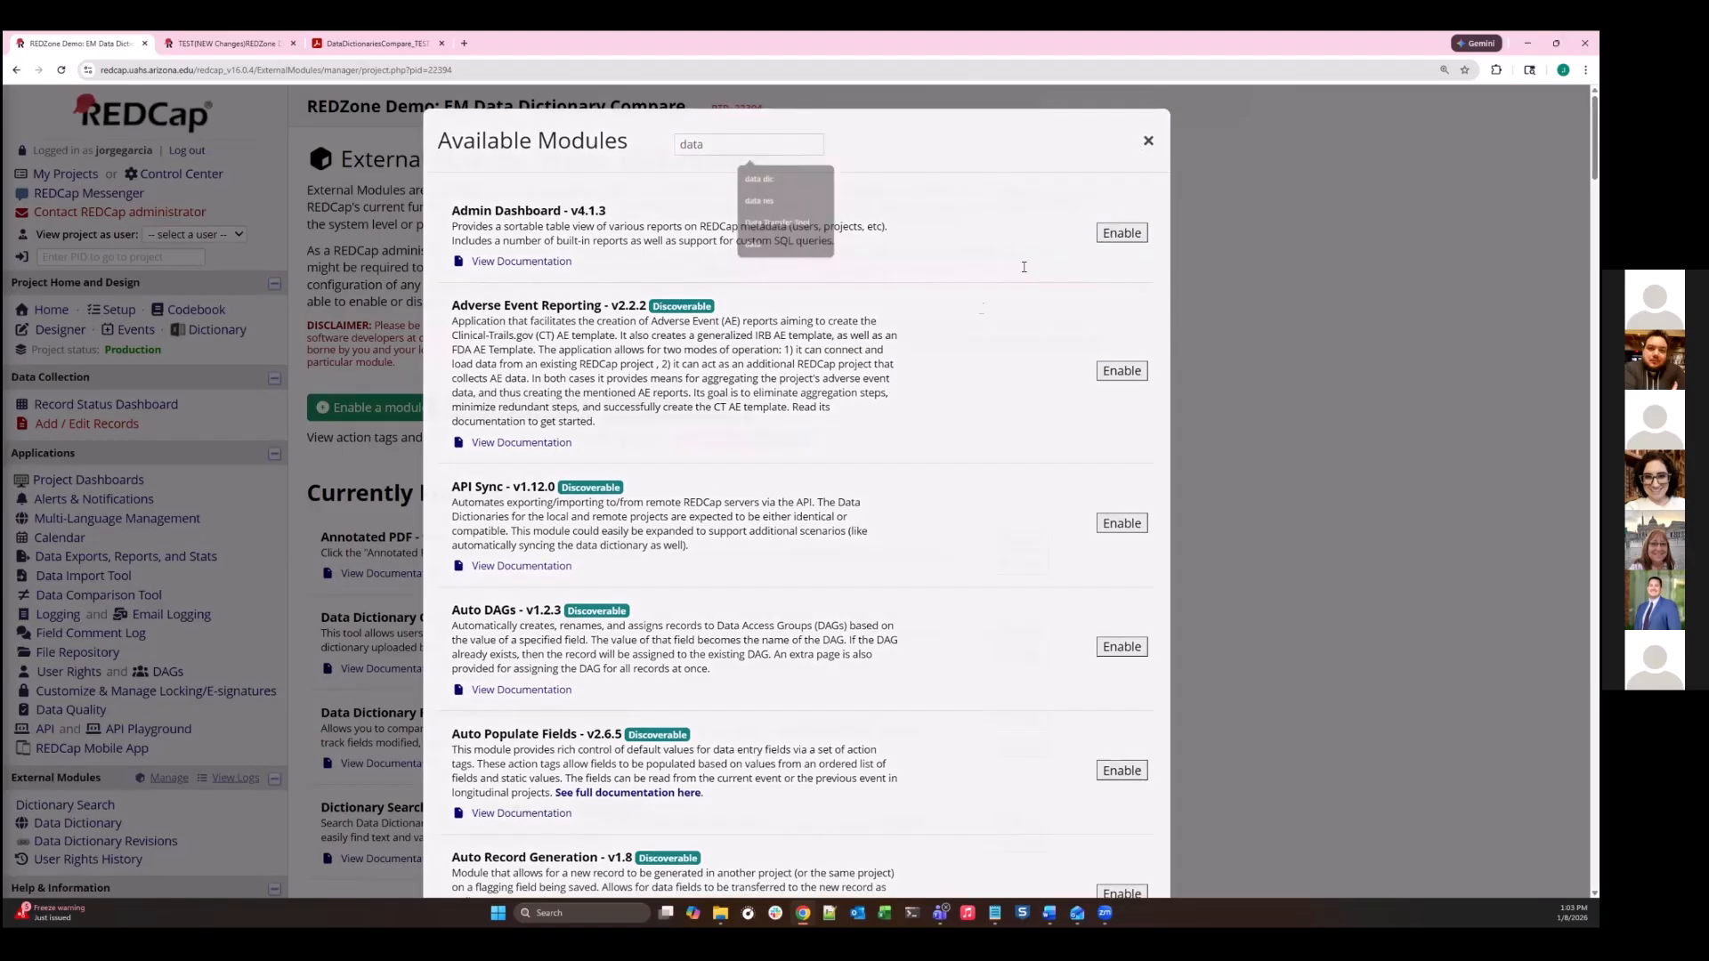
- Open the documentation of the enabled Data Dictionary Compare module
{"action": "scroll", "coordinate": [491, 410], "scroll_direction": "down", "scroll_amount": 3}
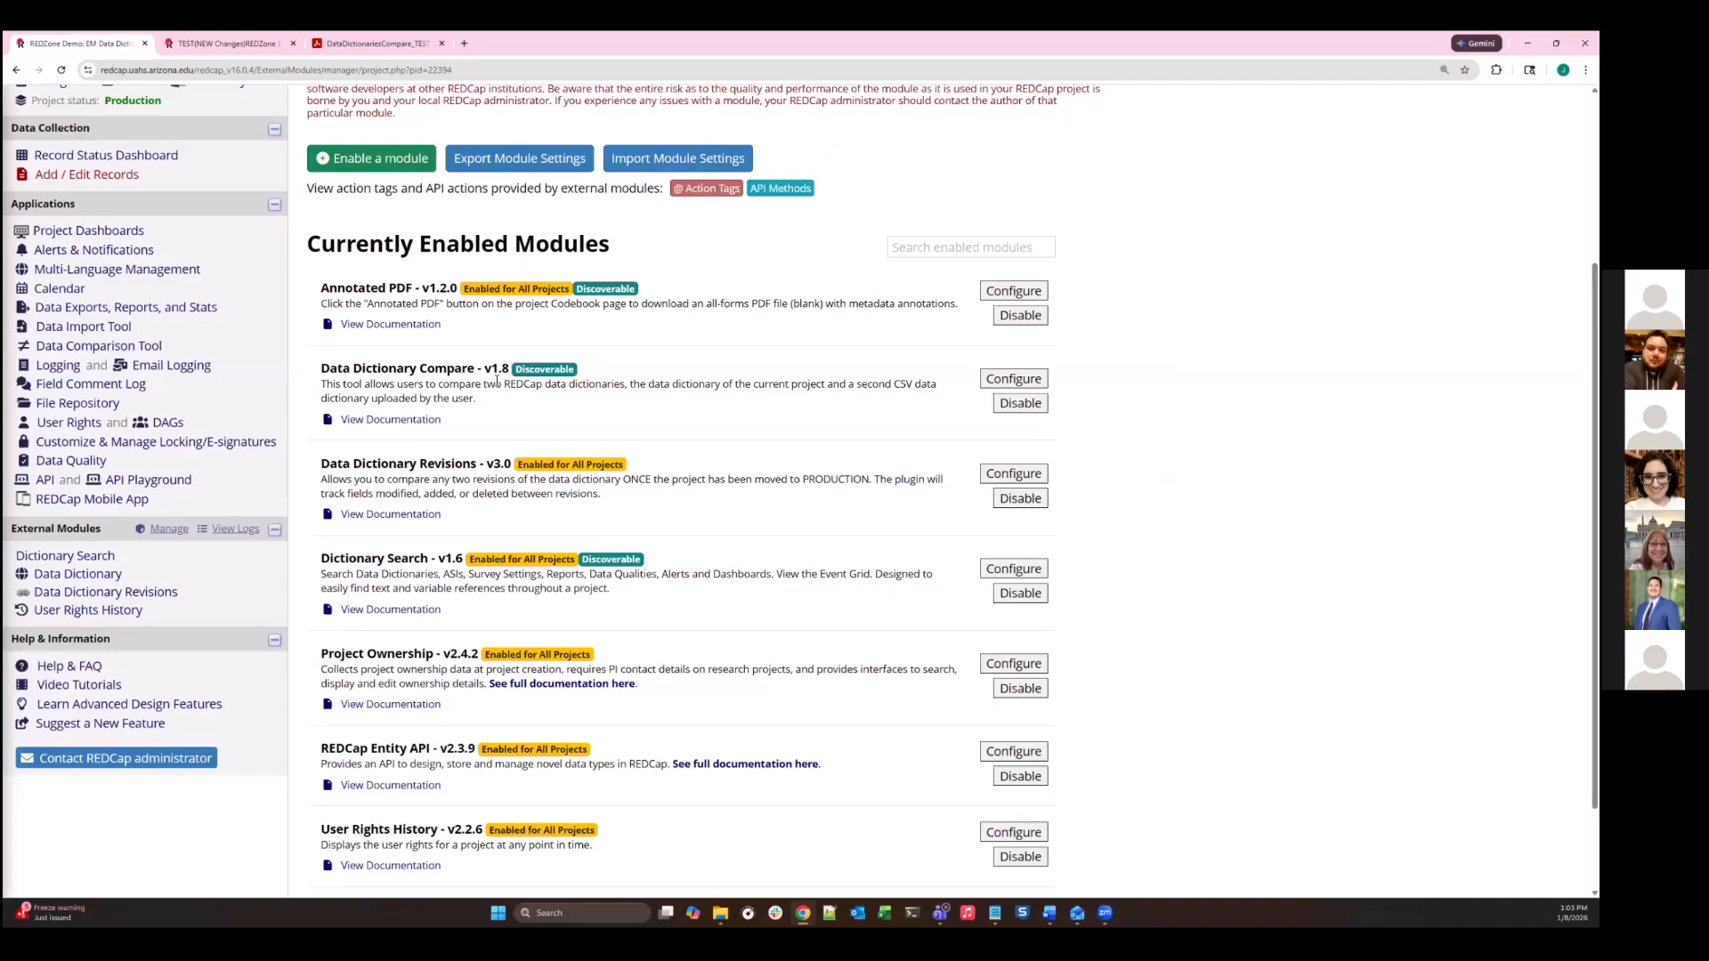
{"action": "left_click", "coordinate": [430, 427]}
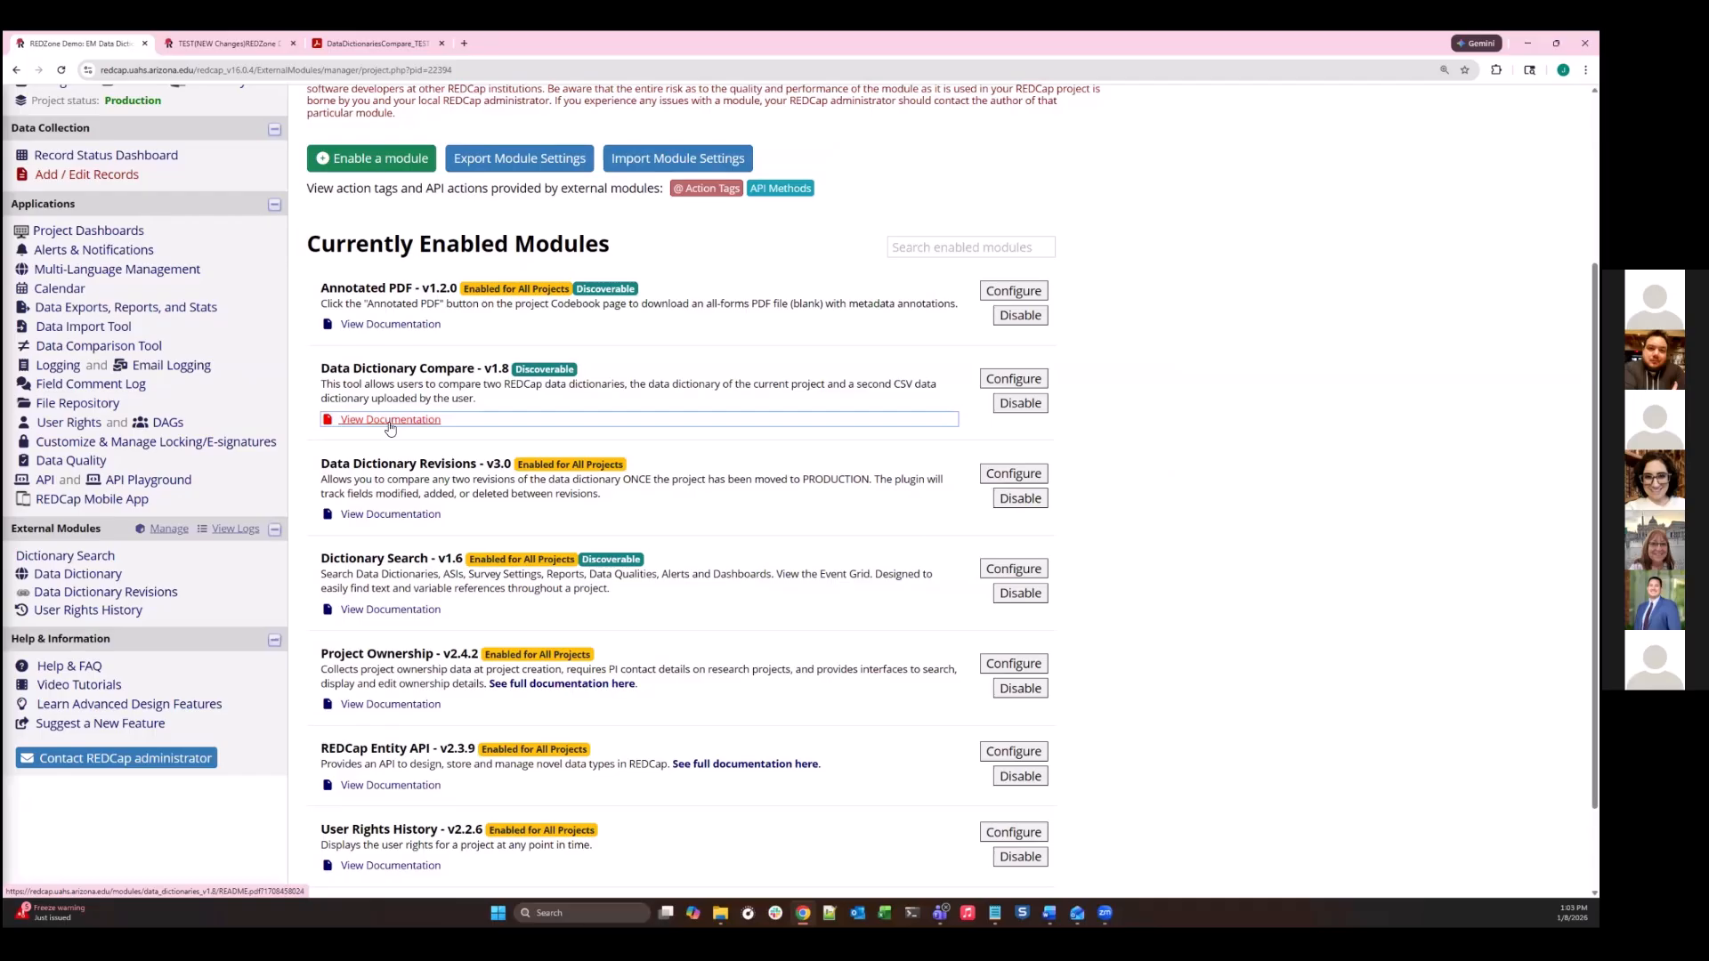
{"action": "left_click", "coordinate": [390, 428]}
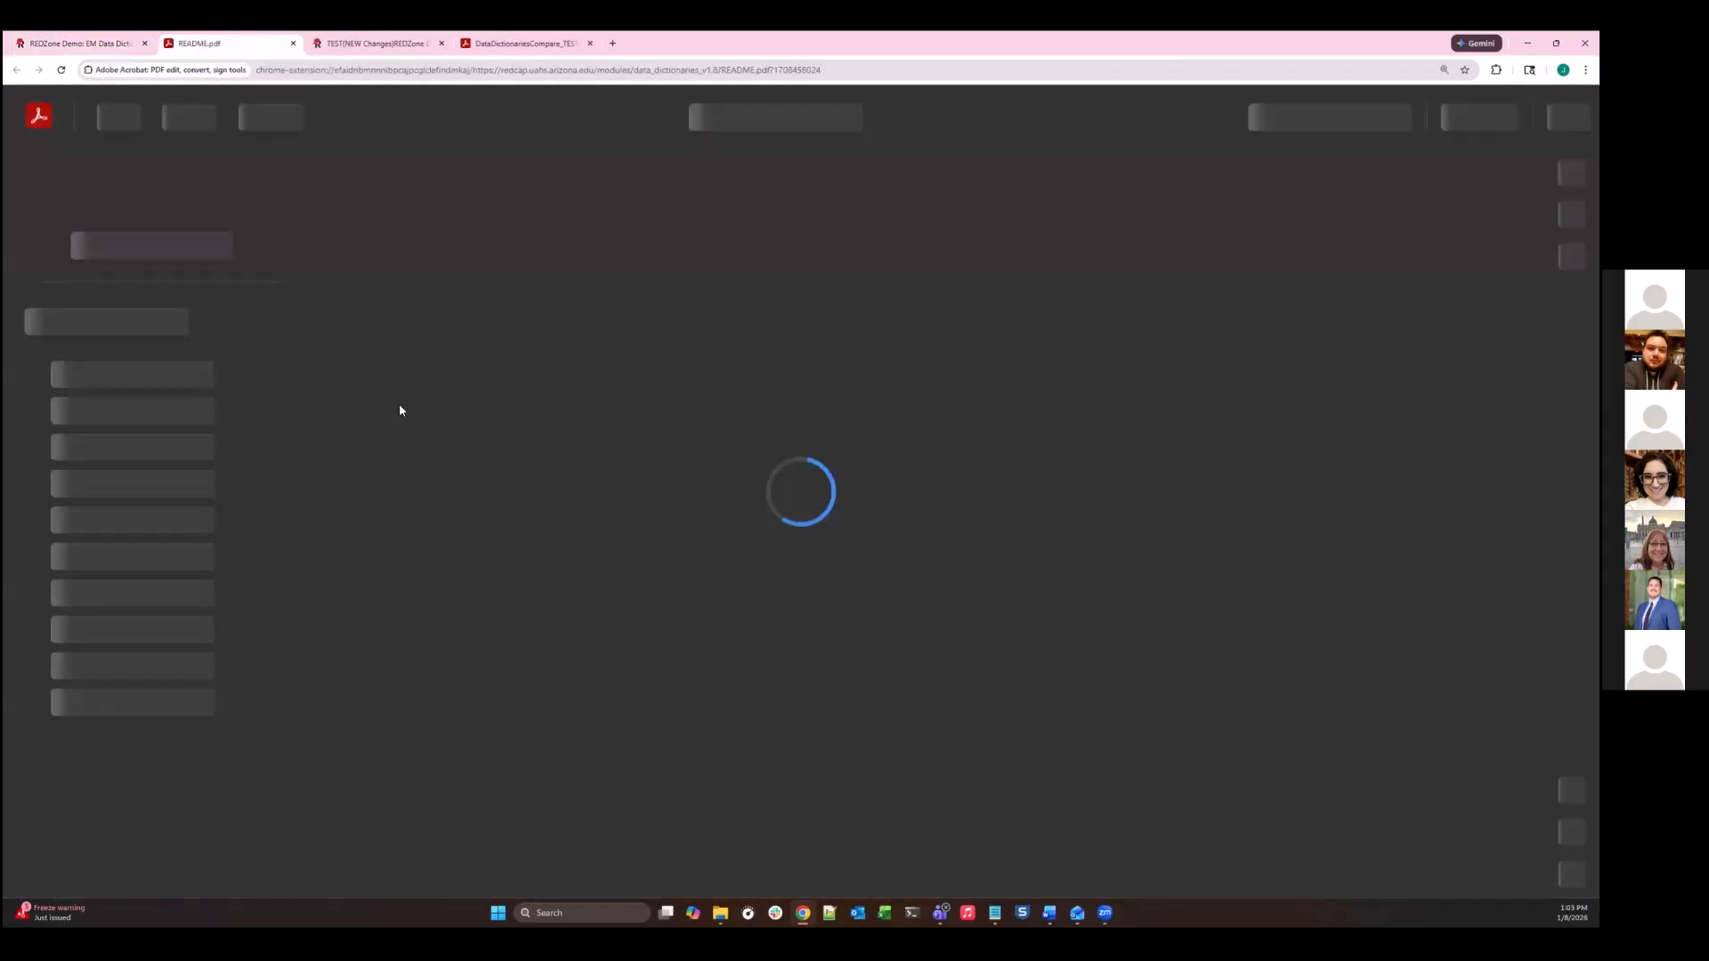
- Look through the README's overview, setup, usage and result interpretation sections, including the report grid example, and close the document
{"action": "scroll", "coordinate": [995, 285], "scroll_direction": "up", "scroll_amount": 15}
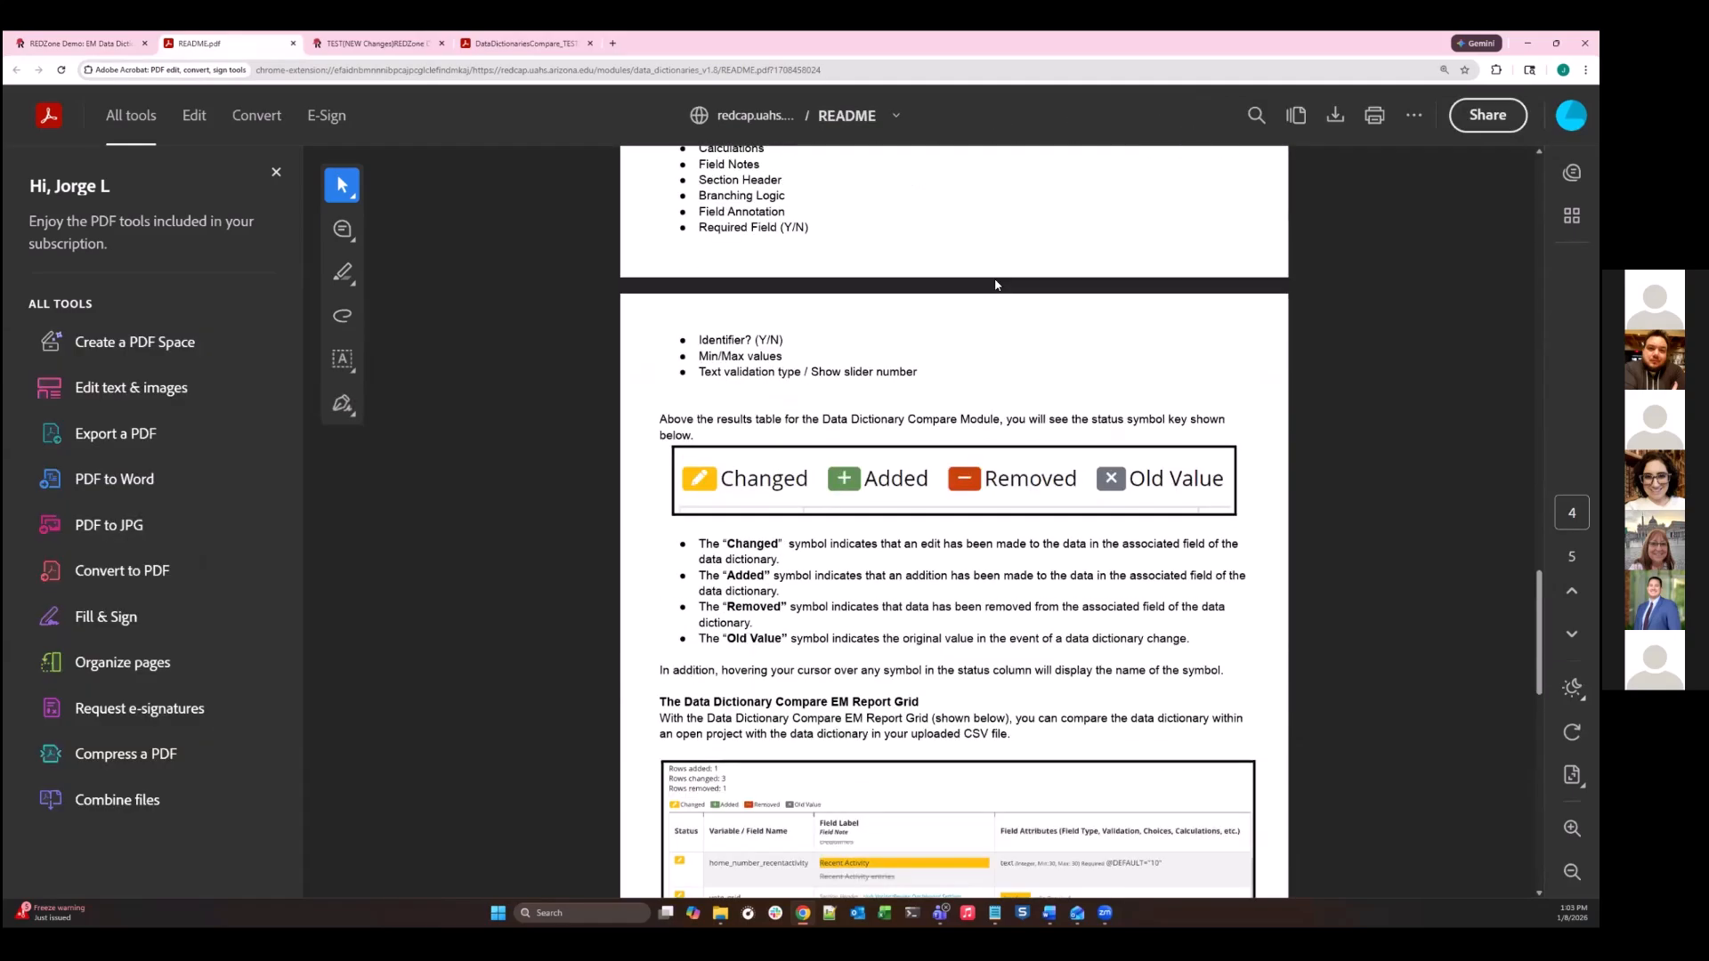
{"action": "scroll", "coordinate": [995, 285], "scroll_direction": "up", "scroll_amount": 20}
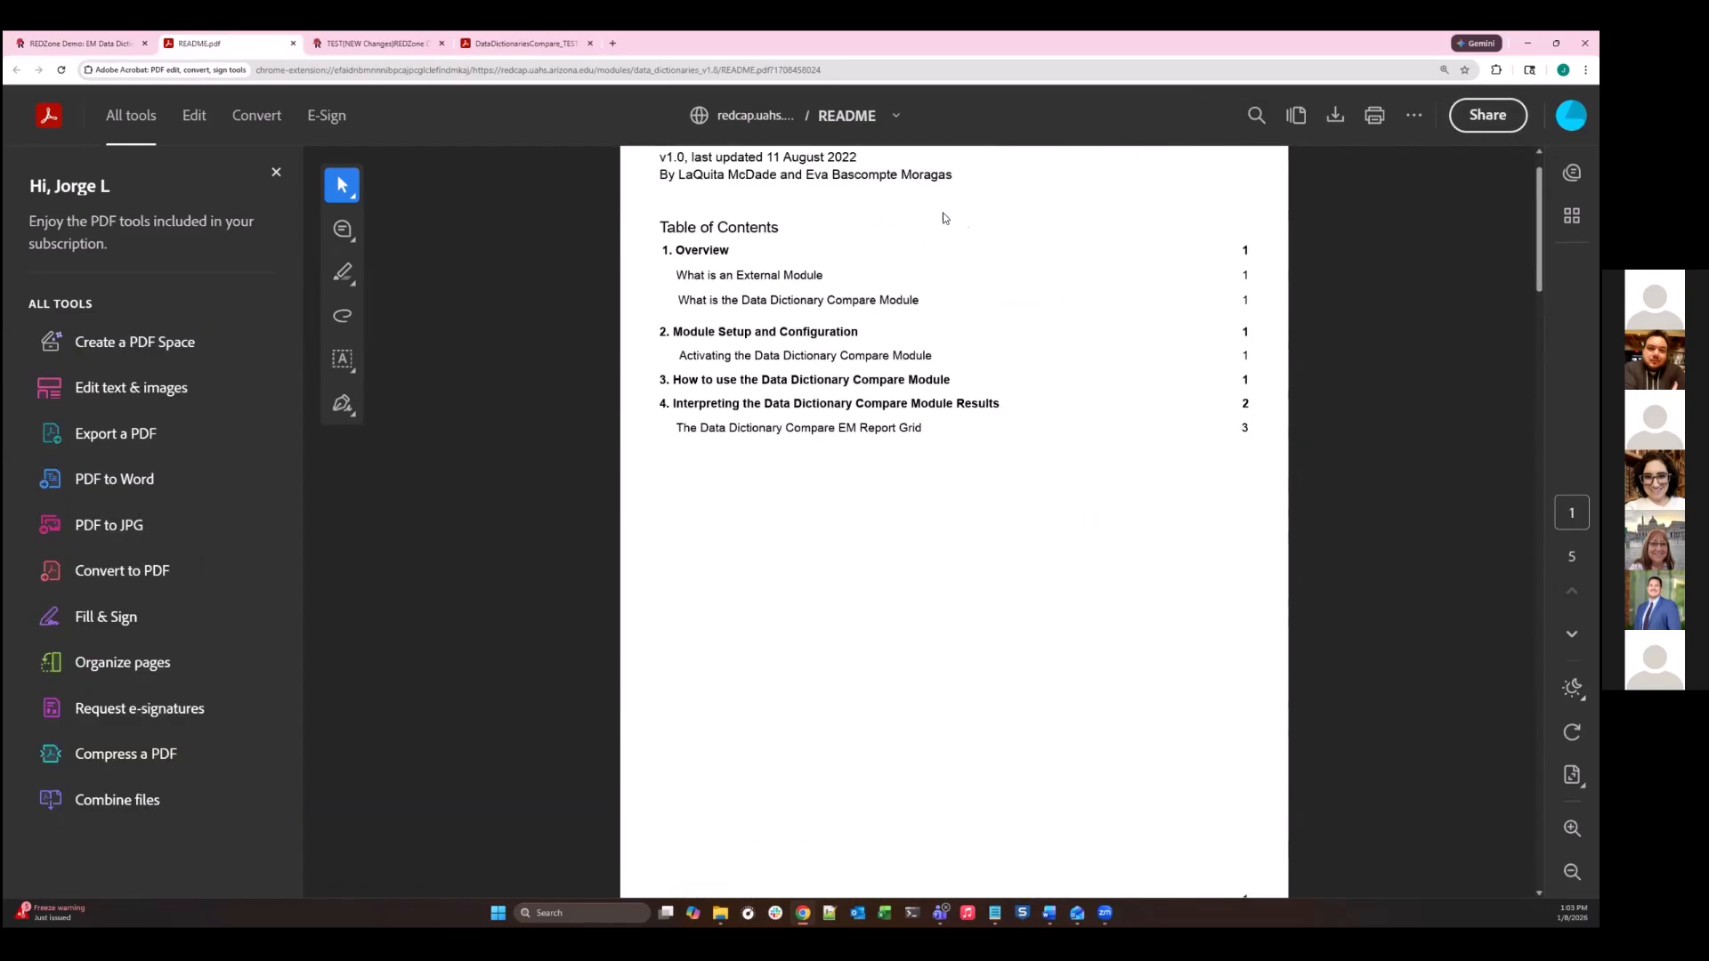
{"action": "scroll", "coordinate": [864, 451], "scroll_direction": "up", "scroll_amount": 1}
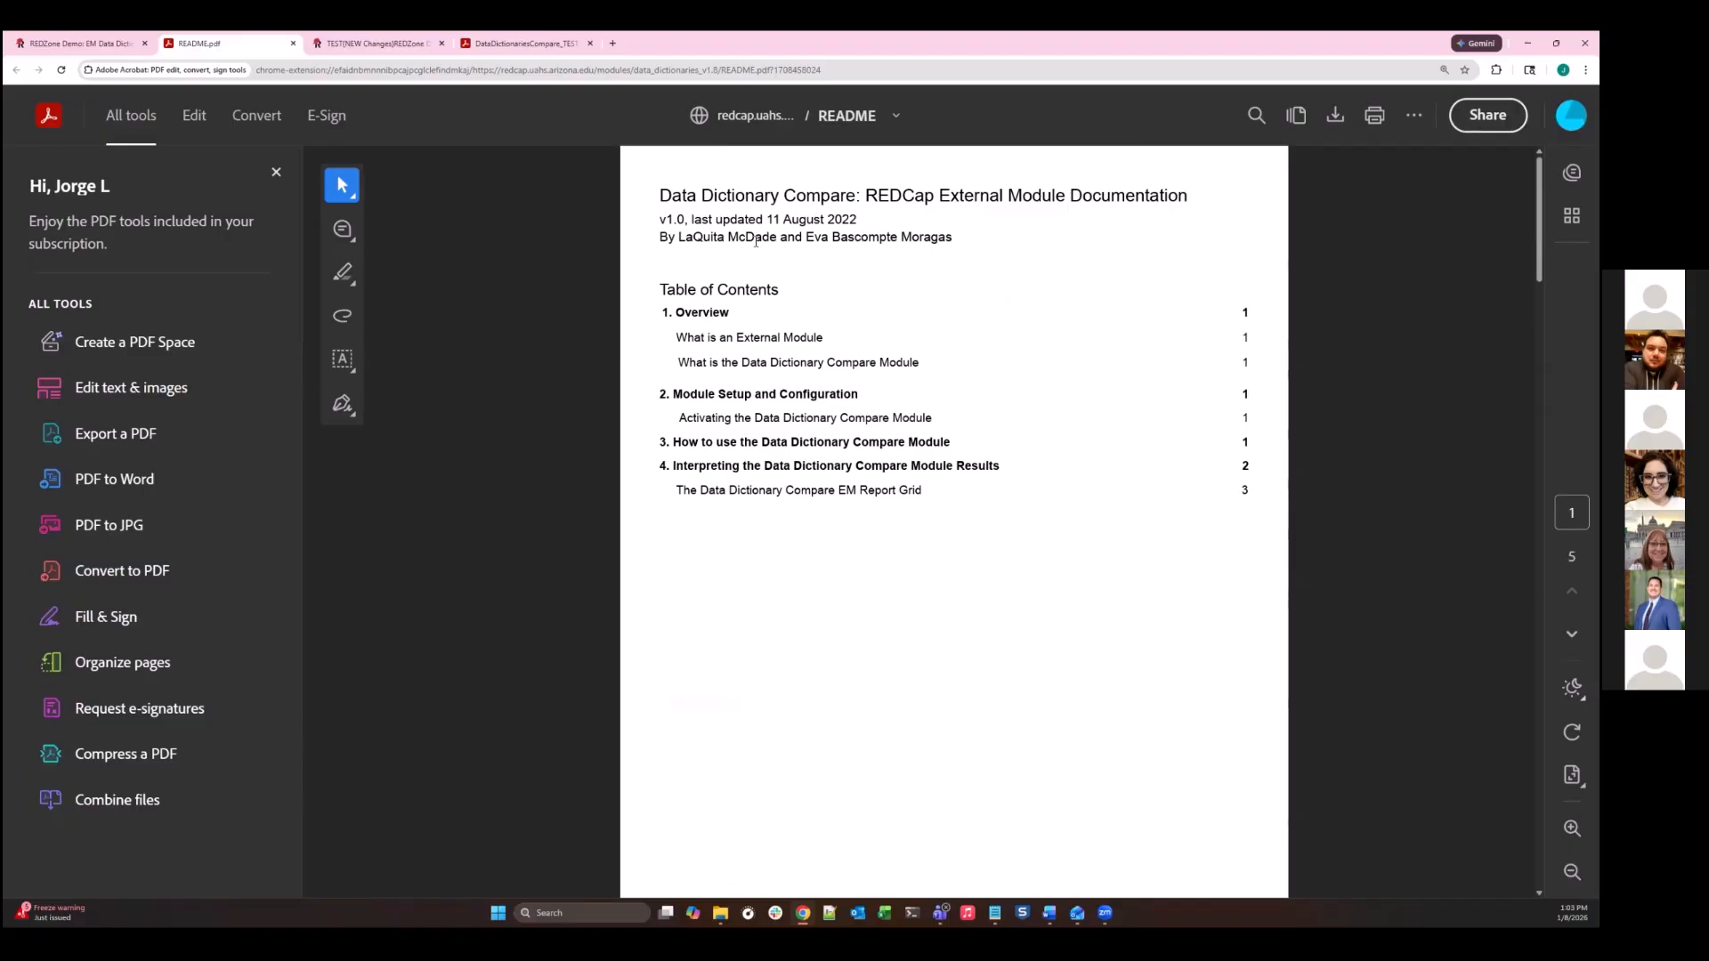
{"action": "scroll", "coordinate": [766, 285], "scroll_direction": "down", "scroll_amount": 4}
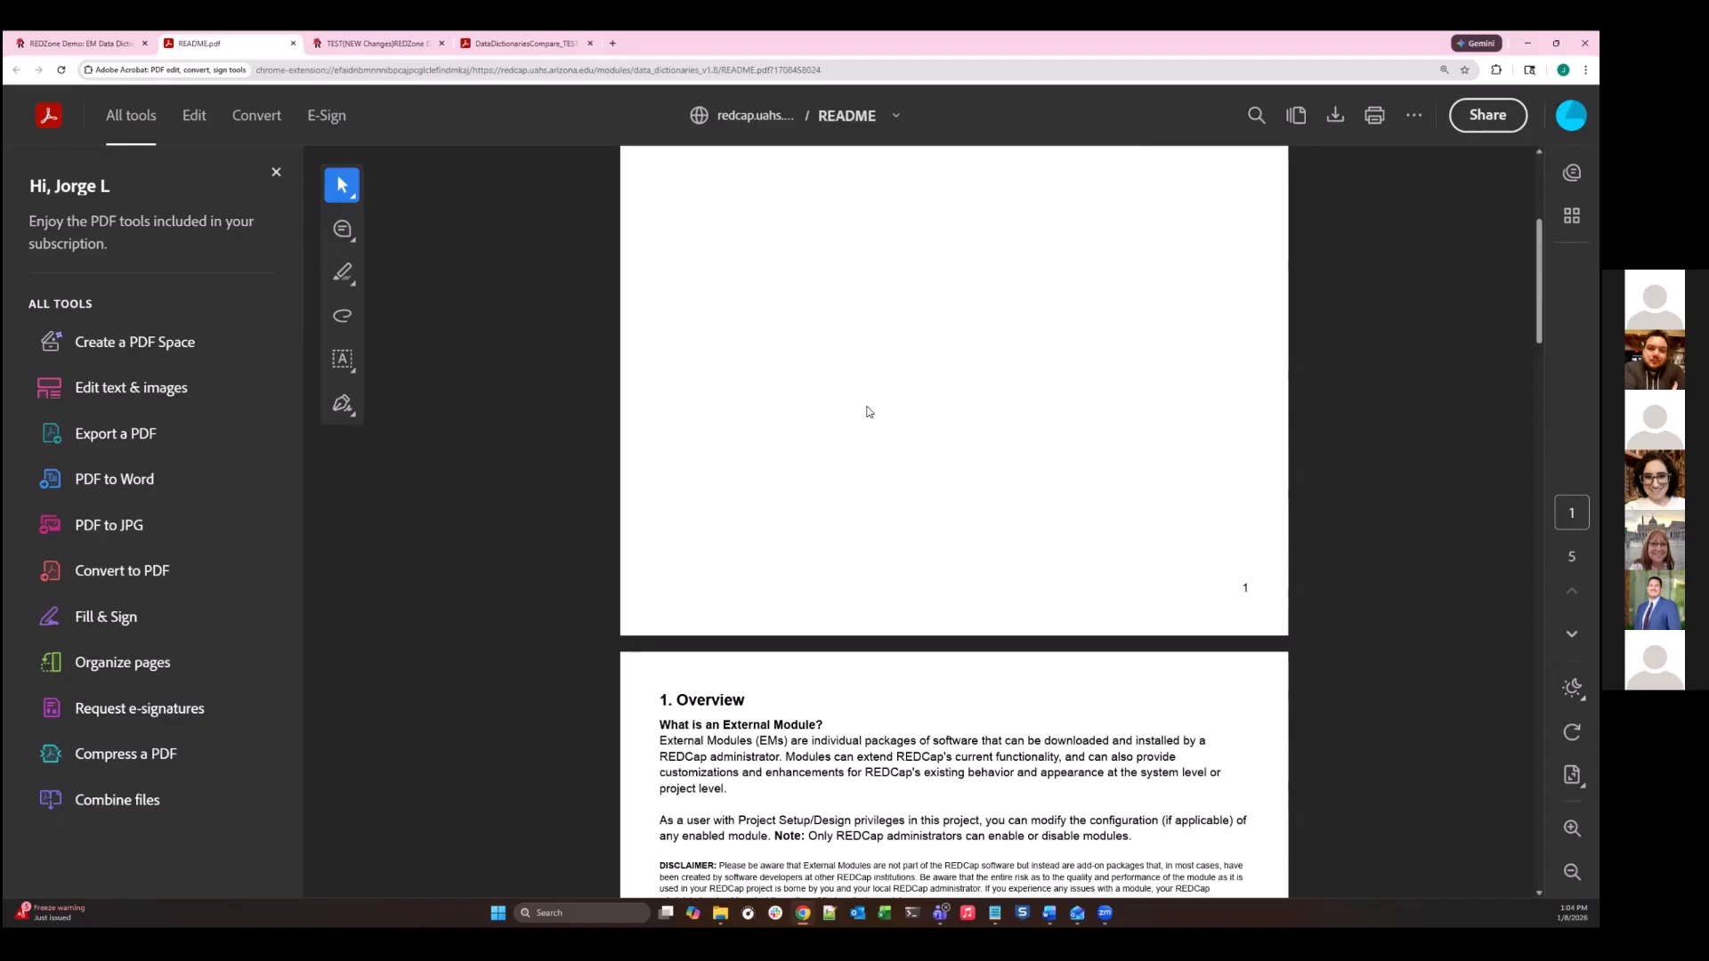
{"action": "scroll", "coordinate": [886, 365], "scroll_direction": "down", "scroll_amount": 13}
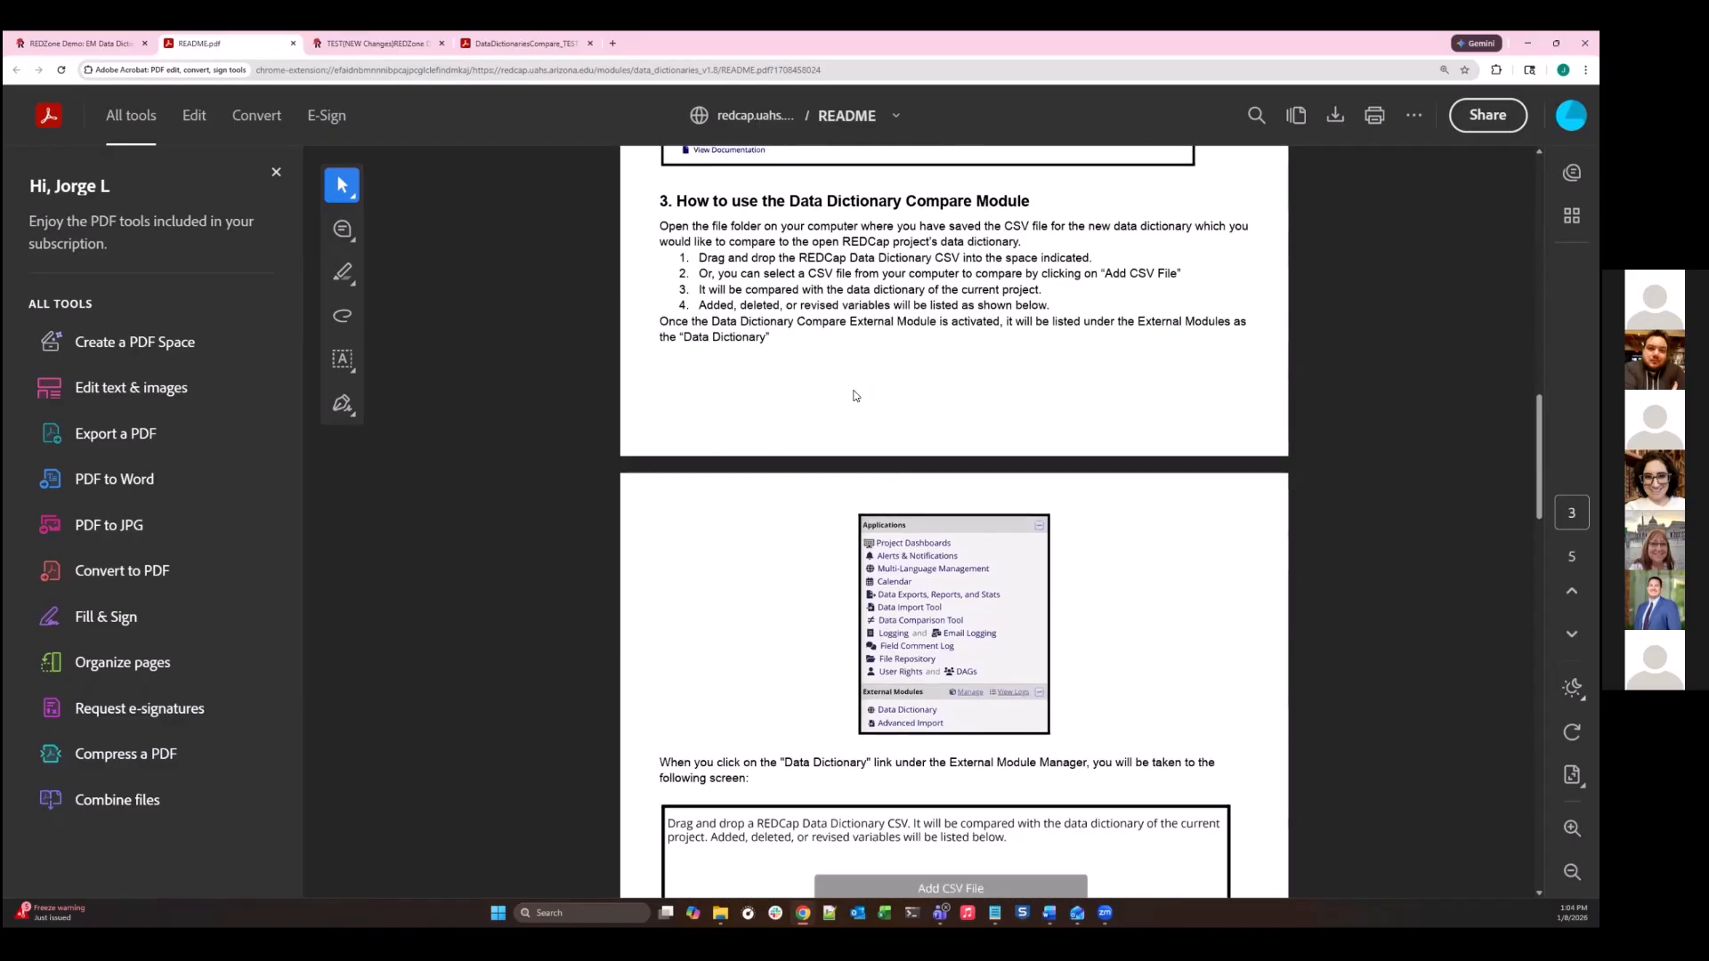
{"action": "scroll", "coordinate": [856, 395], "scroll_direction": "up", "scroll_amount": 3}
{"action": "scroll", "coordinate": [855, 395], "scroll_direction": "up", "scroll_amount": 9}
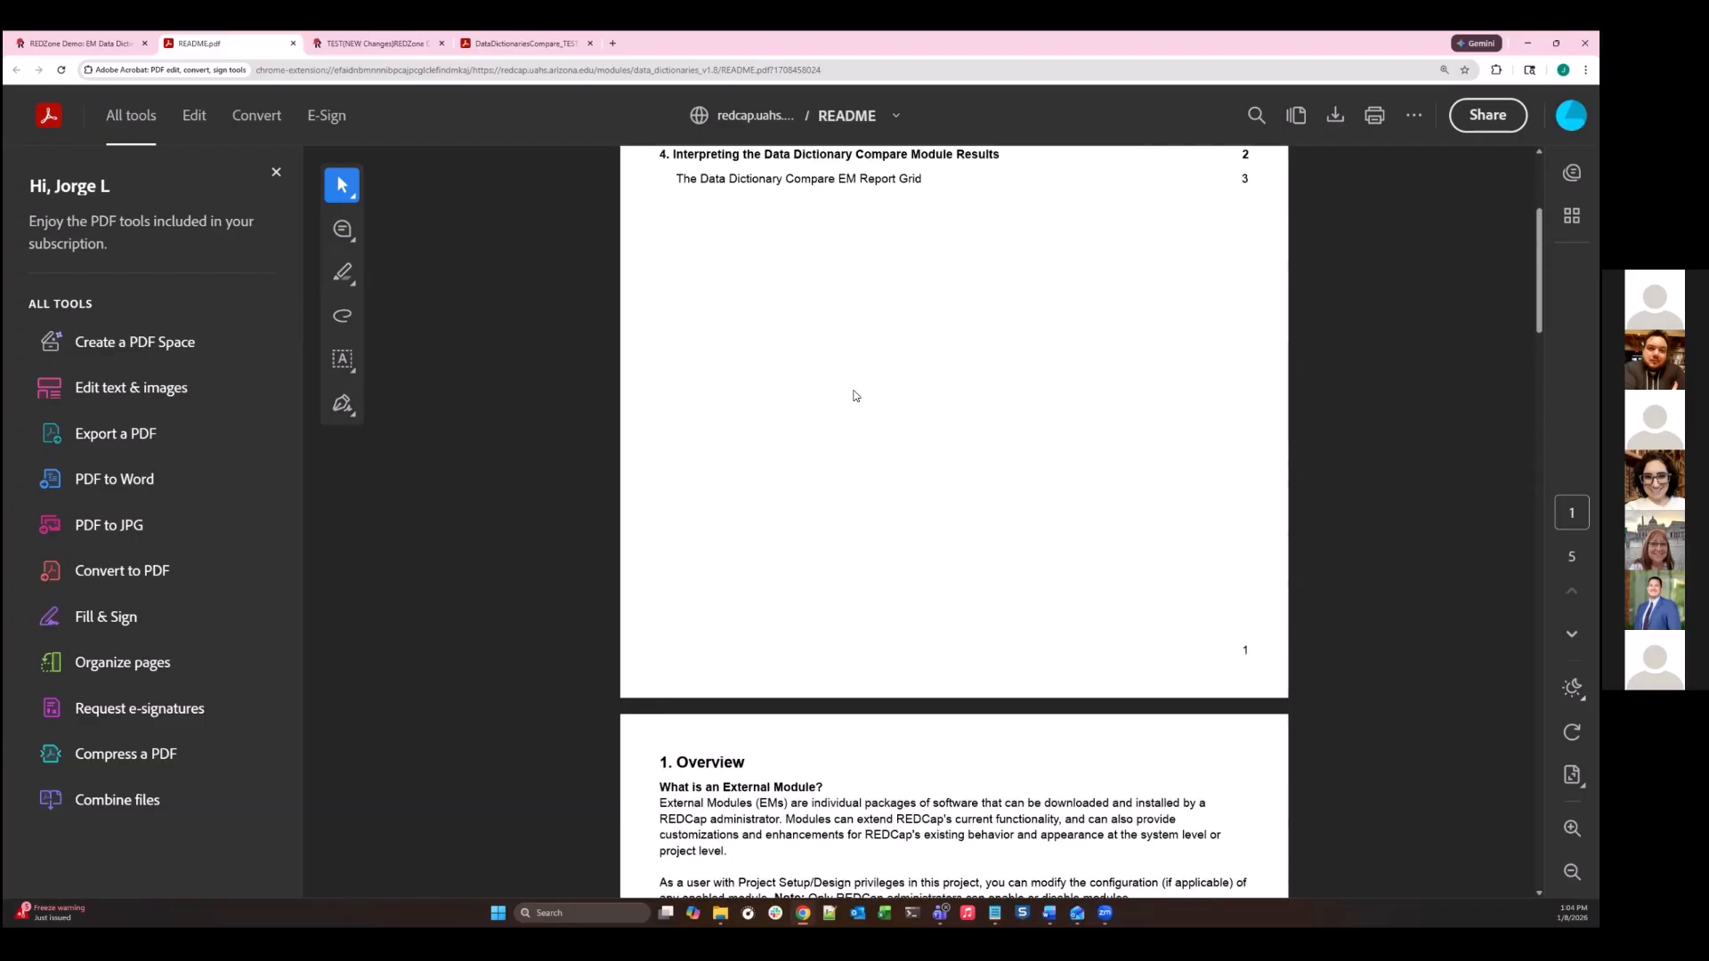
{"action": "scroll", "coordinate": [856, 395], "scroll_direction": "down", "scroll_amount": 3}
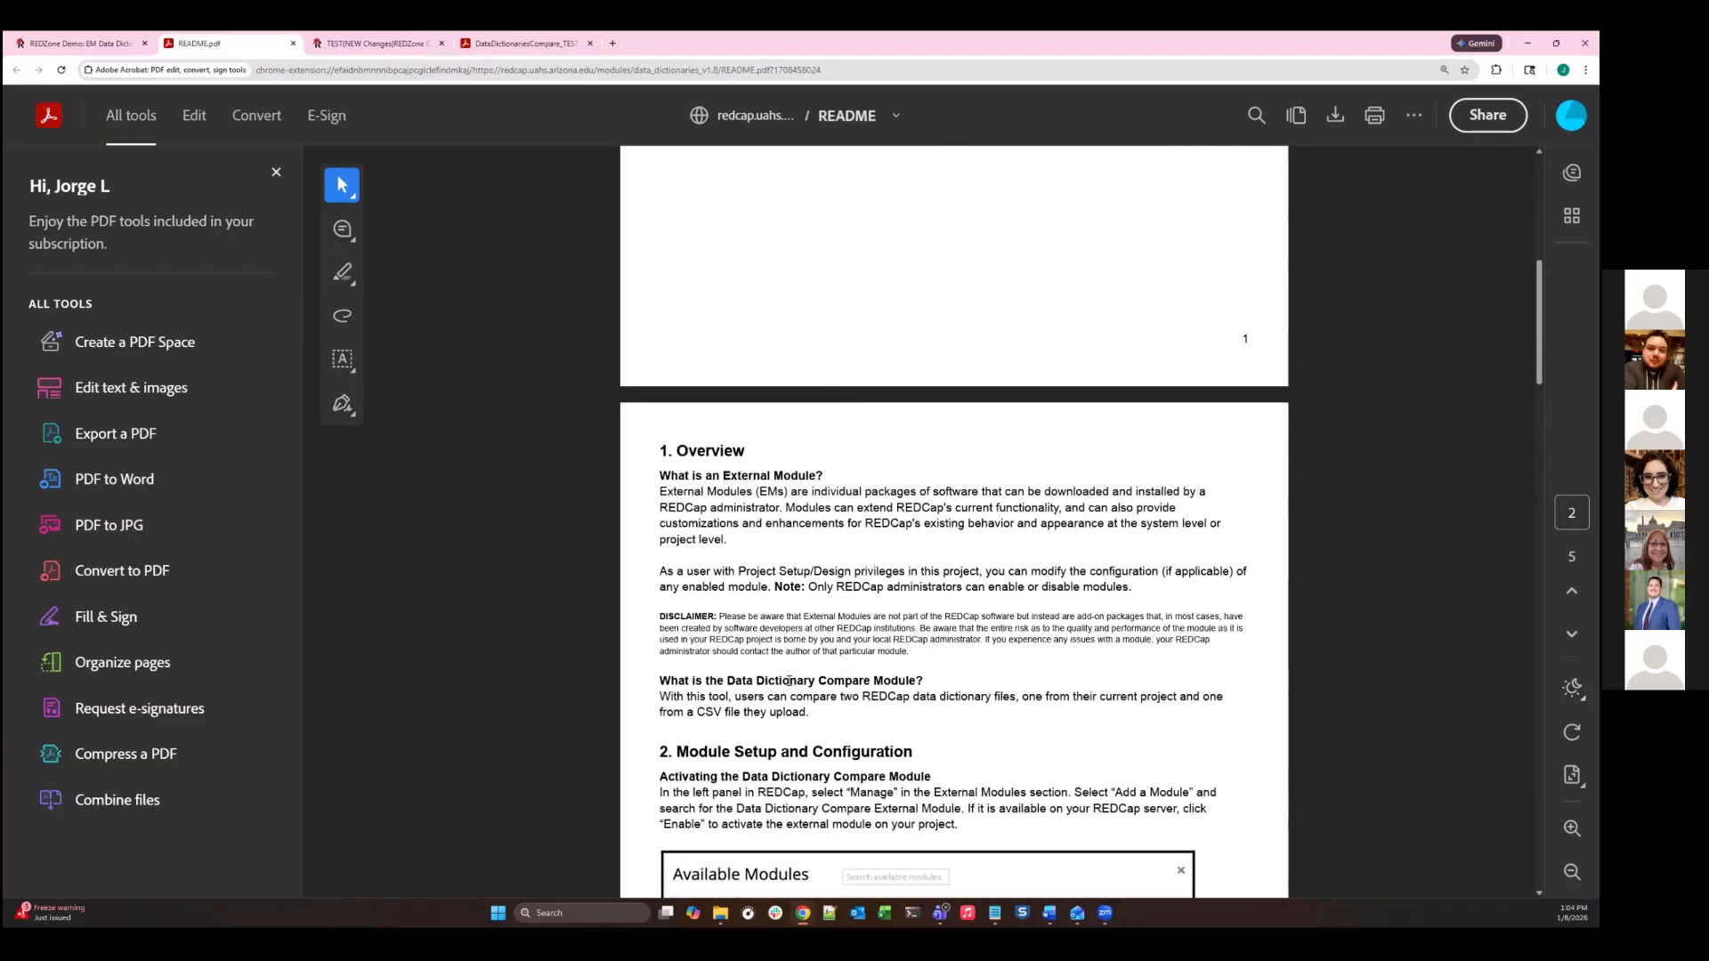
{"action": "scroll", "coordinate": [788, 680], "scroll_direction": "down", "scroll_amount": 6}
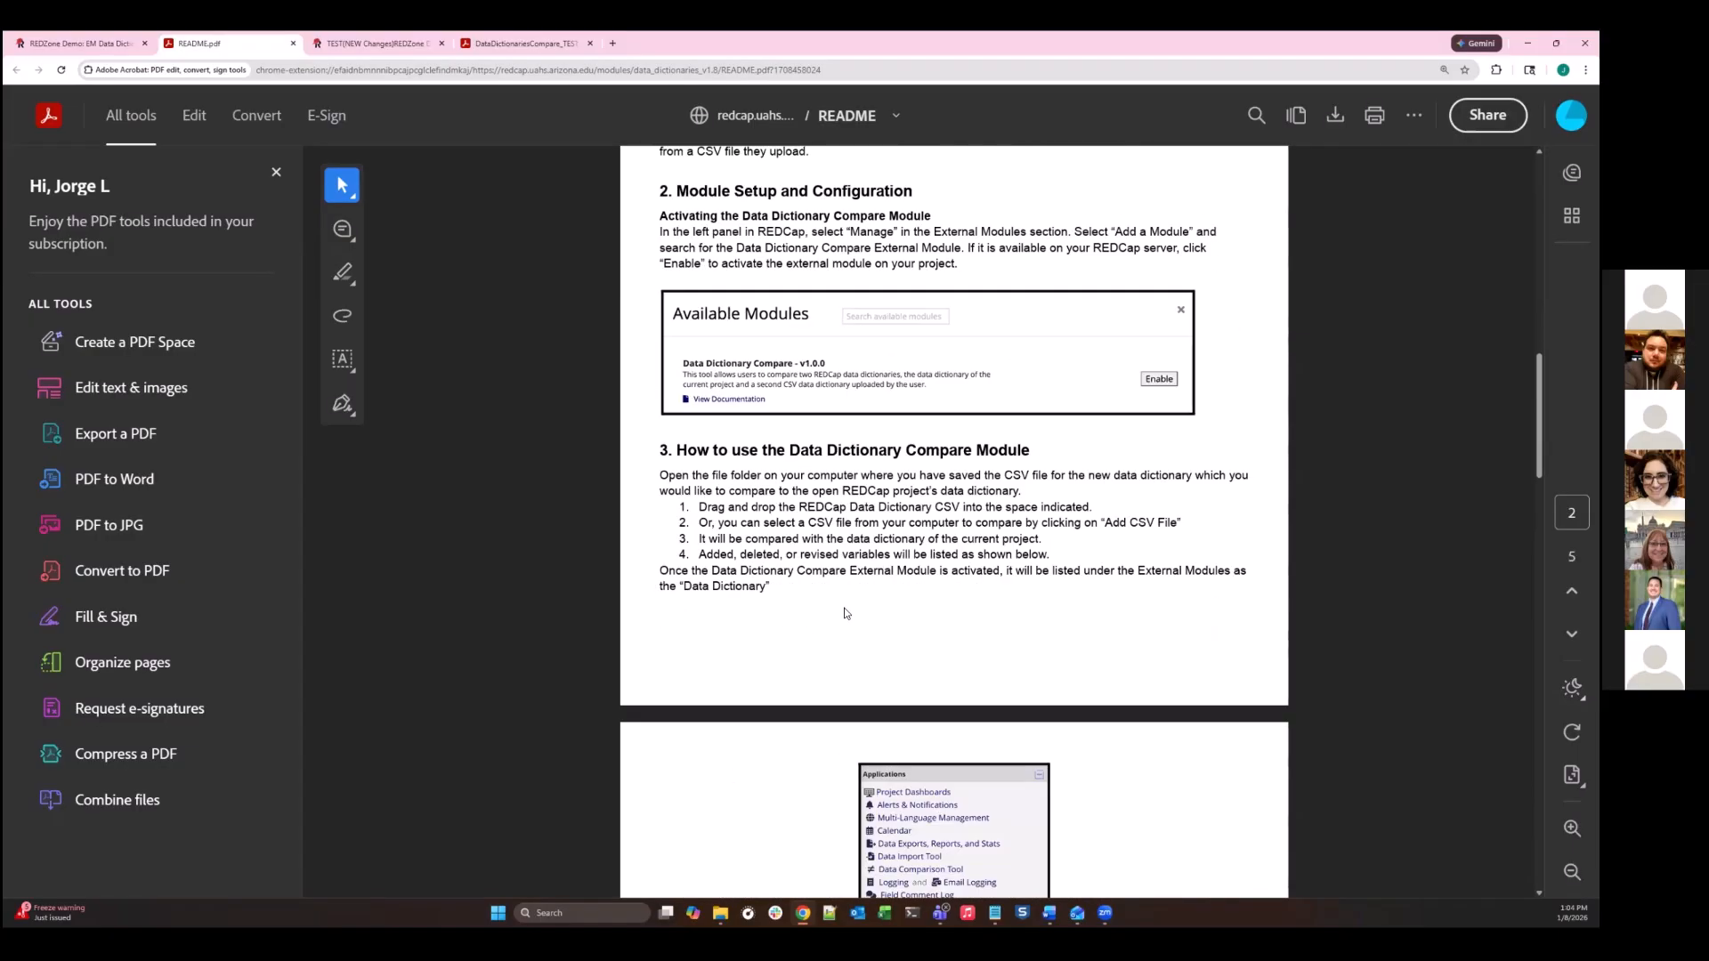
{"action": "scroll", "coordinate": [845, 613], "scroll_direction": "down", "scroll_amount": 4}
{"action": "scroll", "coordinate": [930, 539], "scroll_direction": "down", "scroll_amount": 9}
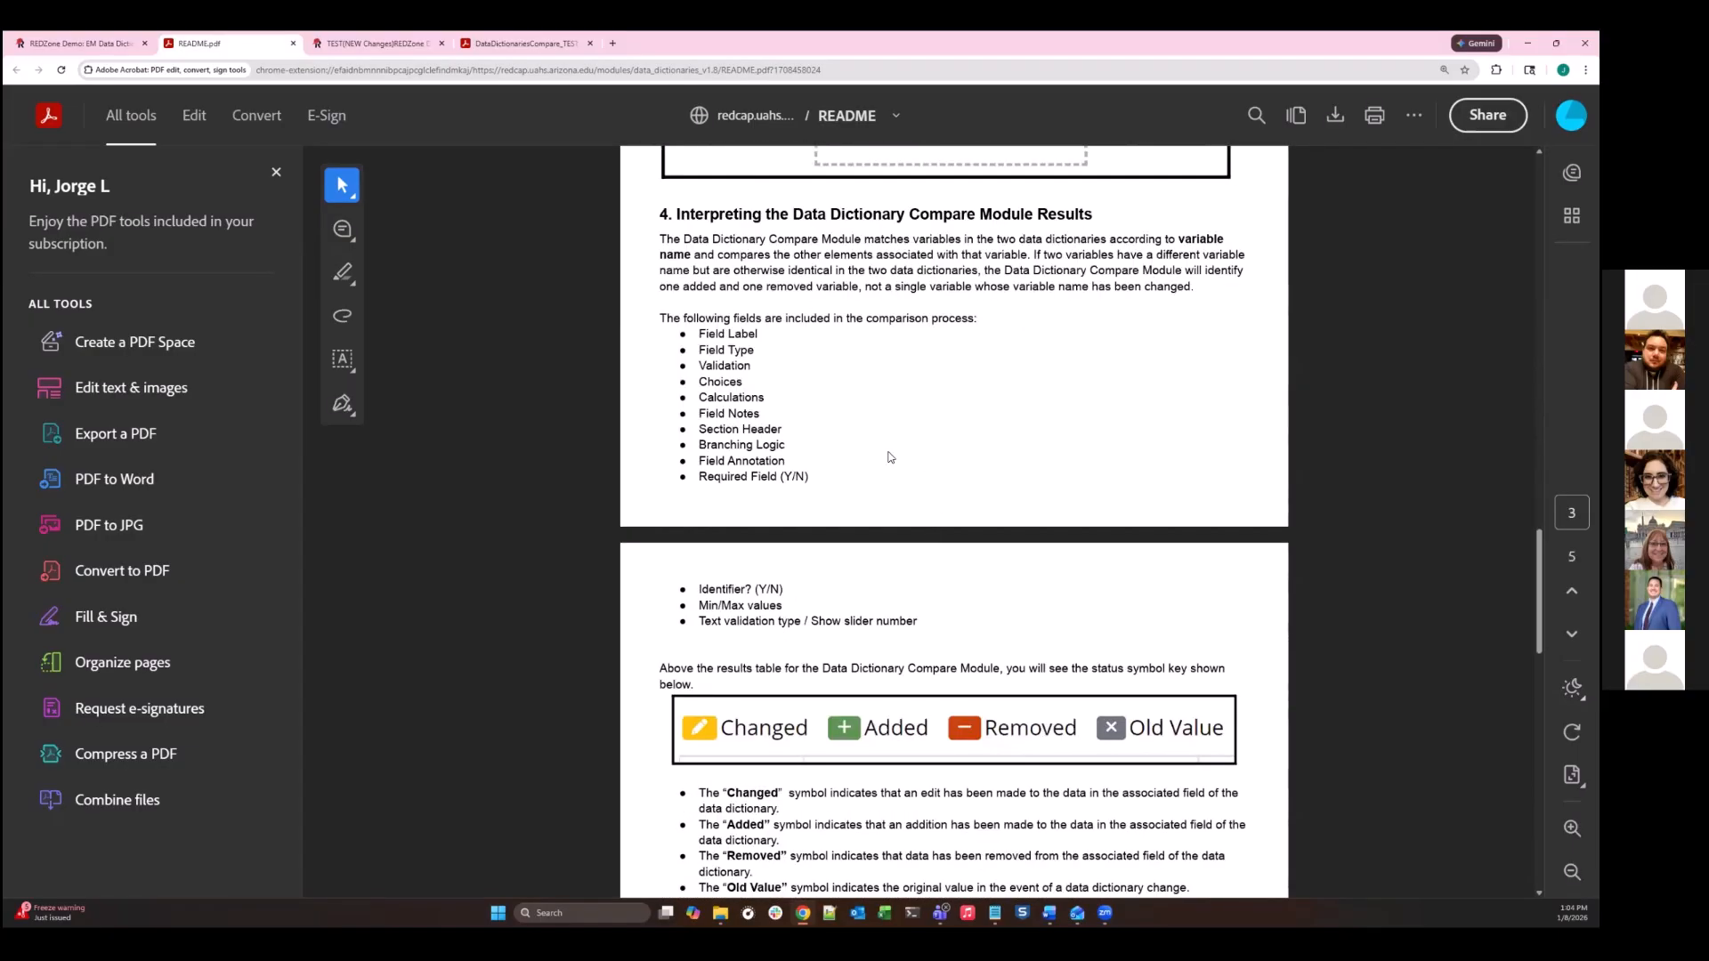
{"action": "scroll", "coordinate": [723, 401], "scroll_direction": "down", "scroll_amount": 5}
{"action": "scroll", "coordinate": [988, 575], "scroll_direction": "down", "scroll_amount": 4}
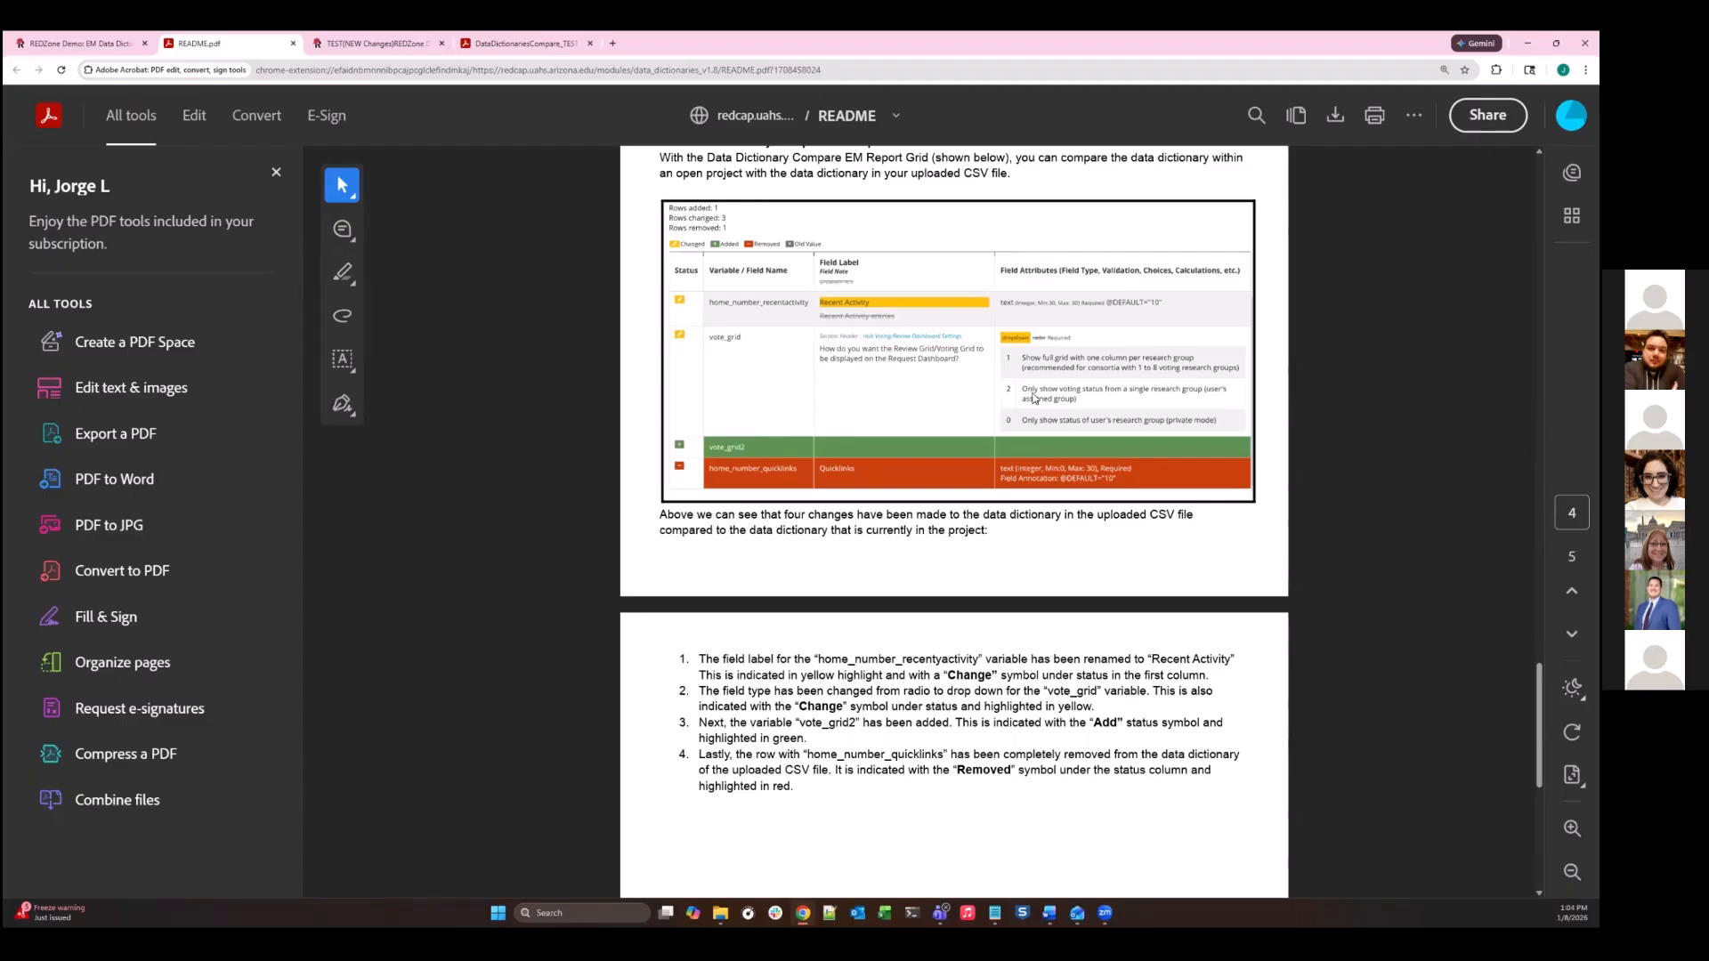
{"action": "scroll", "coordinate": [949, 508], "scroll_direction": "down", "scroll_amount": 4}
{"action": "scroll", "coordinate": [952, 493], "scroll_direction": "up", "scroll_amount": 20}
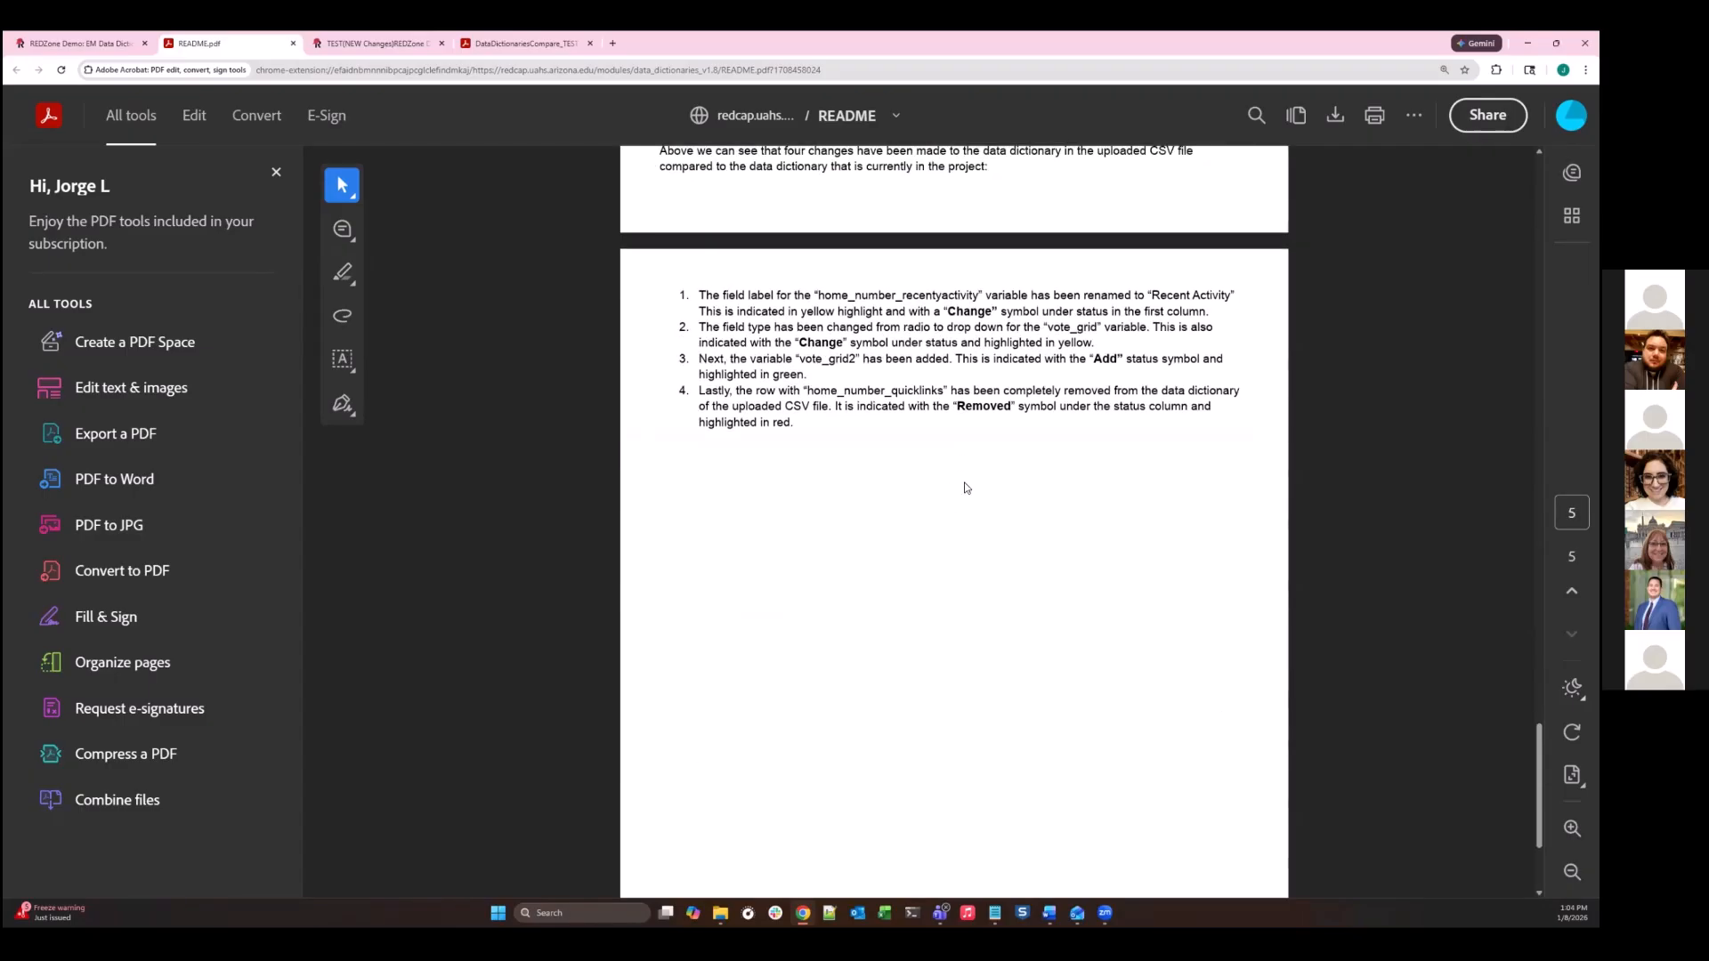
{"action": "scroll", "coordinate": [960, 435], "scroll_direction": "up", "scroll_amount": 7}
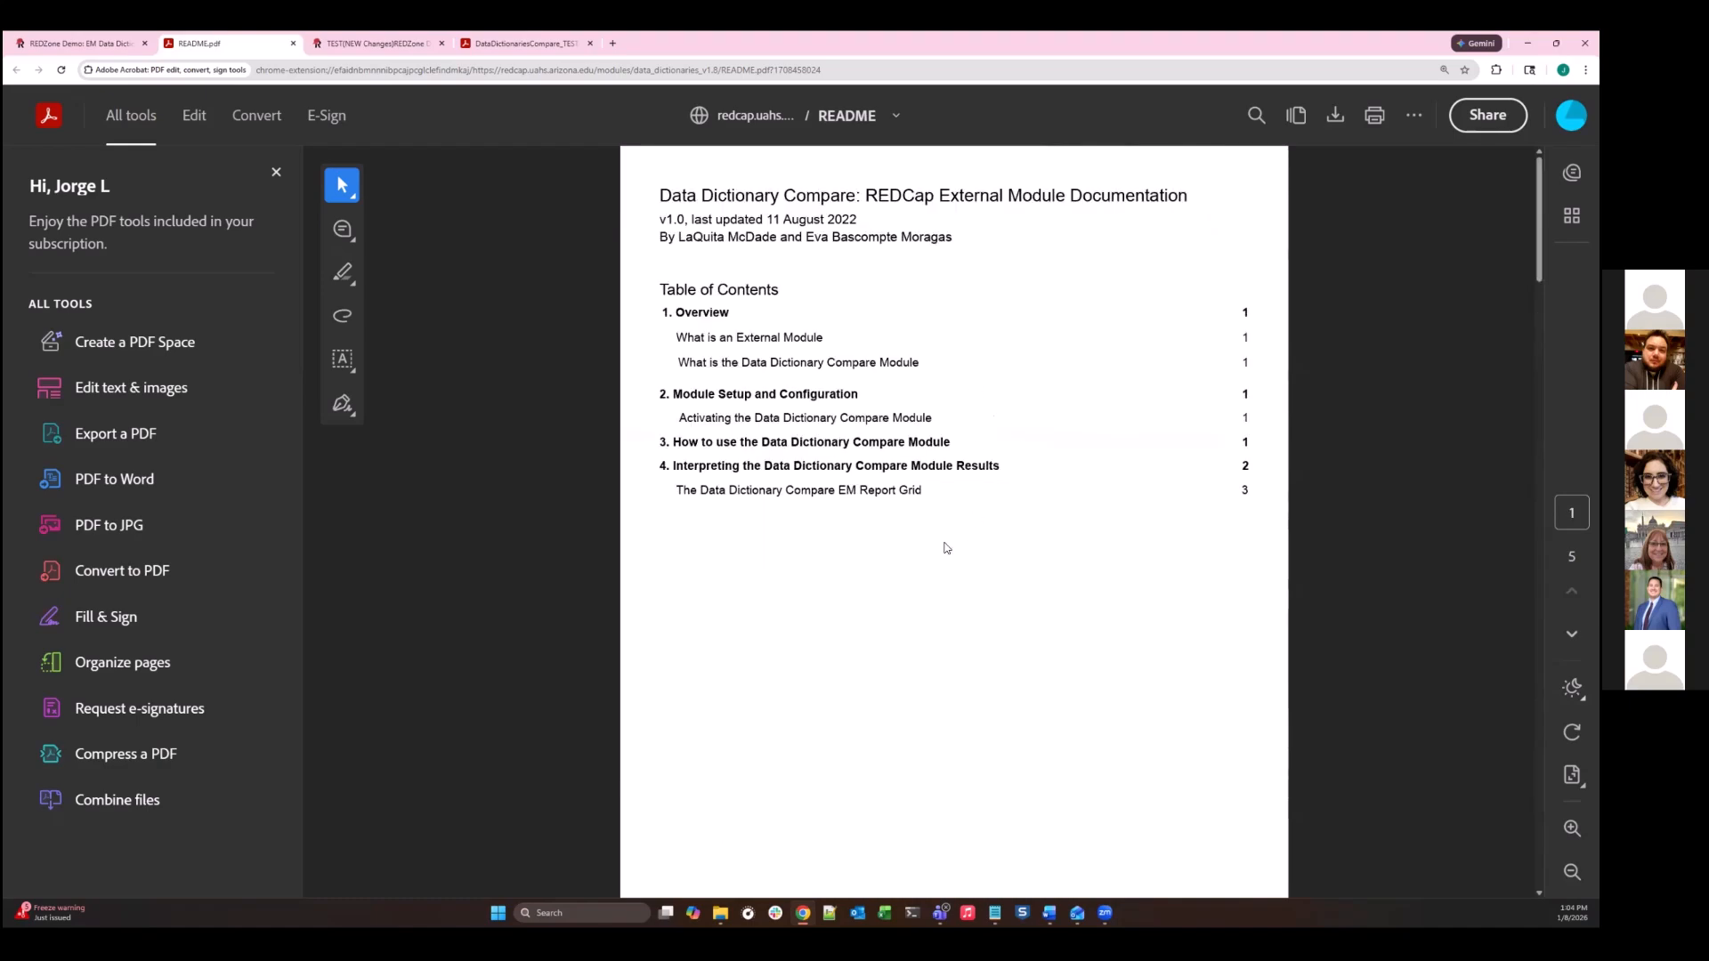
{"action": "left_click", "coordinate": [293, 43]}
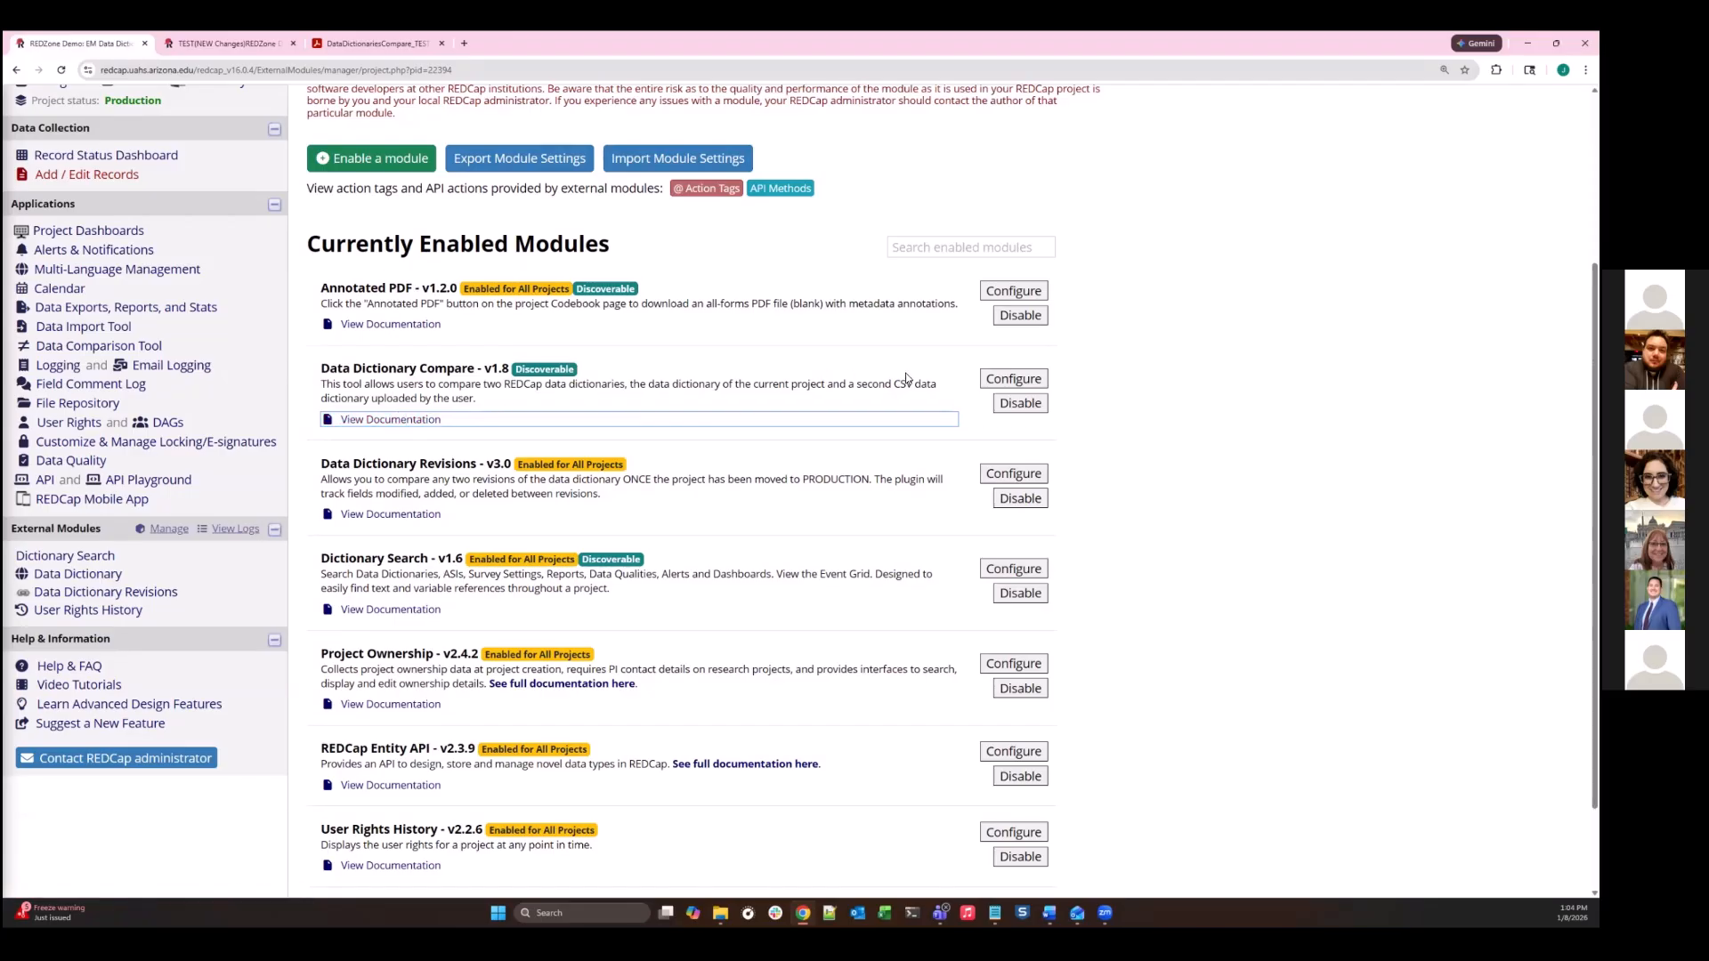
- View the configuration settings of the Data Dictionary Compare module and close them without changes
{"action": "left_click", "coordinate": [997, 386]}
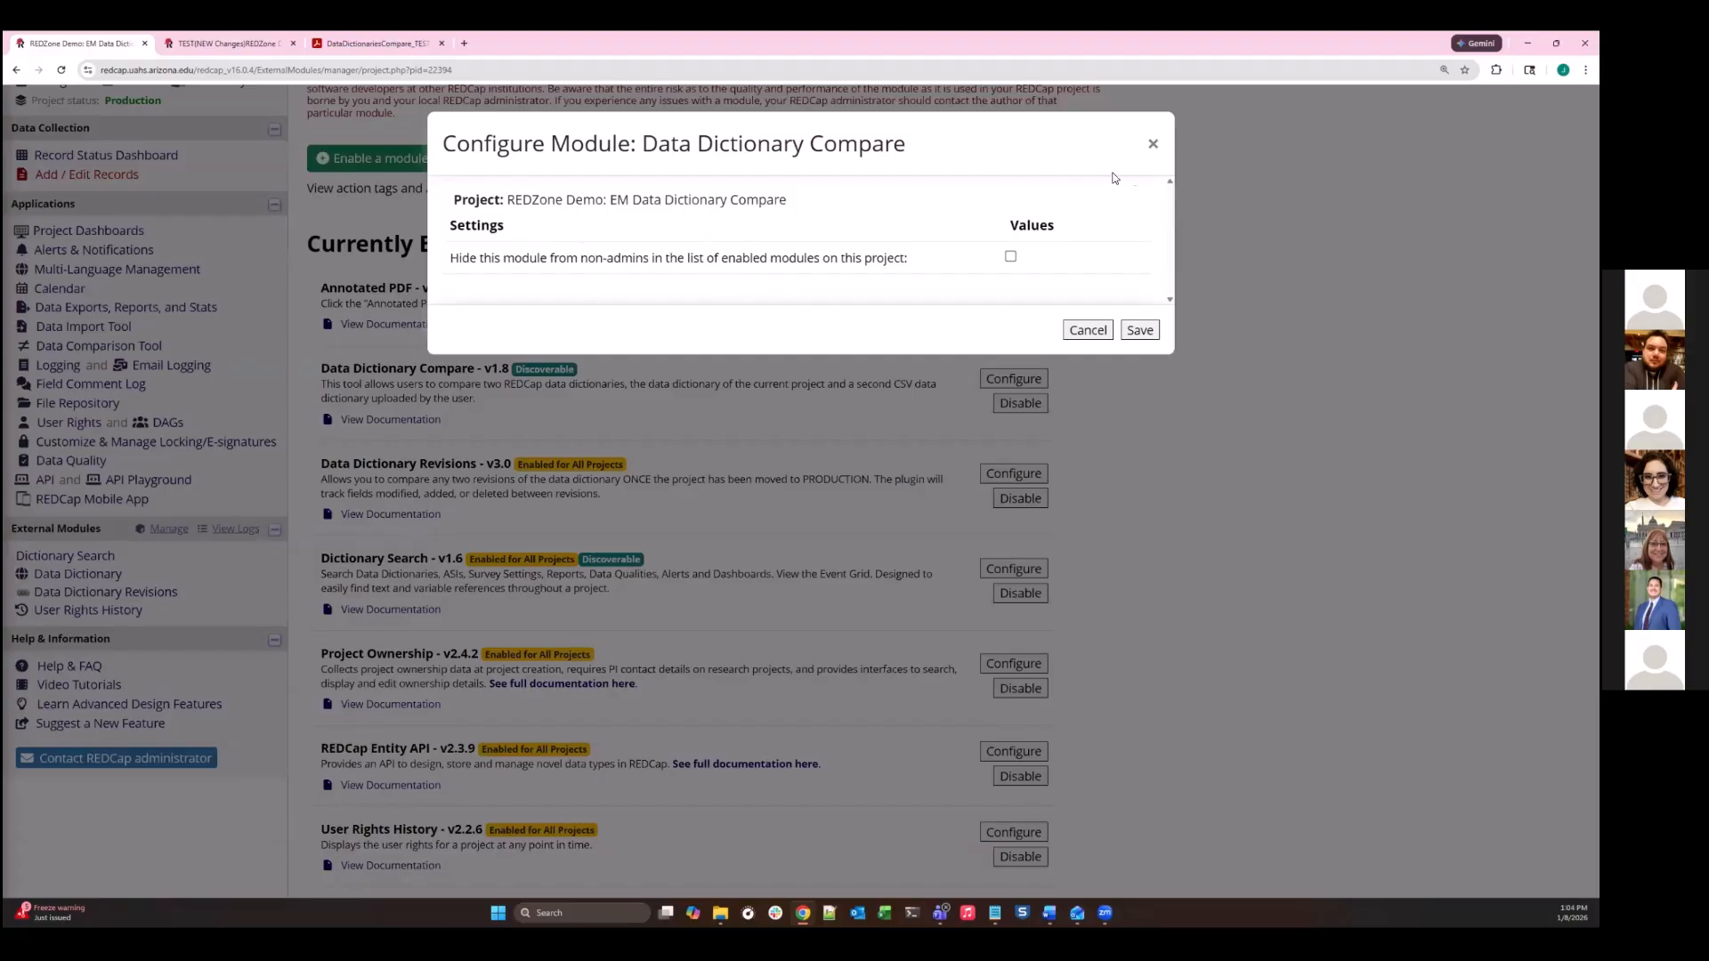
{"action": "left_click", "coordinate": [1152, 145]}
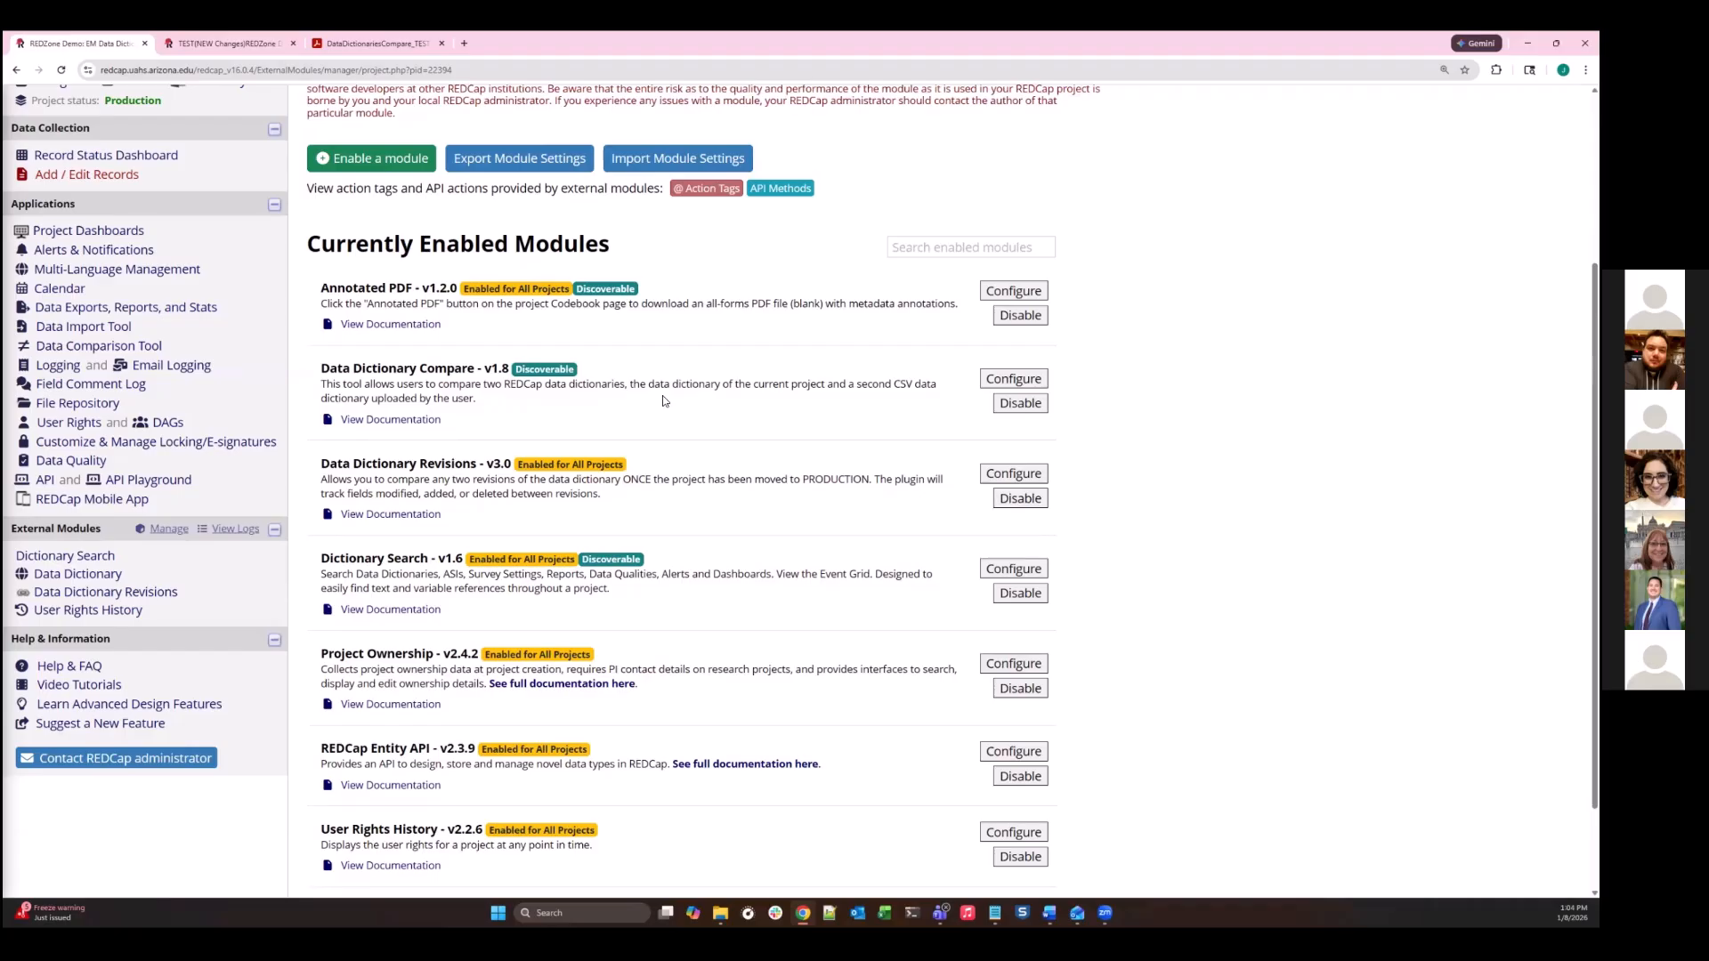
- Compare Production Revision #3 with Production Revision #2 in Data Dictionary Revisions and review the comparison details and table of changes
{"action": "scroll", "coordinate": [737, 351], "scroll_direction": "up", "scroll_amount": 3}
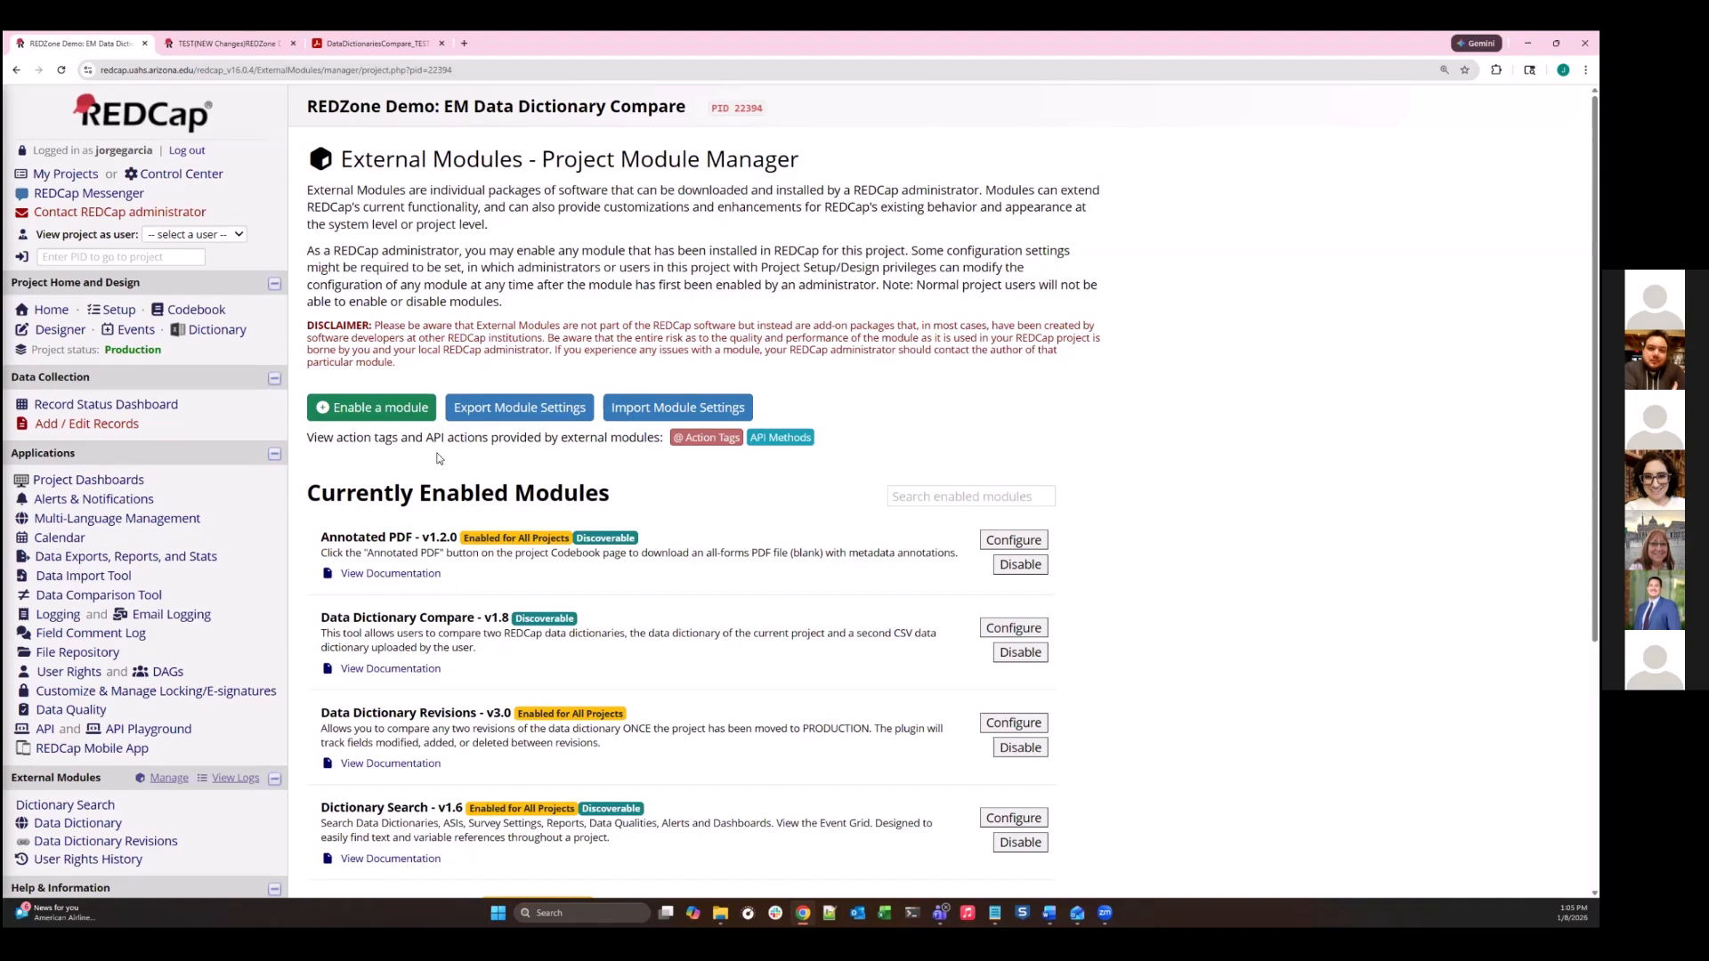
{"action": "scroll", "coordinate": [139, 629], "scroll_direction": "down", "scroll_amount": 1}
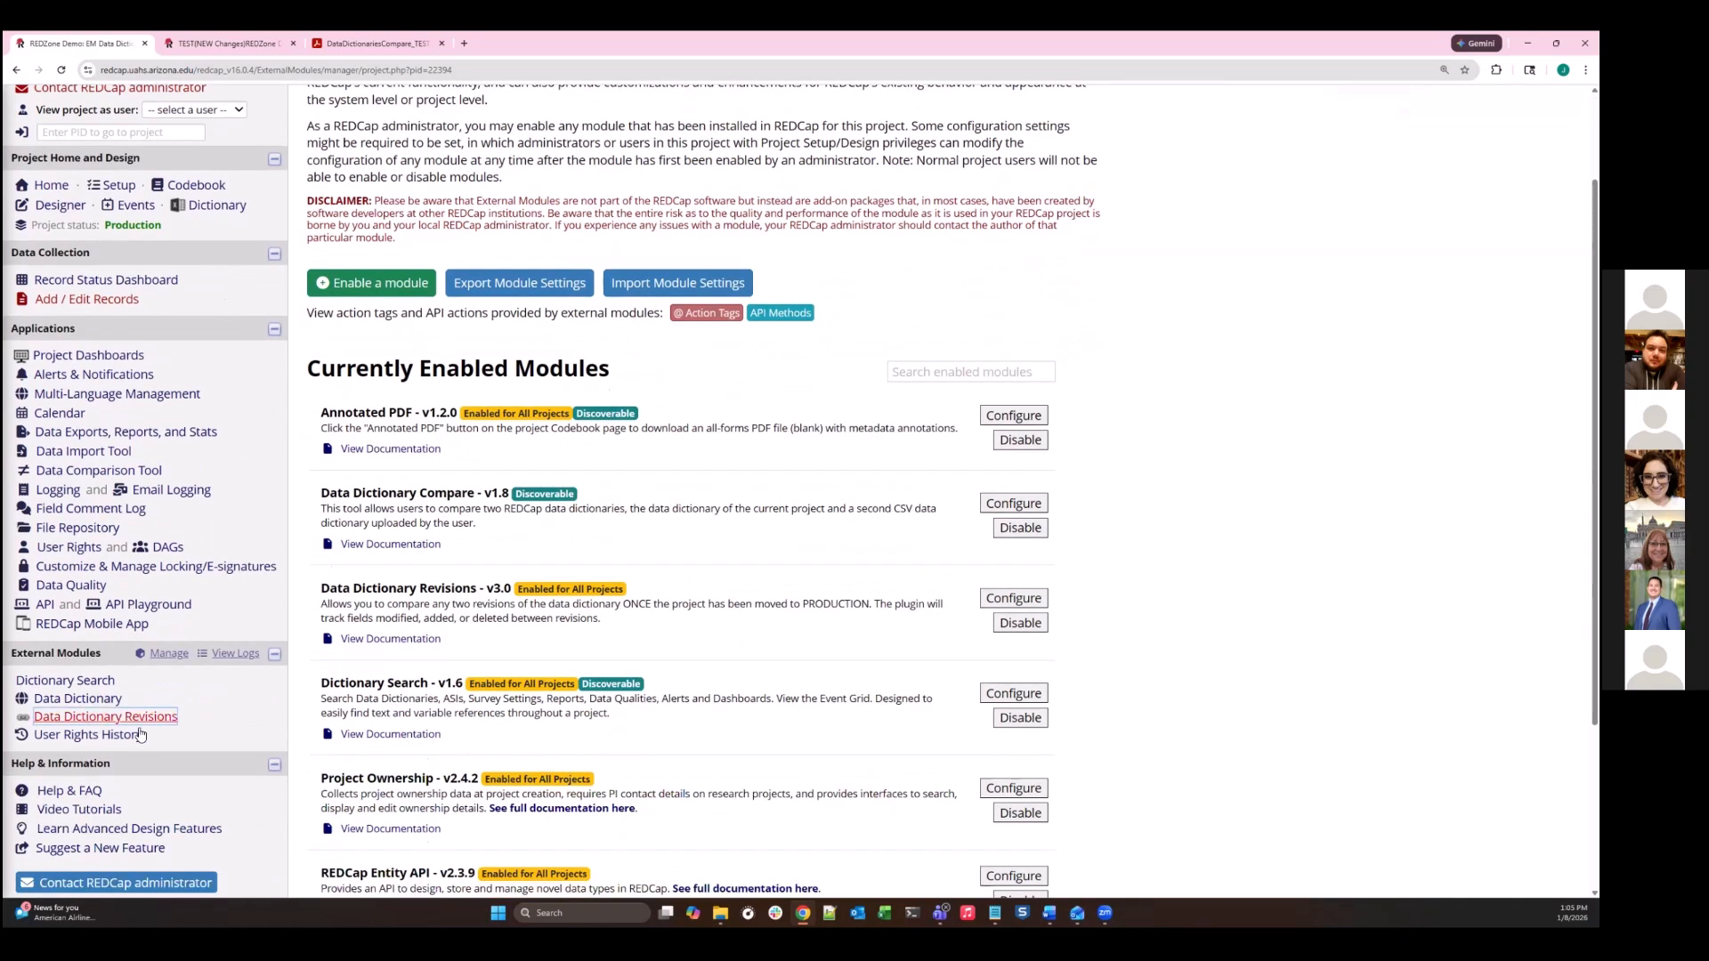
{"action": "left_click", "coordinate": [140, 725]}
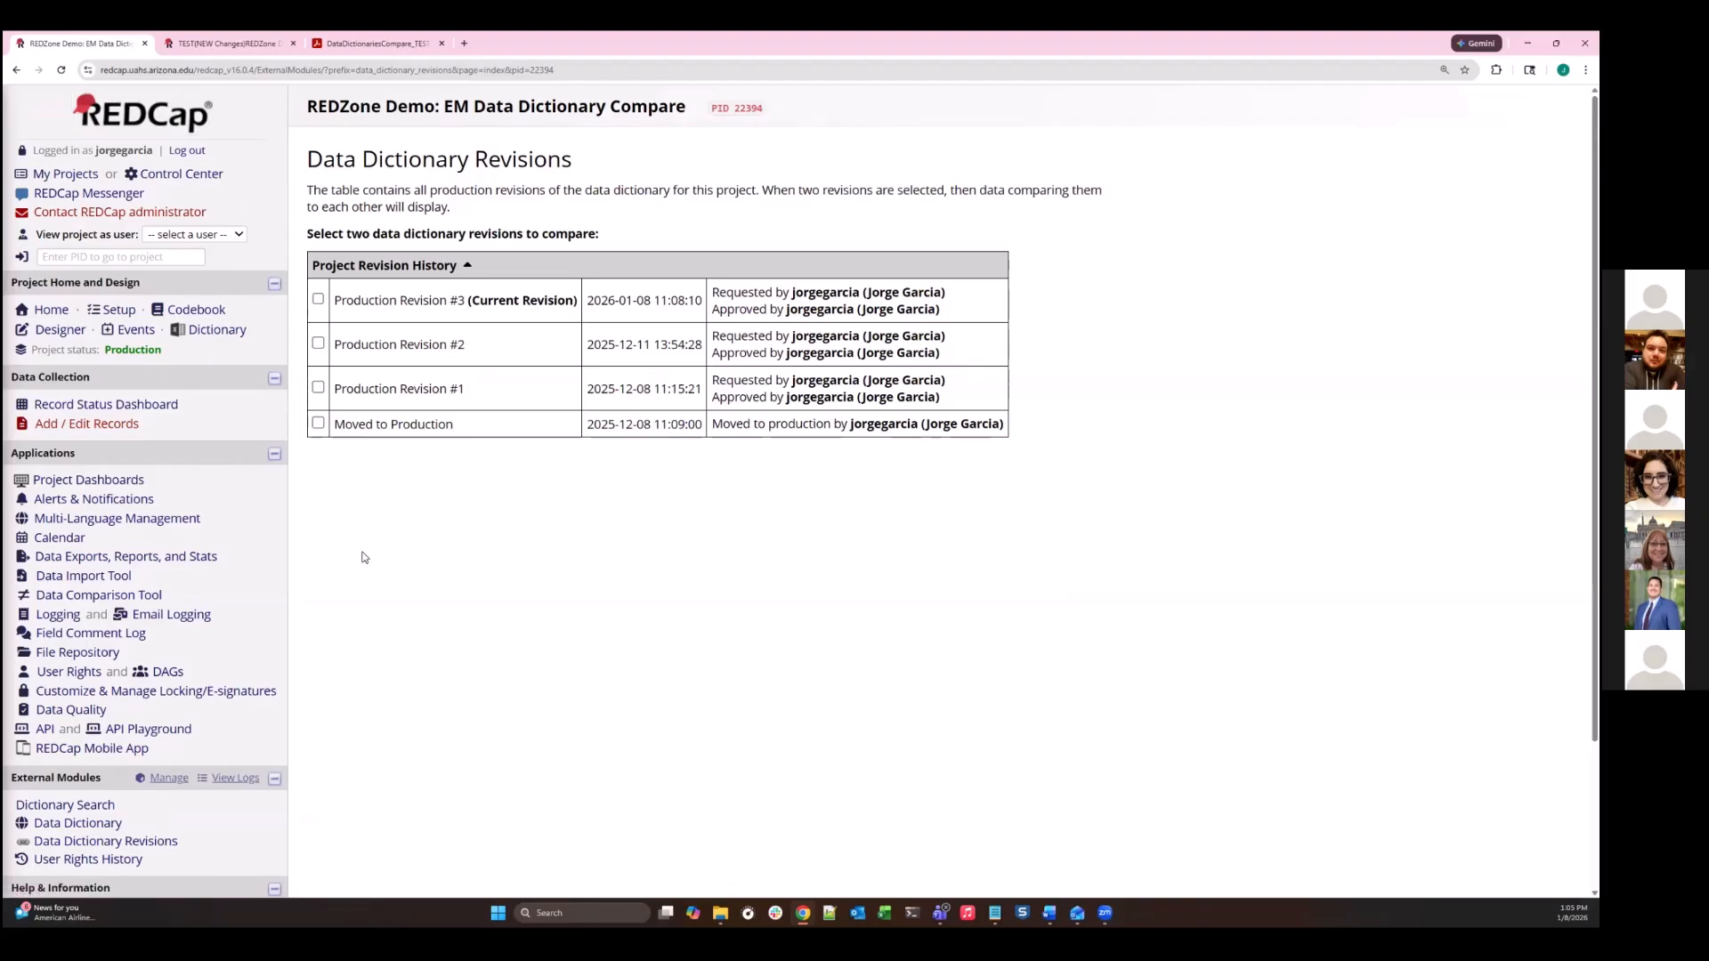
{"action": "left_click", "coordinate": [319, 299]}
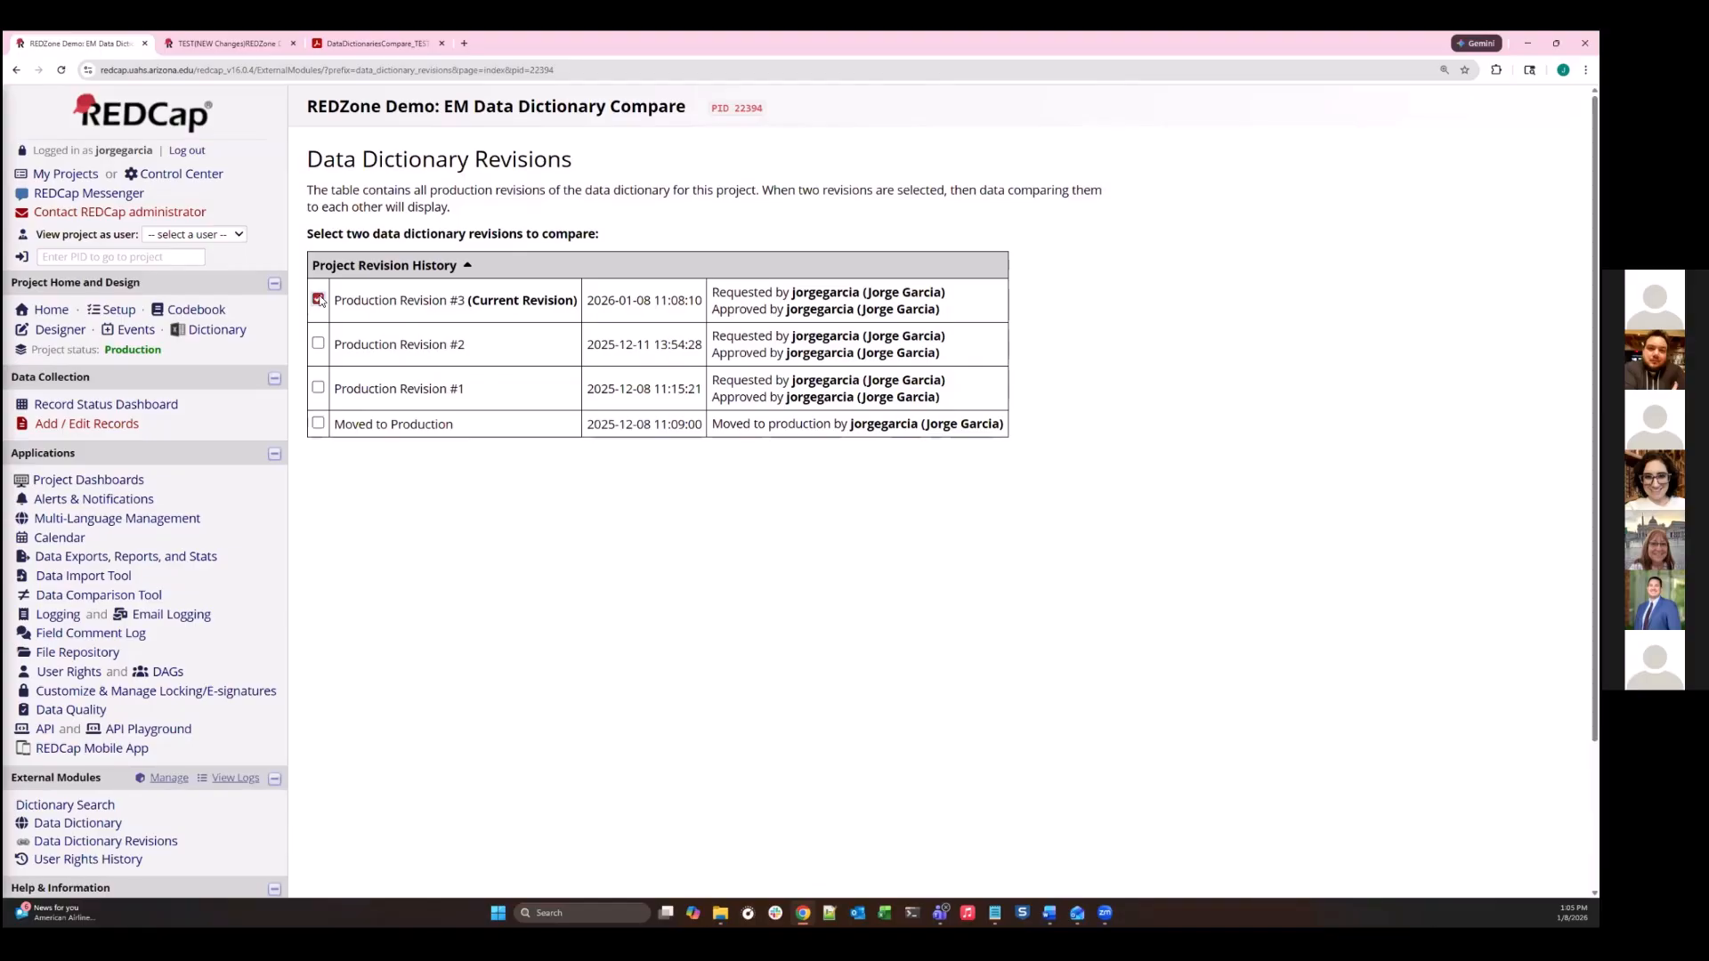
{"action": "left_click", "coordinate": [318, 344]}
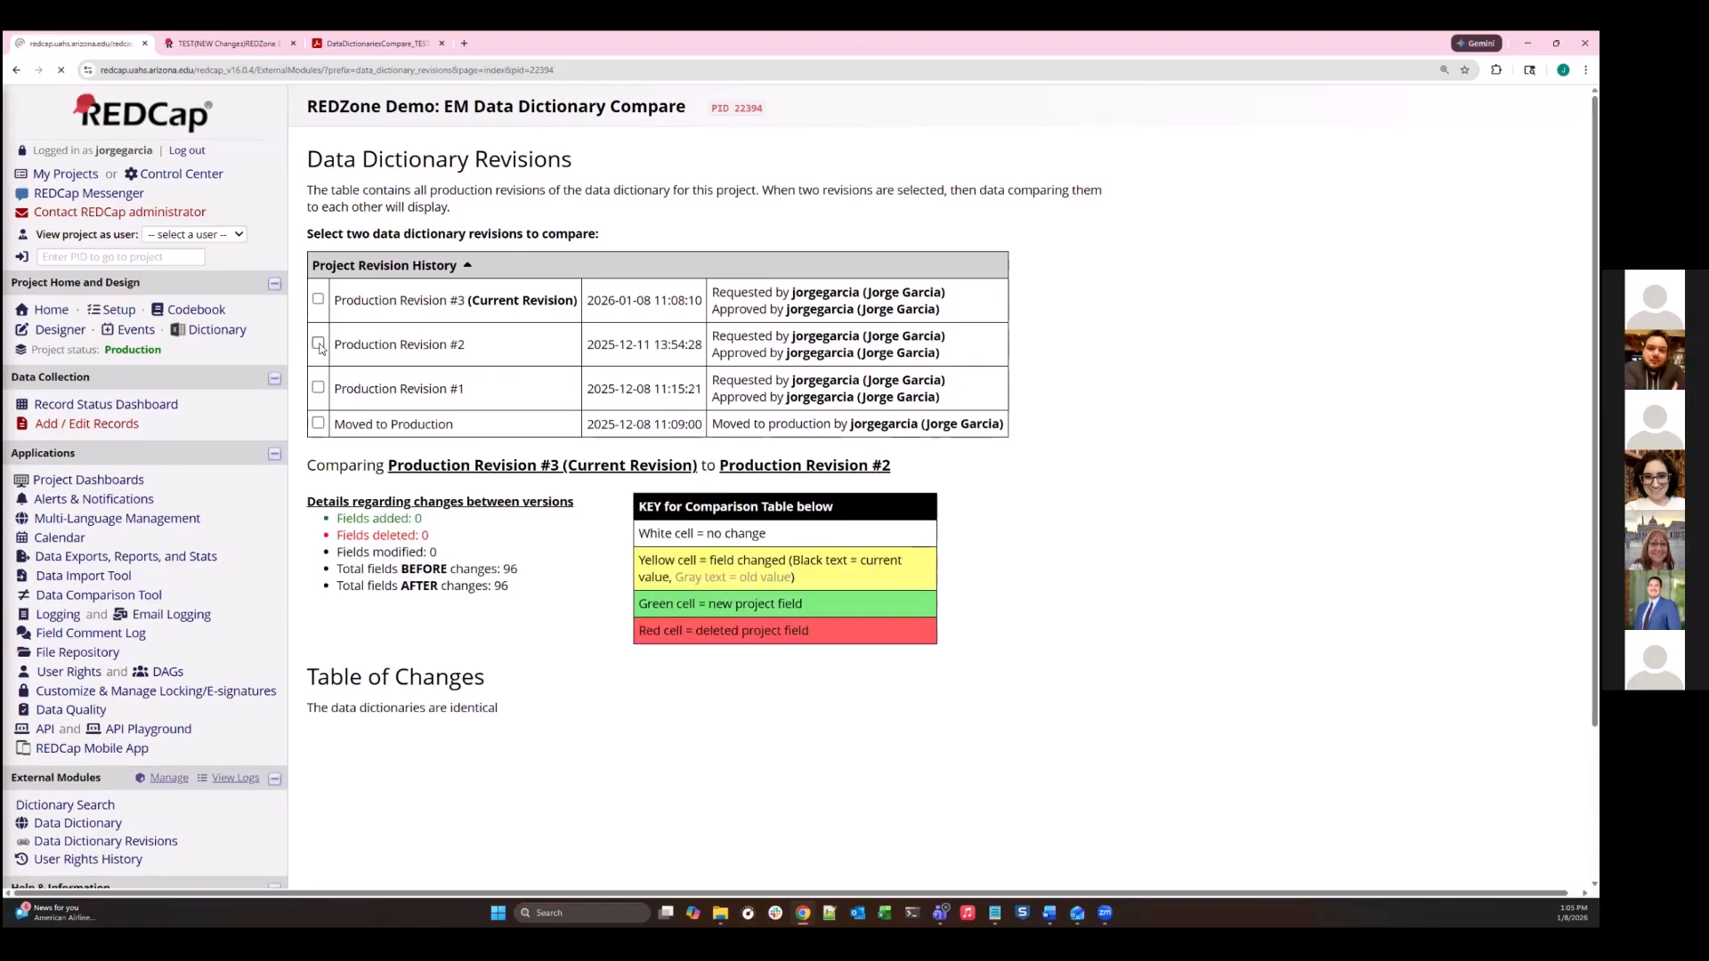
{"action": "scroll", "coordinate": [583, 482], "scroll_direction": "down", "scroll_amount": 2}
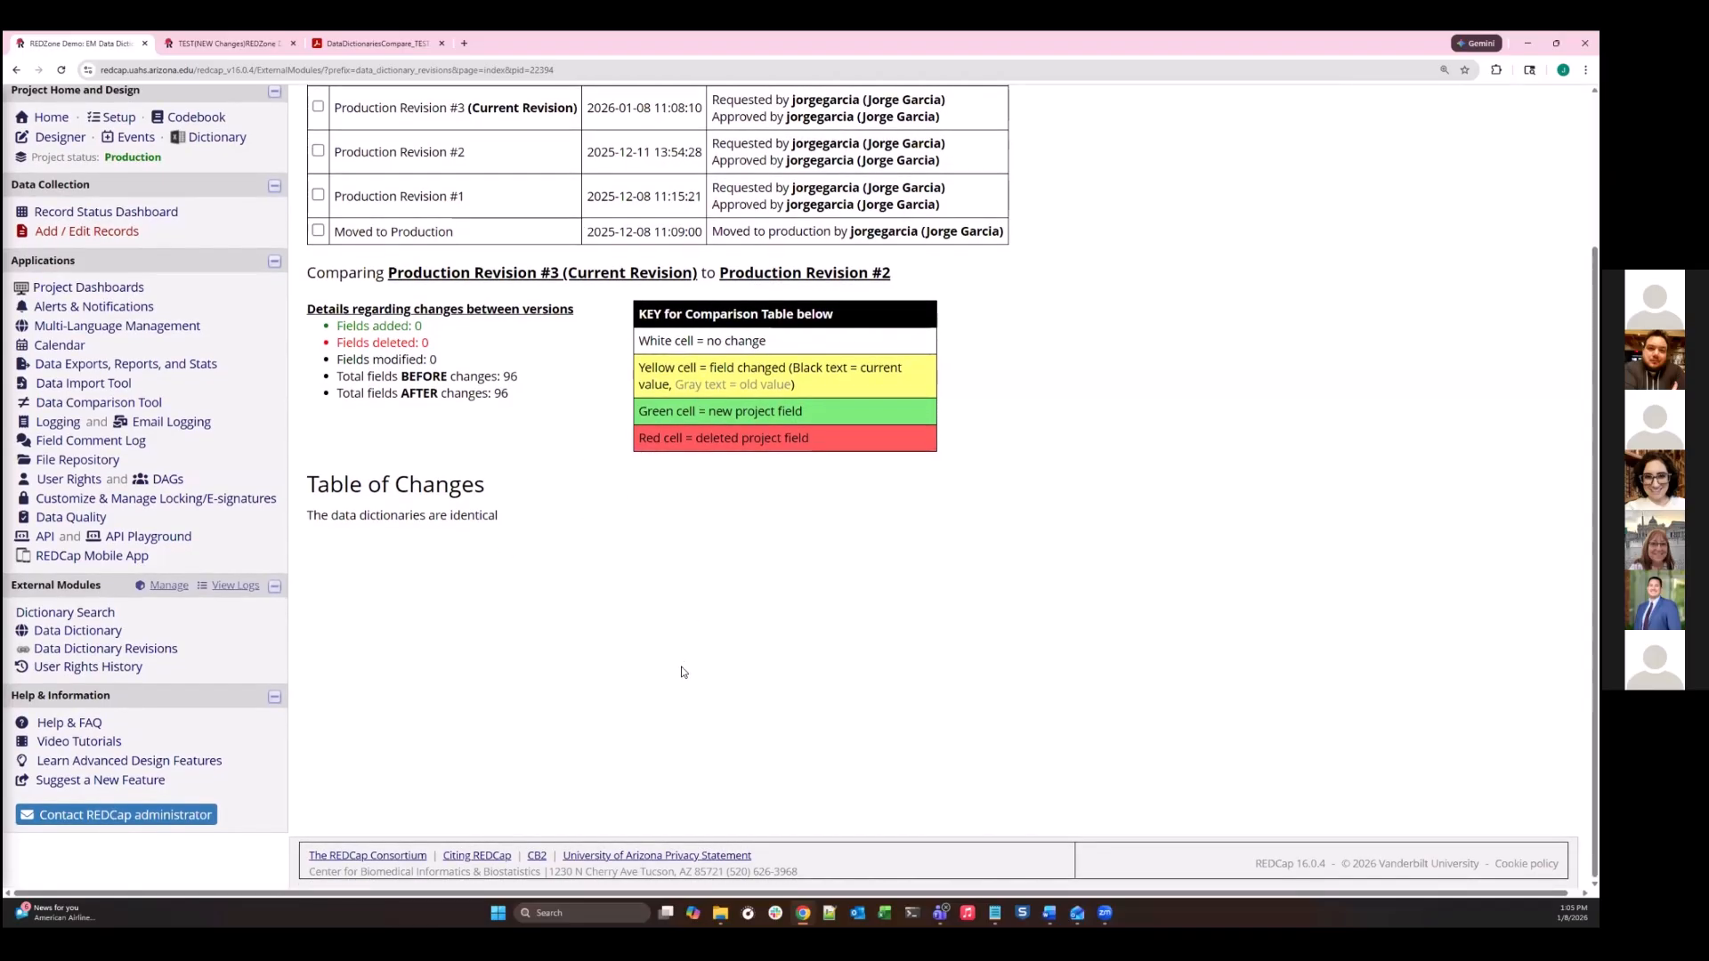
{"action": "scroll", "coordinate": [748, 524], "scroll_direction": "up", "scroll_amount": 2}
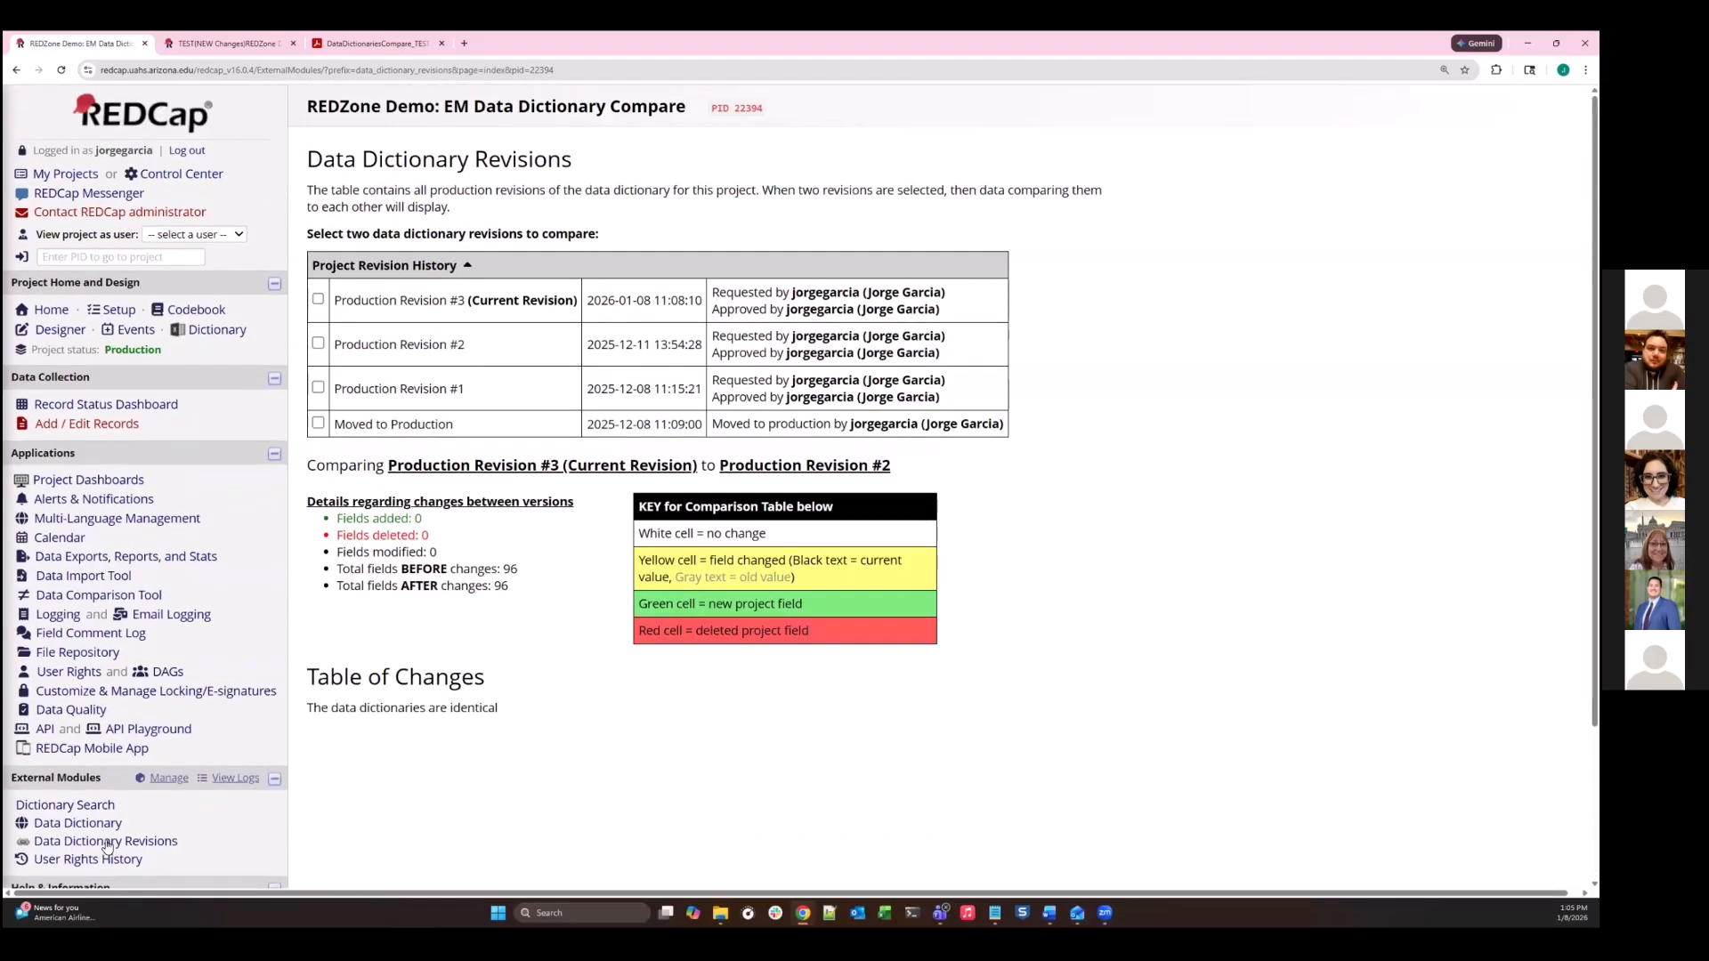
- View the Data Dictionary module's CSV upload page and return to the list of data dictionary revisions
{"action": "left_click", "coordinate": [107, 827]}
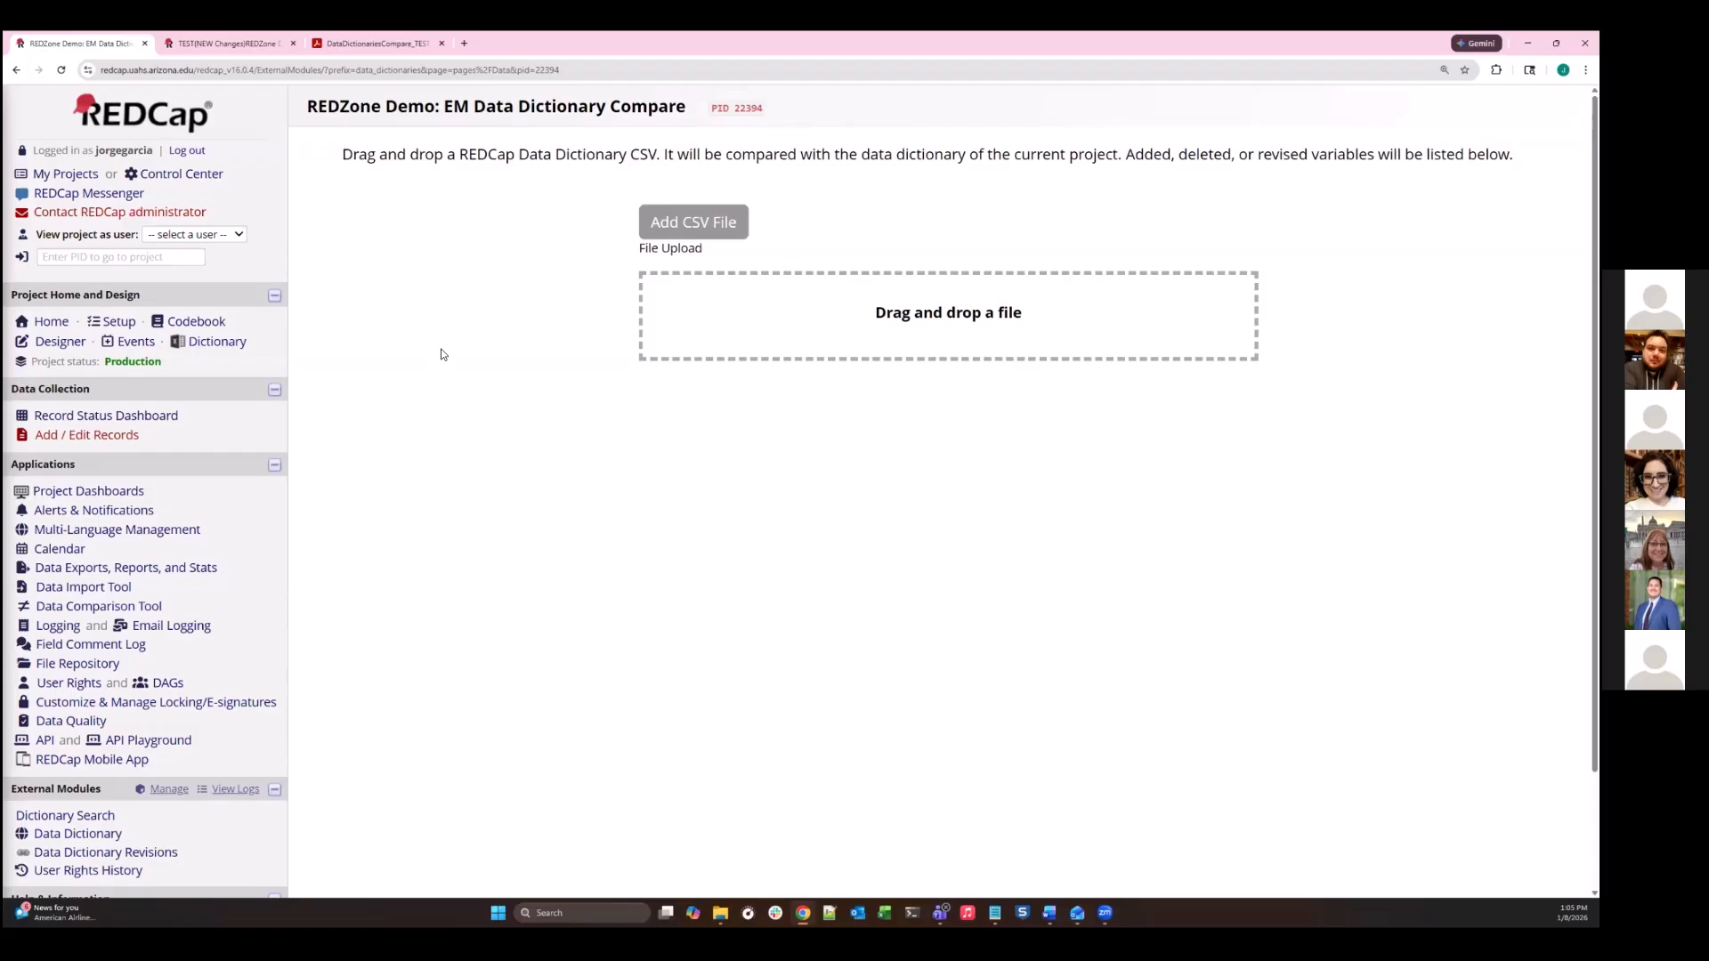
{"action": "left_click", "coordinate": [87, 855]}
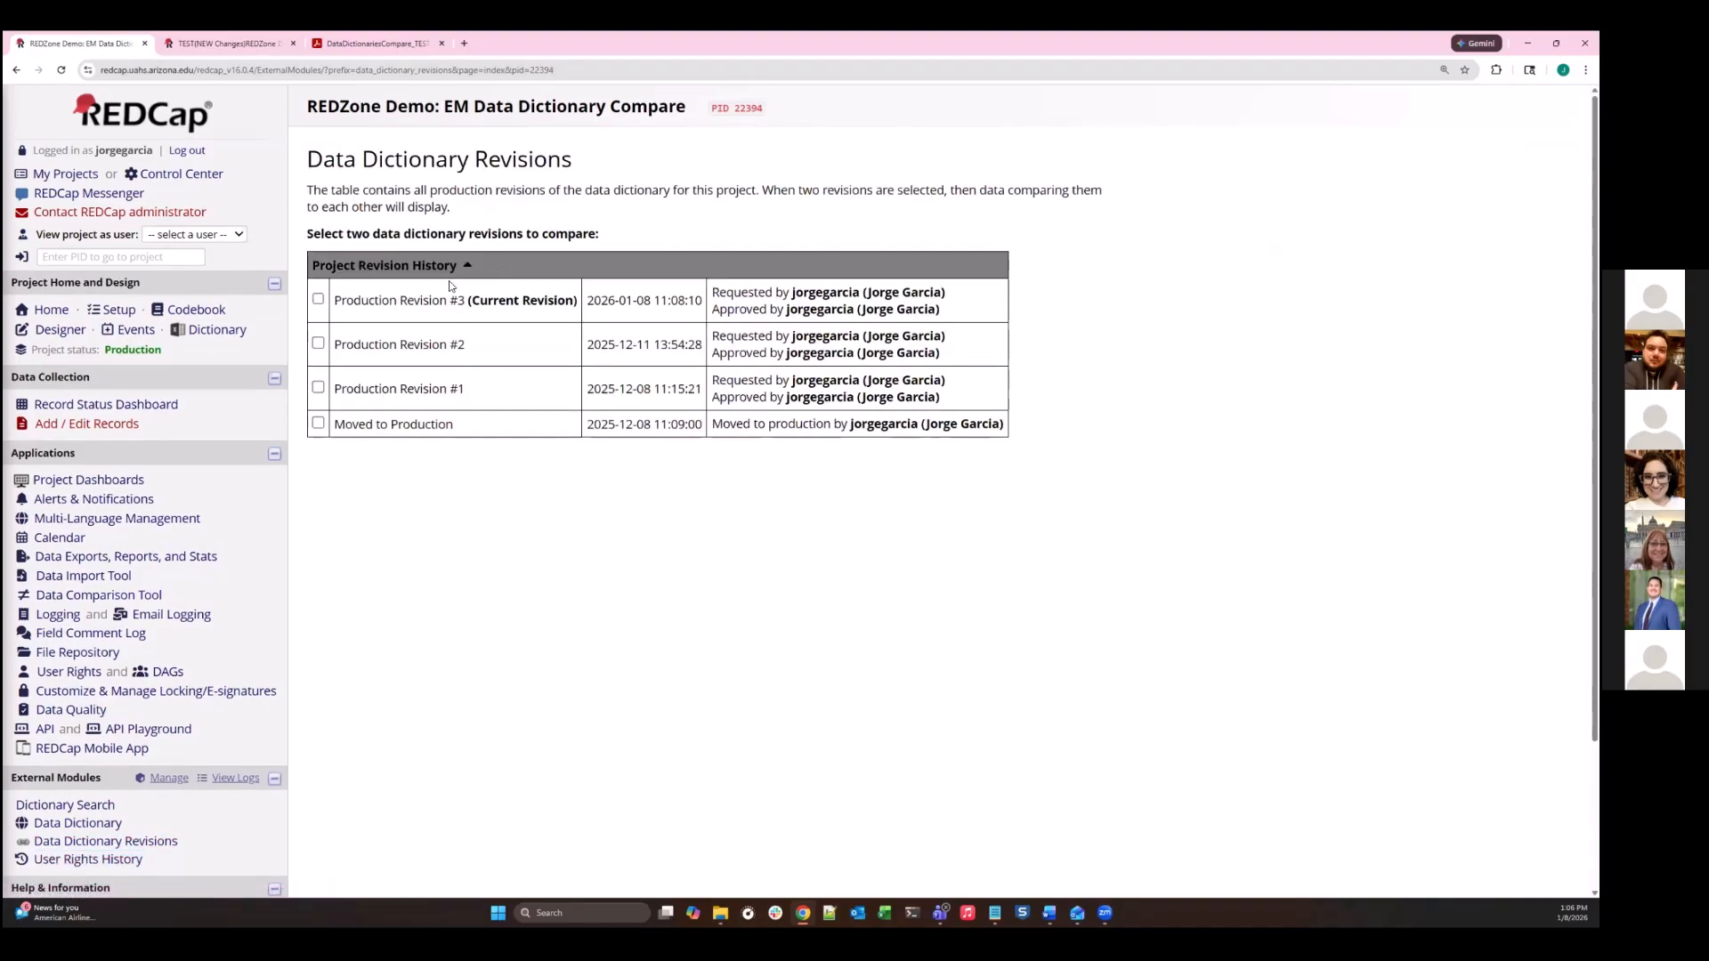
- Check the project's status, open its setup, and view the project status management options under Other Functionality
{"action": "double_click", "coordinate": [162, 352]}
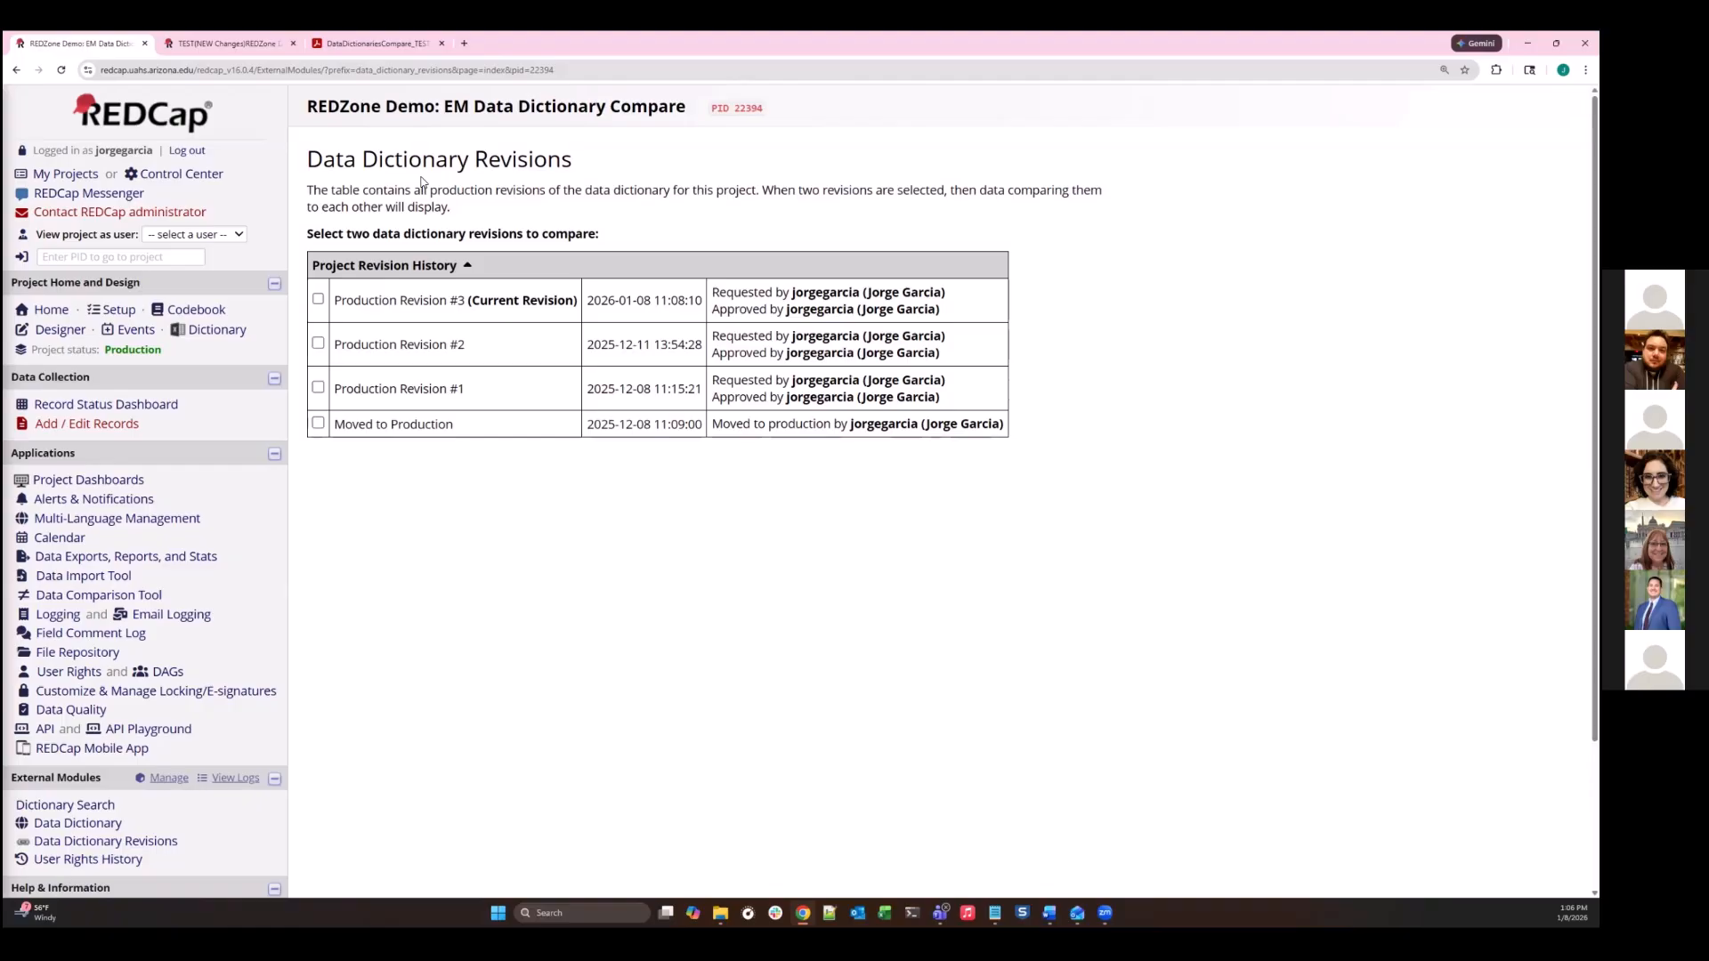
{"action": "left_click", "coordinate": [124, 313]}
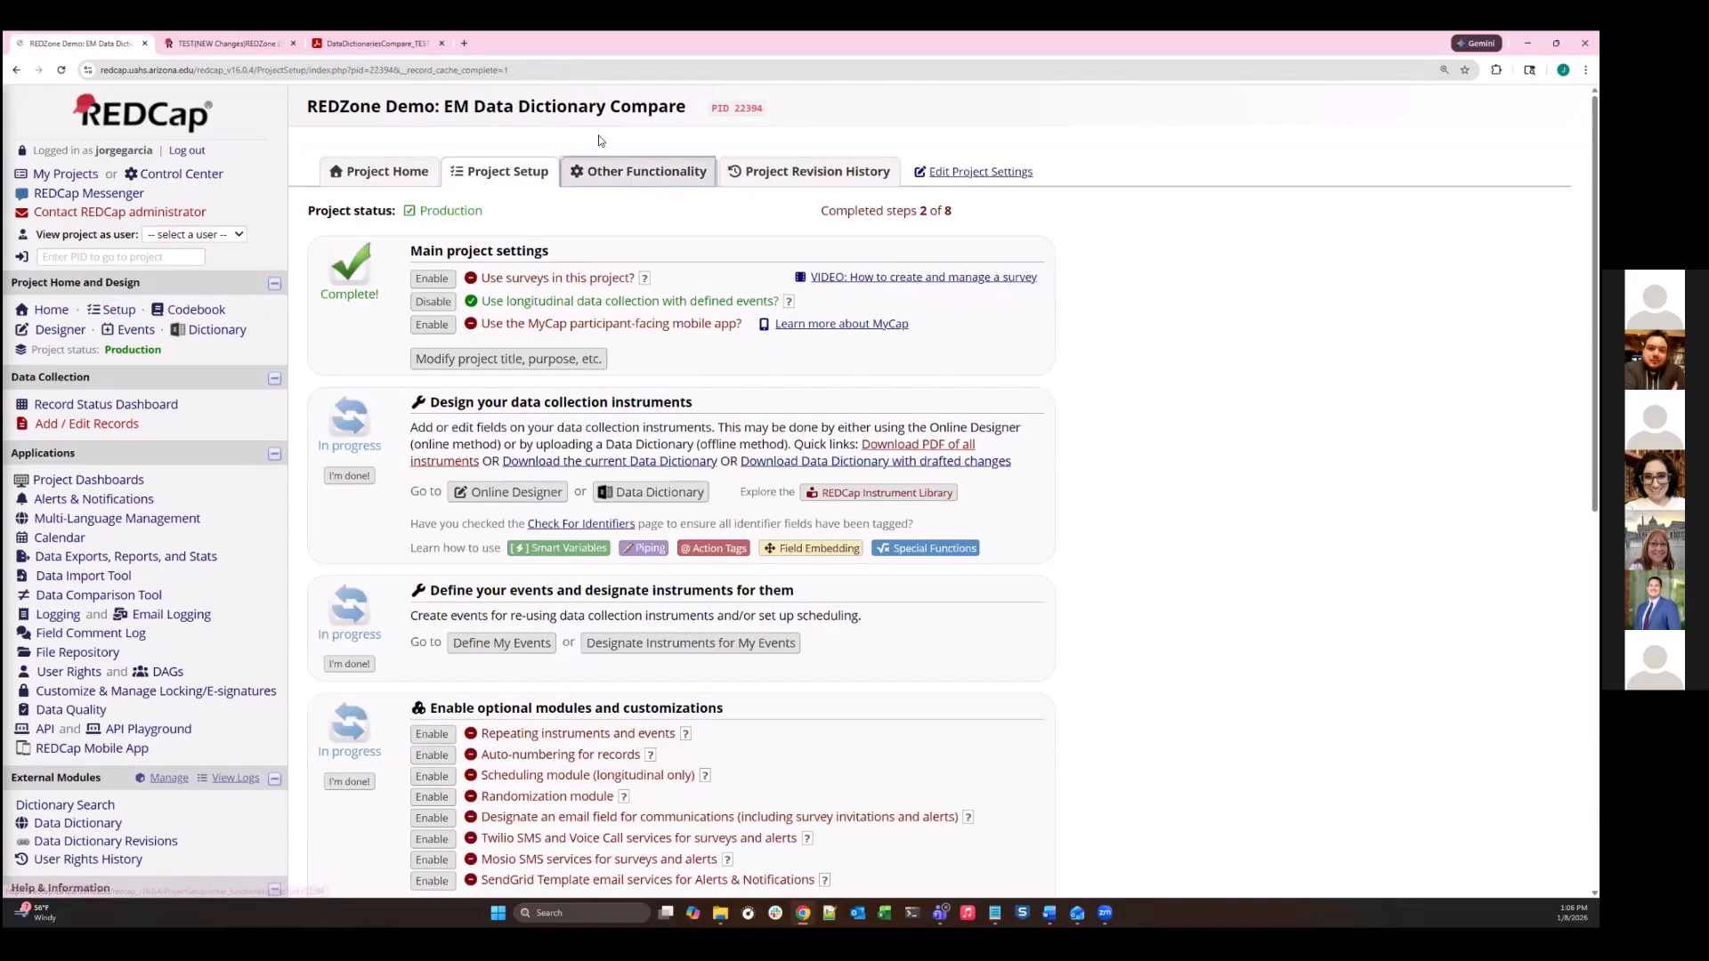
{"action": "left_click", "coordinate": [608, 186]}
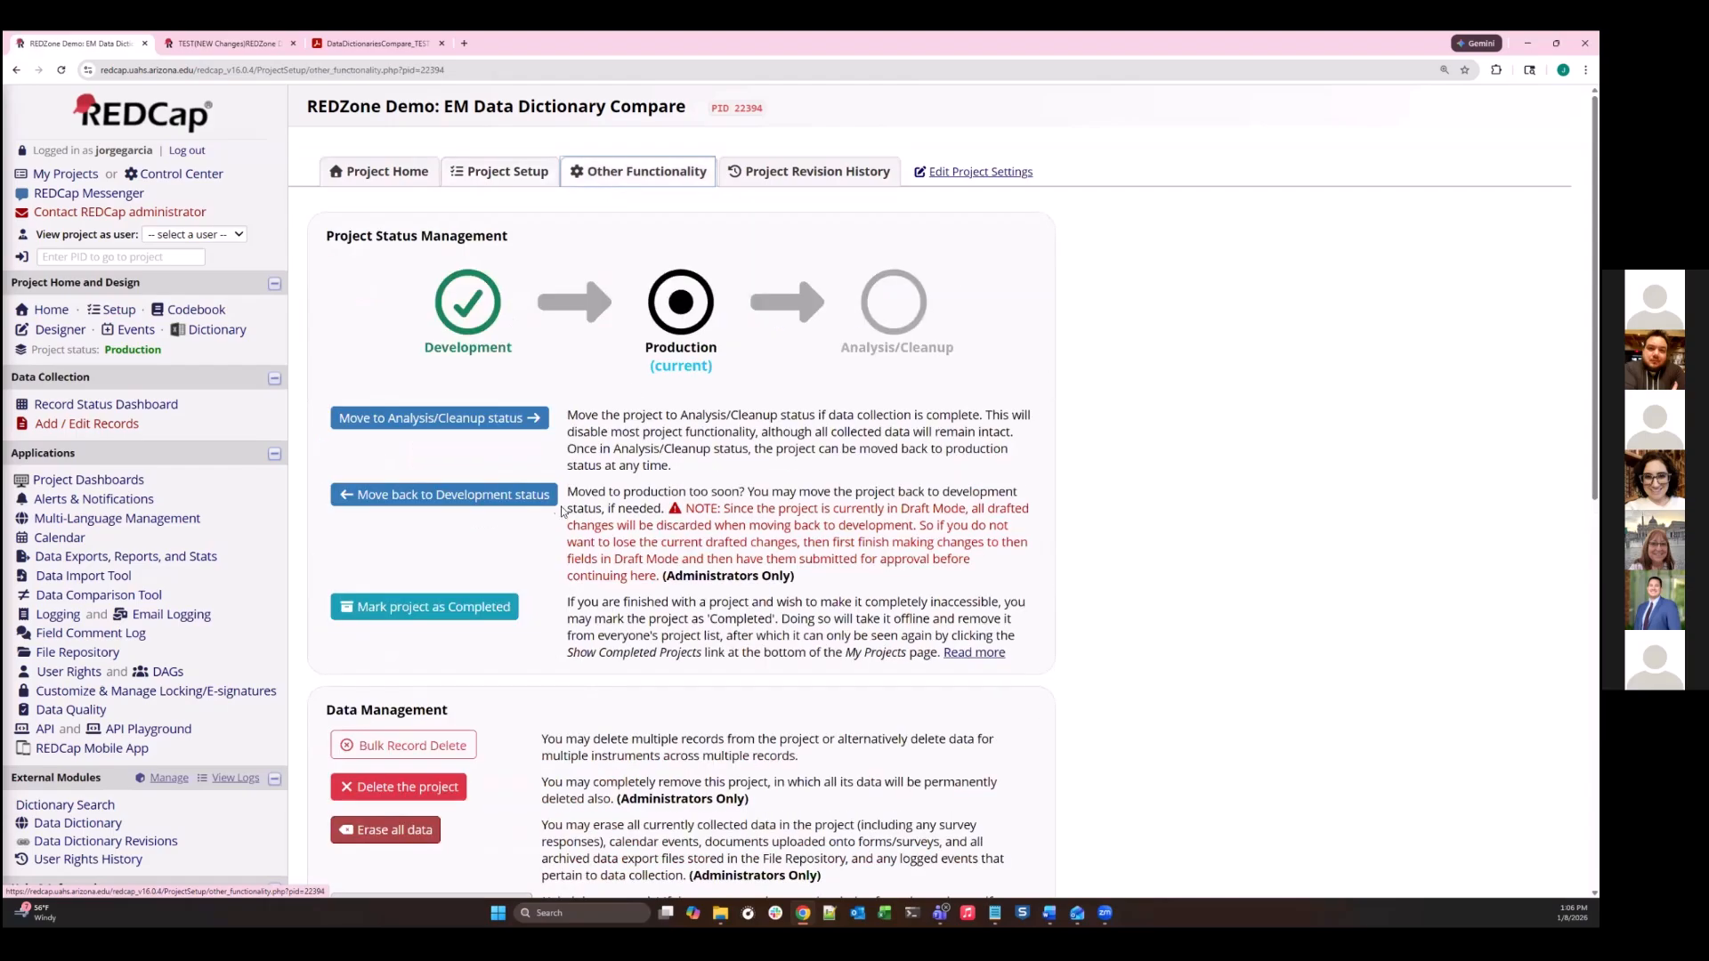
- Open the Copy the Project form under Other Functionality and review its title, ownership and optional copy settings
{"action": "scroll", "coordinate": [522, 474], "scroll_direction": "down", "scroll_amount": 1}
{"action": "scroll", "coordinate": [529, 470], "scroll_direction": "down", "scroll_amount": 1}
{"action": "scroll", "coordinate": [614, 267], "scroll_direction": "up", "scroll_amount": 3}
{"action": "scroll", "coordinate": [635, 199], "scroll_direction": "down", "scroll_amount": 1}
{"action": "scroll", "coordinate": [635, 199], "scroll_direction": "down", "scroll_amount": 3}
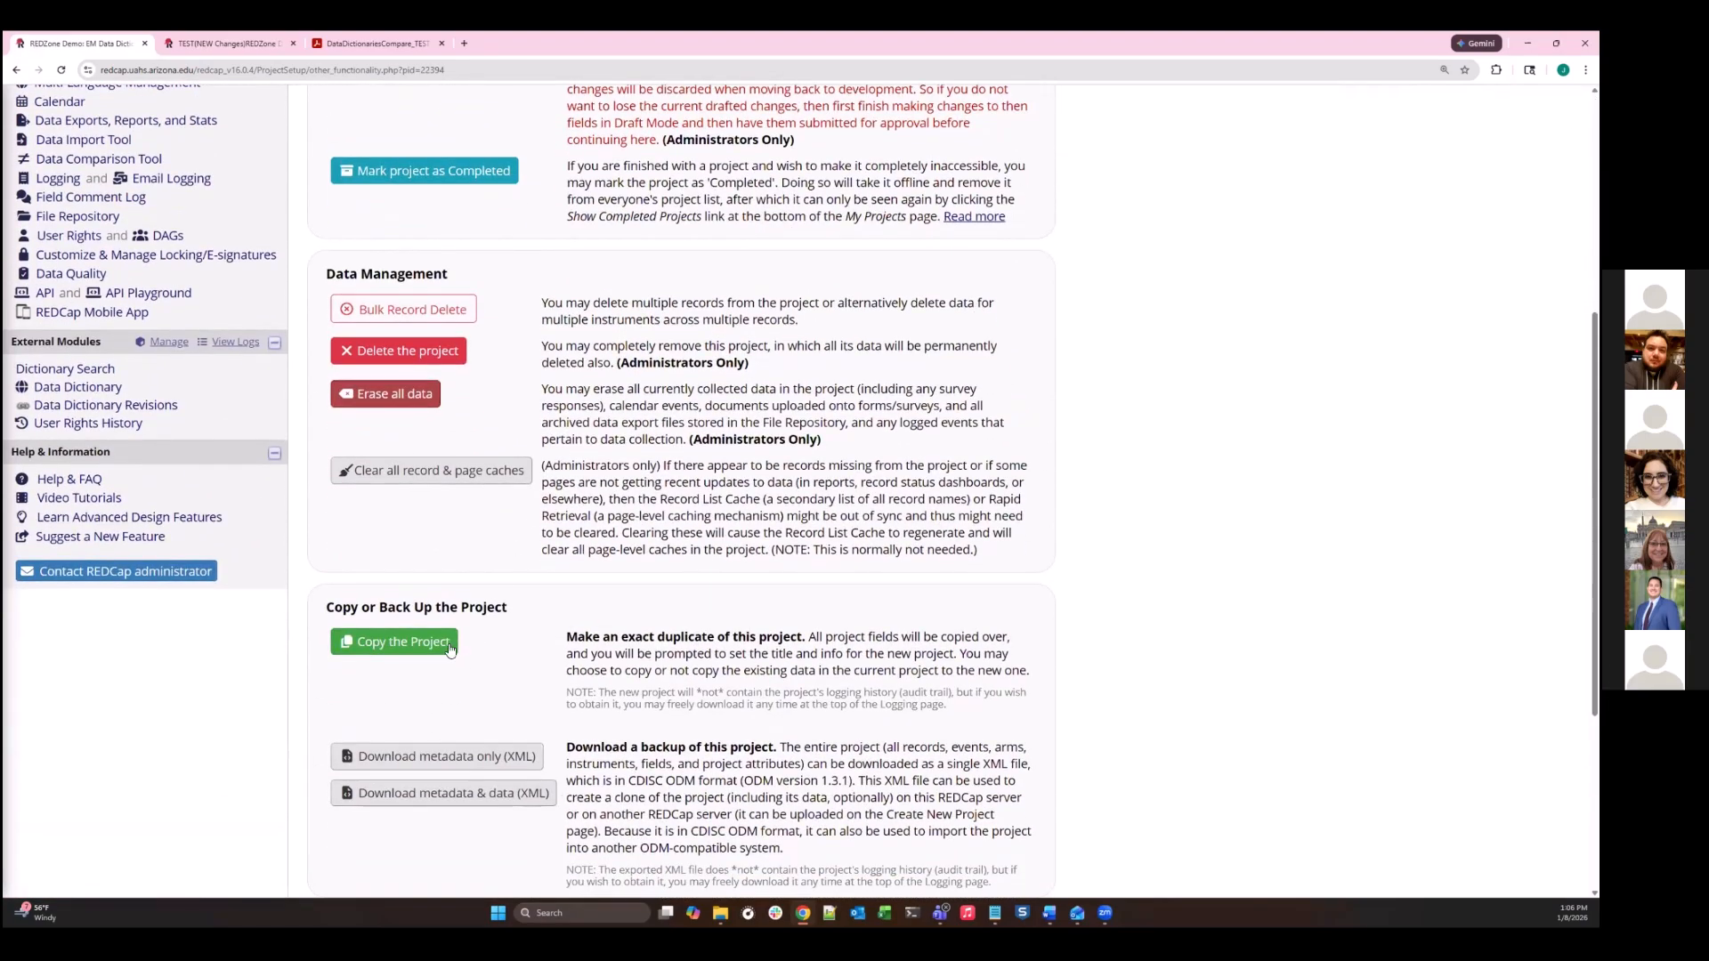
{"action": "left_click", "coordinate": [385, 657]}
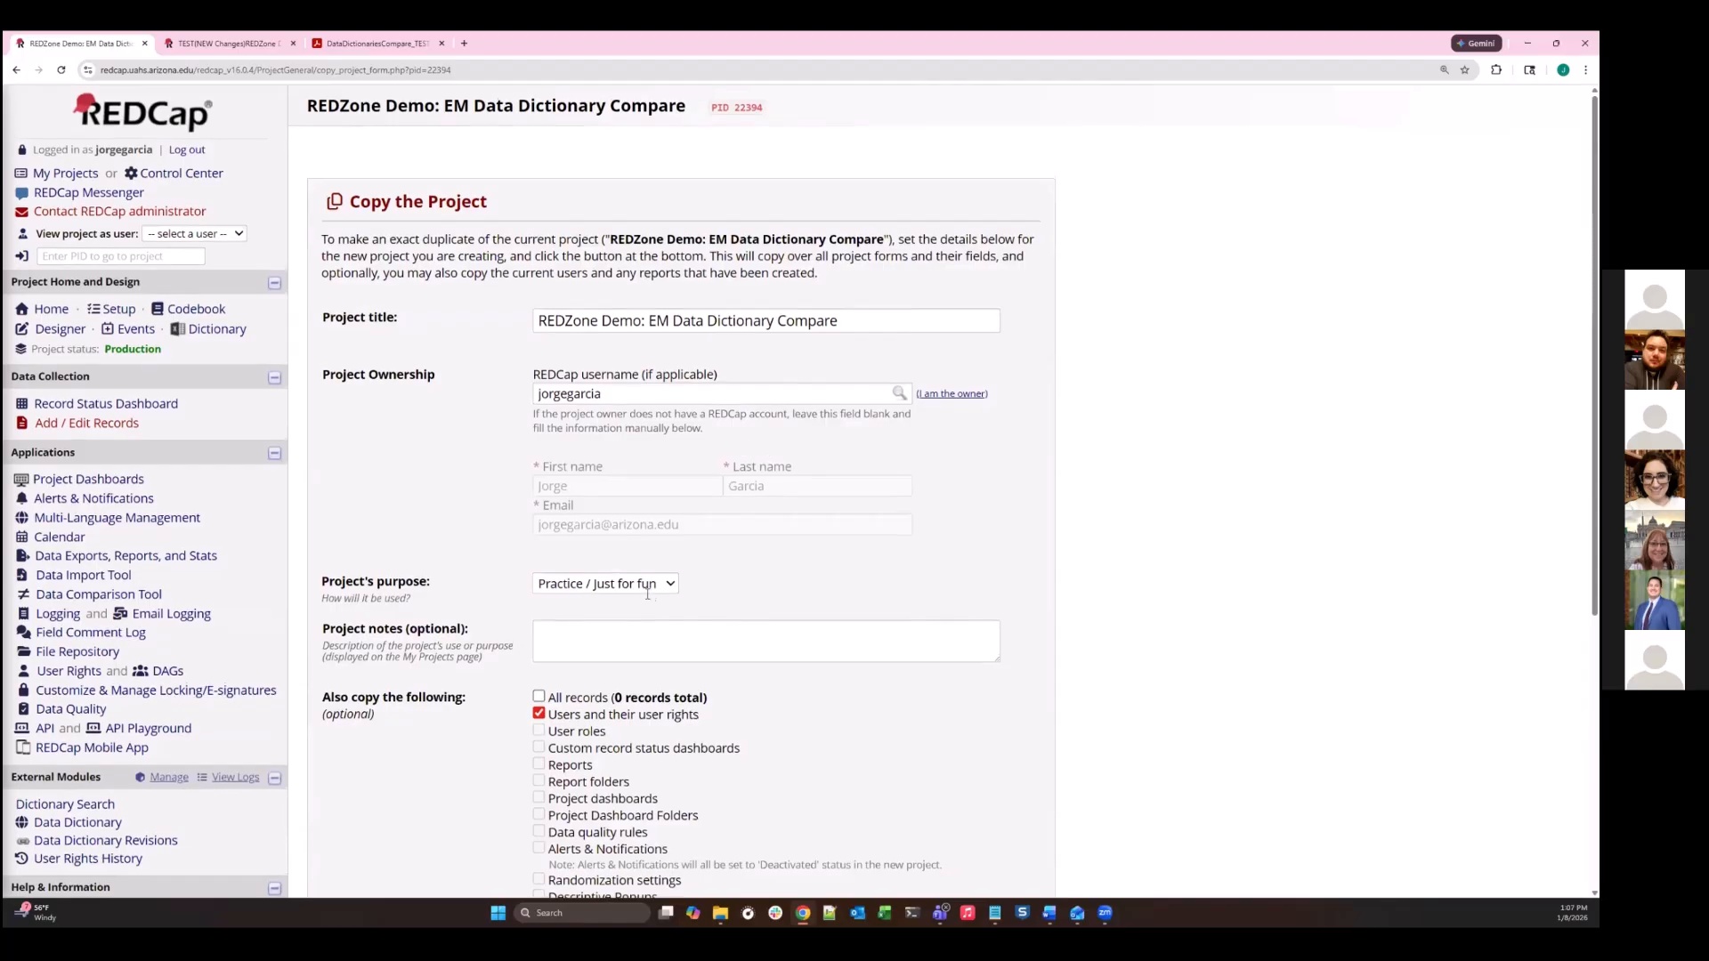
{"action": "scroll", "coordinate": [628, 830], "scroll_direction": "down", "scroll_amount": 5}
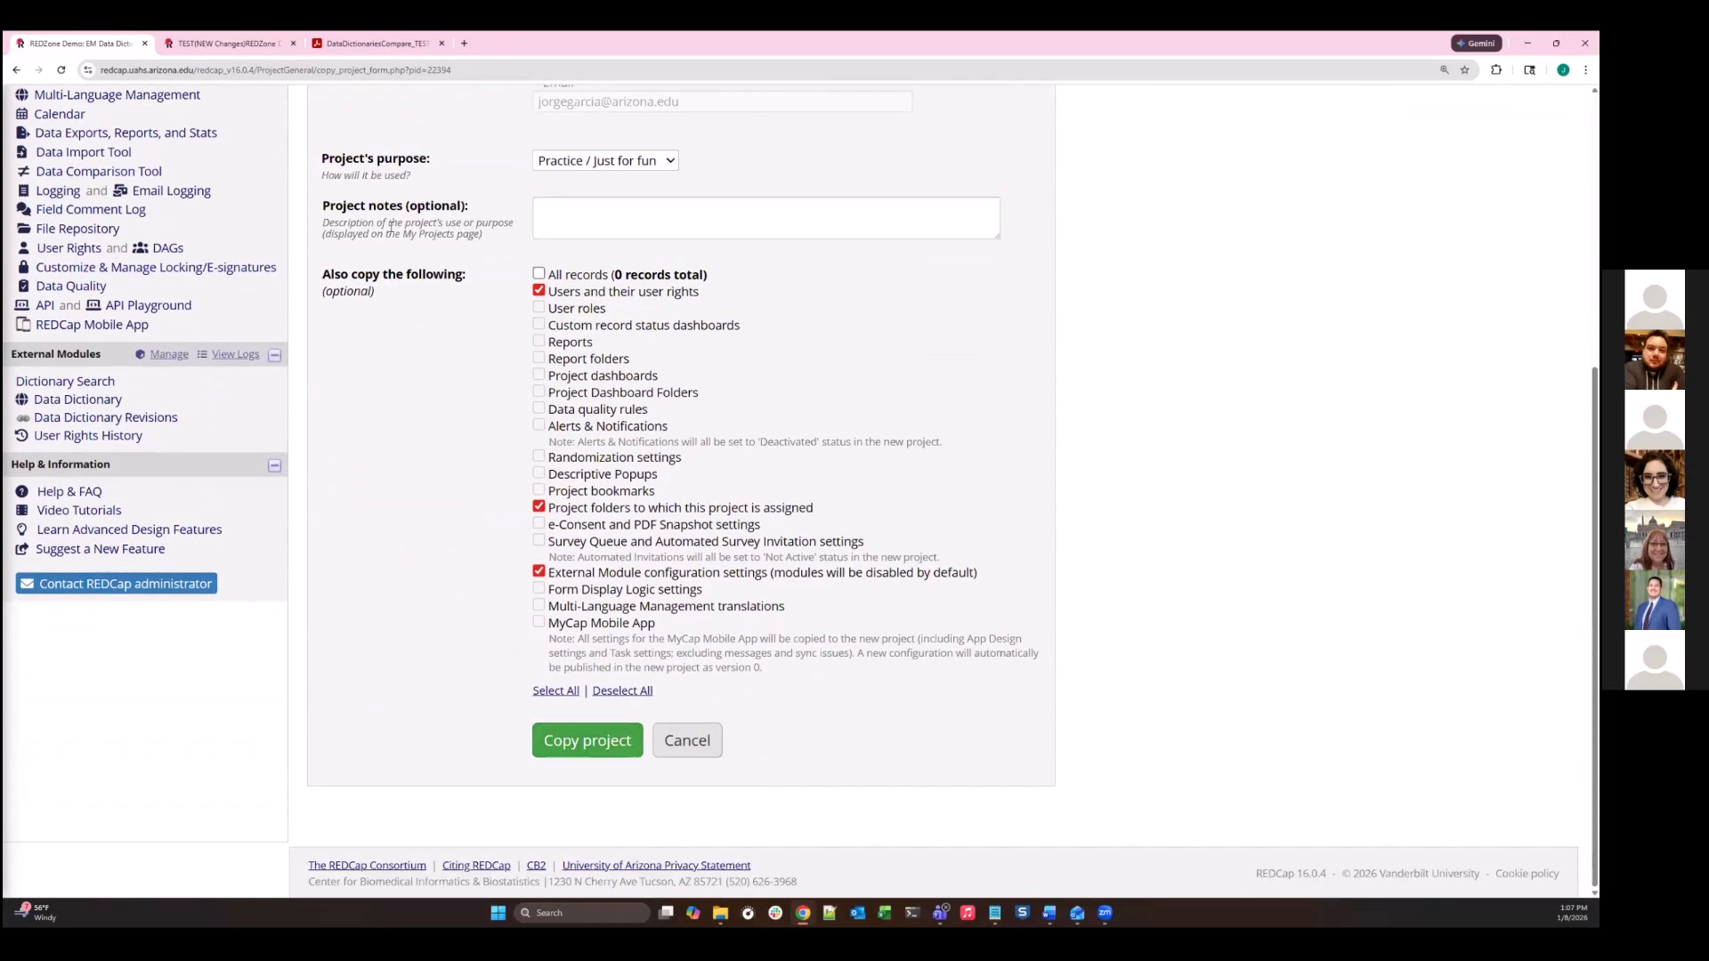
{"action": "scroll", "coordinate": [393, 403], "scroll_direction": "up", "scroll_amount": 5}
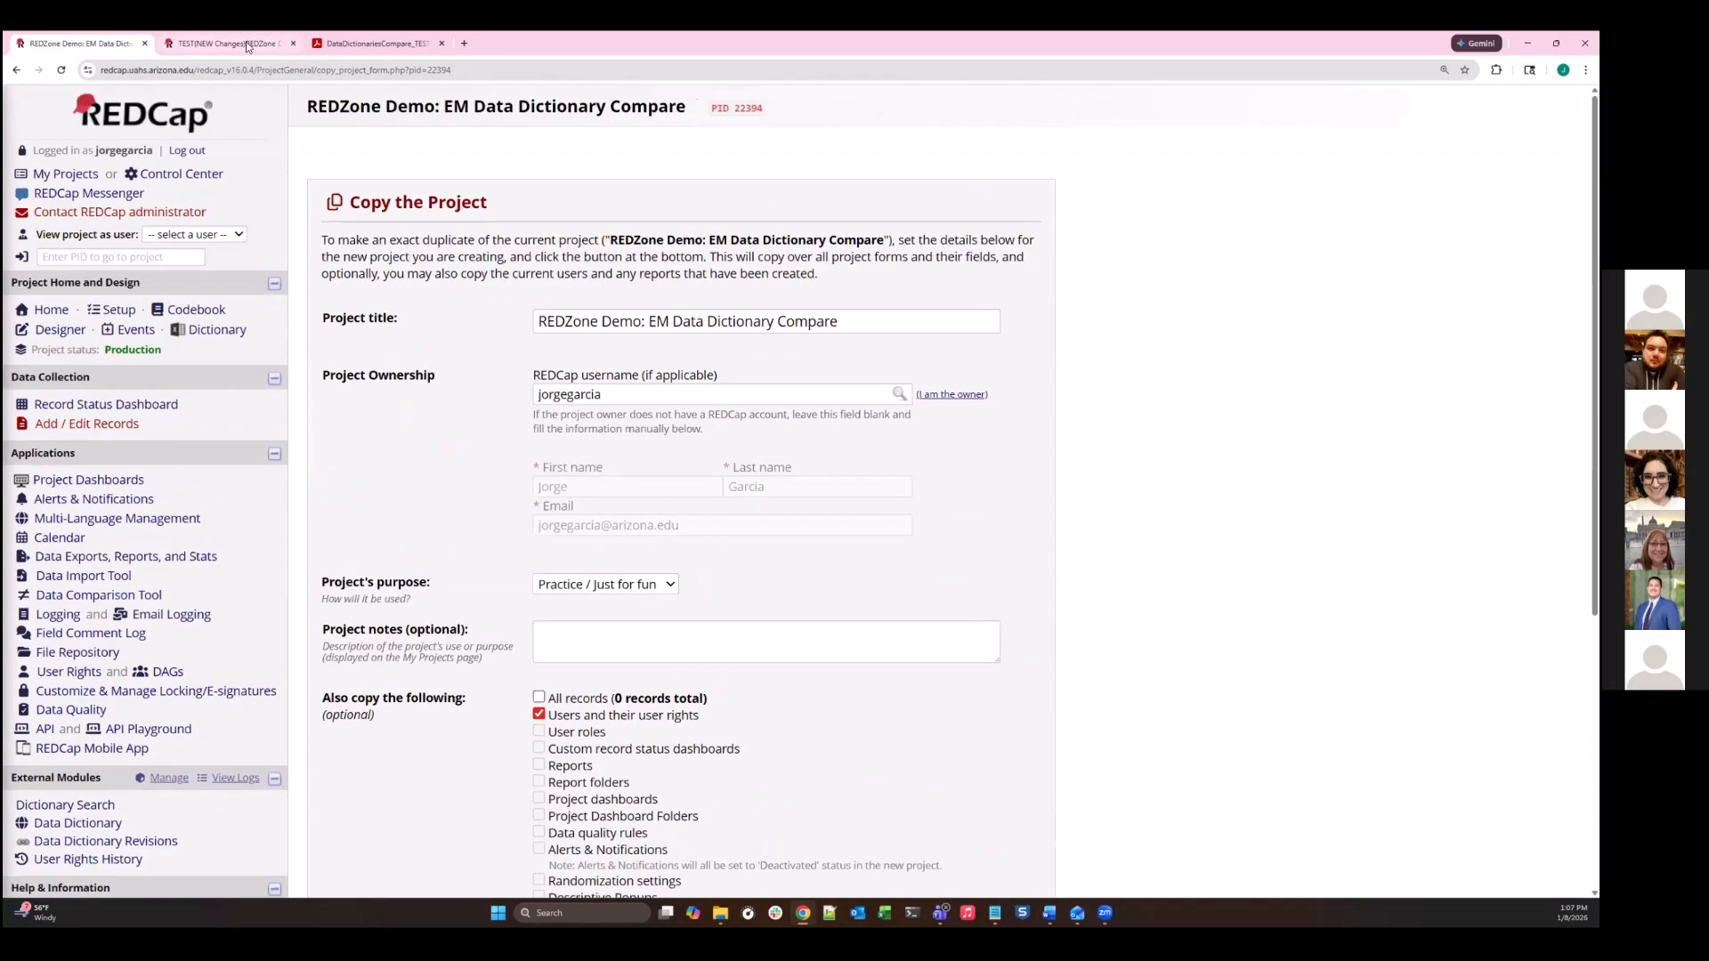
- Inspect the instruments in the Online Designer for both the production project and the TEST(NEW Changes) development copy
{"action": "left_click", "coordinate": [227, 42]}
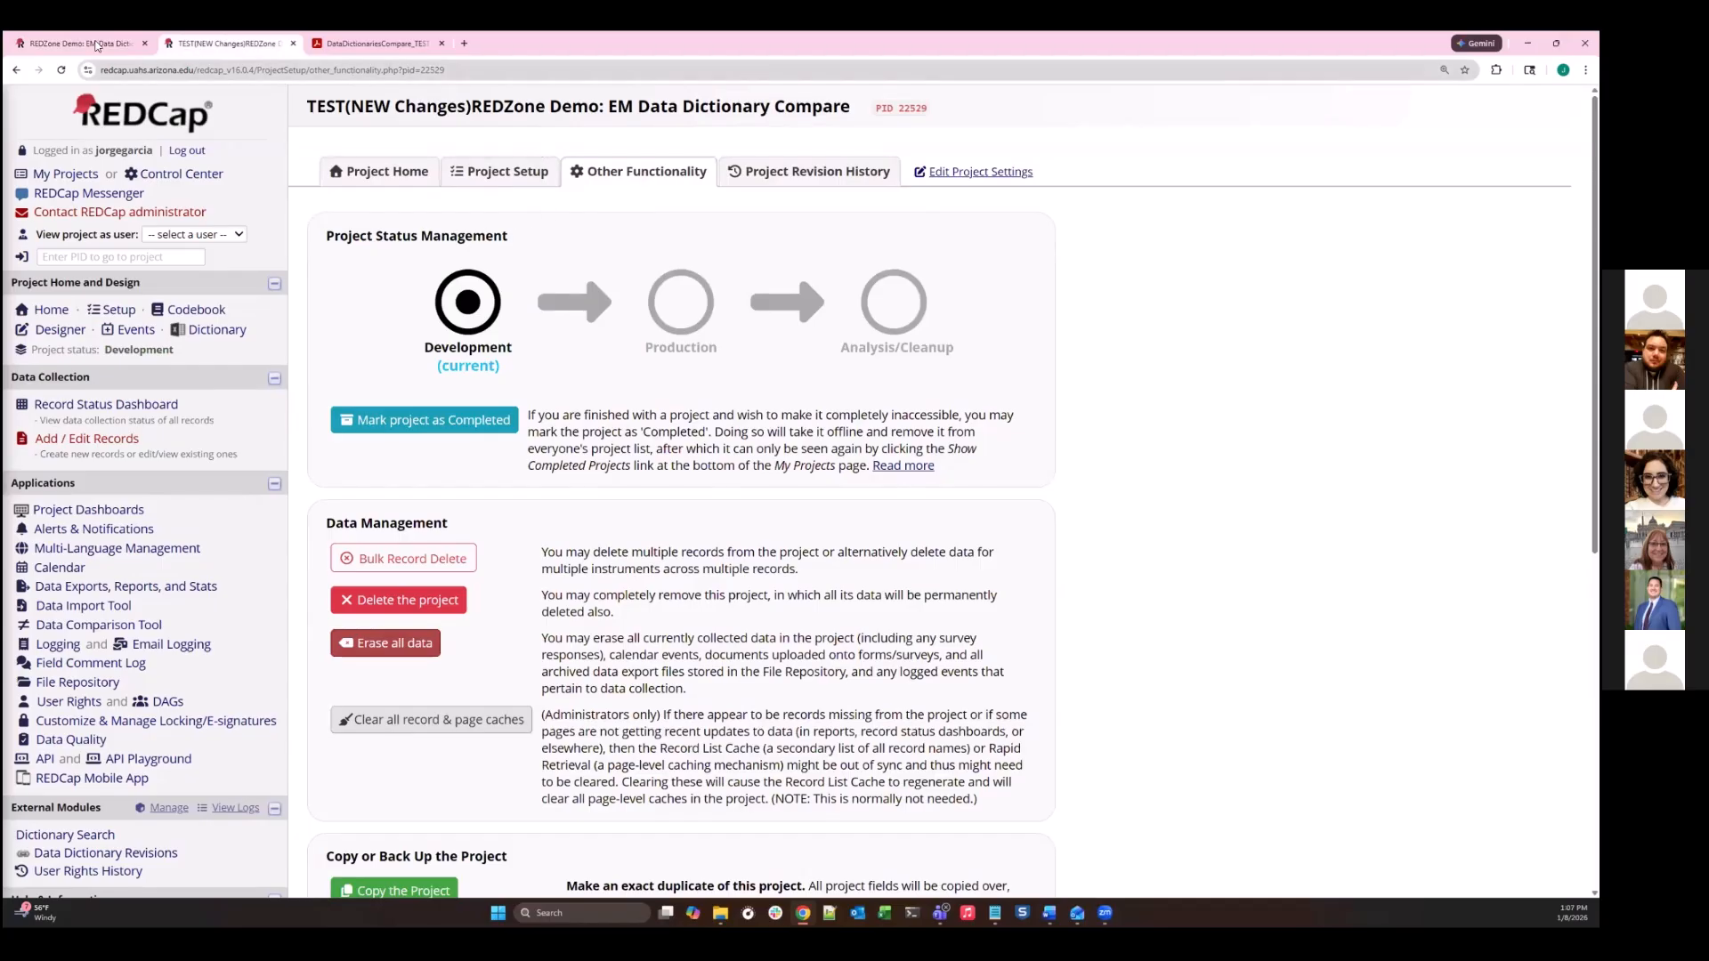
{"action": "left_click", "coordinate": [98, 44]}
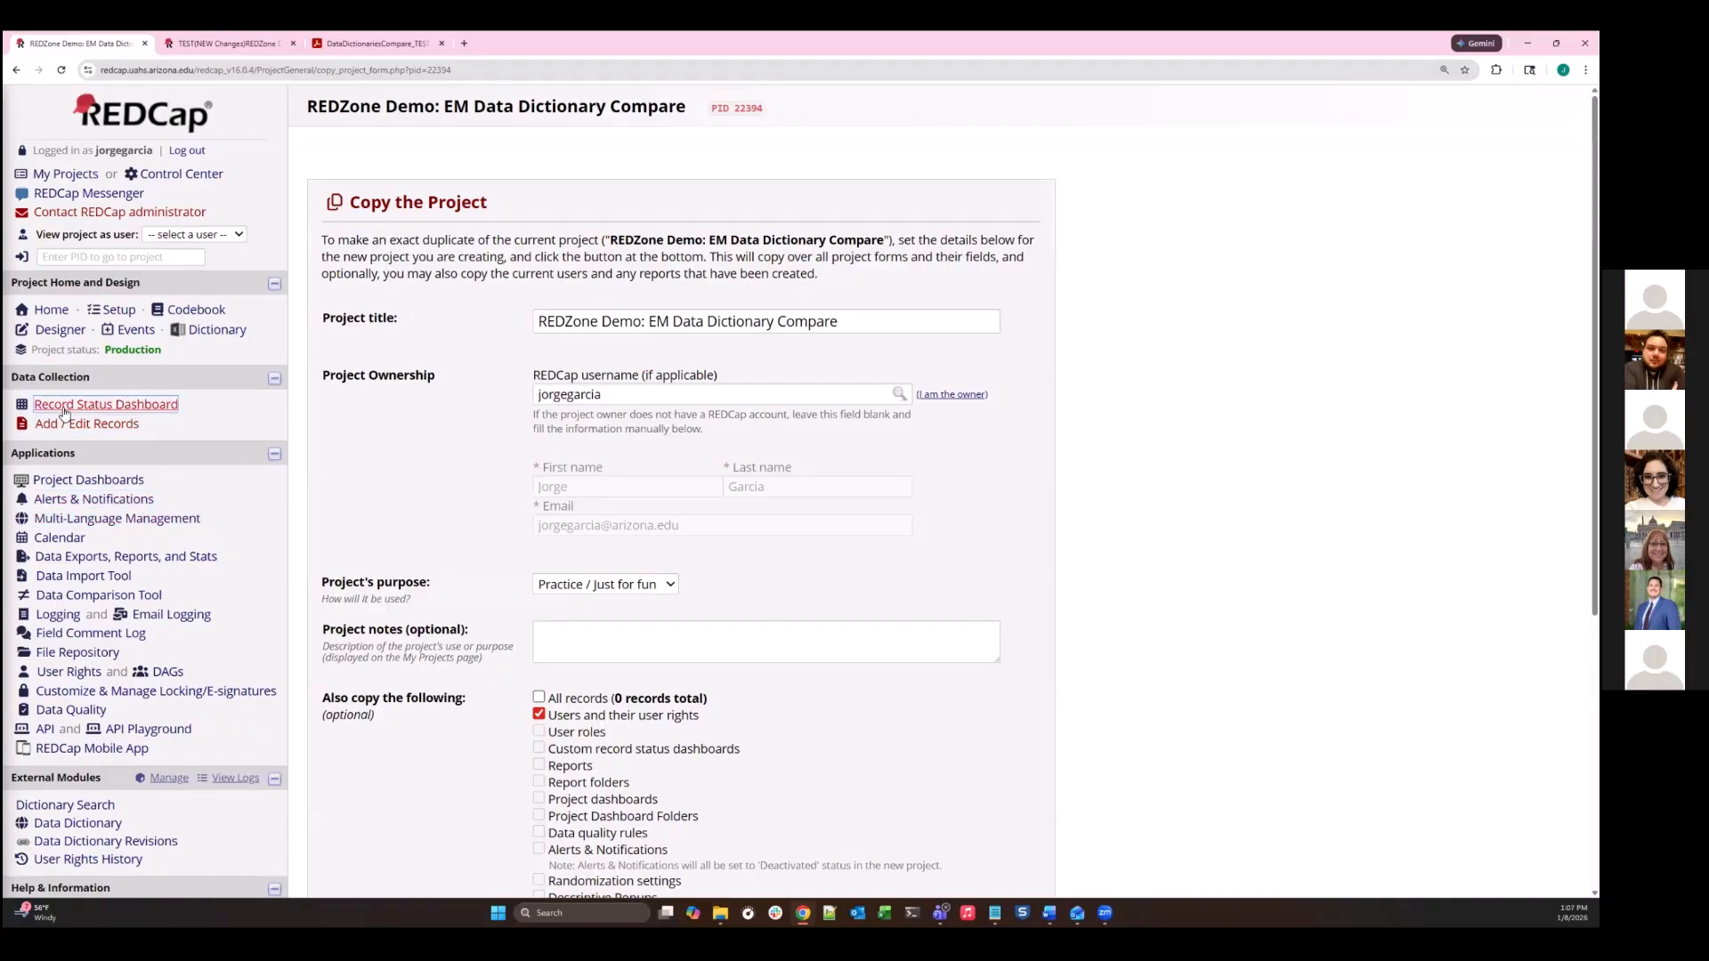
{"action": "left_click", "coordinate": [51, 328]}
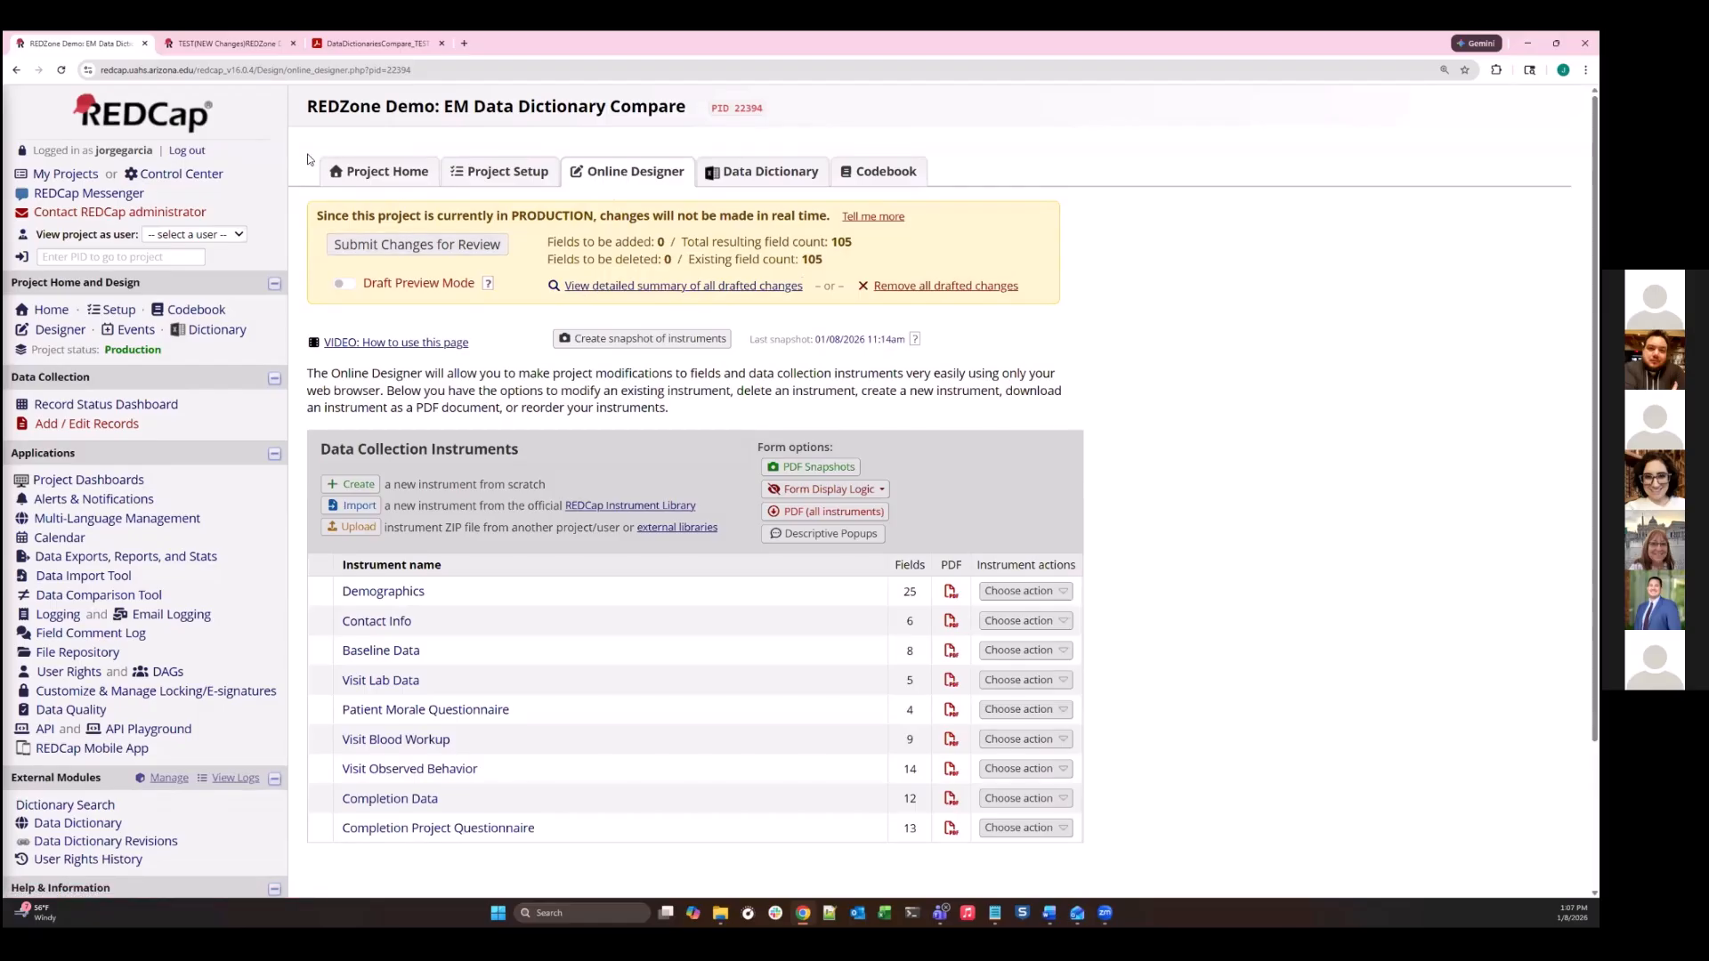
{"action": "left_click", "coordinate": [253, 49]}
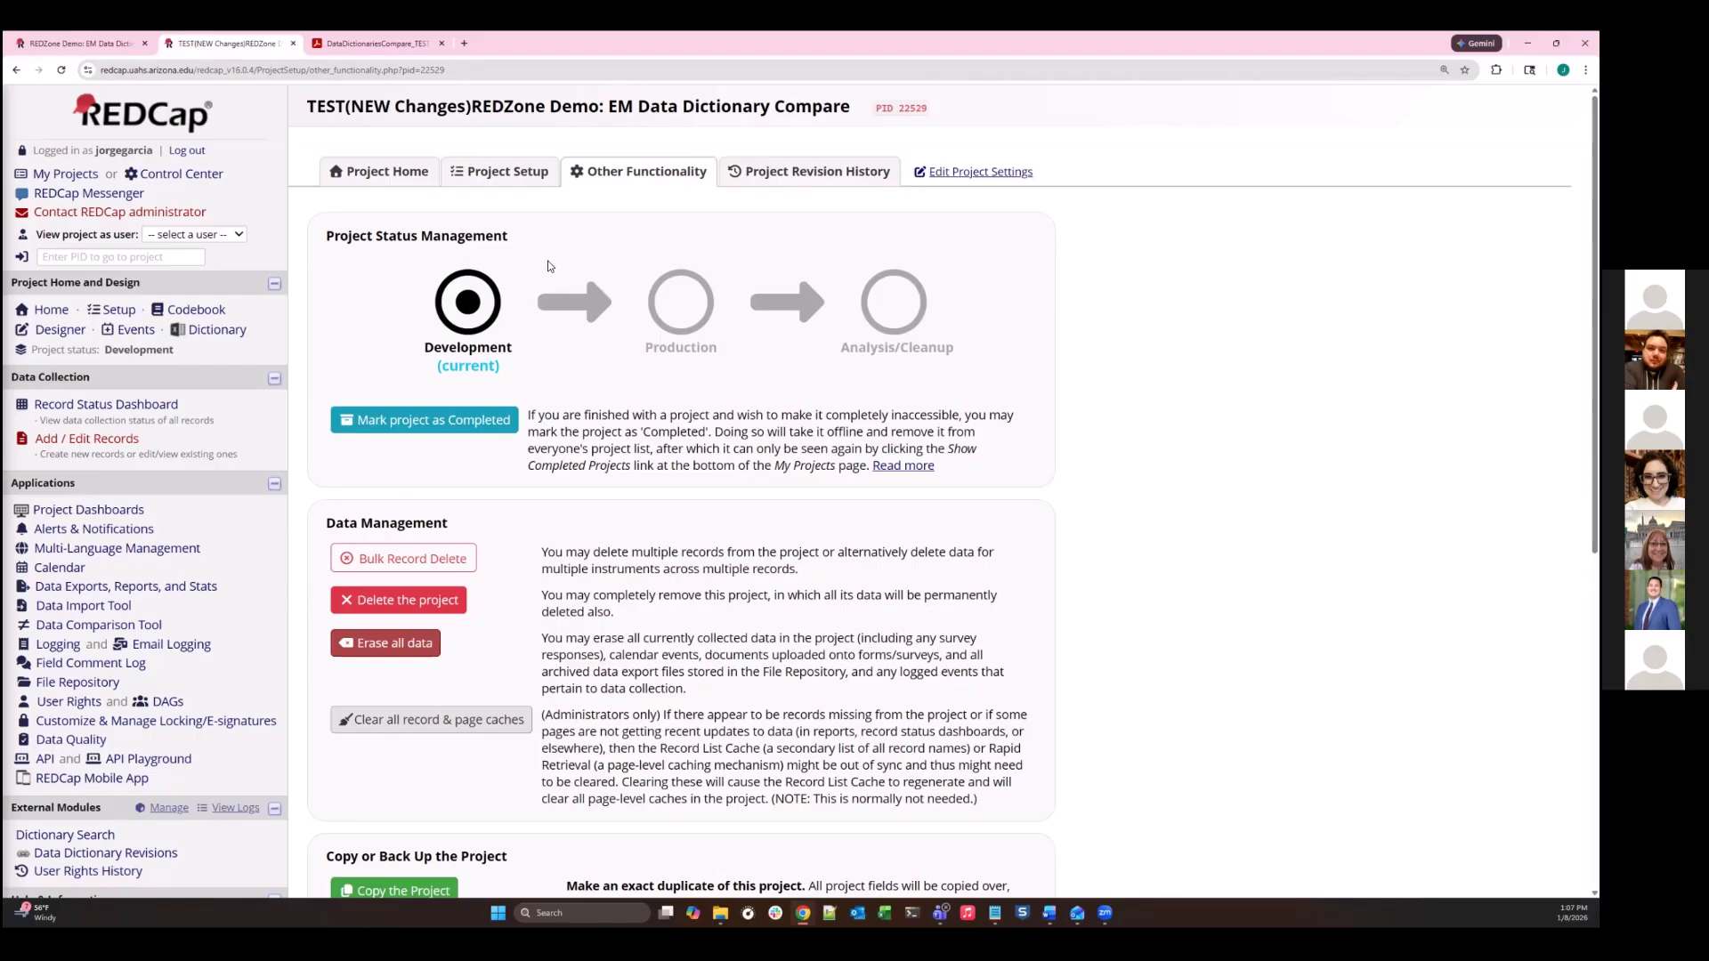
{"action": "left_click", "coordinate": [77, 46]}
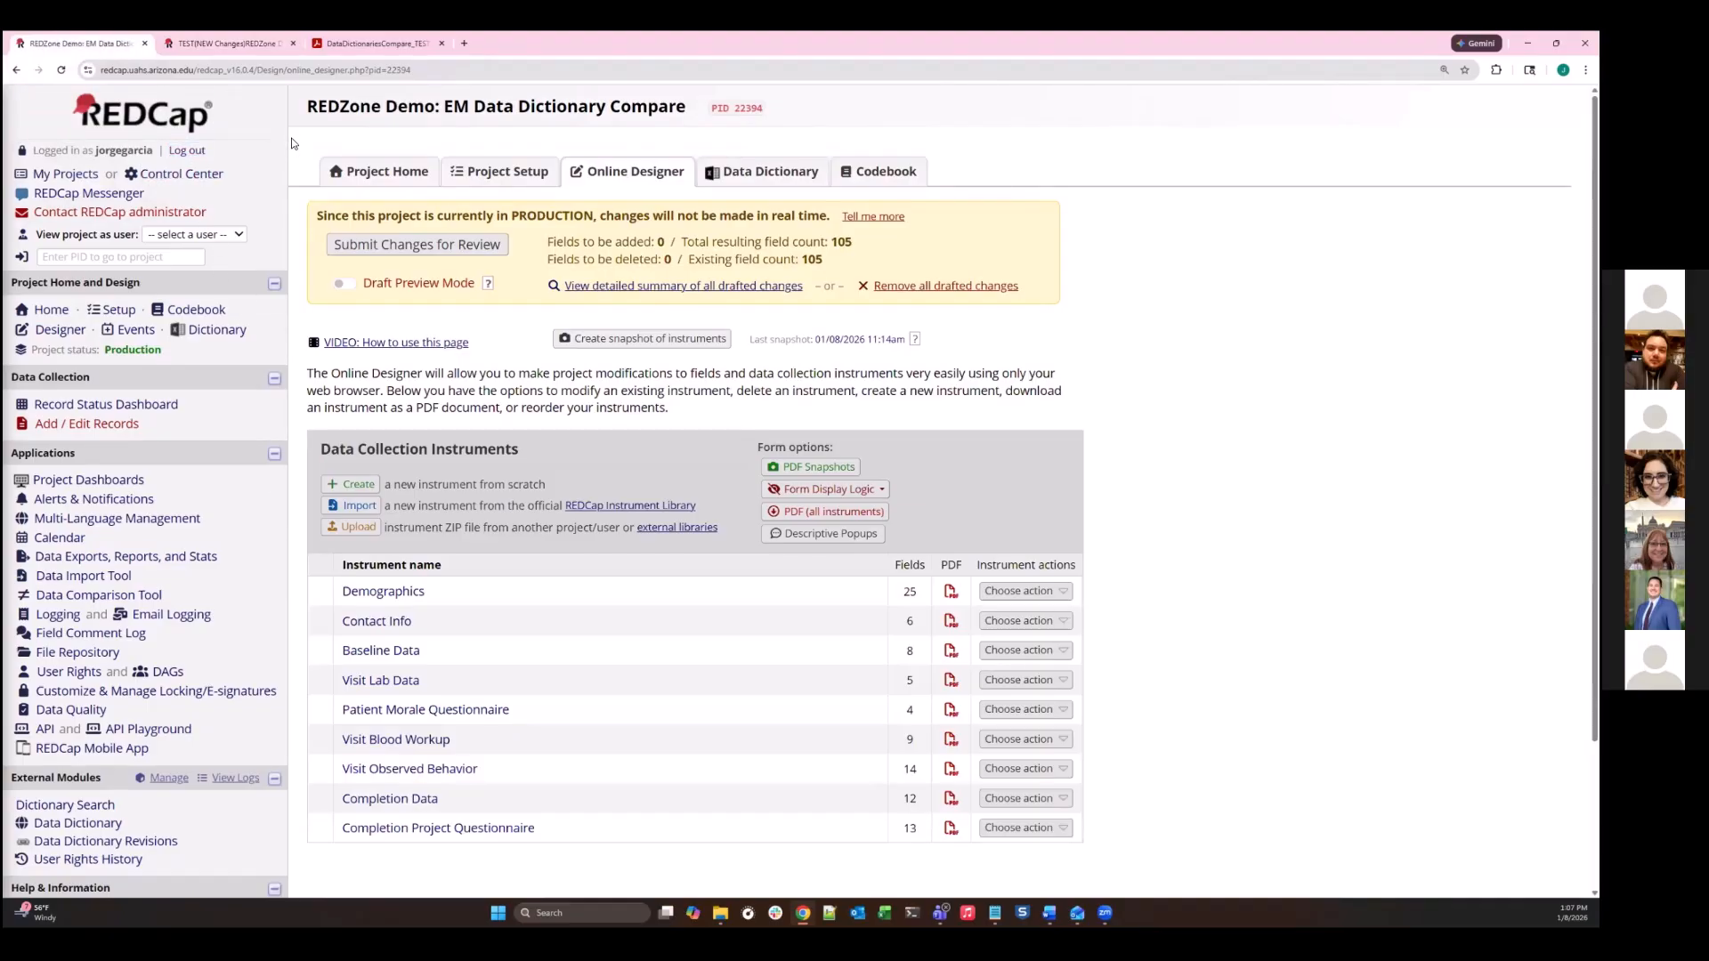
{"action": "left_click", "coordinate": [259, 42]}
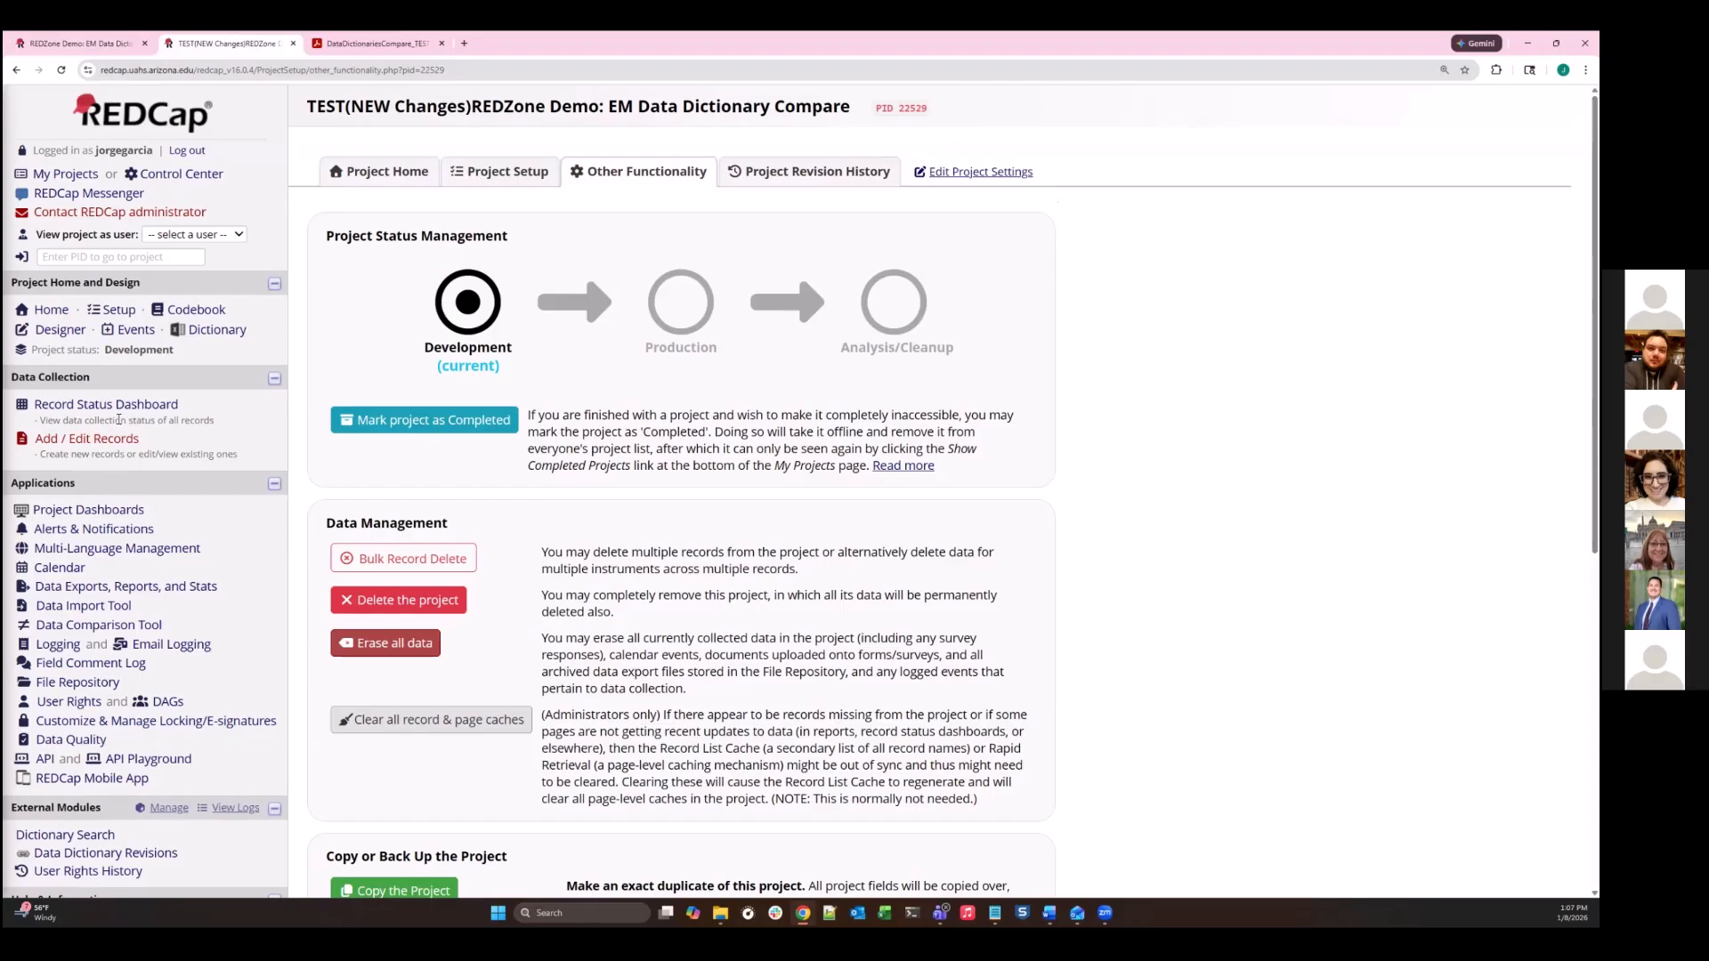
{"action": "left_click", "coordinate": [44, 331]}
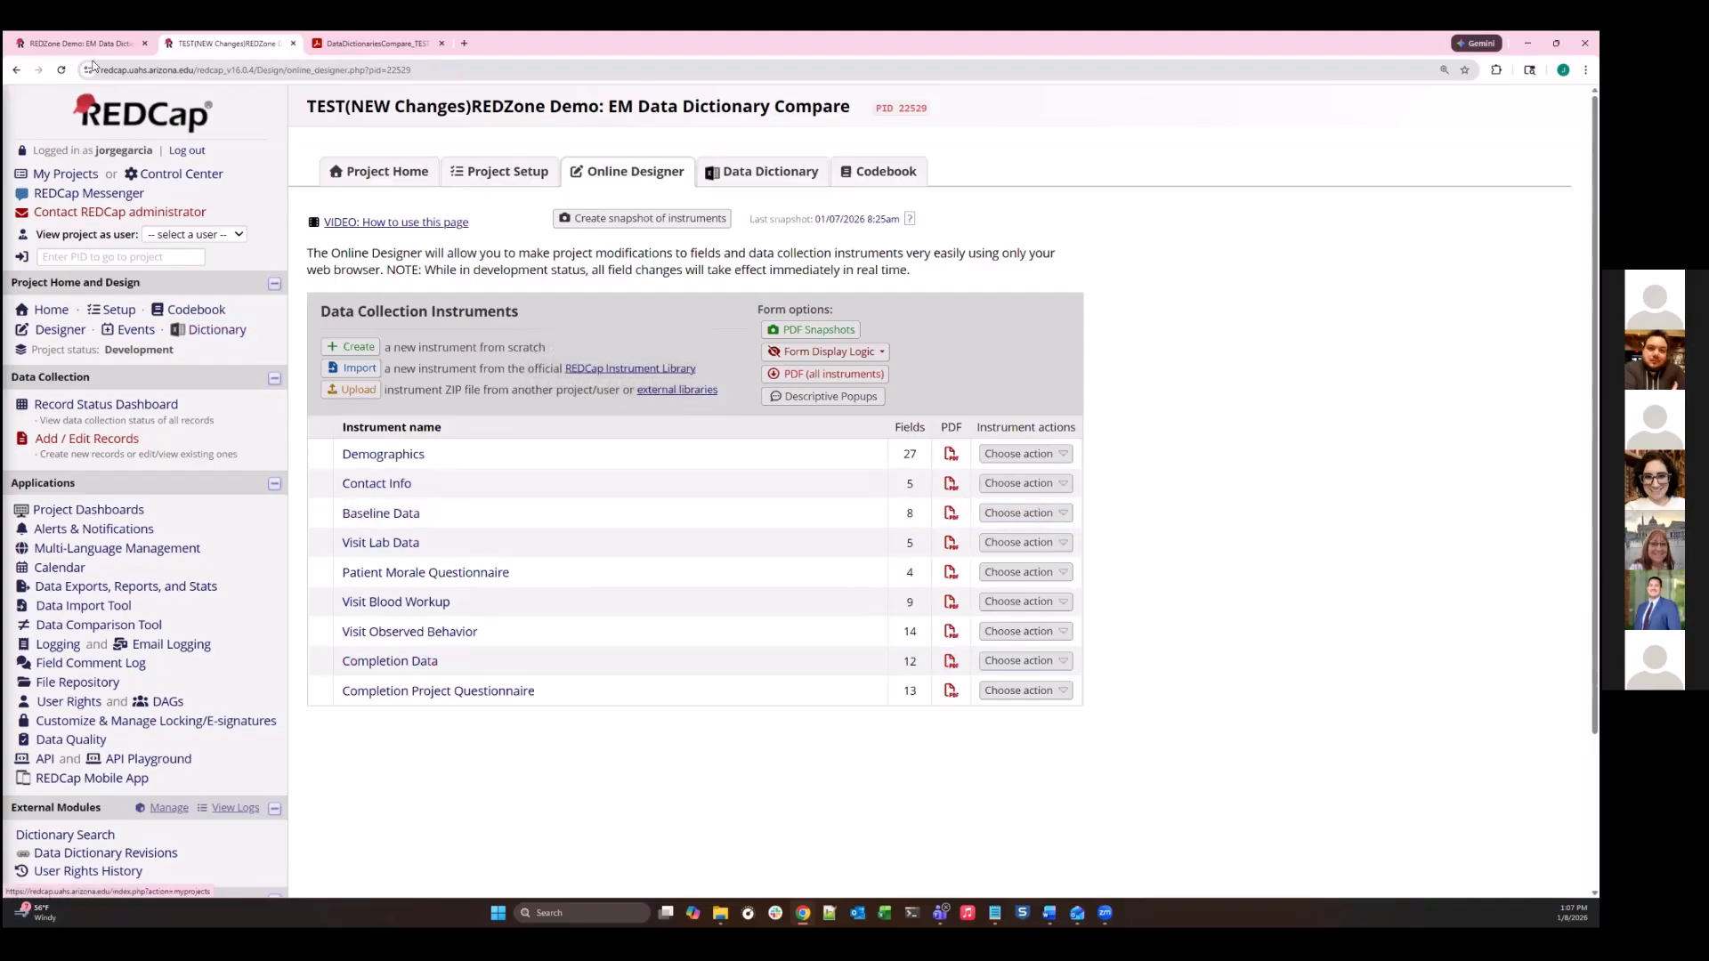
- Download the data dictionary of the TEST(NEW Changes) project as a CSV file
{"action": "left_click", "coordinate": [230, 335]}
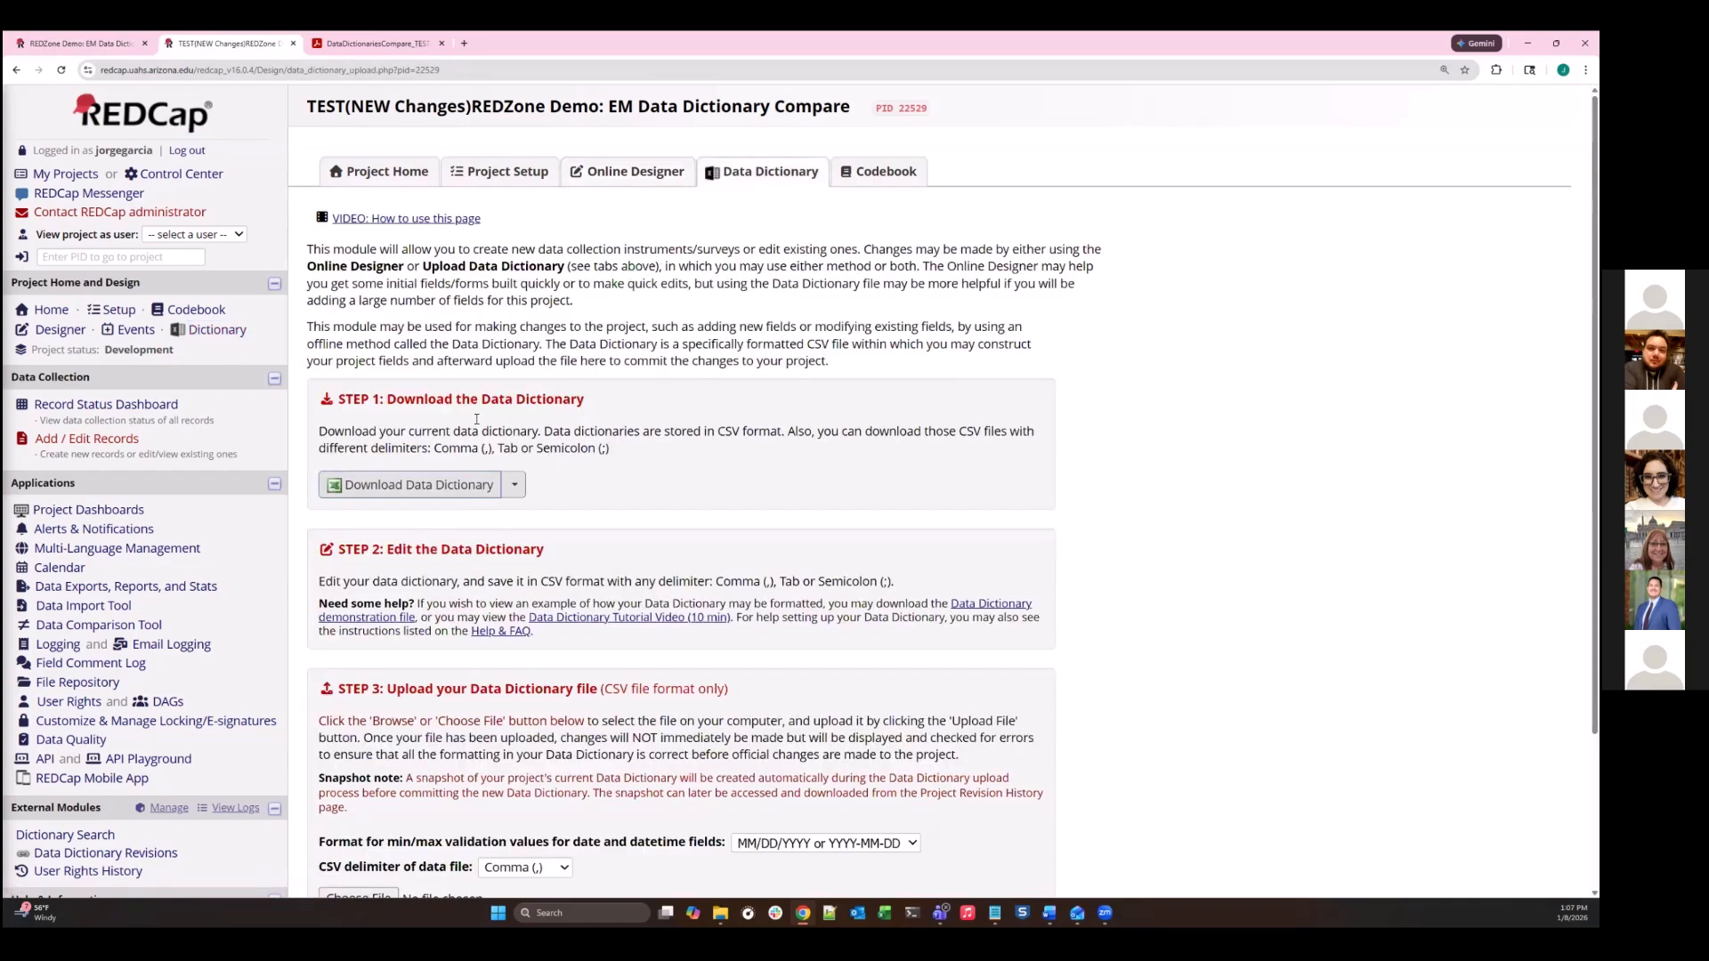
{"action": "scroll", "coordinate": [485, 274], "scroll_direction": "down", "scroll_amount": 3}
{"action": "scroll", "coordinate": [418, 423], "scroll_direction": "up", "scroll_amount": 2}
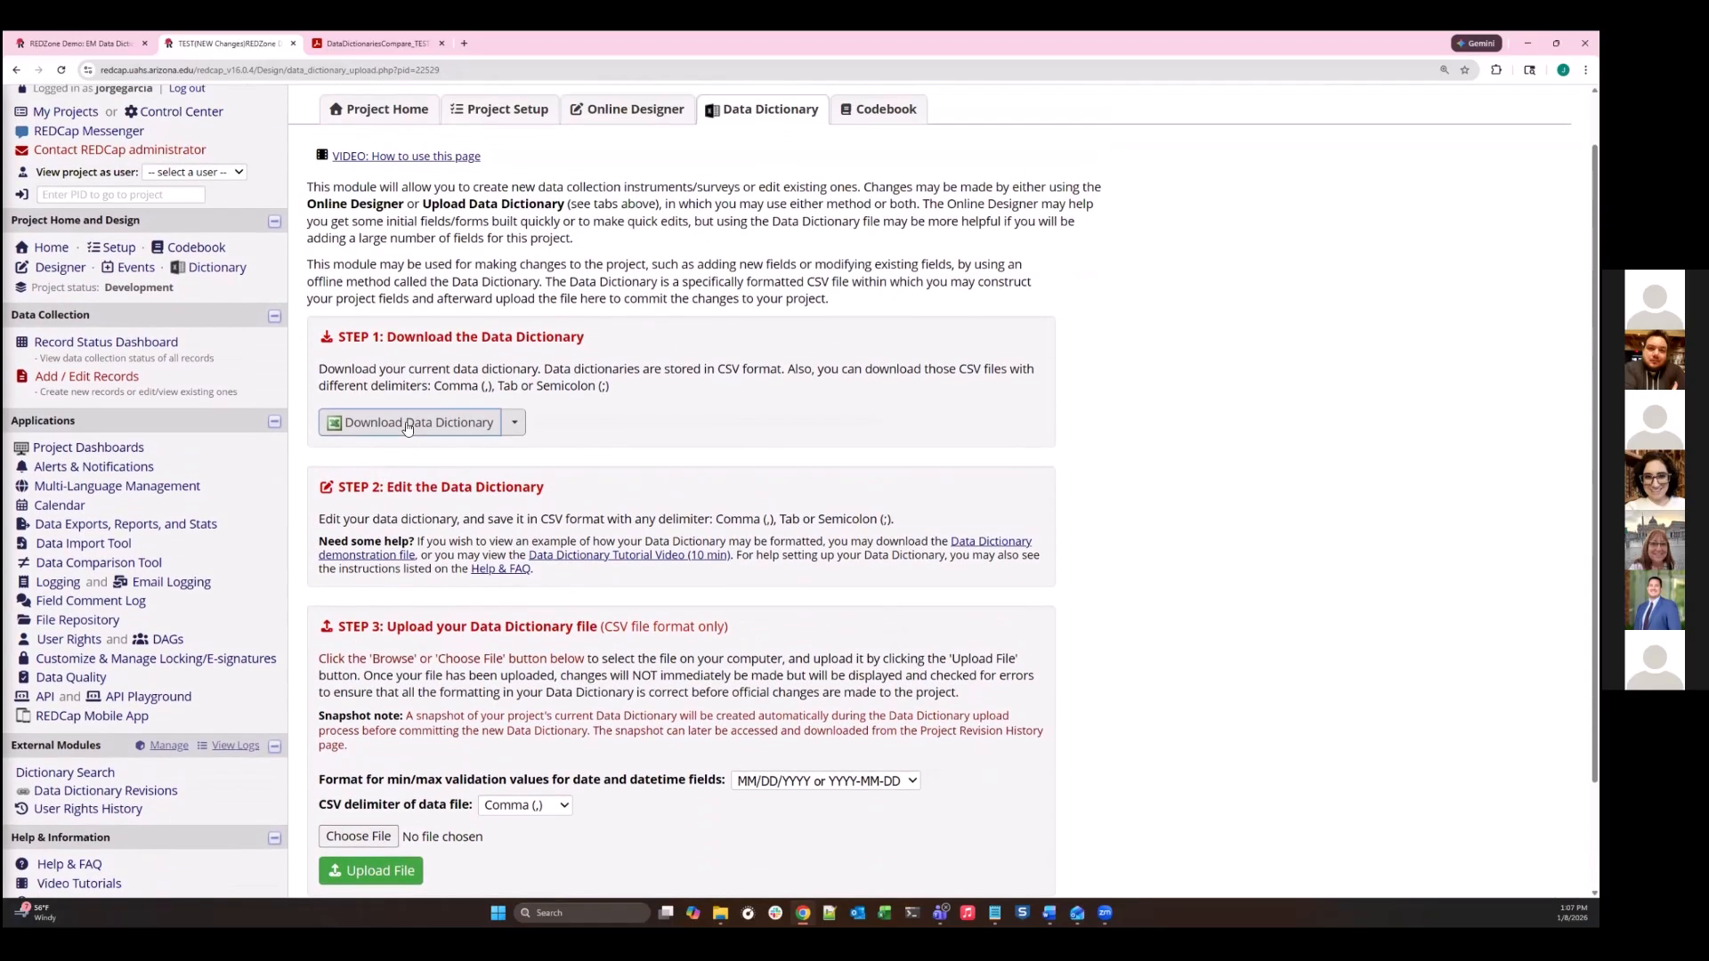
{"action": "left_click", "coordinate": [408, 425]}
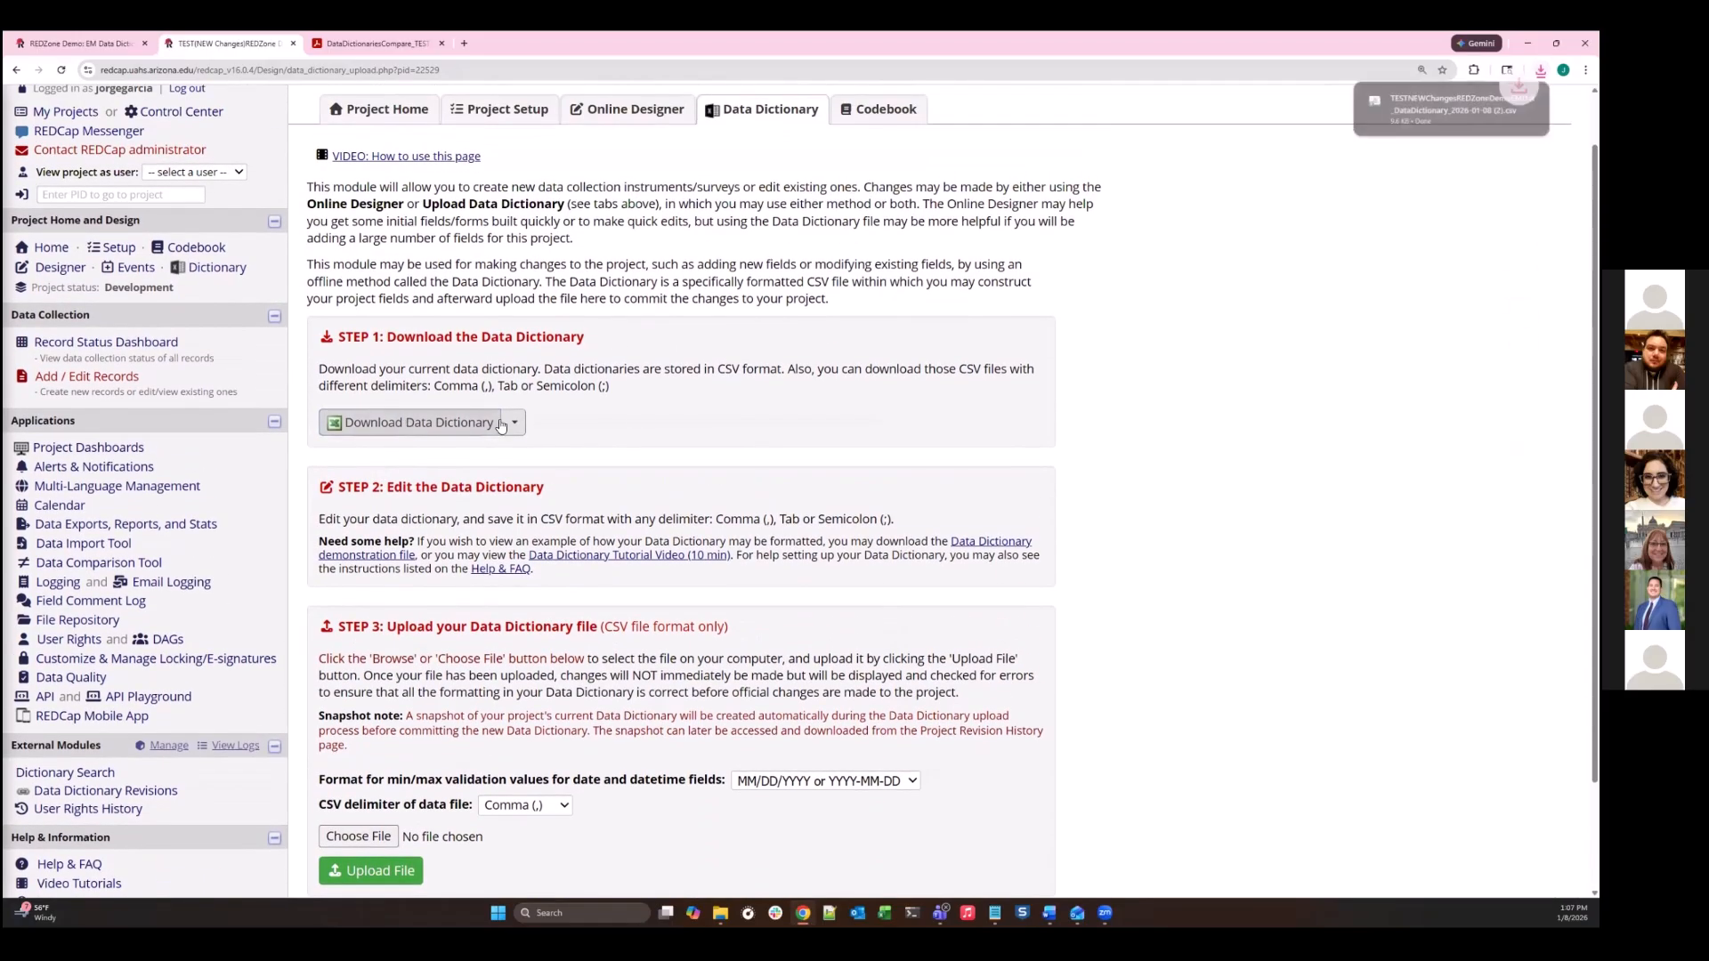
{"action": "mouse_move", "coordinate": [1401, 114]}
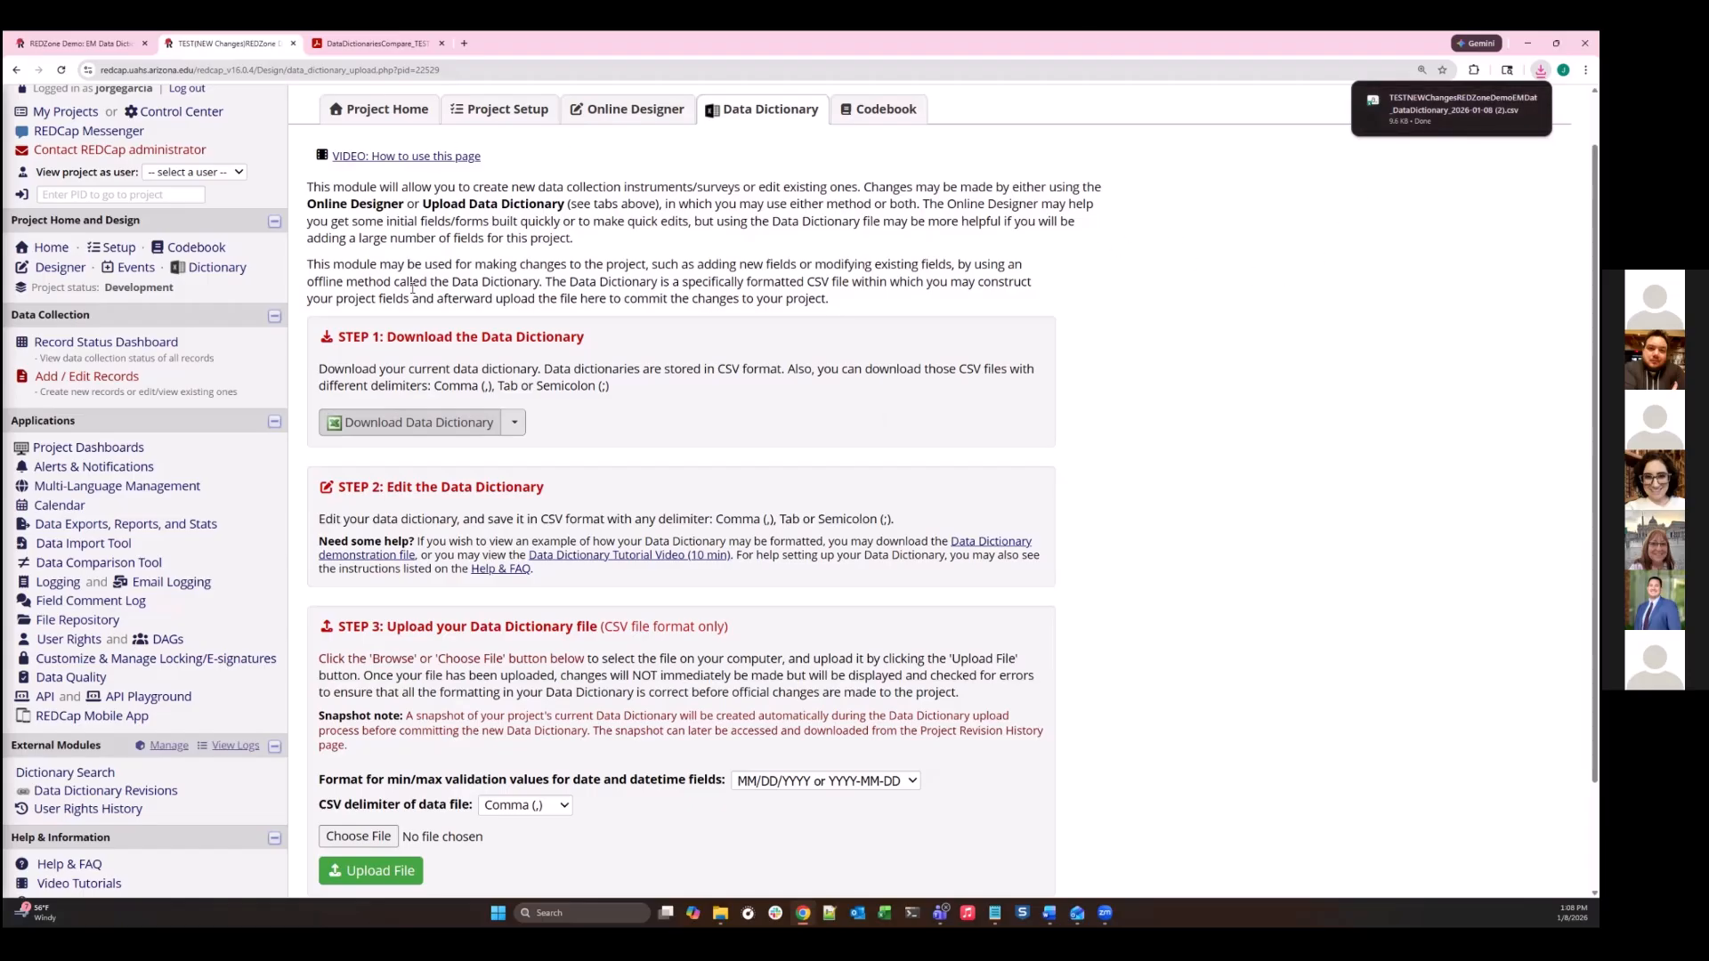
- In the production project's Data Dictionary external module, upload TESTNEWChangesREDZoneDemoEMDat_DataDictionary_2026-01-08 (2).csv for comparison
{"action": "left_click", "coordinate": [38, 43]}
{"action": "scroll", "coordinate": [153, 580], "scroll_direction": "down", "scroll_amount": 3}
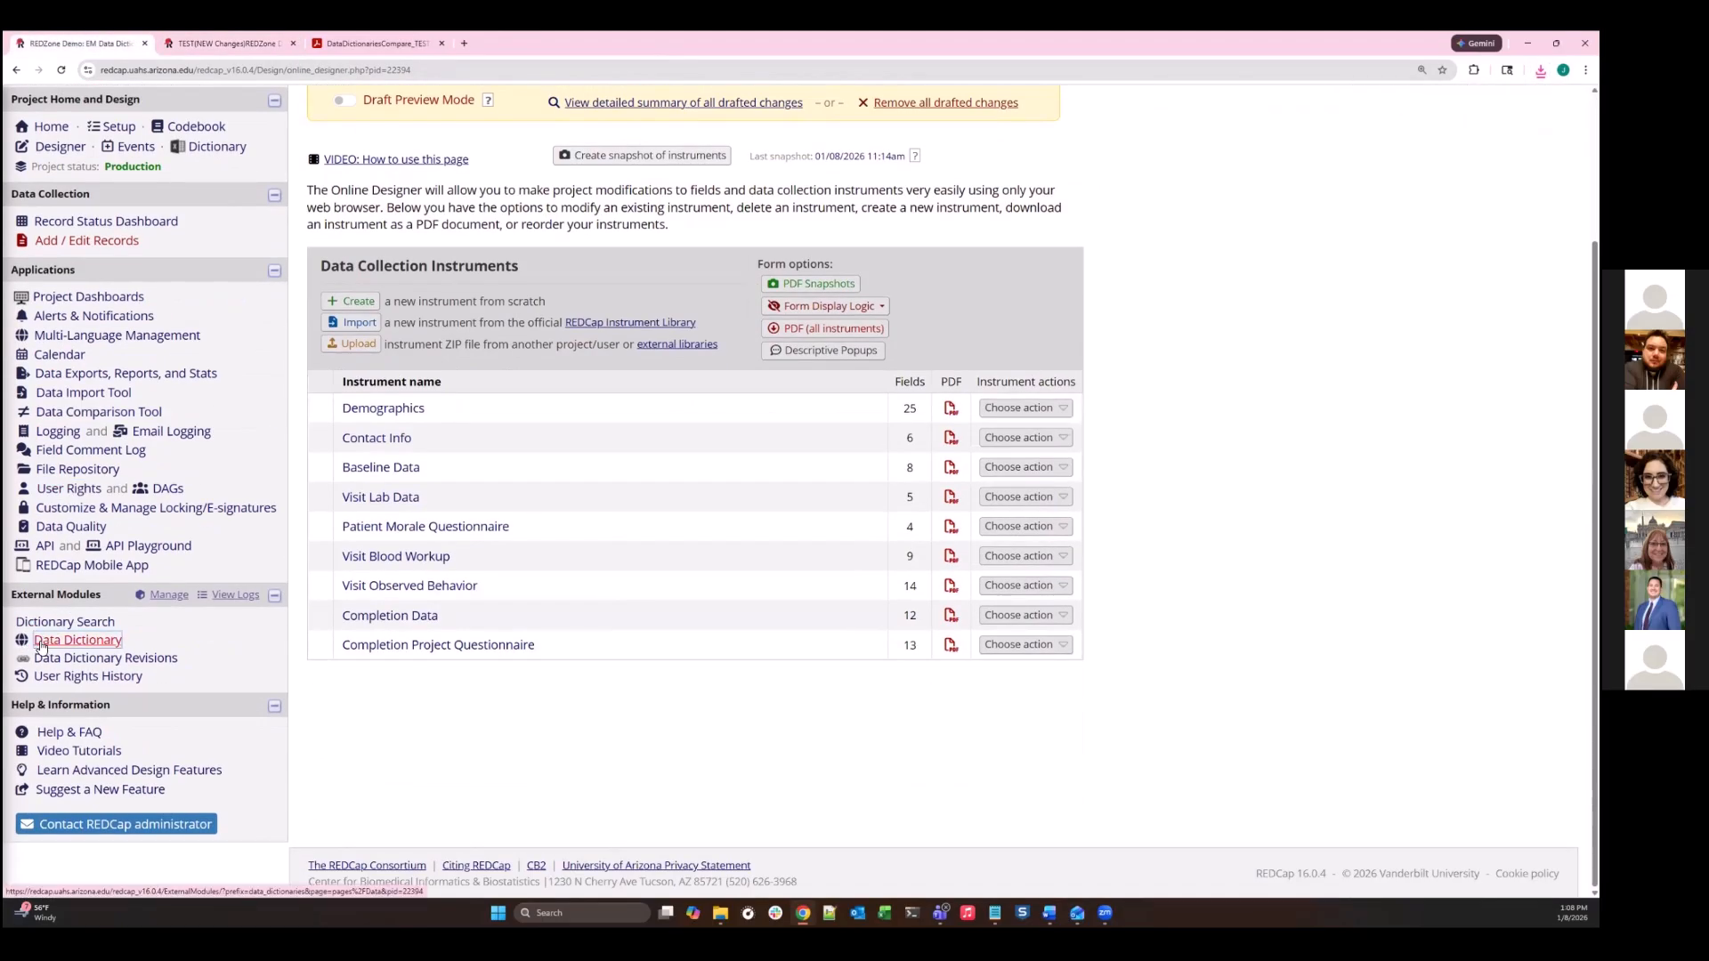
{"action": "left_click", "coordinate": [41, 641]}
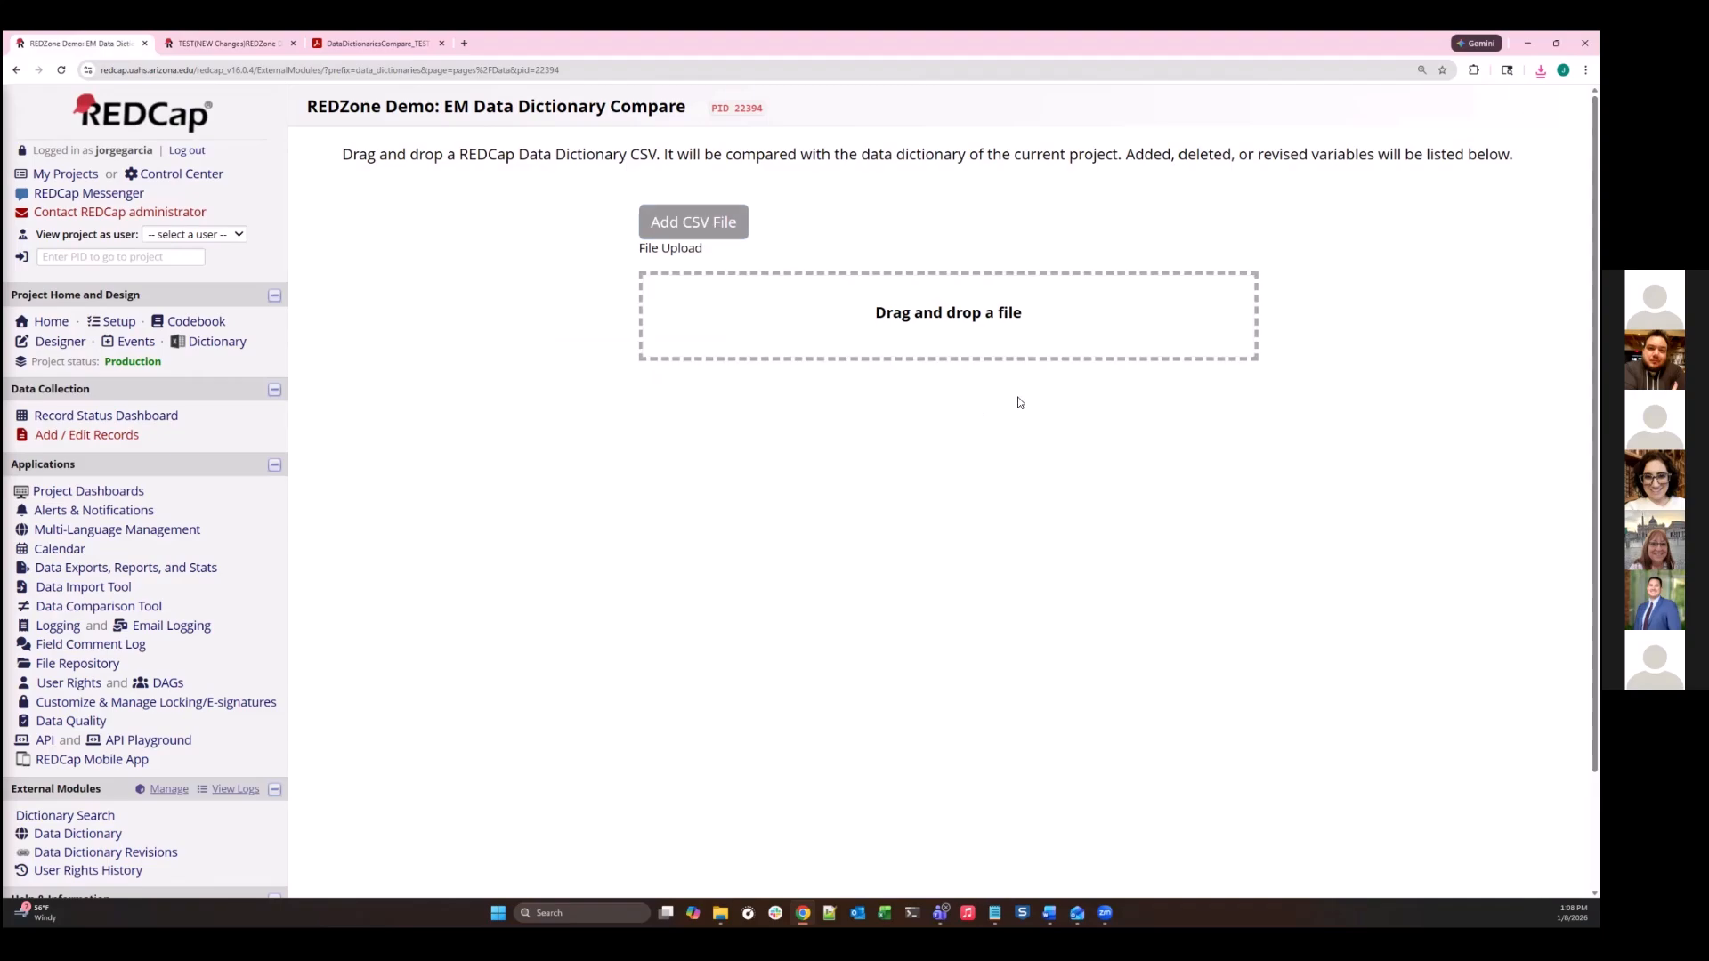
{"action": "left_click", "coordinate": [1540, 70]}
{"action": "left_click_drag", "start_coordinate": [1460, 133], "coordinate": [1061, 301]}
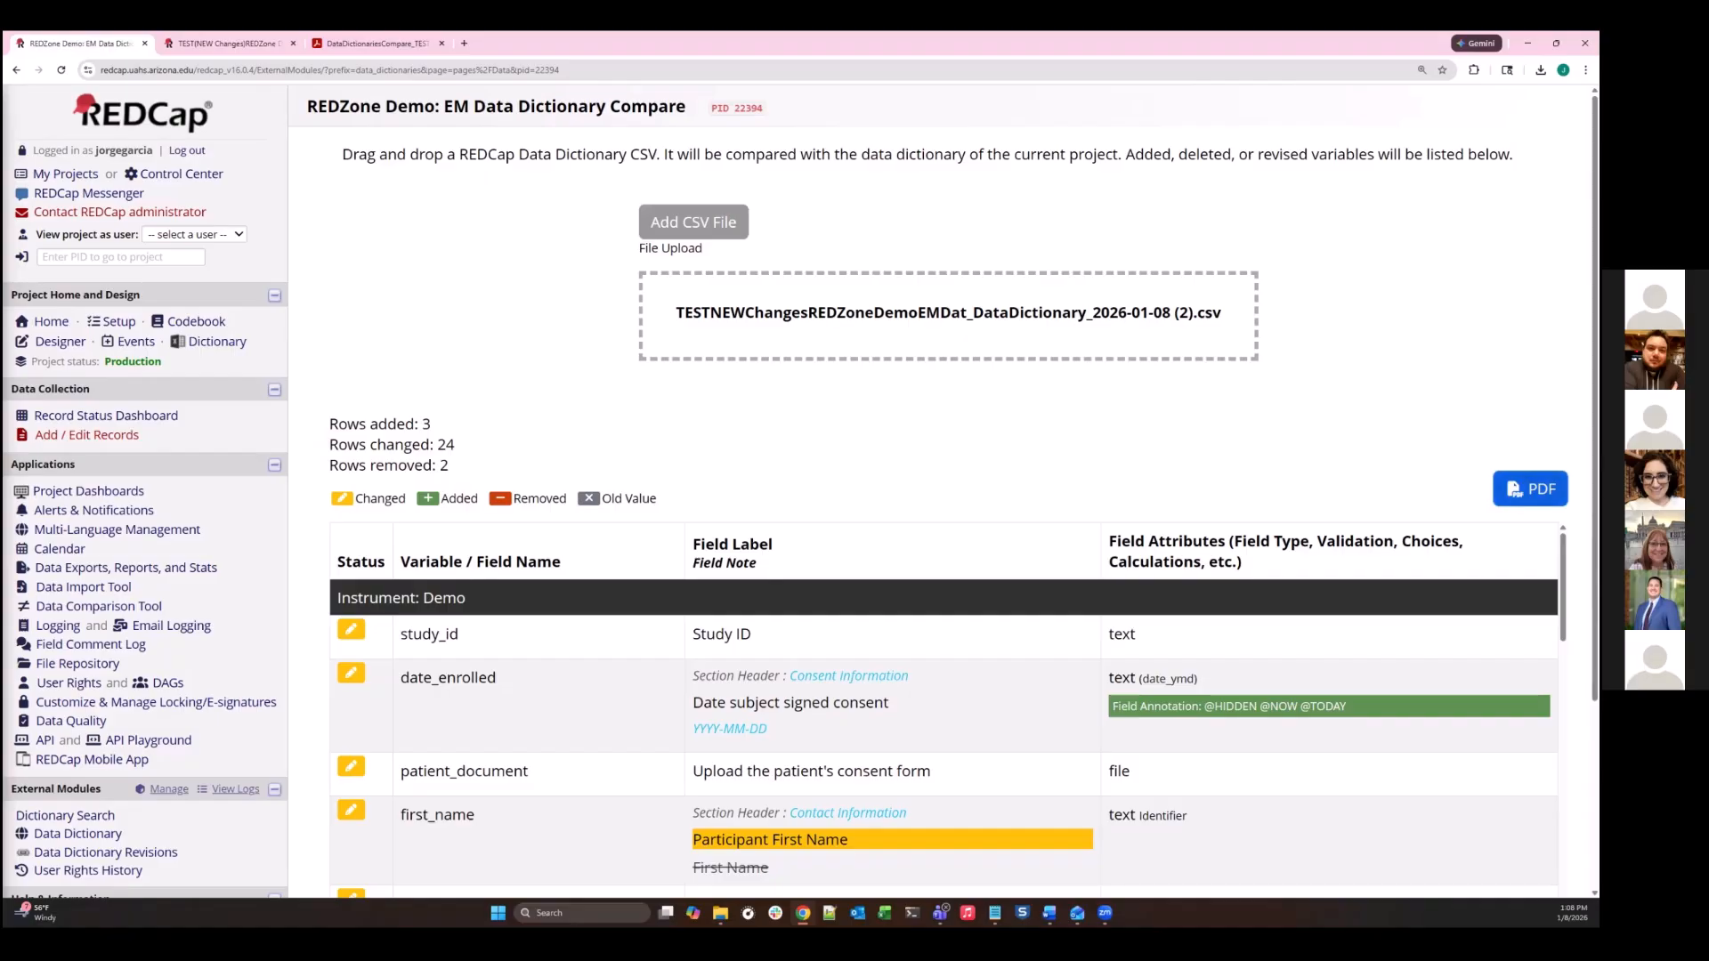
- Review the PDF version of the Data Dictionaries Compare report, then return to the production project's comparison page
{"action": "left_click", "coordinate": [378, 43]}
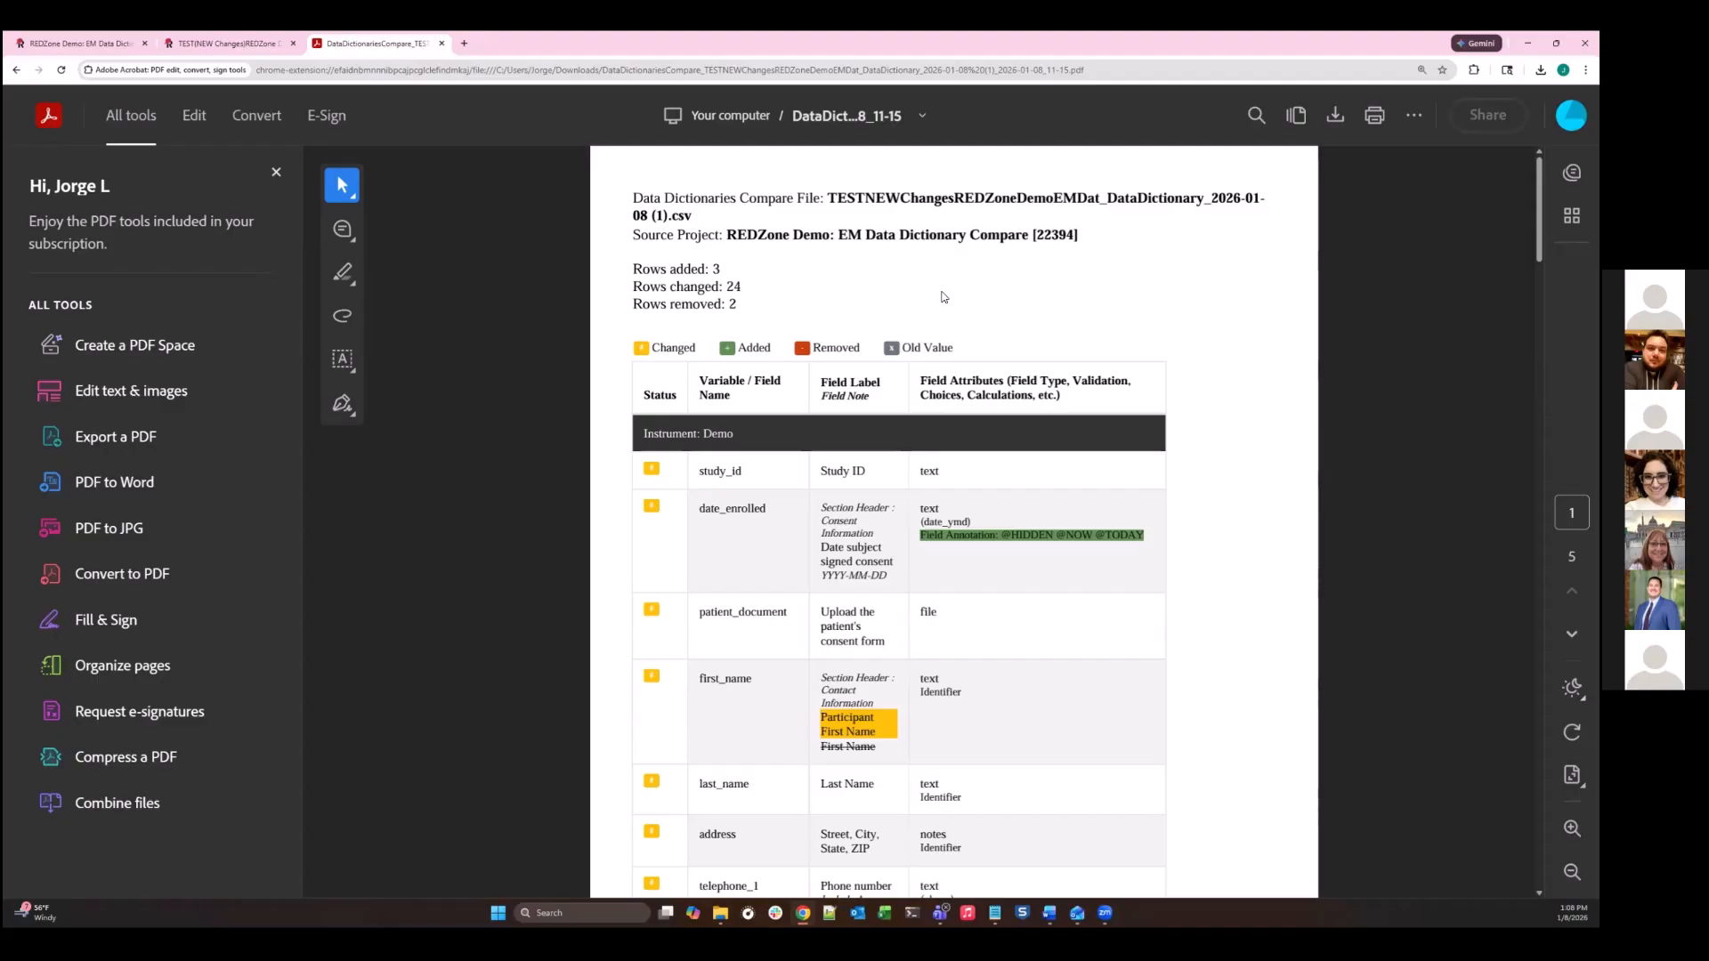
{"action": "scroll", "coordinate": [849, 396], "scroll_direction": "down", "scroll_amount": 2}
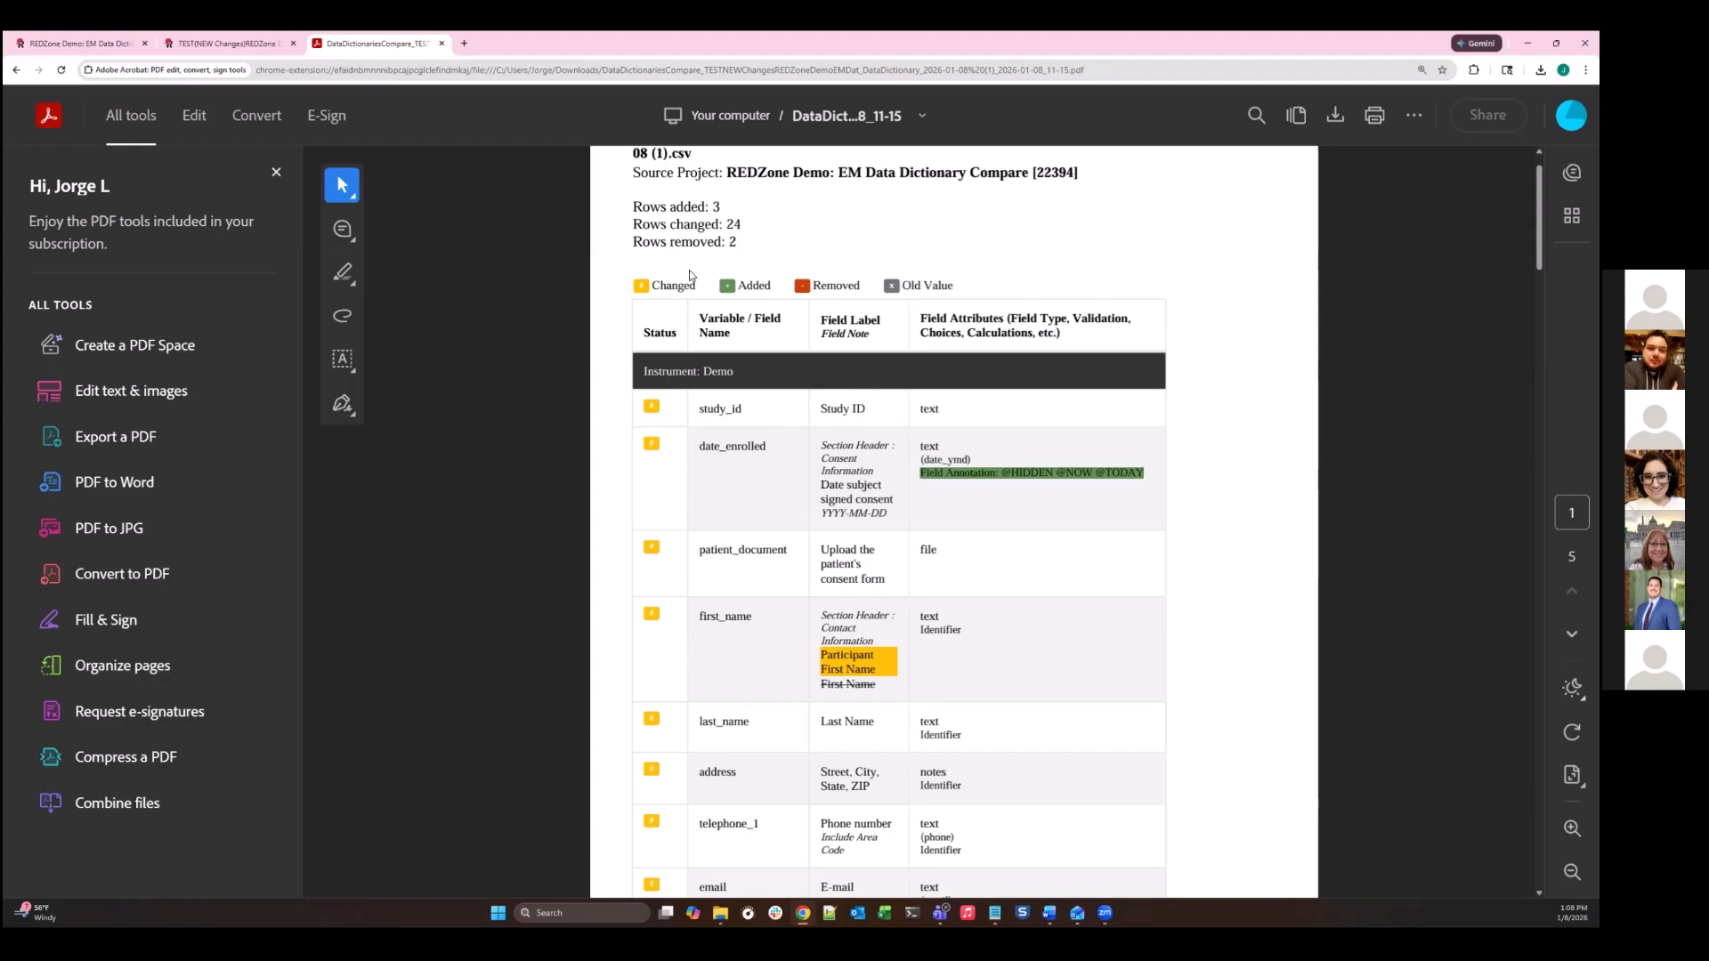
{"action": "scroll", "coordinate": [730, 378], "scroll_direction": "up", "scroll_amount": 2}
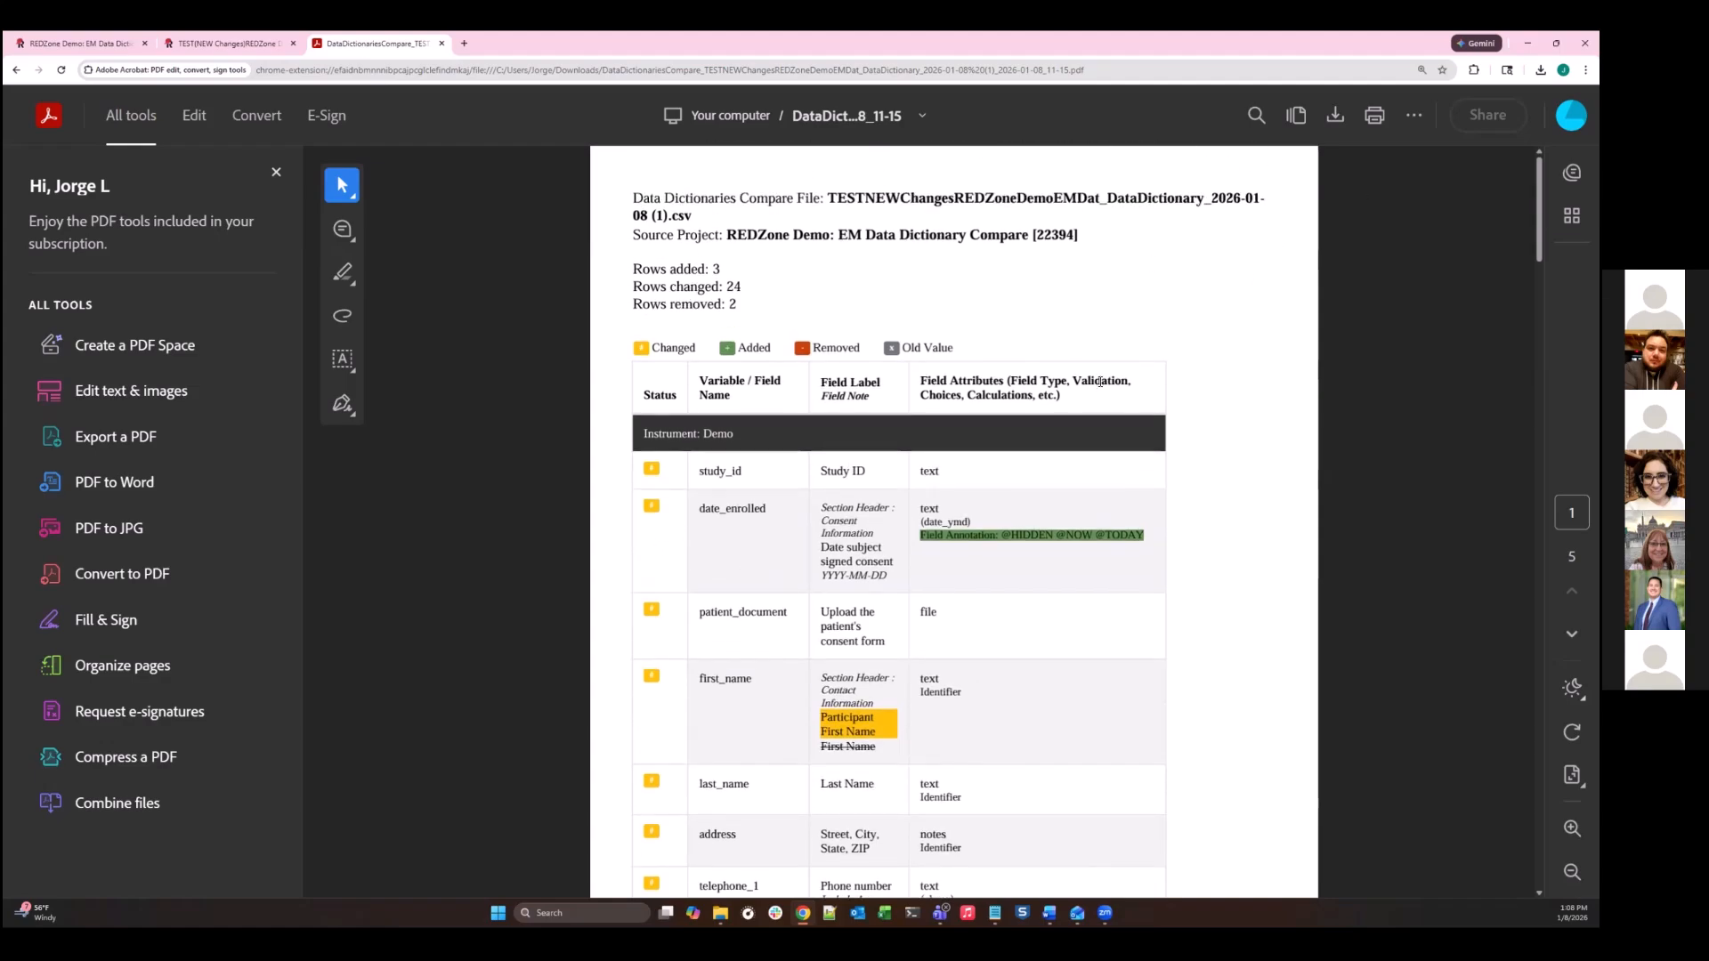
{"action": "scroll", "coordinate": [1032, 462], "scroll_direction": "down", "scroll_amount": 12}
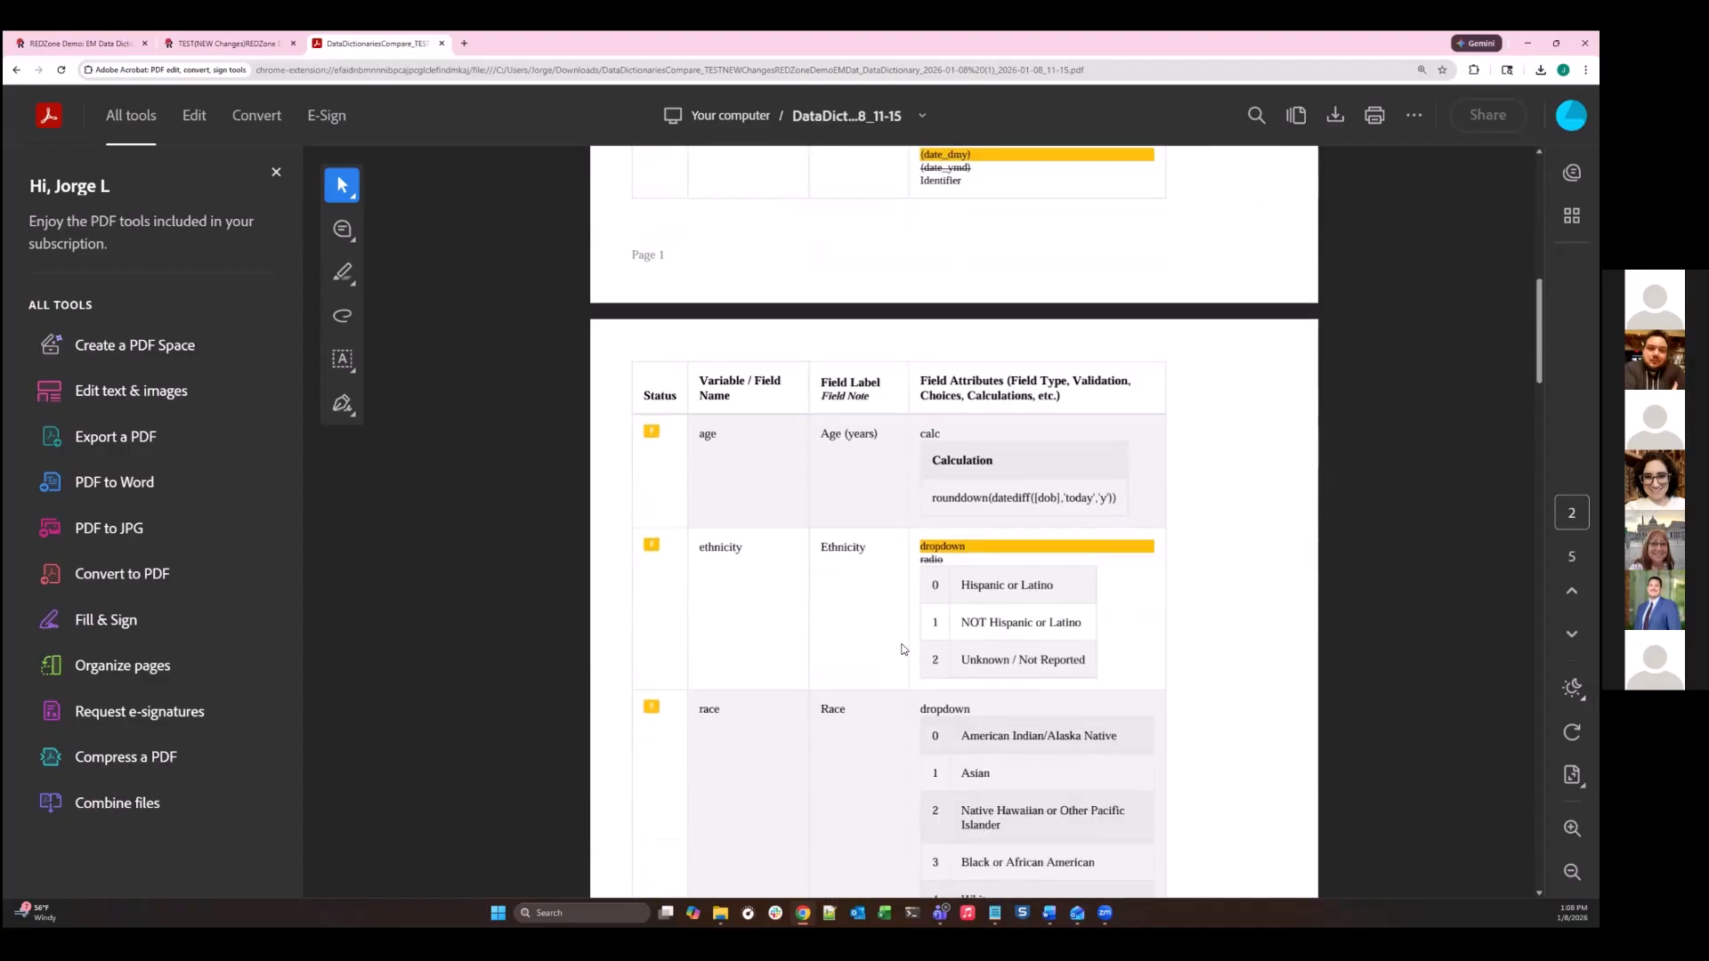
{"action": "left_click", "coordinate": [193, 44]}
{"action": "left_click", "coordinate": [92, 39]}
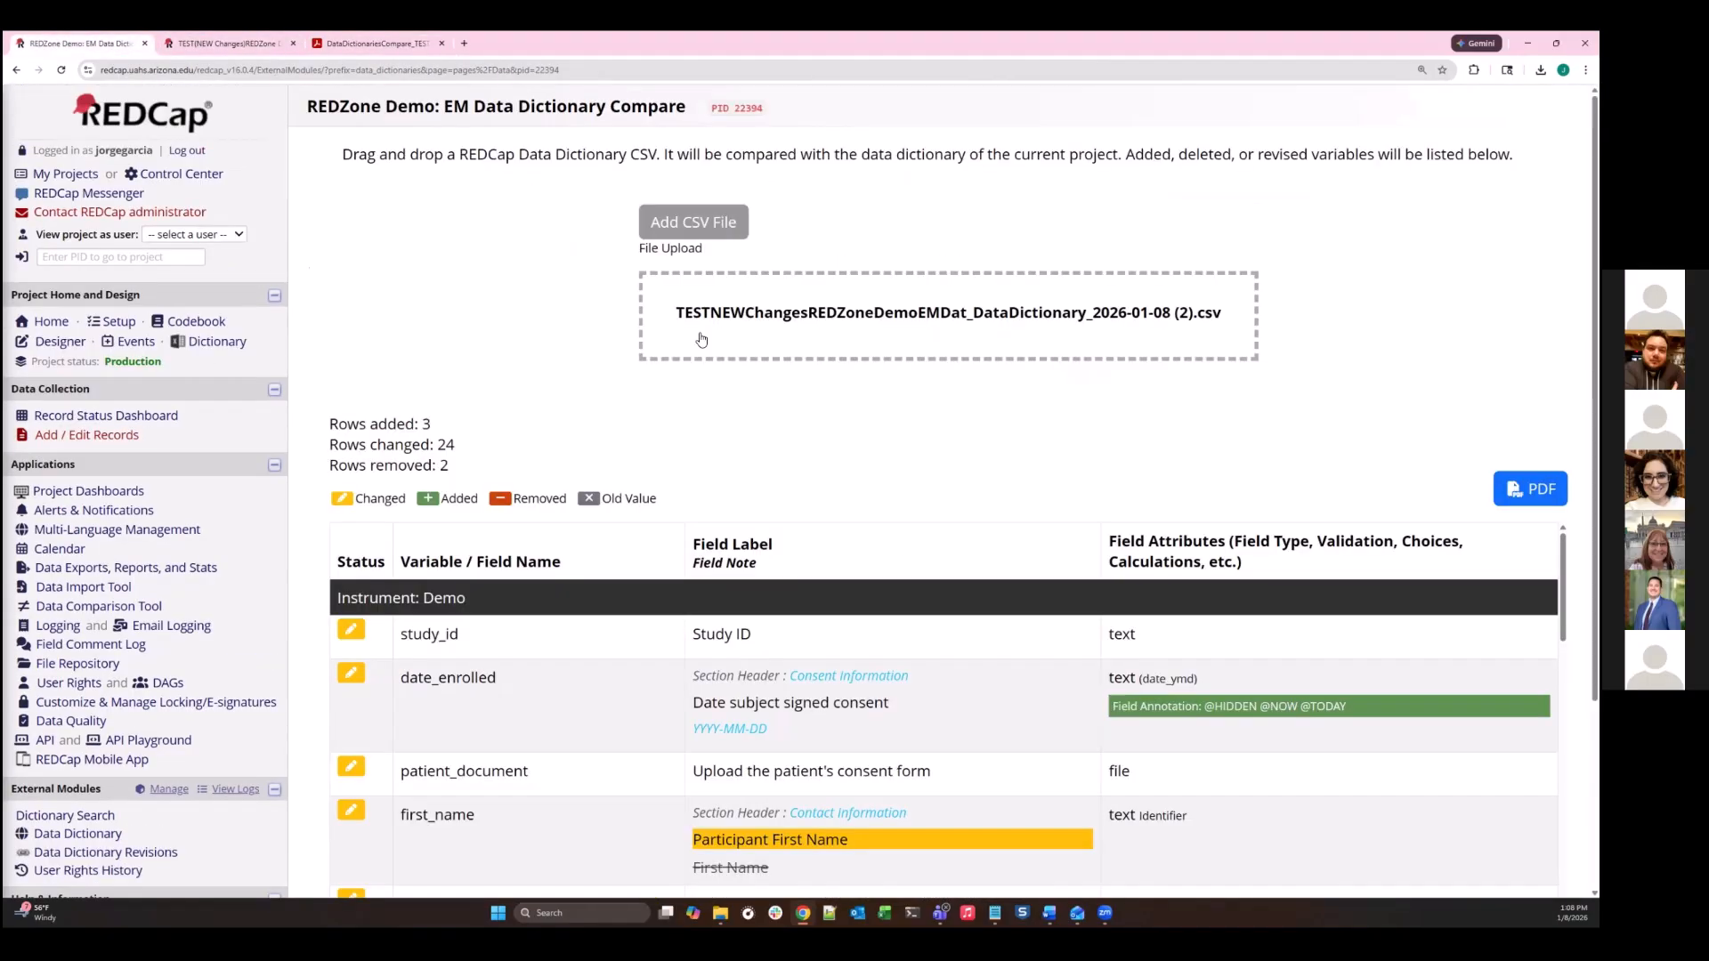
- Examine the comparison table's changed, added and removed fields, including their labels and attributes, from start to end
{"action": "scroll", "coordinate": [889, 527], "scroll_direction": "down", "scroll_amount": 2}
{"action": "scroll", "coordinate": [788, 584], "scroll_direction": "up", "scroll_amount": 2}
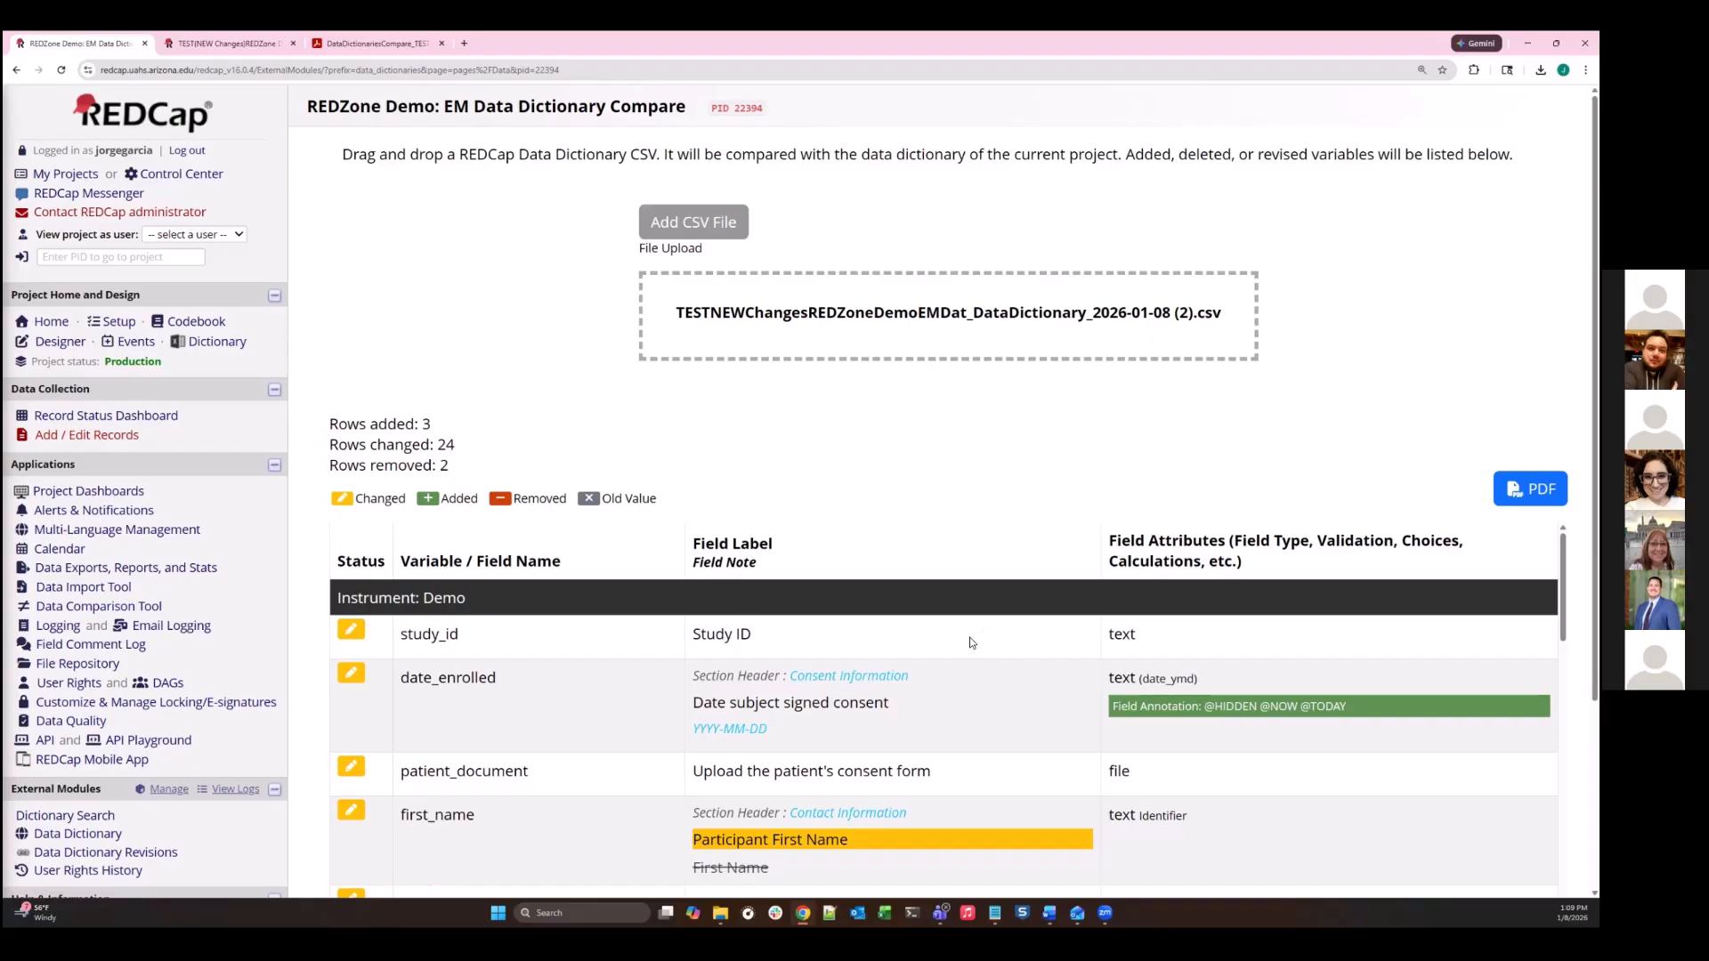
{"action": "scroll", "coordinate": [1307, 397], "scroll_direction": "down", "scroll_amount": 2}
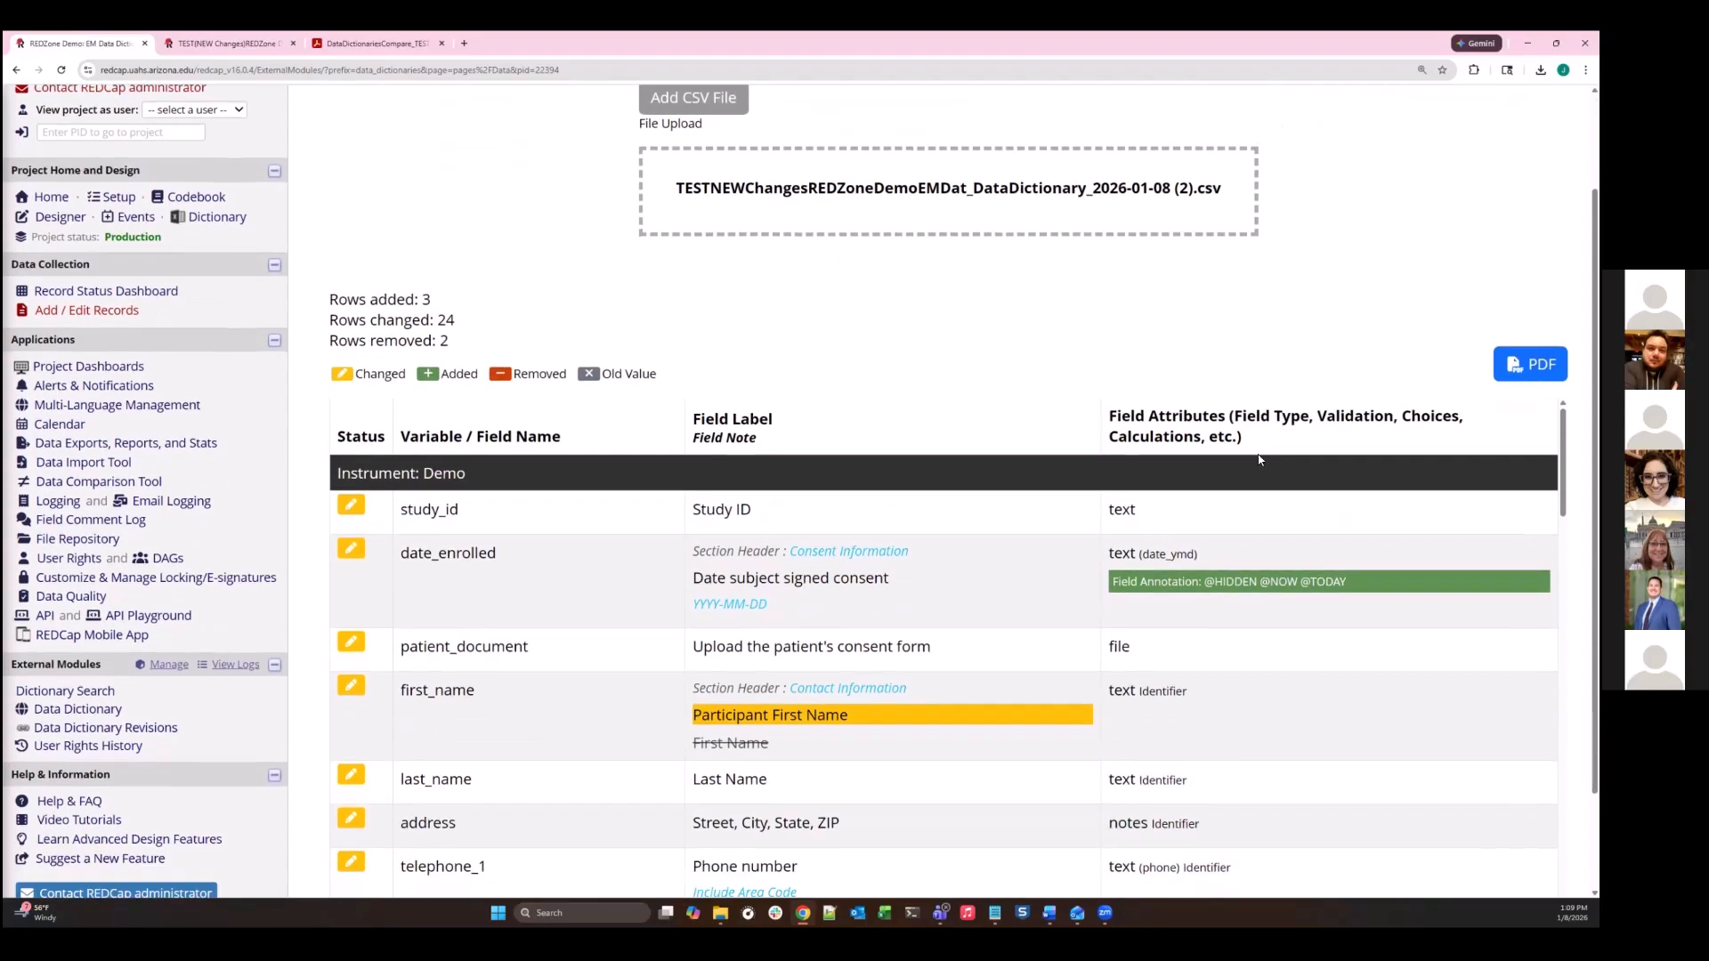
{"action": "scroll", "coordinate": [500, 588], "scroll_direction": "down", "scroll_amount": 3}
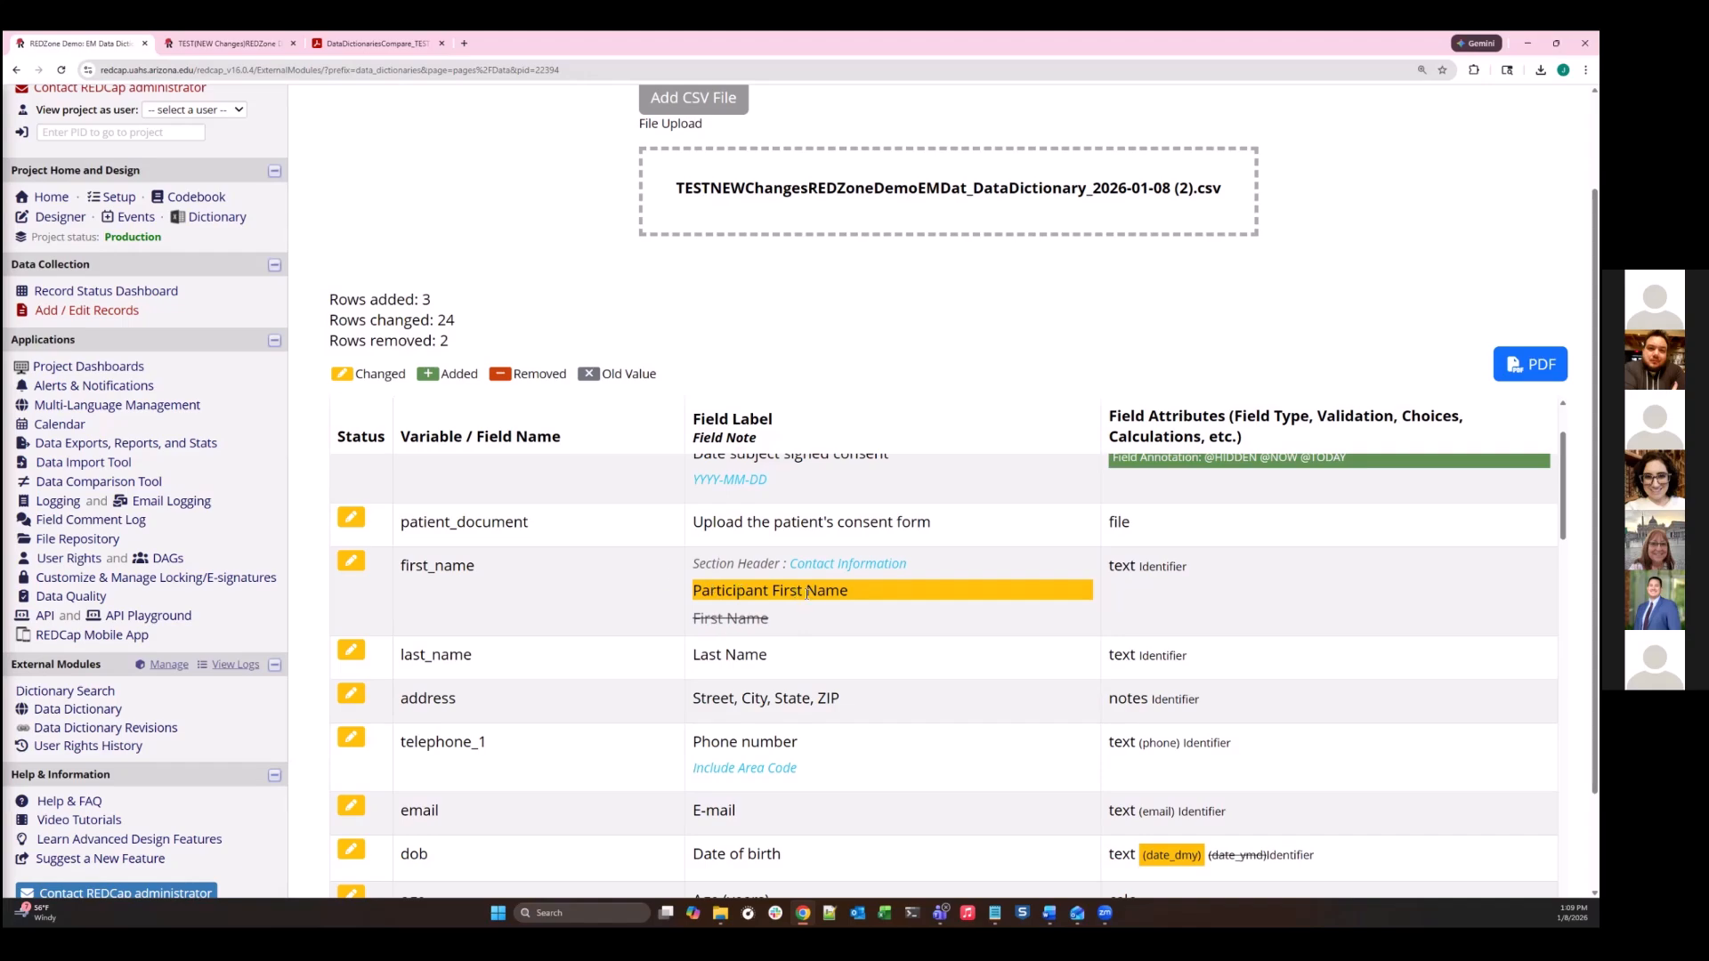
{"action": "scroll", "coordinate": [730, 759], "scroll_direction": "down", "scroll_amount": 2}
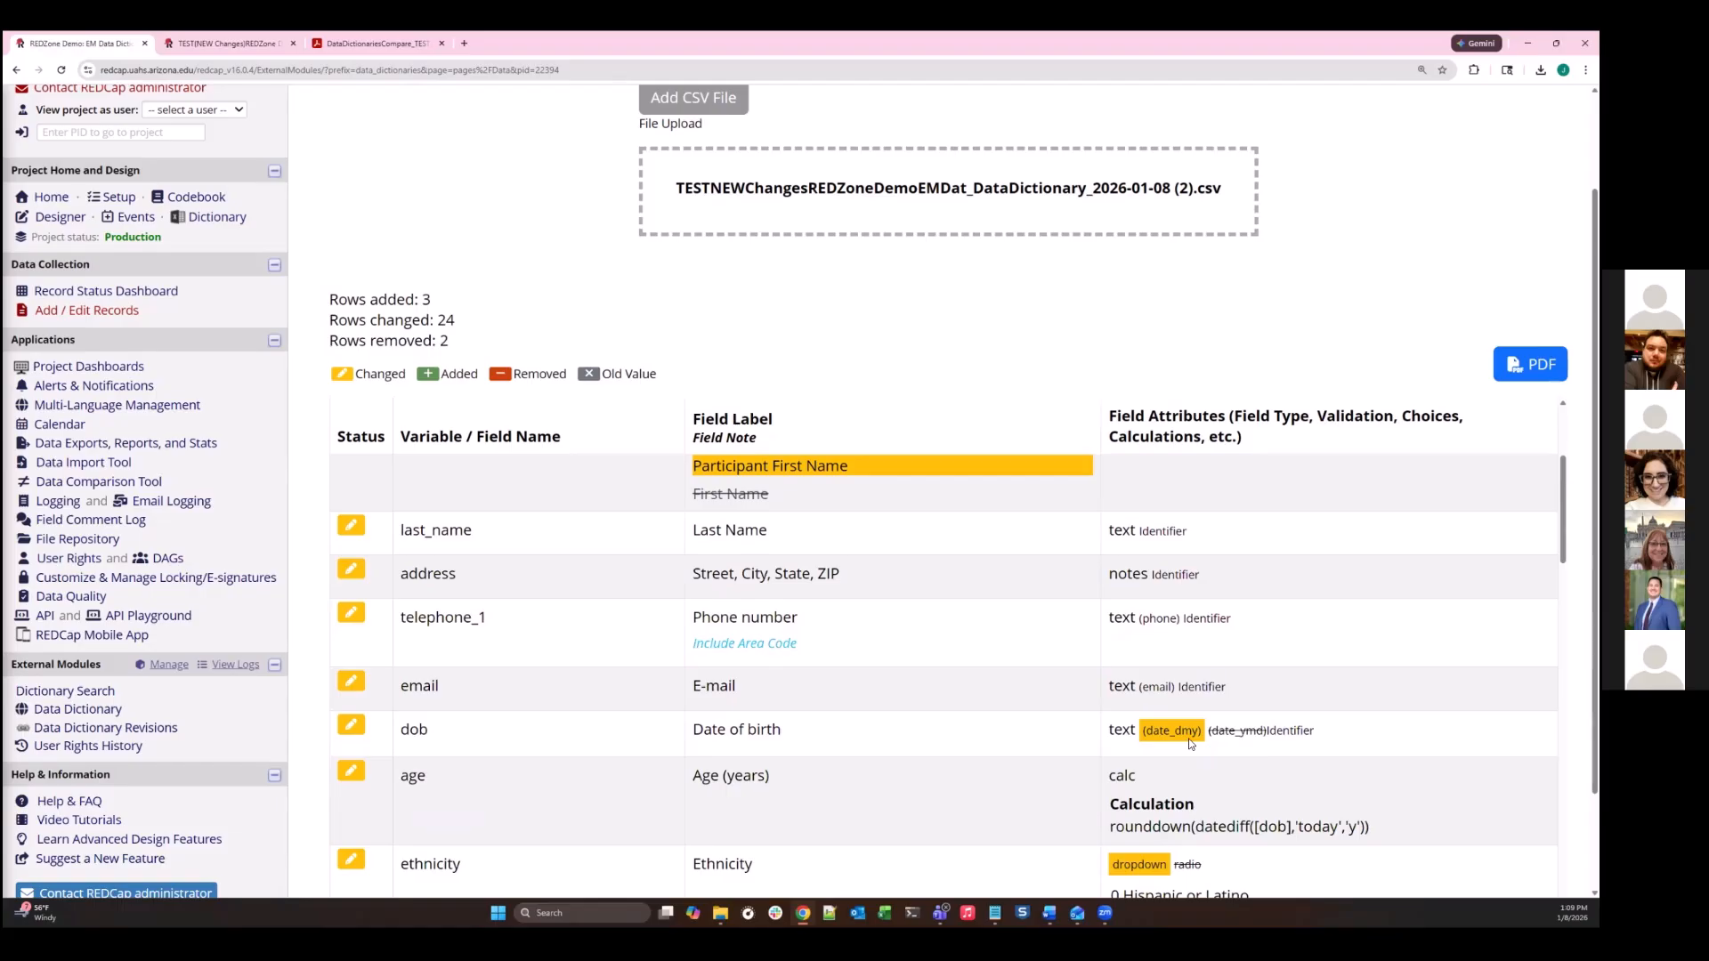
{"action": "scroll", "coordinate": [1232, 735], "scroll_direction": "down", "scroll_amount": 6}
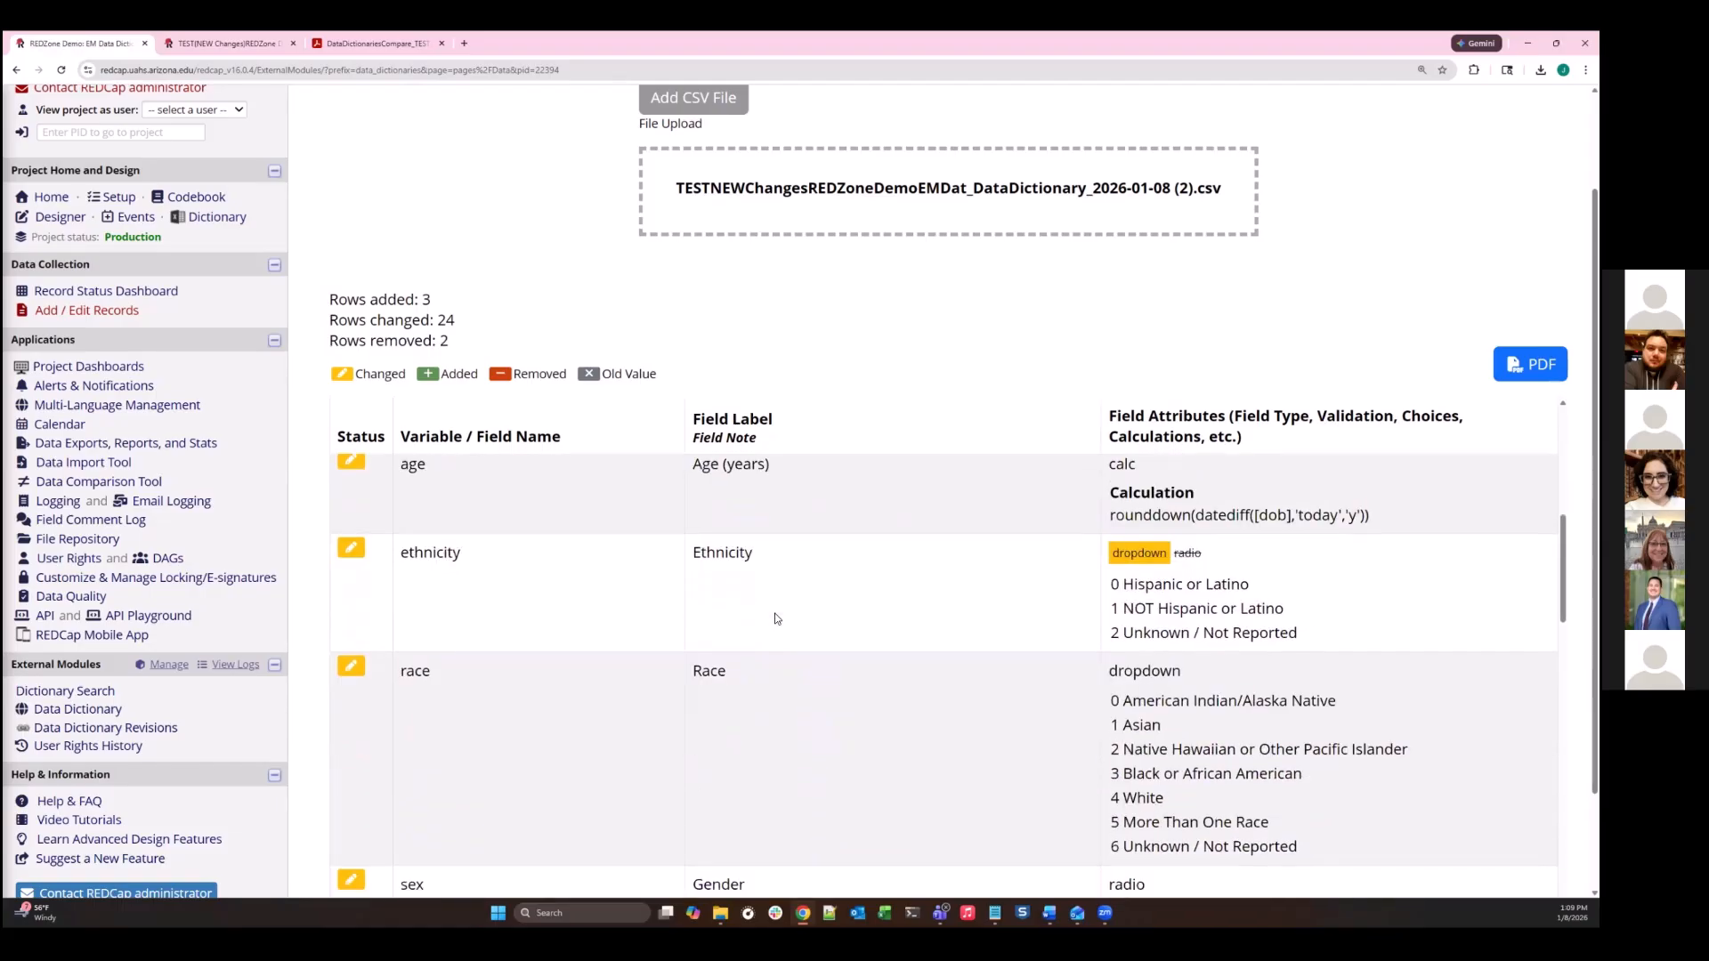
{"action": "scroll", "coordinate": [676, 597], "scroll_direction": "down", "scroll_amount": 12}
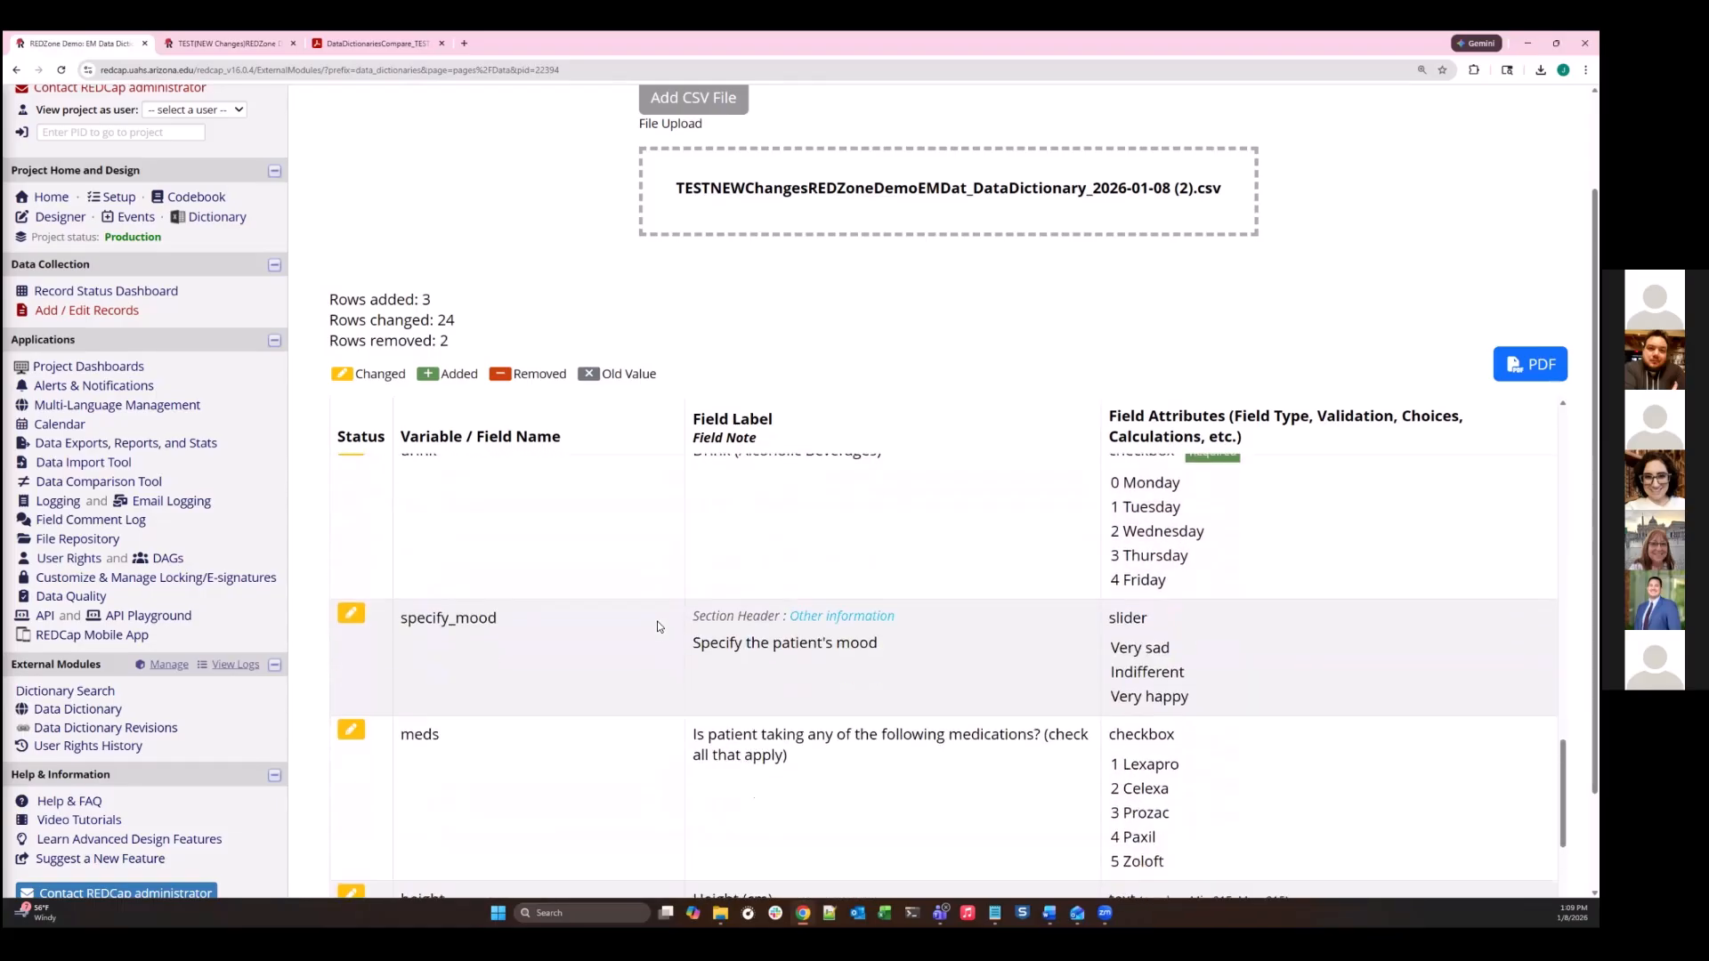
{"action": "scroll", "coordinate": [657, 627], "scroll_direction": "down", "scroll_amount": 3}
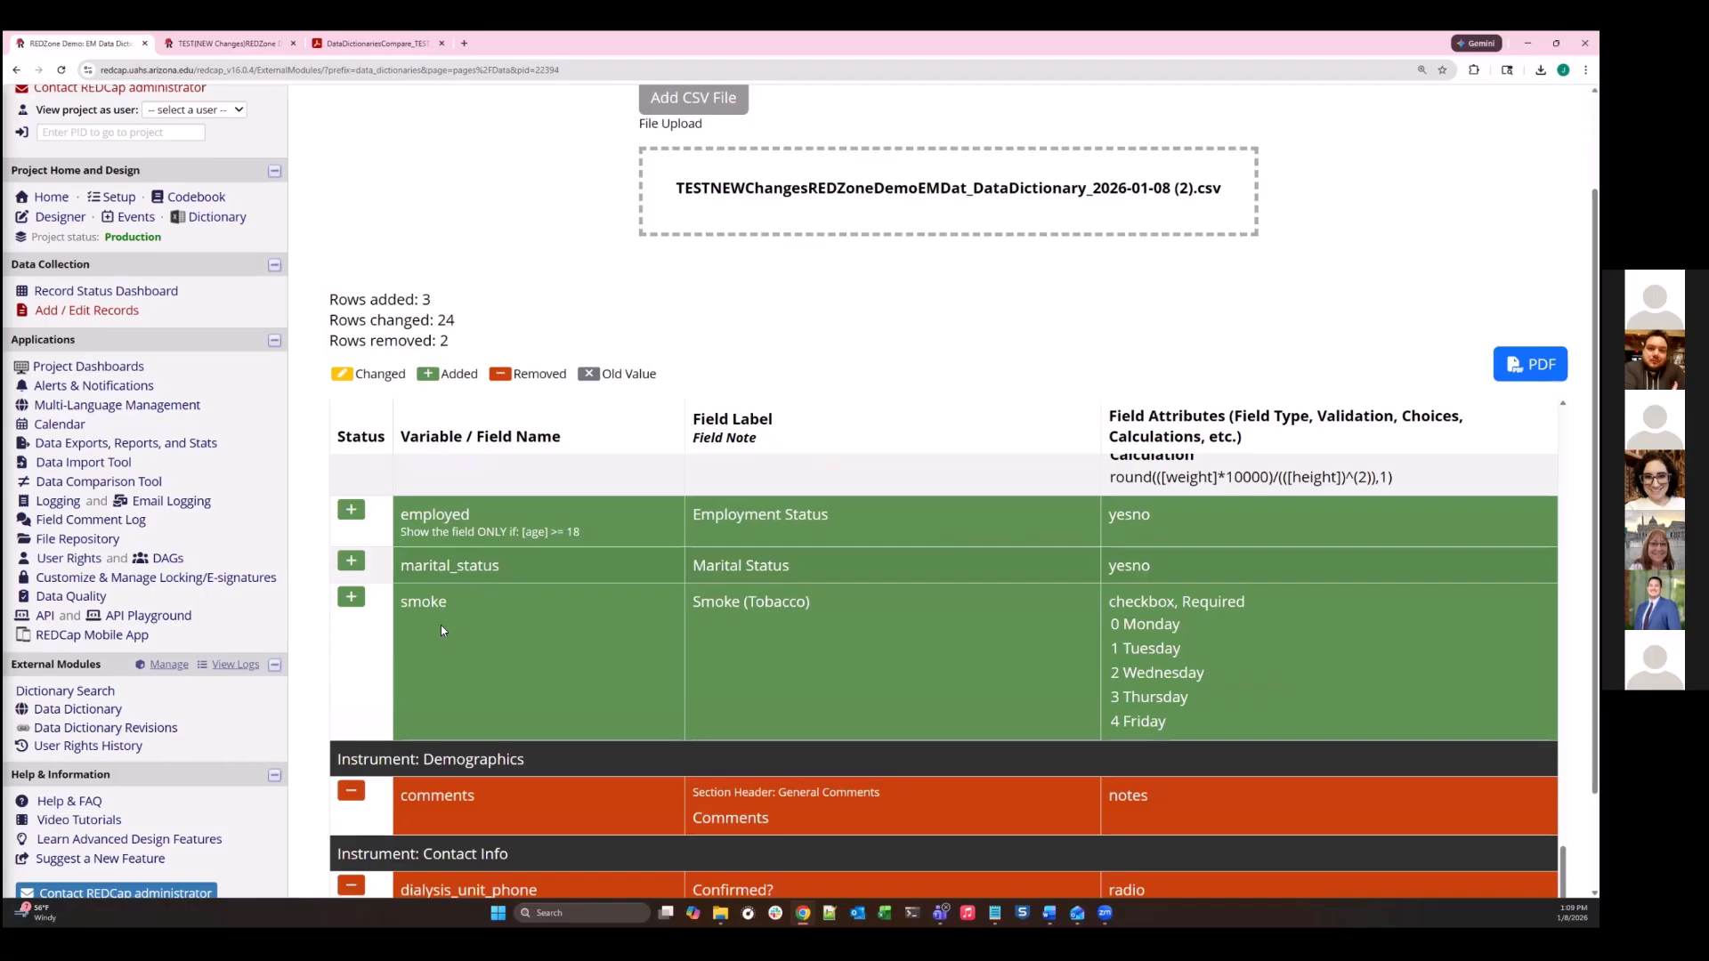
{"action": "scroll", "coordinate": [686, 635], "scroll_direction": "down", "scroll_amount": 1}
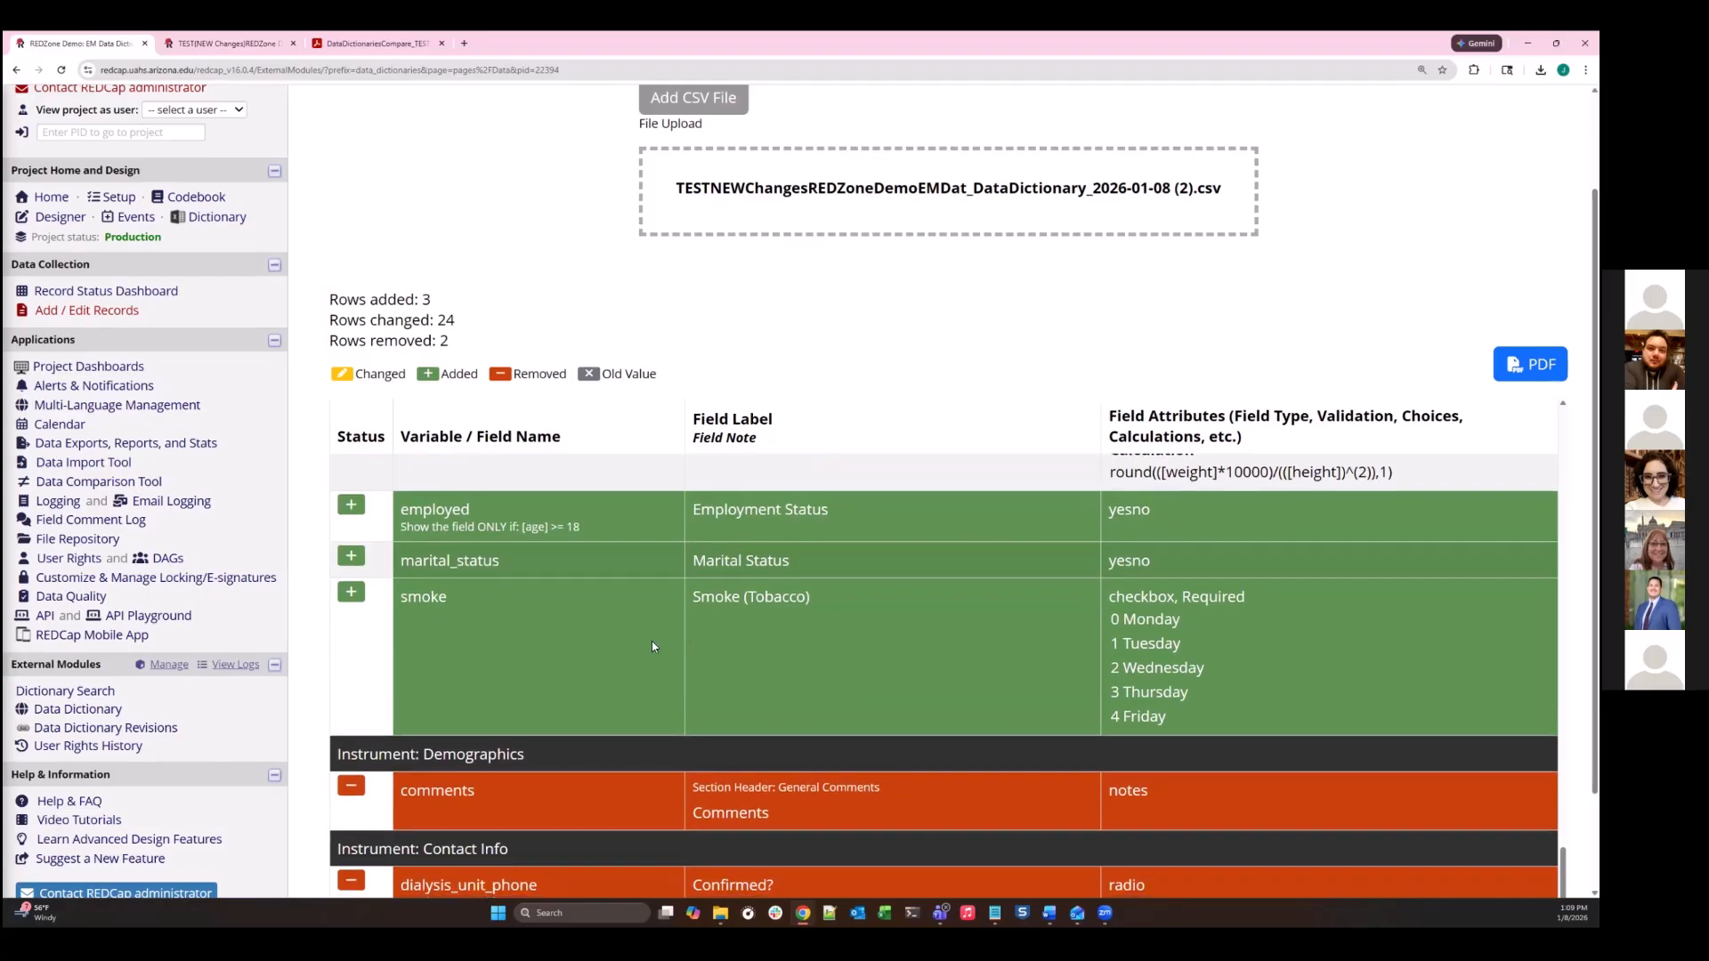
{"action": "scroll", "coordinate": [572, 790], "scroll_direction": "down", "scroll_amount": 3}
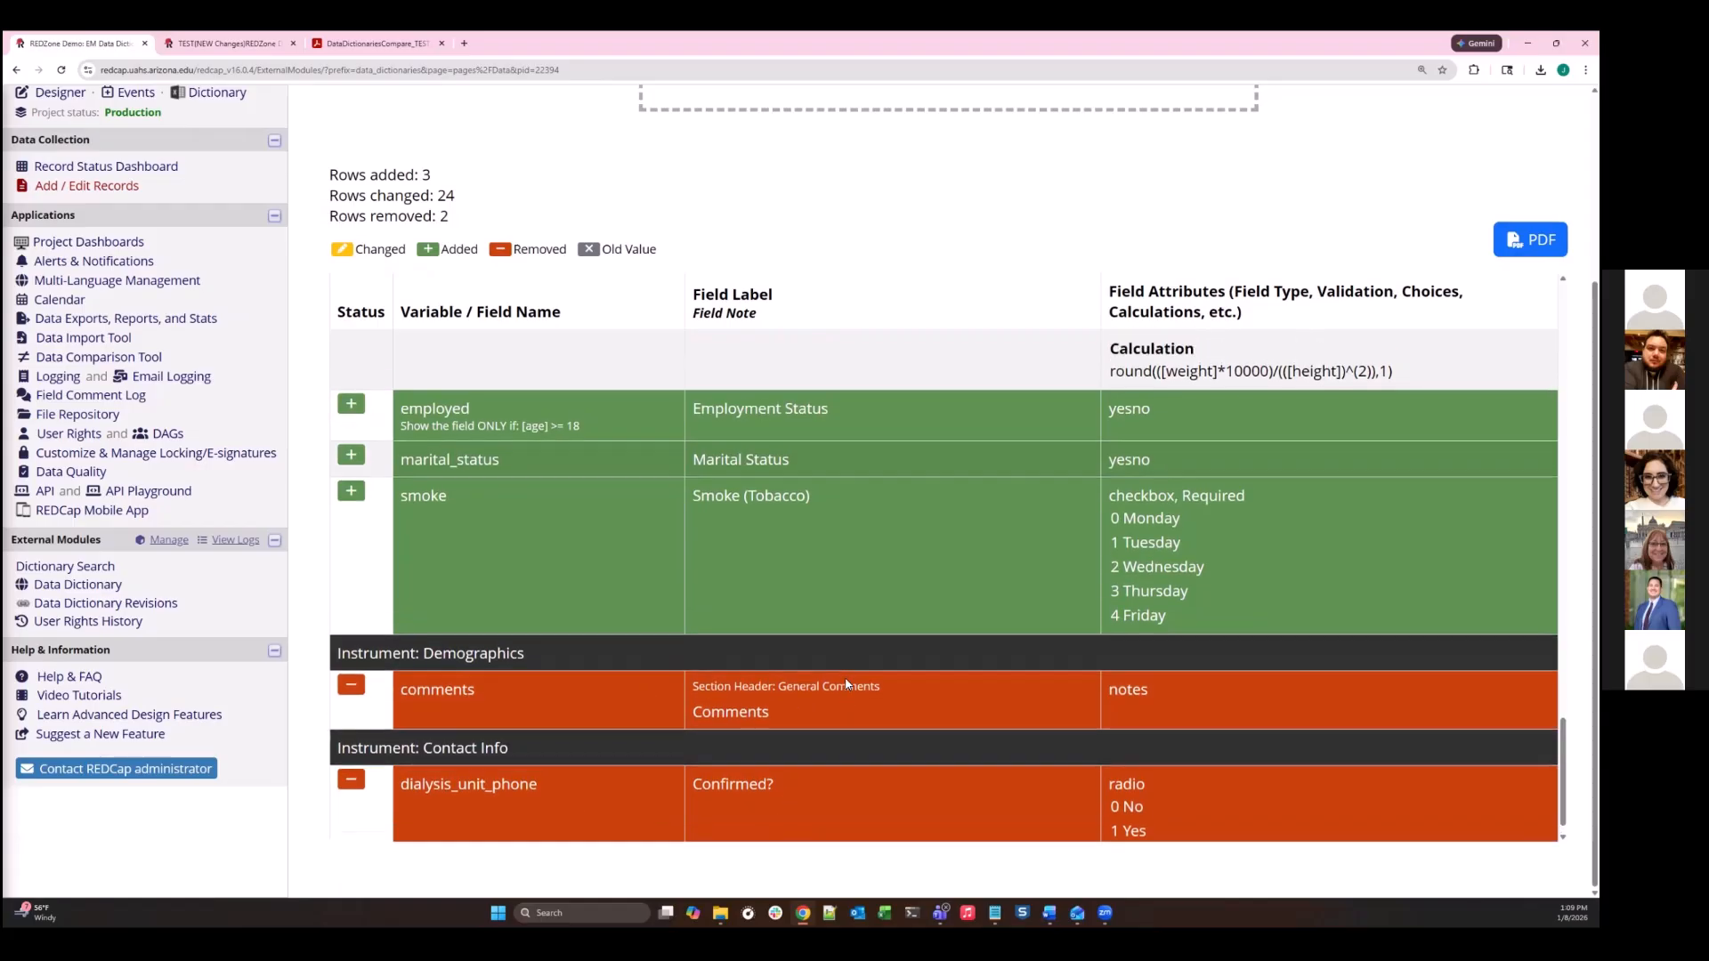
{"action": "scroll", "coordinate": [890, 552], "scroll_direction": "up", "scroll_amount": 10}
{"action": "scroll", "coordinate": [954, 406], "scroll_direction": "up", "scroll_amount": 5}
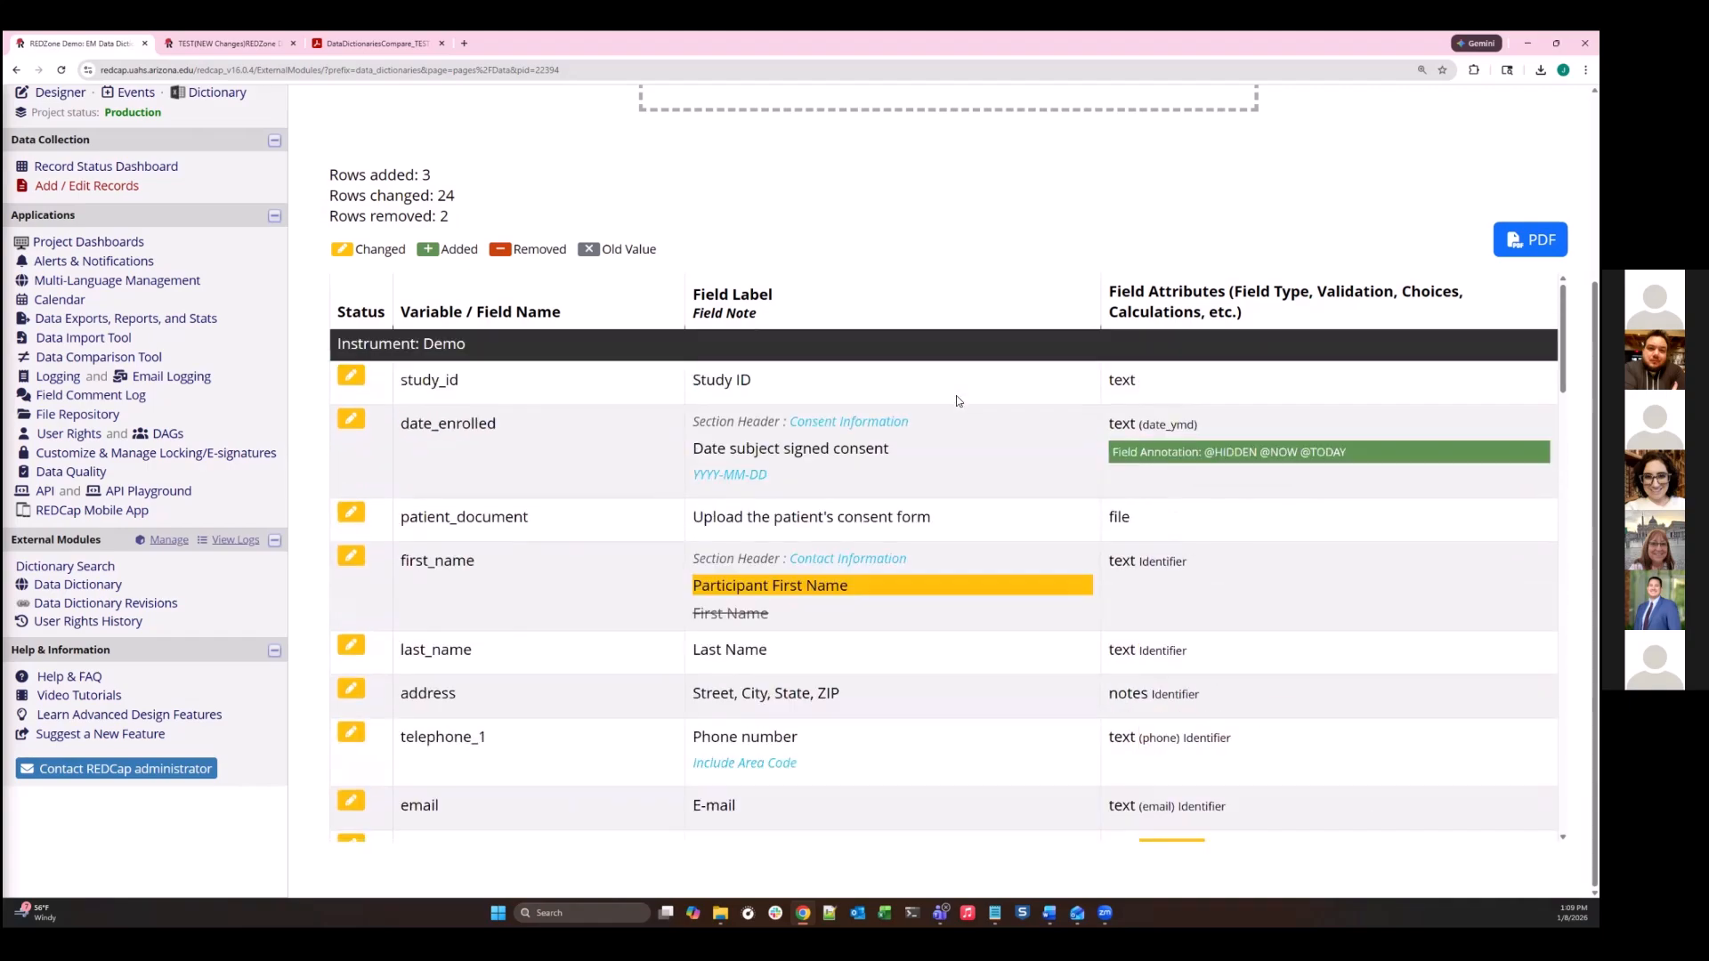
{"action": "scroll", "coordinate": [969, 423], "scroll_direction": "up", "scroll_amount": 4}
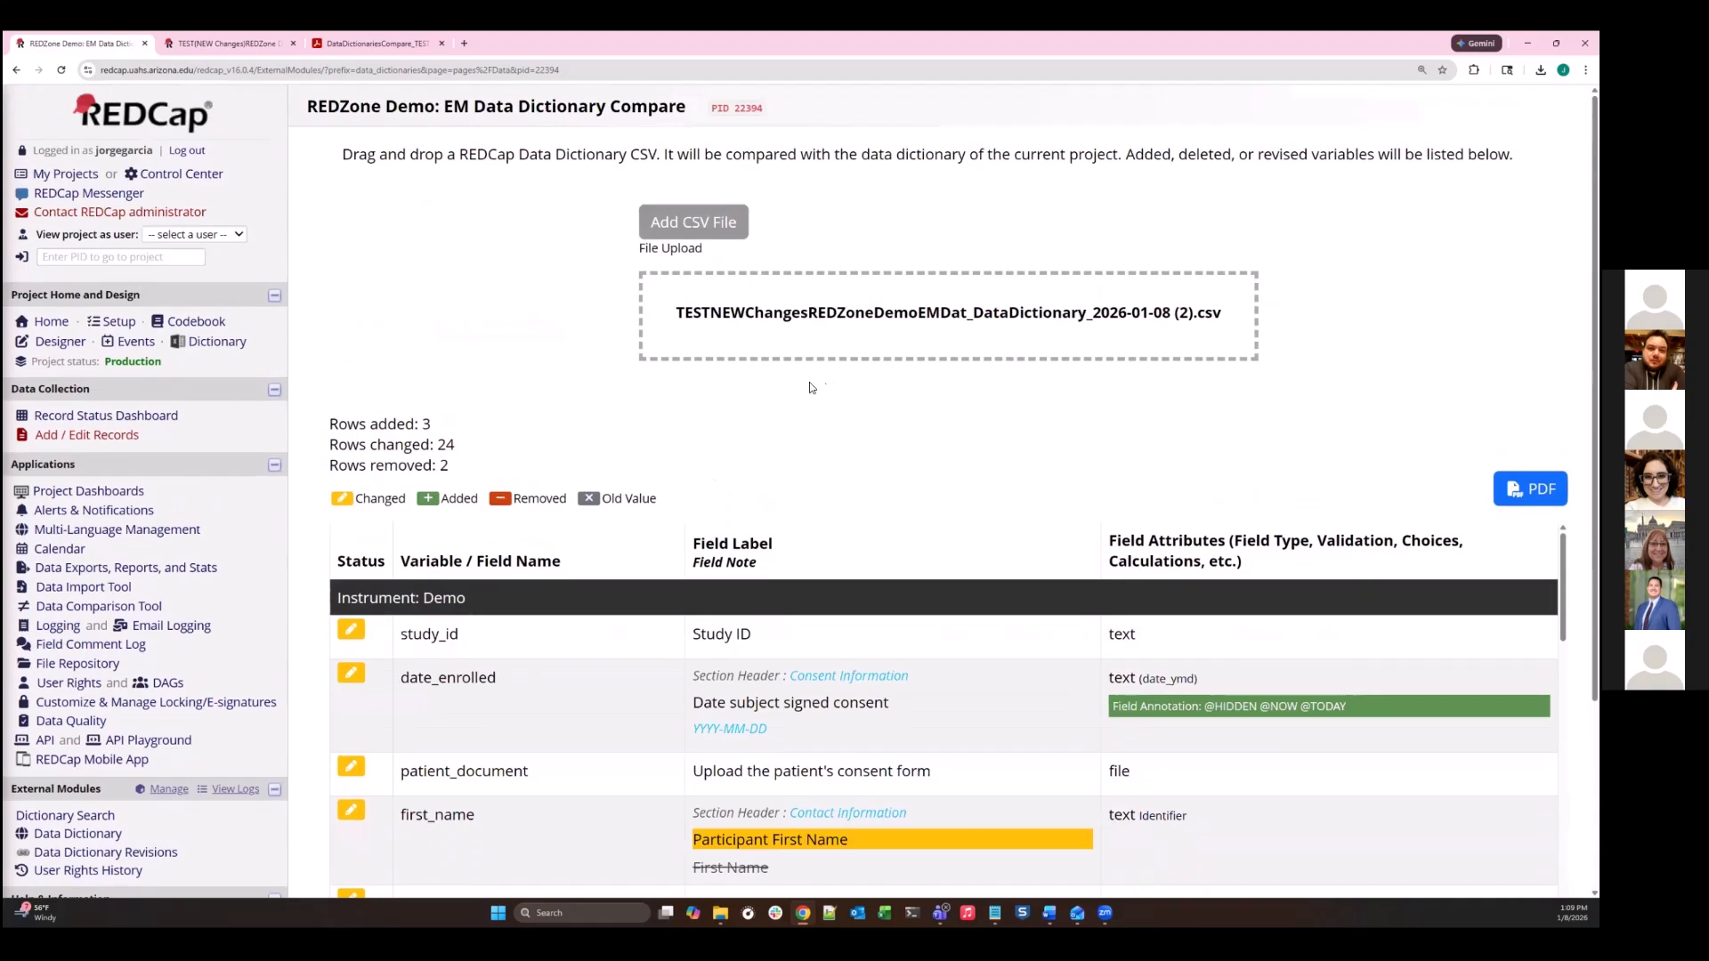
- Review the field changes on the first three pages of the Data Dictionaries Compare PDF report
{"action": "left_click", "coordinate": [436, 38]}
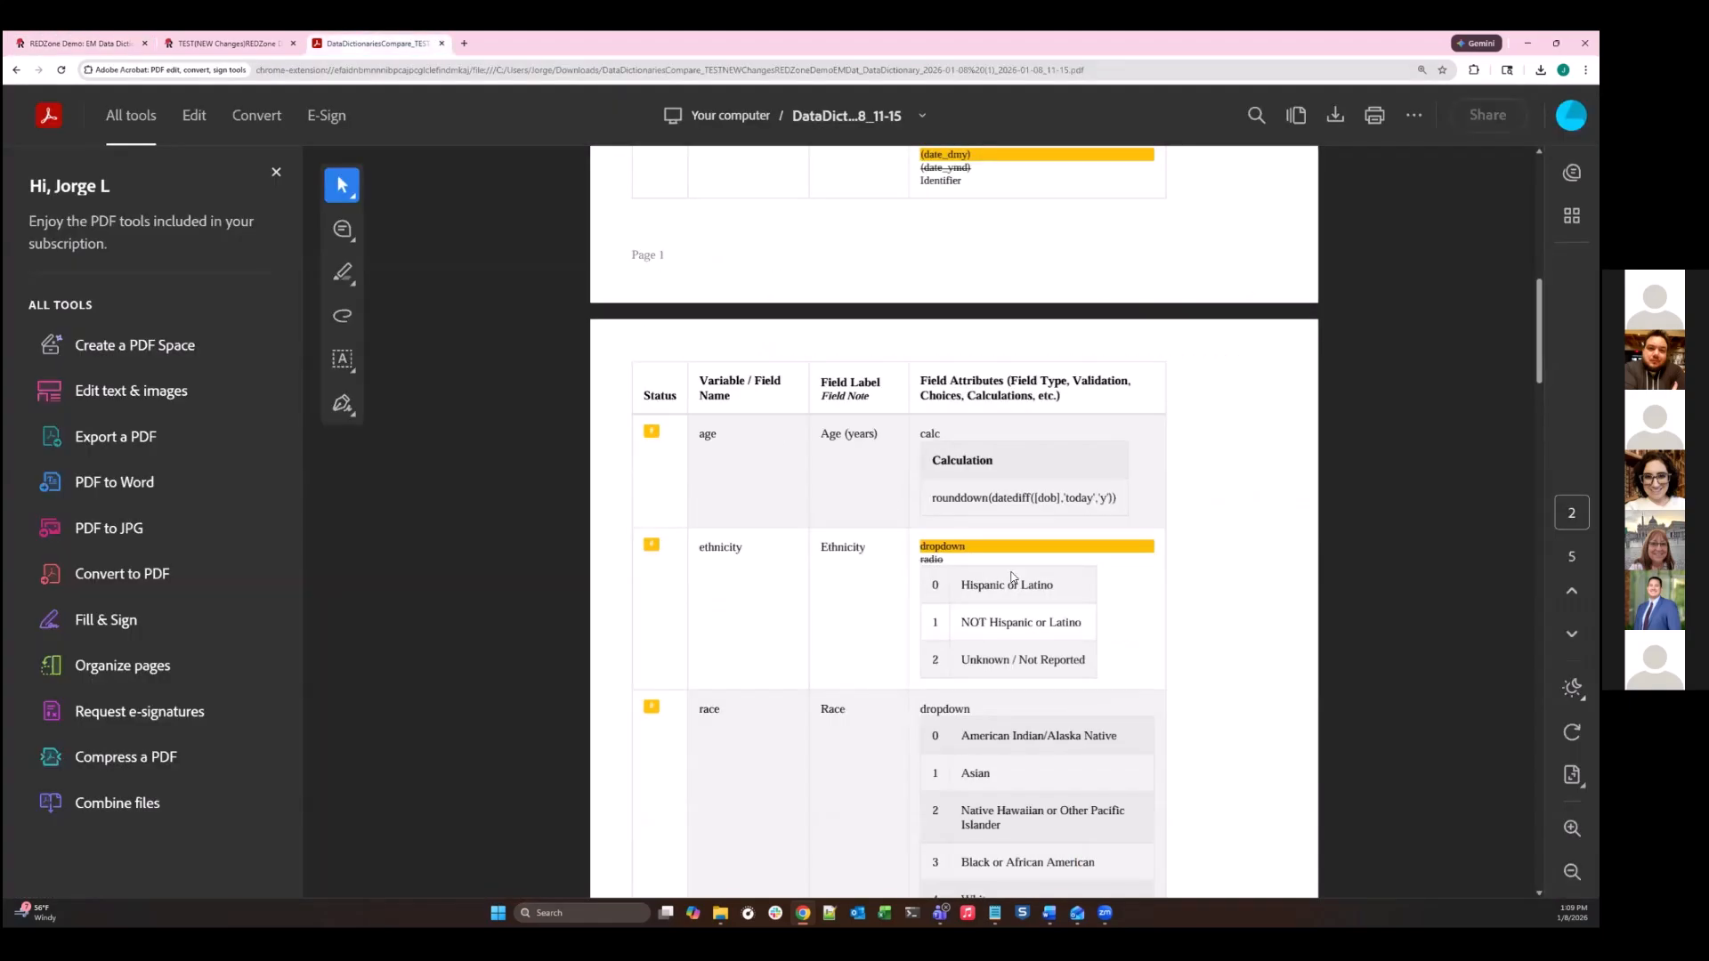
{"action": "scroll", "coordinate": [1017, 563], "scroll_direction": "down", "scroll_amount": 9}
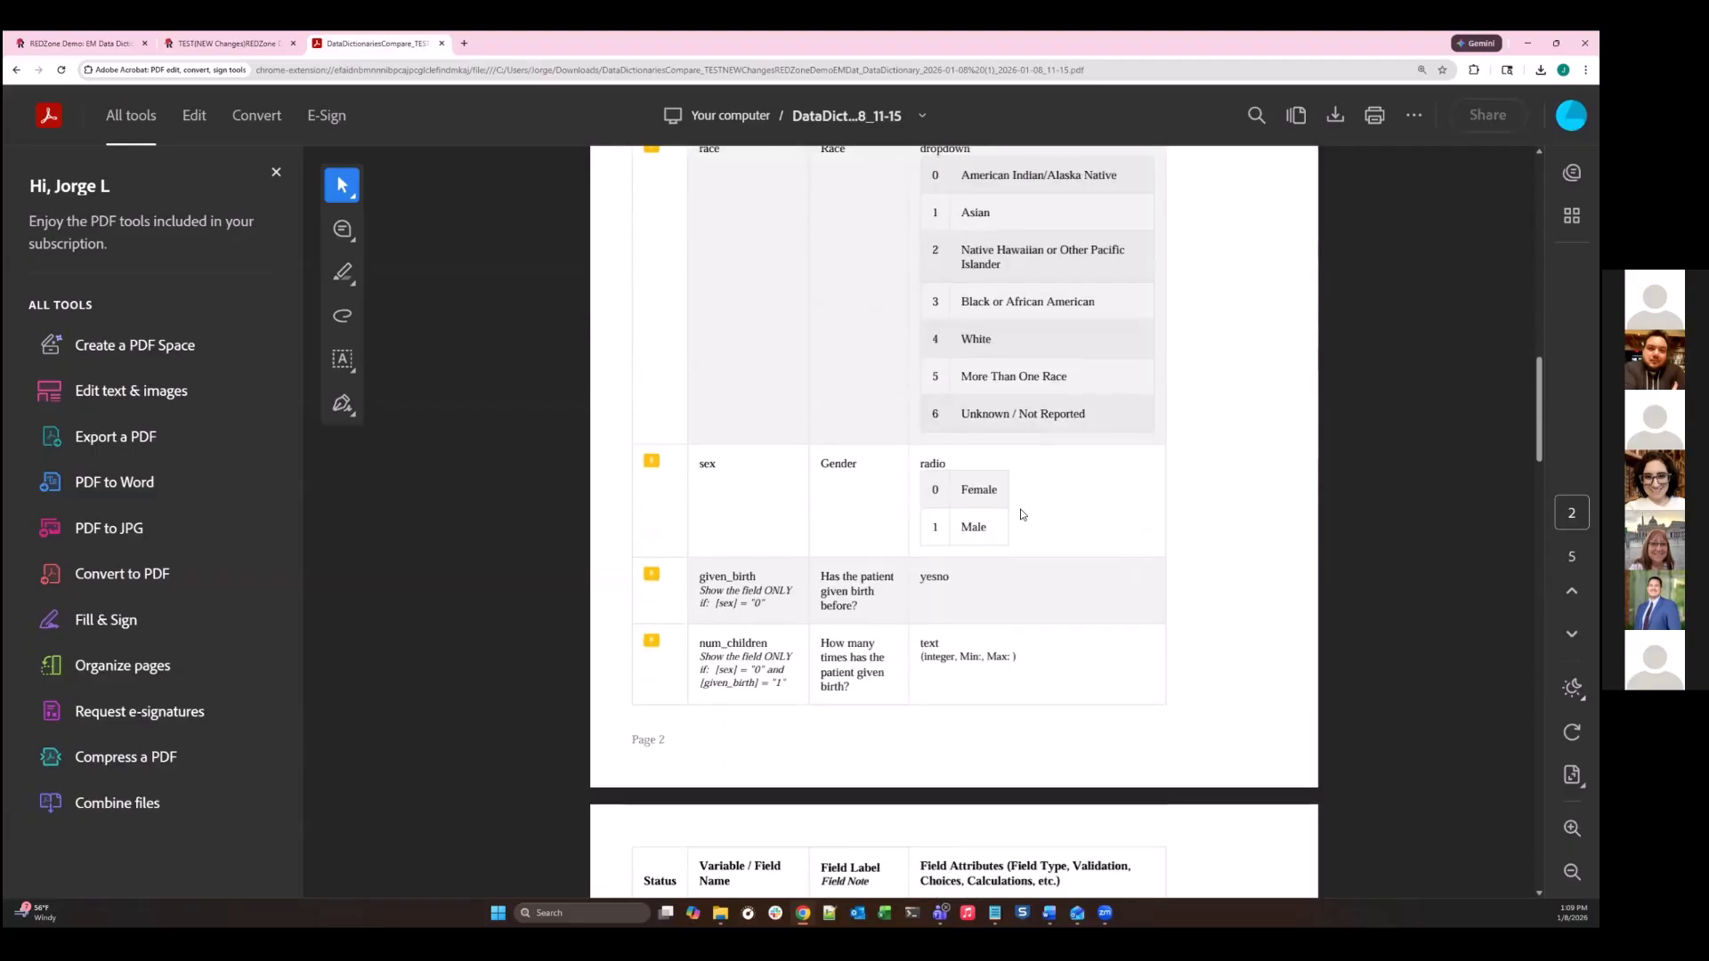
{"action": "scroll", "coordinate": [1021, 514], "scroll_direction": "down", "scroll_amount": 3}
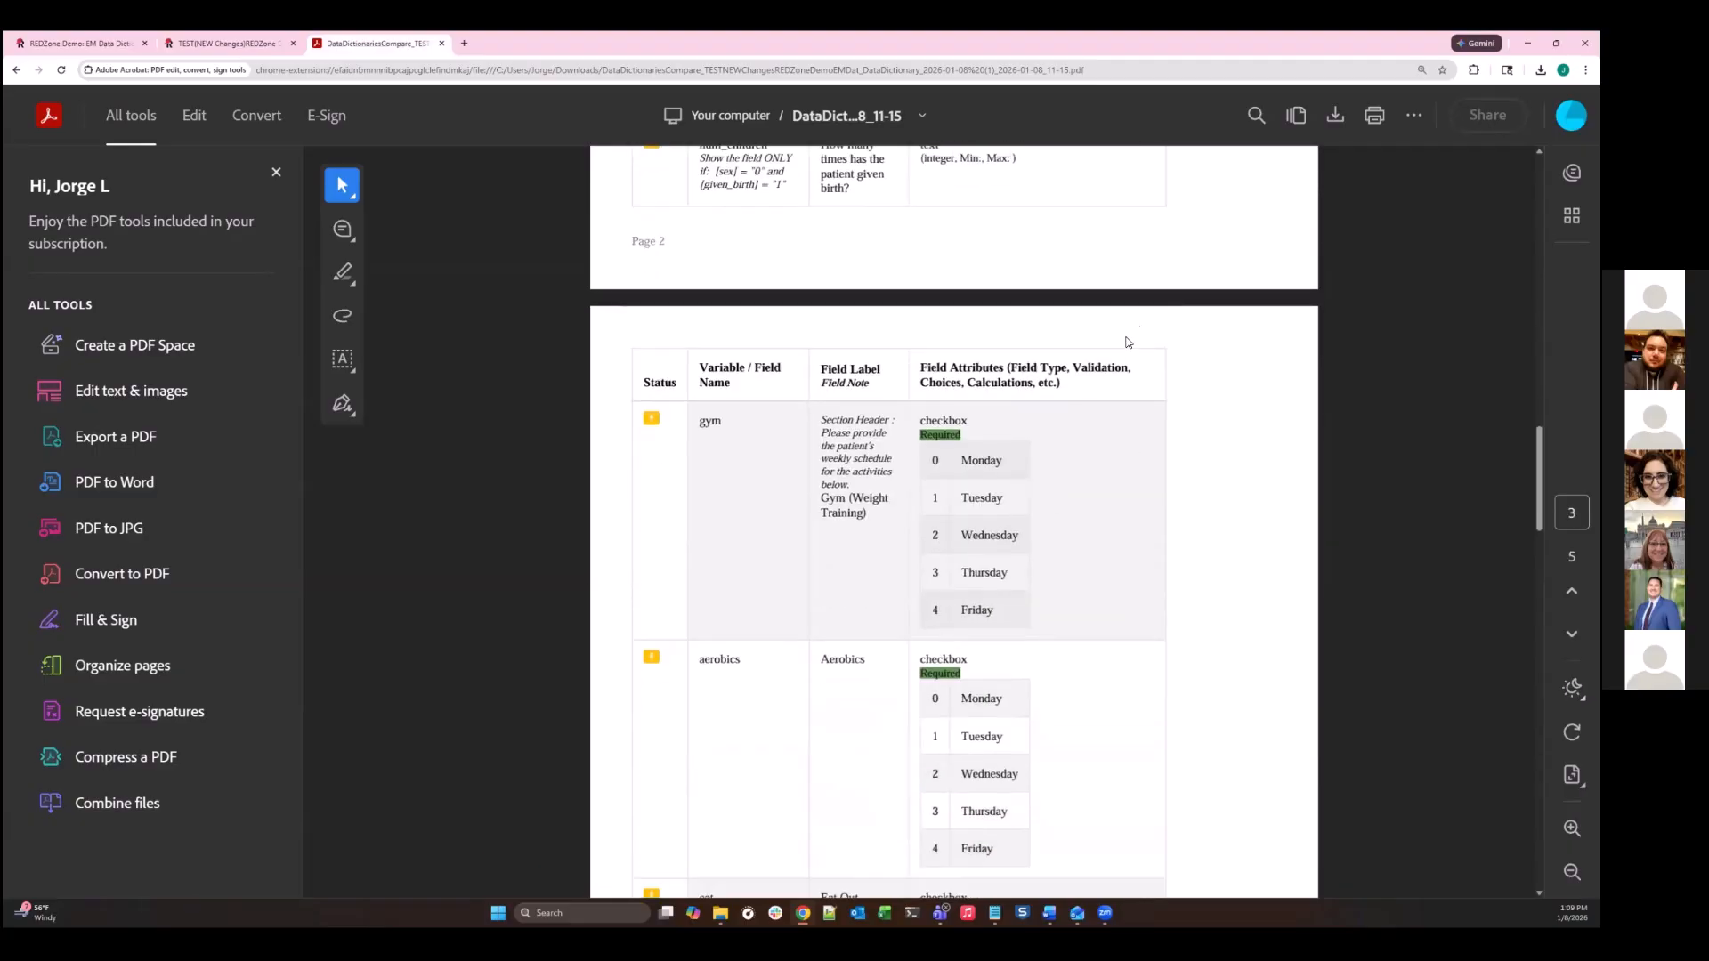
{"action": "scroll", "coordinate": [989, 498], "scroll_direction": "down", "scroll_amount": 3}
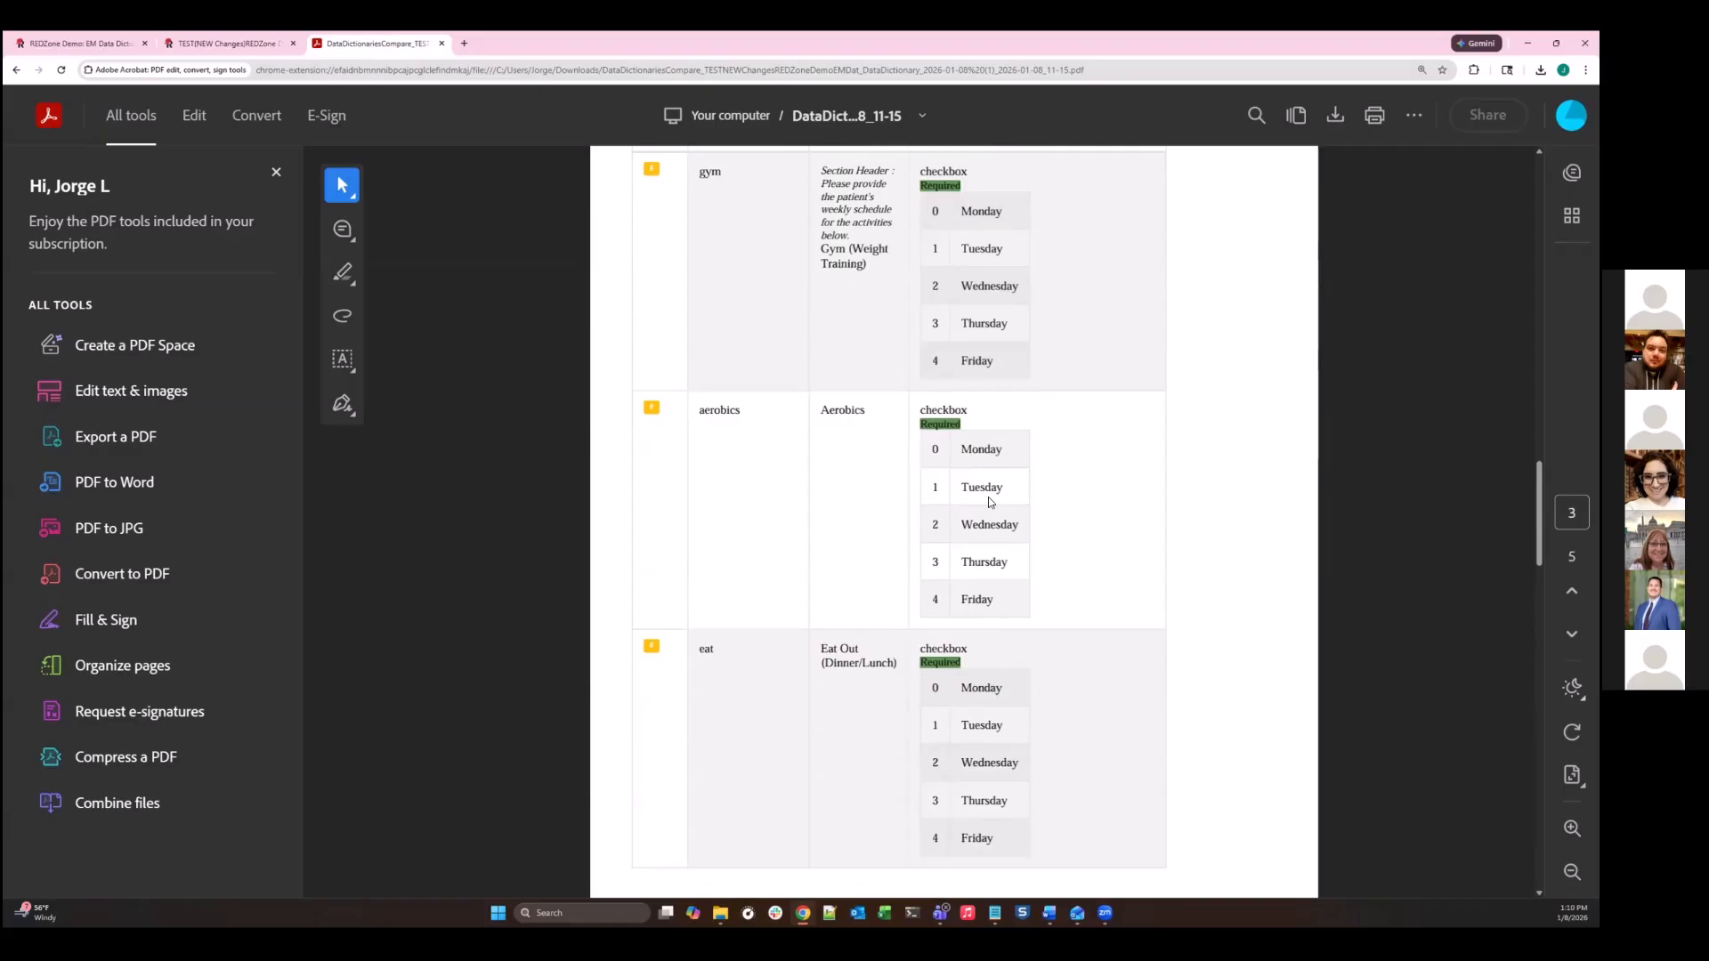
- In the TEST(NEW Changes) project's Online Designer, create a snapshot of the instruments
{"action": "left_click", "coordinate": [258, 45]}
{"action": "scroll", "coordinate": [532, 252], "scroll_direction": "up", "scroll_amount": 1}
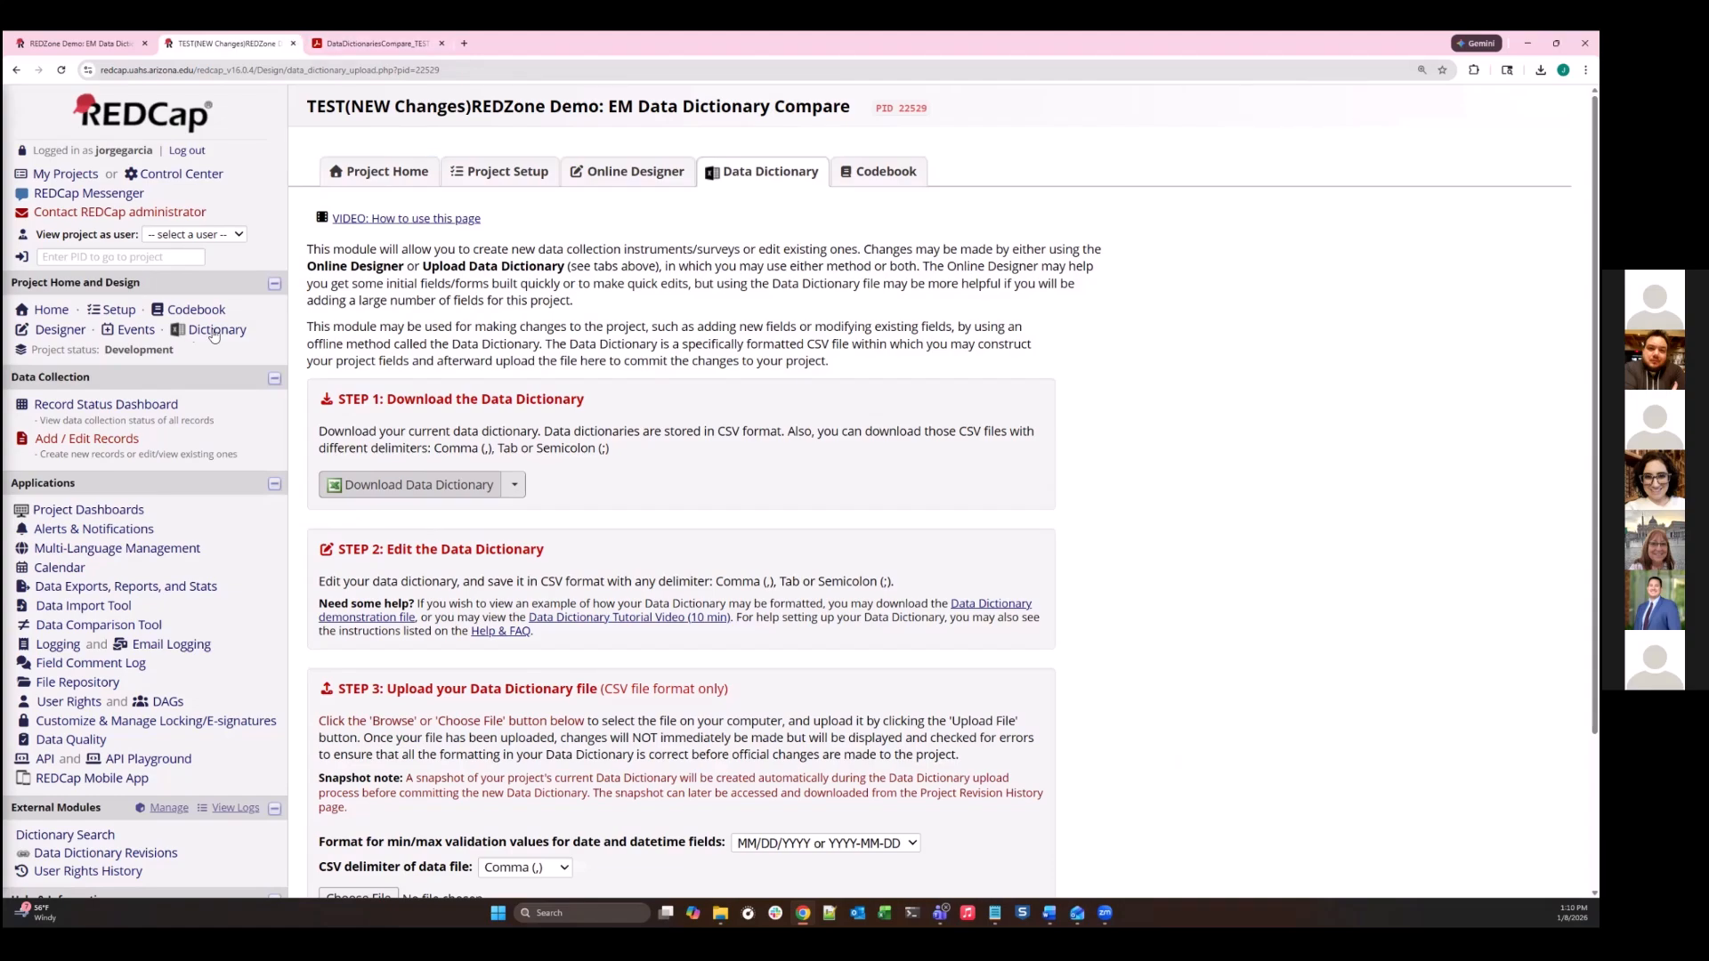
{"action": "left_click", "coordinate": [69, 331]}
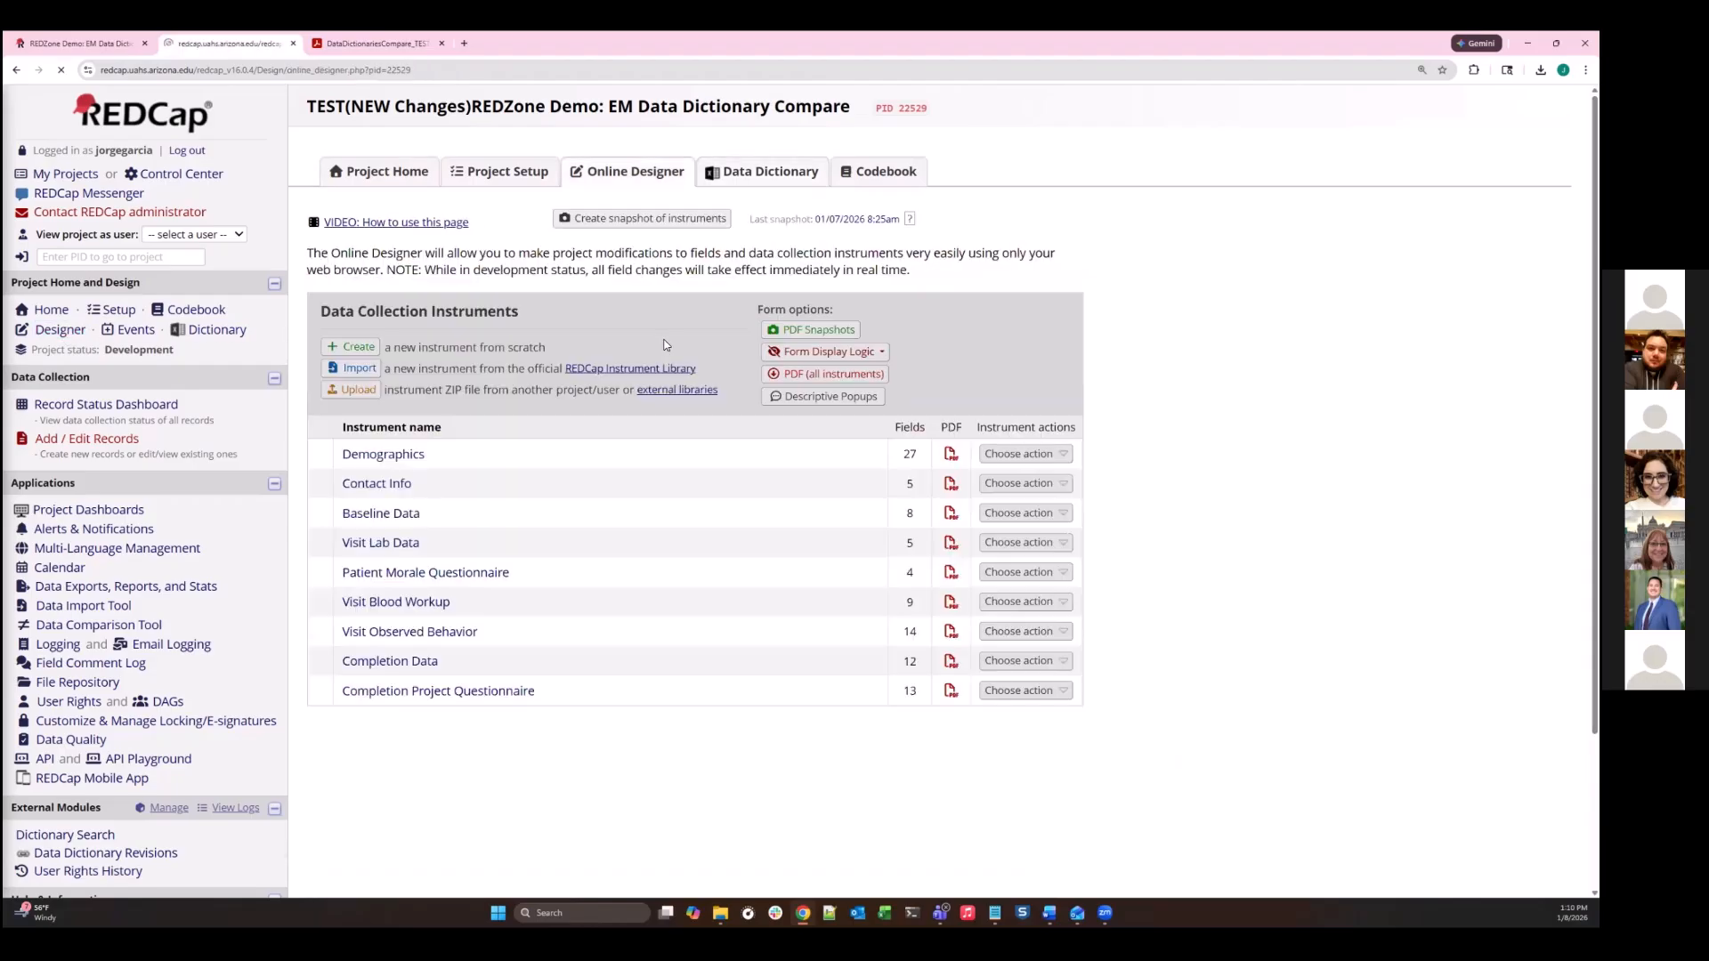
{"action": "left_click", "coordinate": [138, 42]}
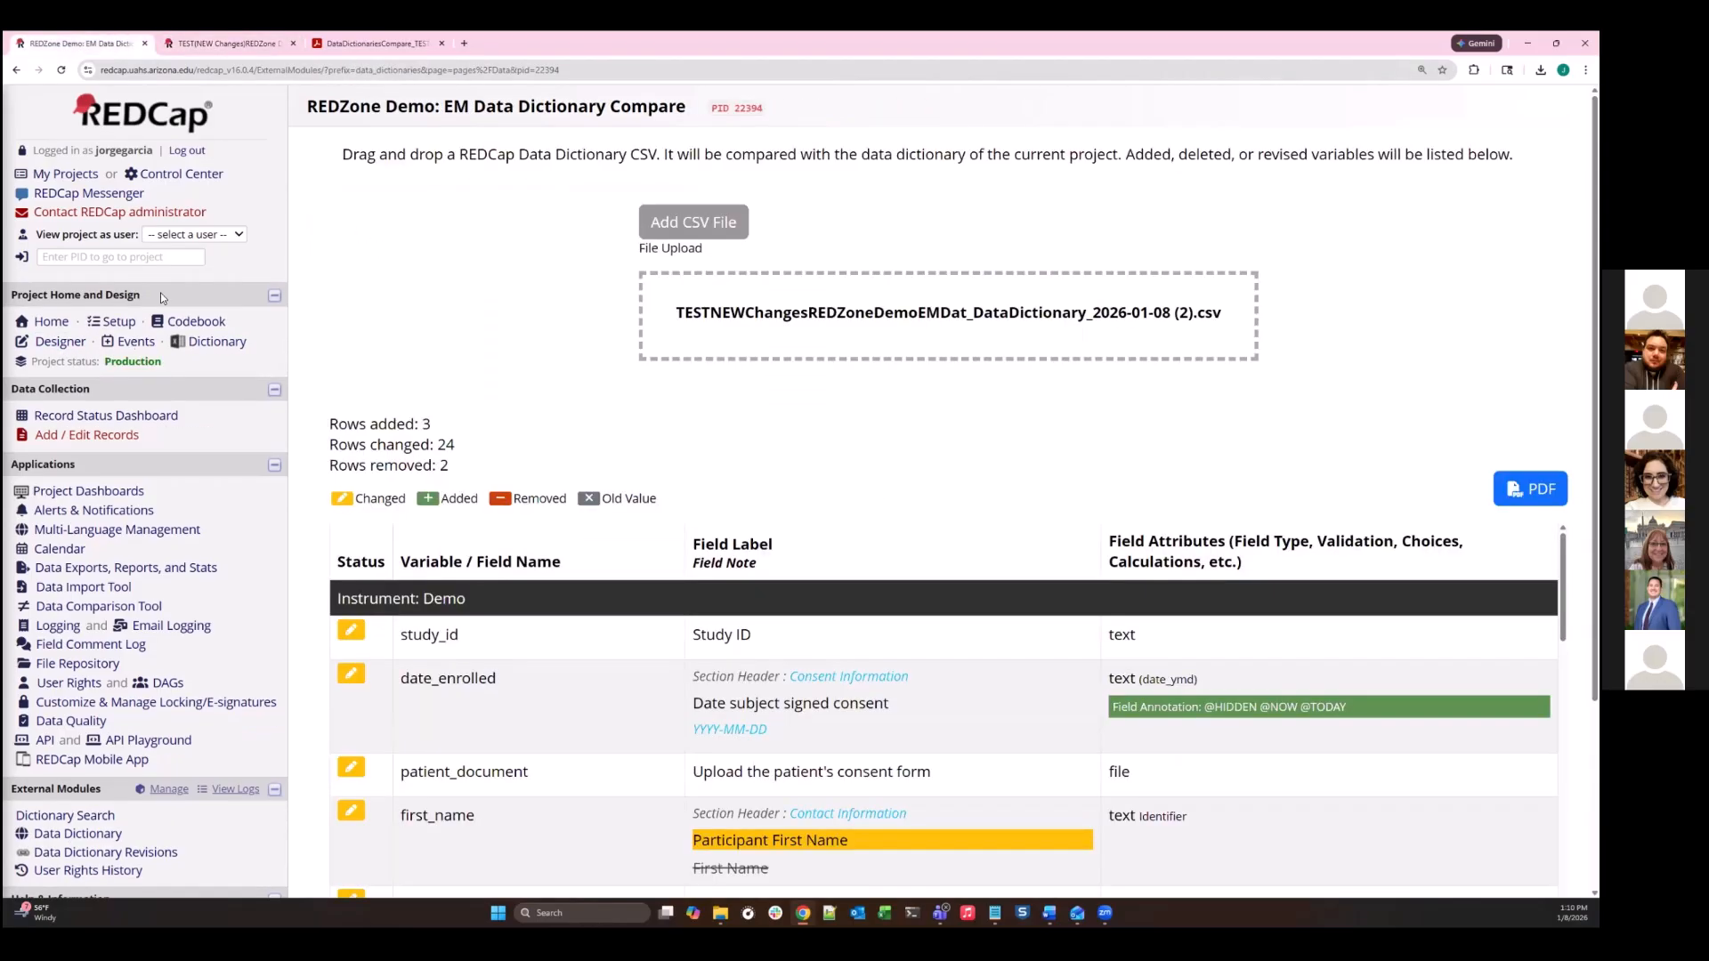
{"action": "left_click", "coordinate": [183, 43]}
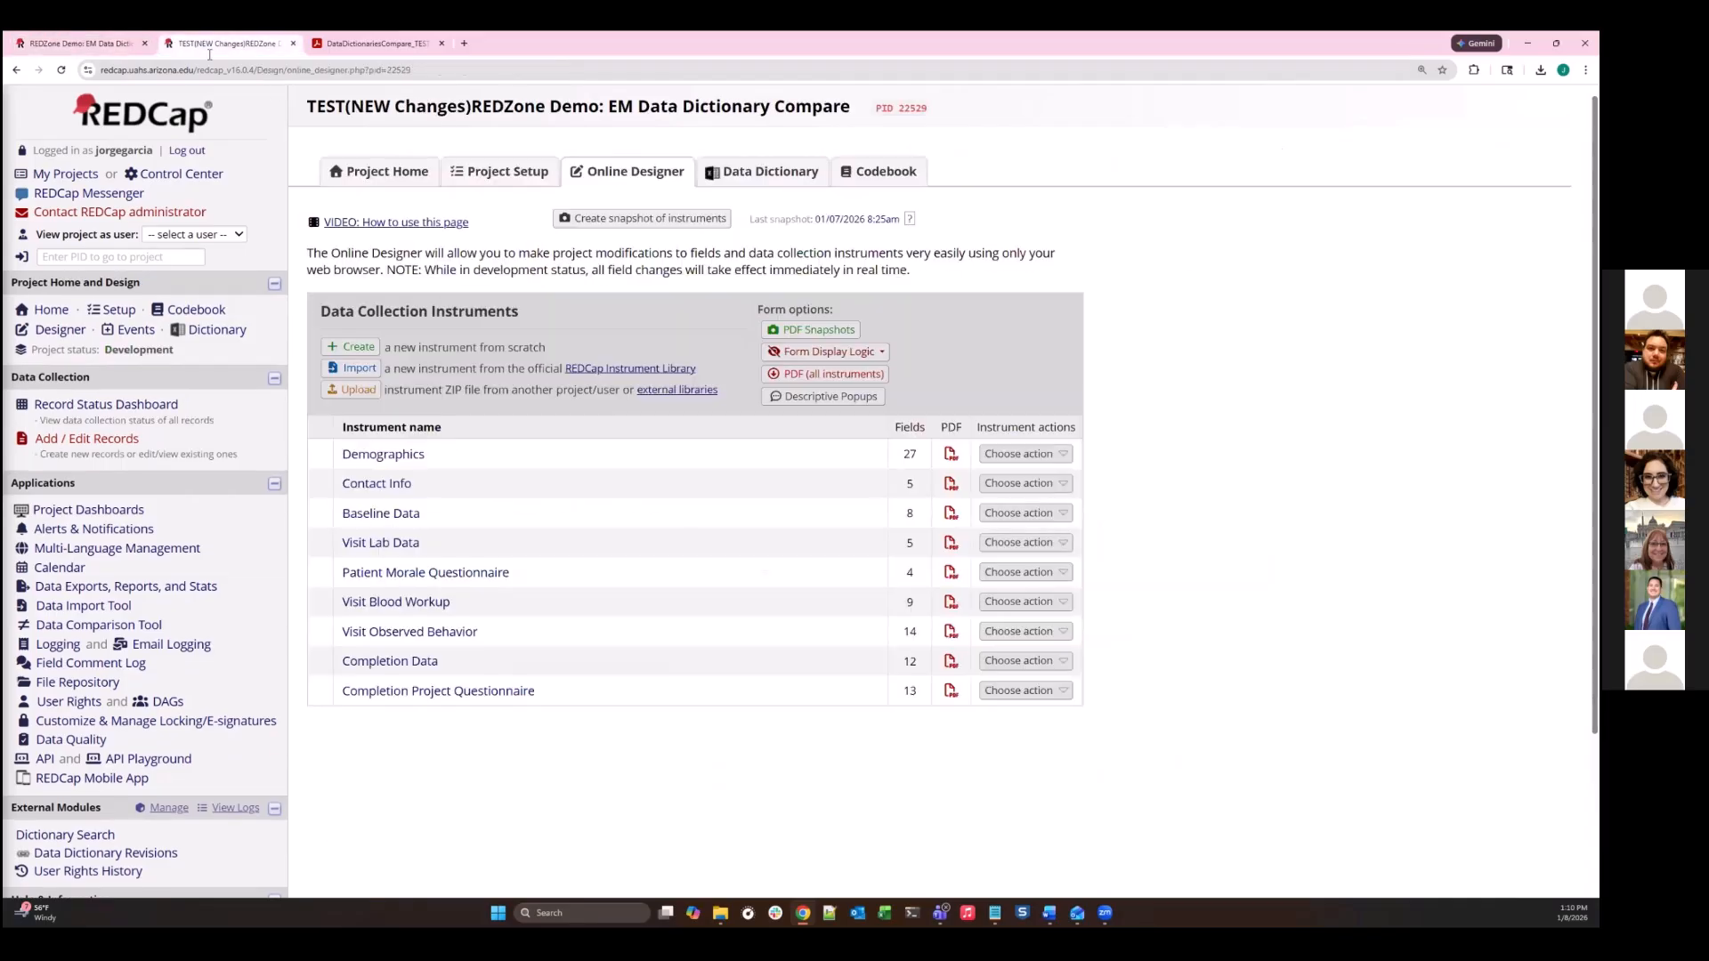
{"action": "left_click", "coordinate": [609, 224]}
- Switch to File Explorer, check the data dictionary CSV files in the REDZone folder, and return to the production project's comparison page
{"action": "left_click", "coordinate": [109, 41]}
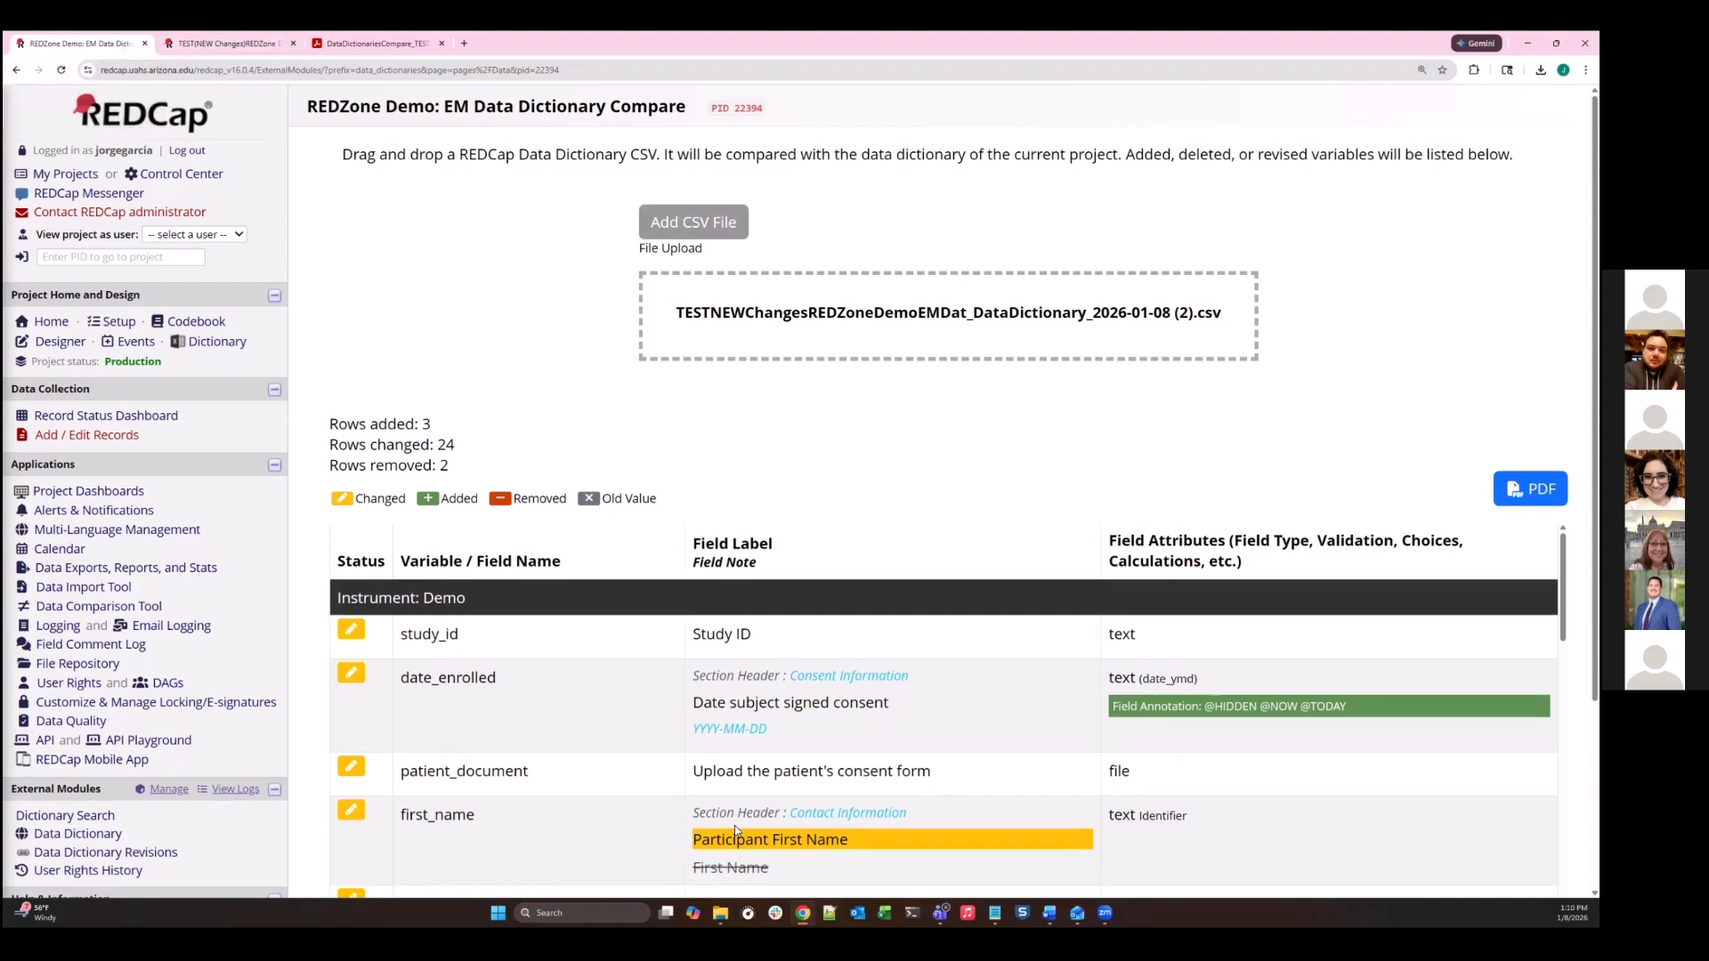
{"action": "mouse_move", "coordinate": [727, 914]}
{"action": "left_click", "coordinate": [720, 912]}
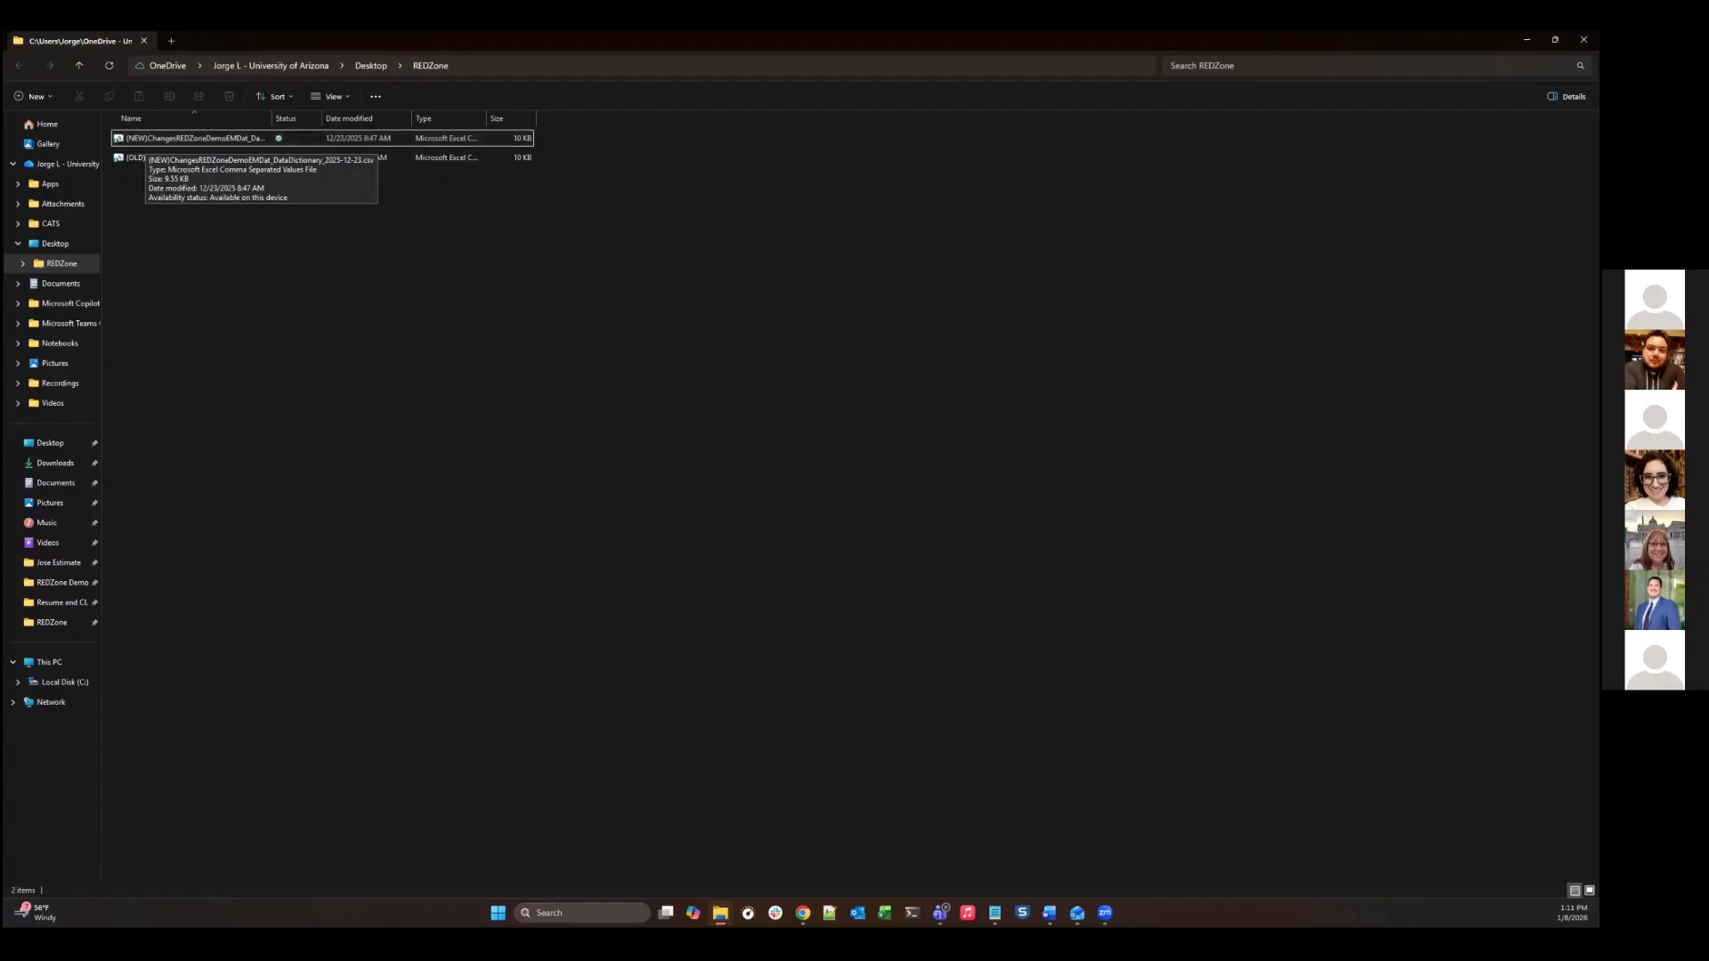
{"action": "left_click", "coordinate": [1528, 40]}
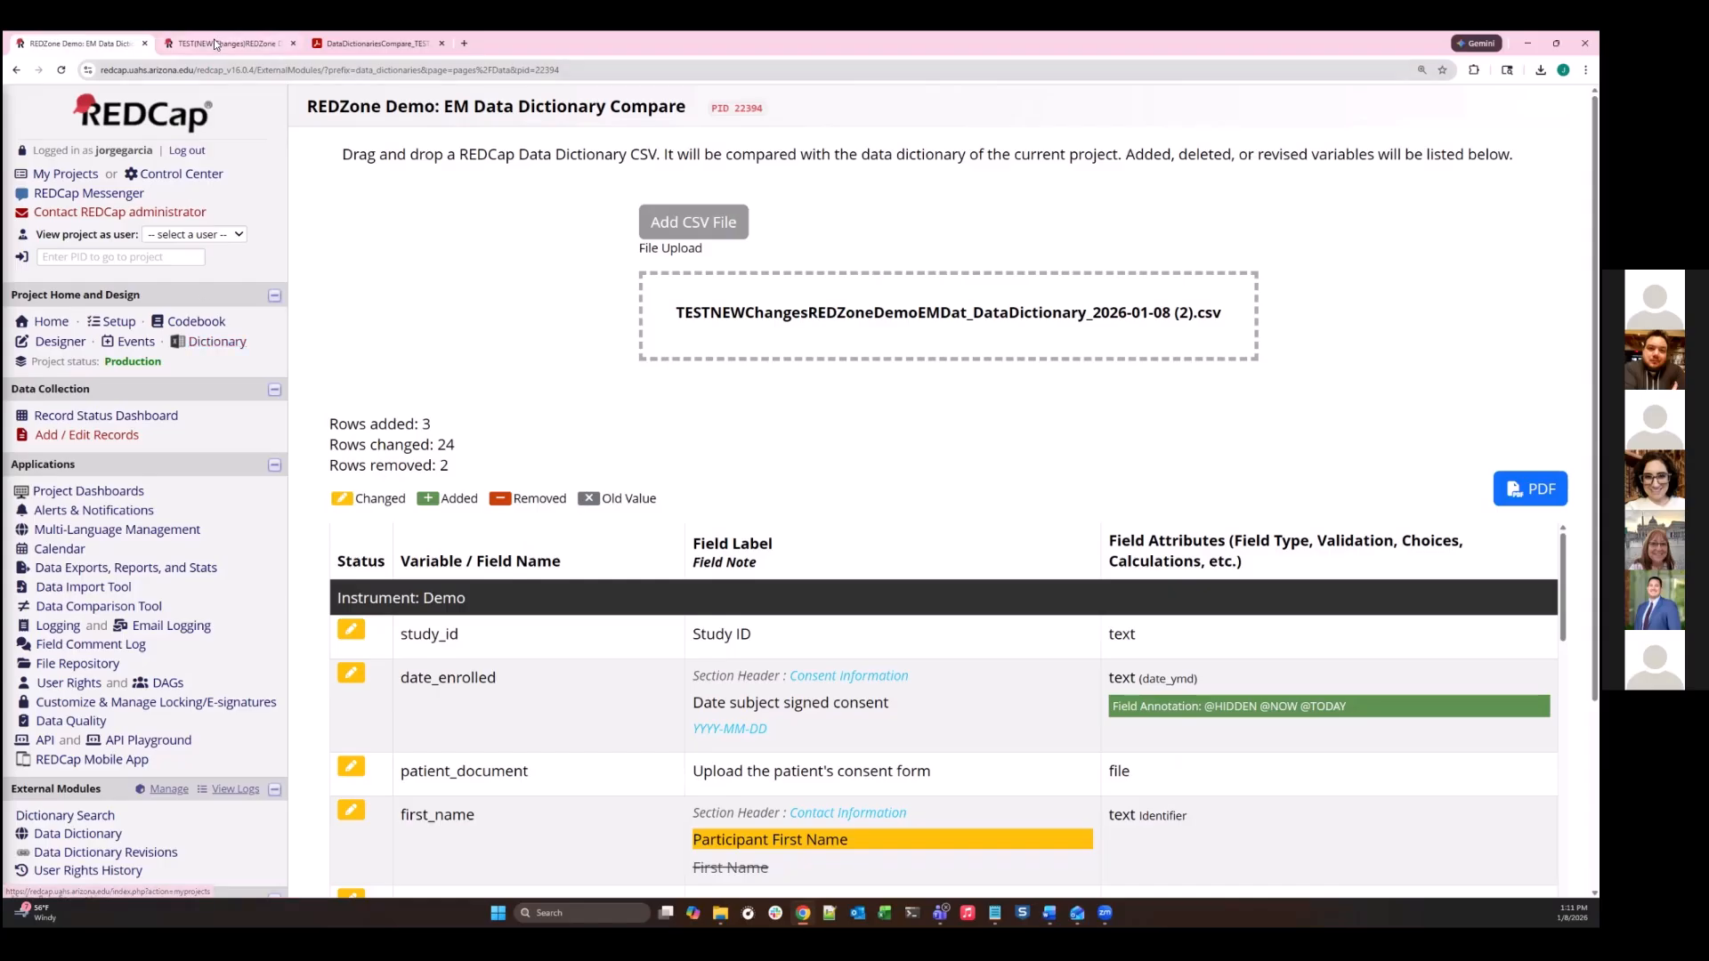
{"action": "mouse_move", "coordinate": [192, 48]}
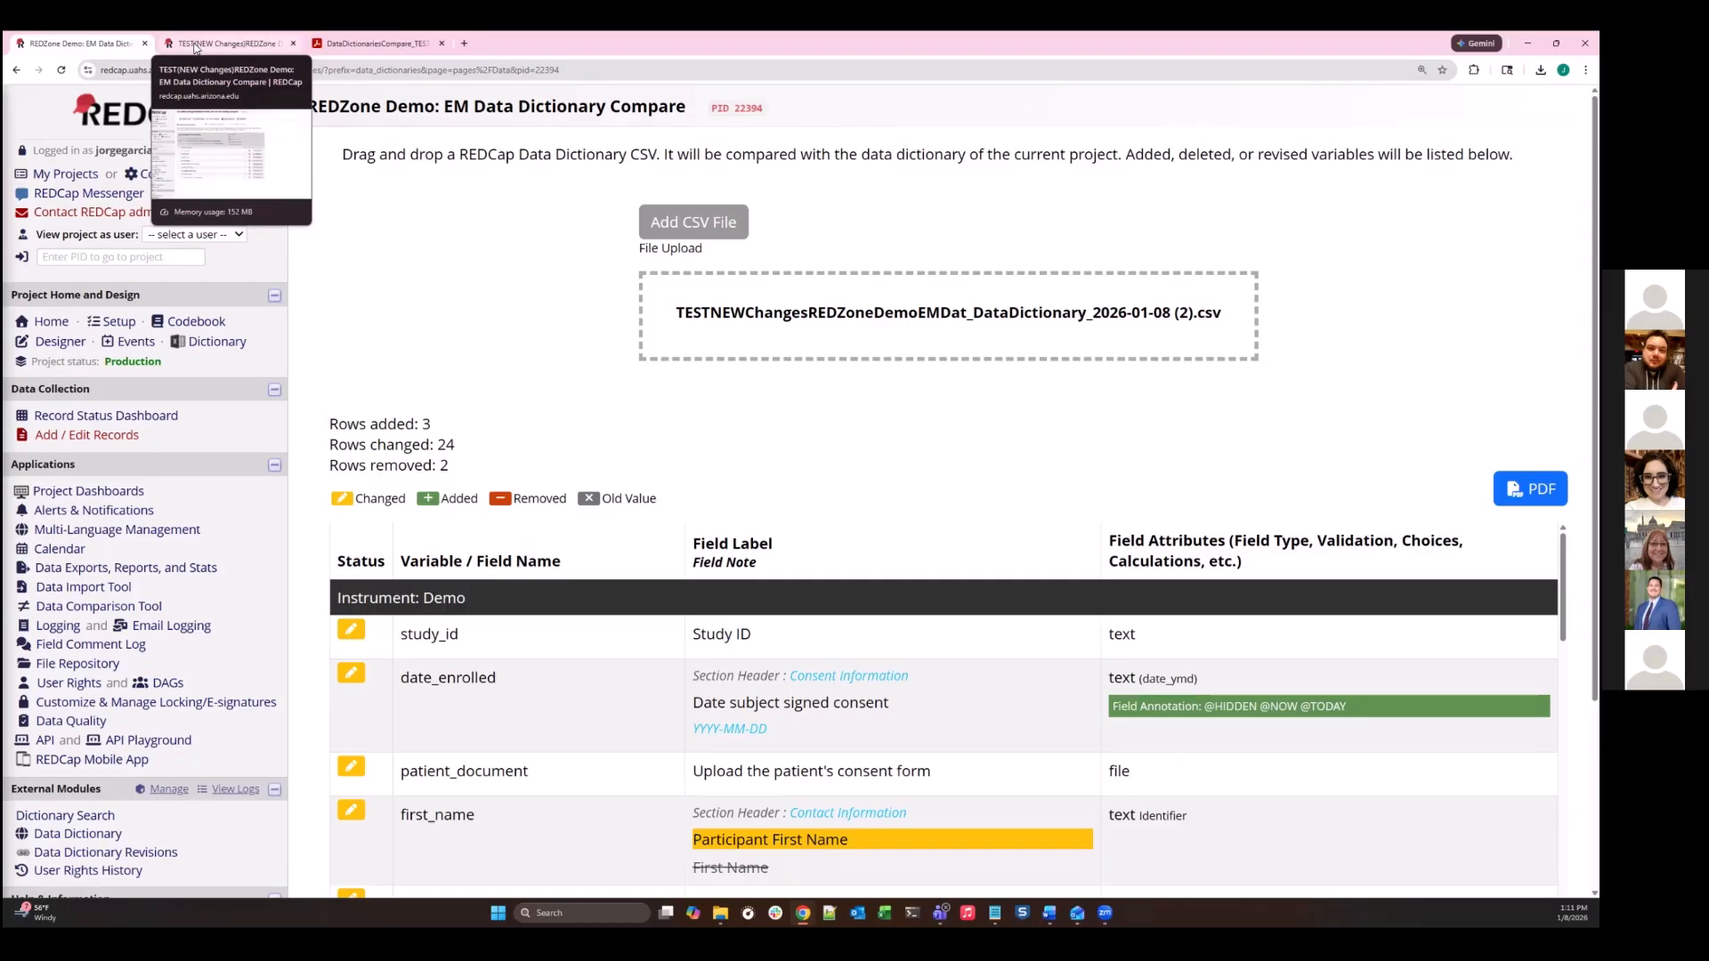
{"action": "left_click", "coordinate": [192, 47]}
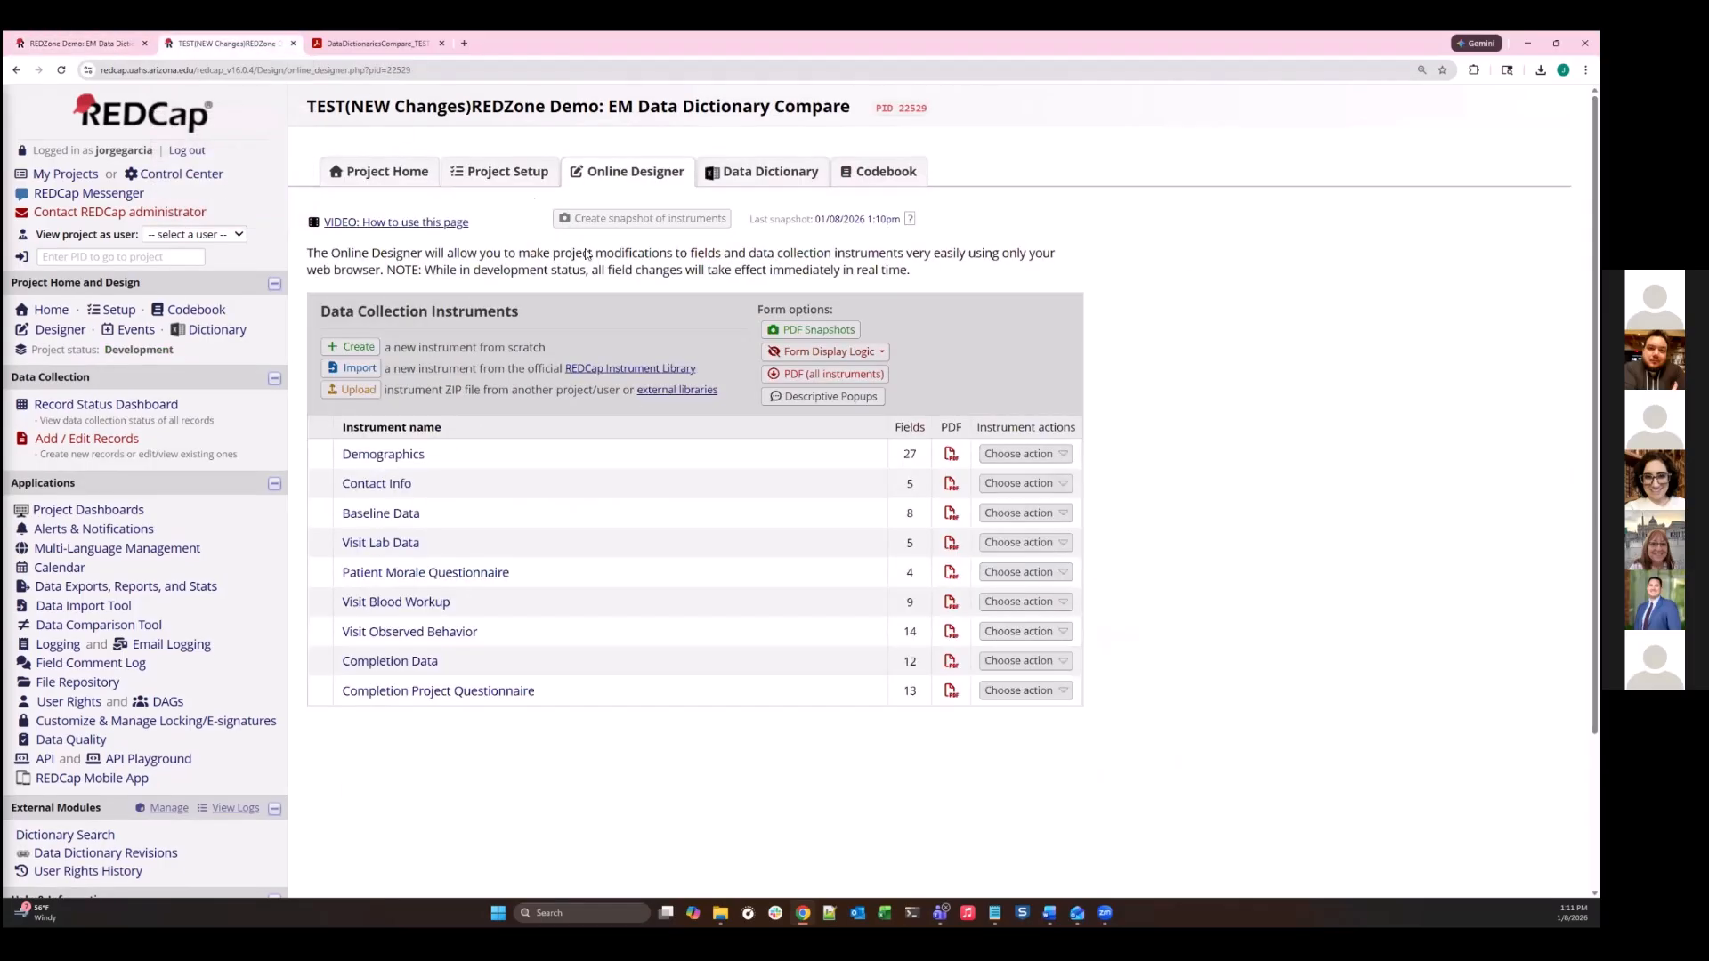
{"action": "left_click", "coordinate": [85, 43]}
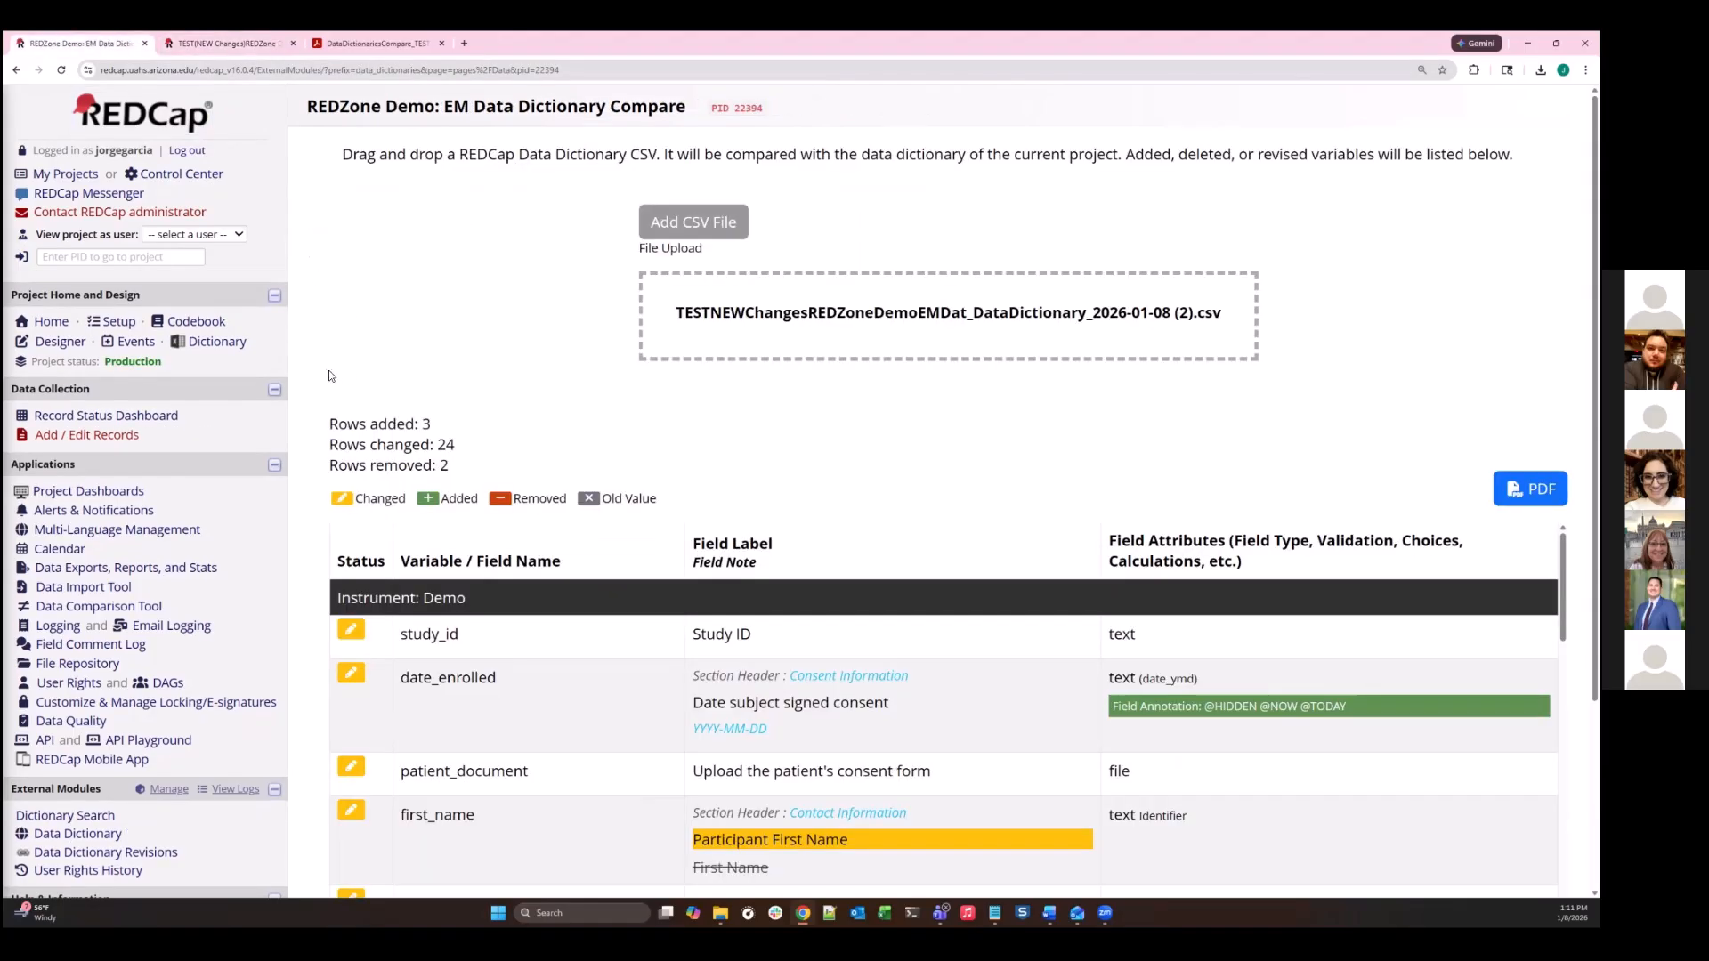
{"action": "scroll", "coordinate": [124, 594], "scroll_direction": "down", "scroll_amount": 3}
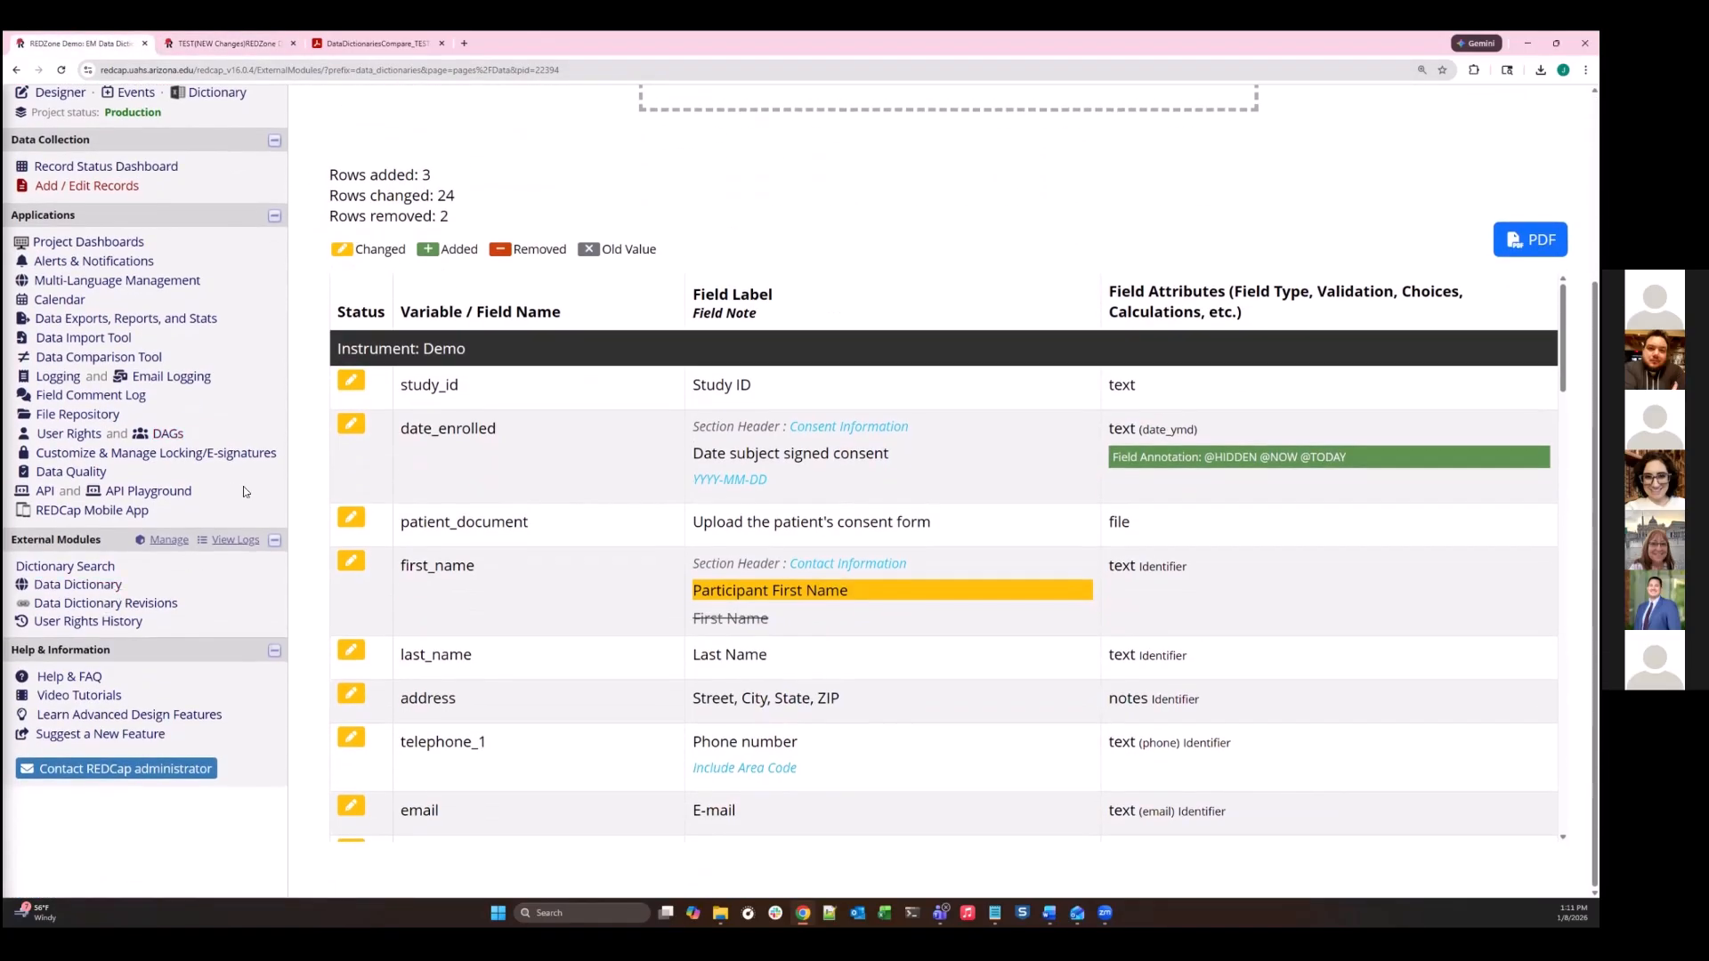
{"action": "scroll", "coordinate": [226, 317], "scroll_direction": "up", "scroll_amount": 3}
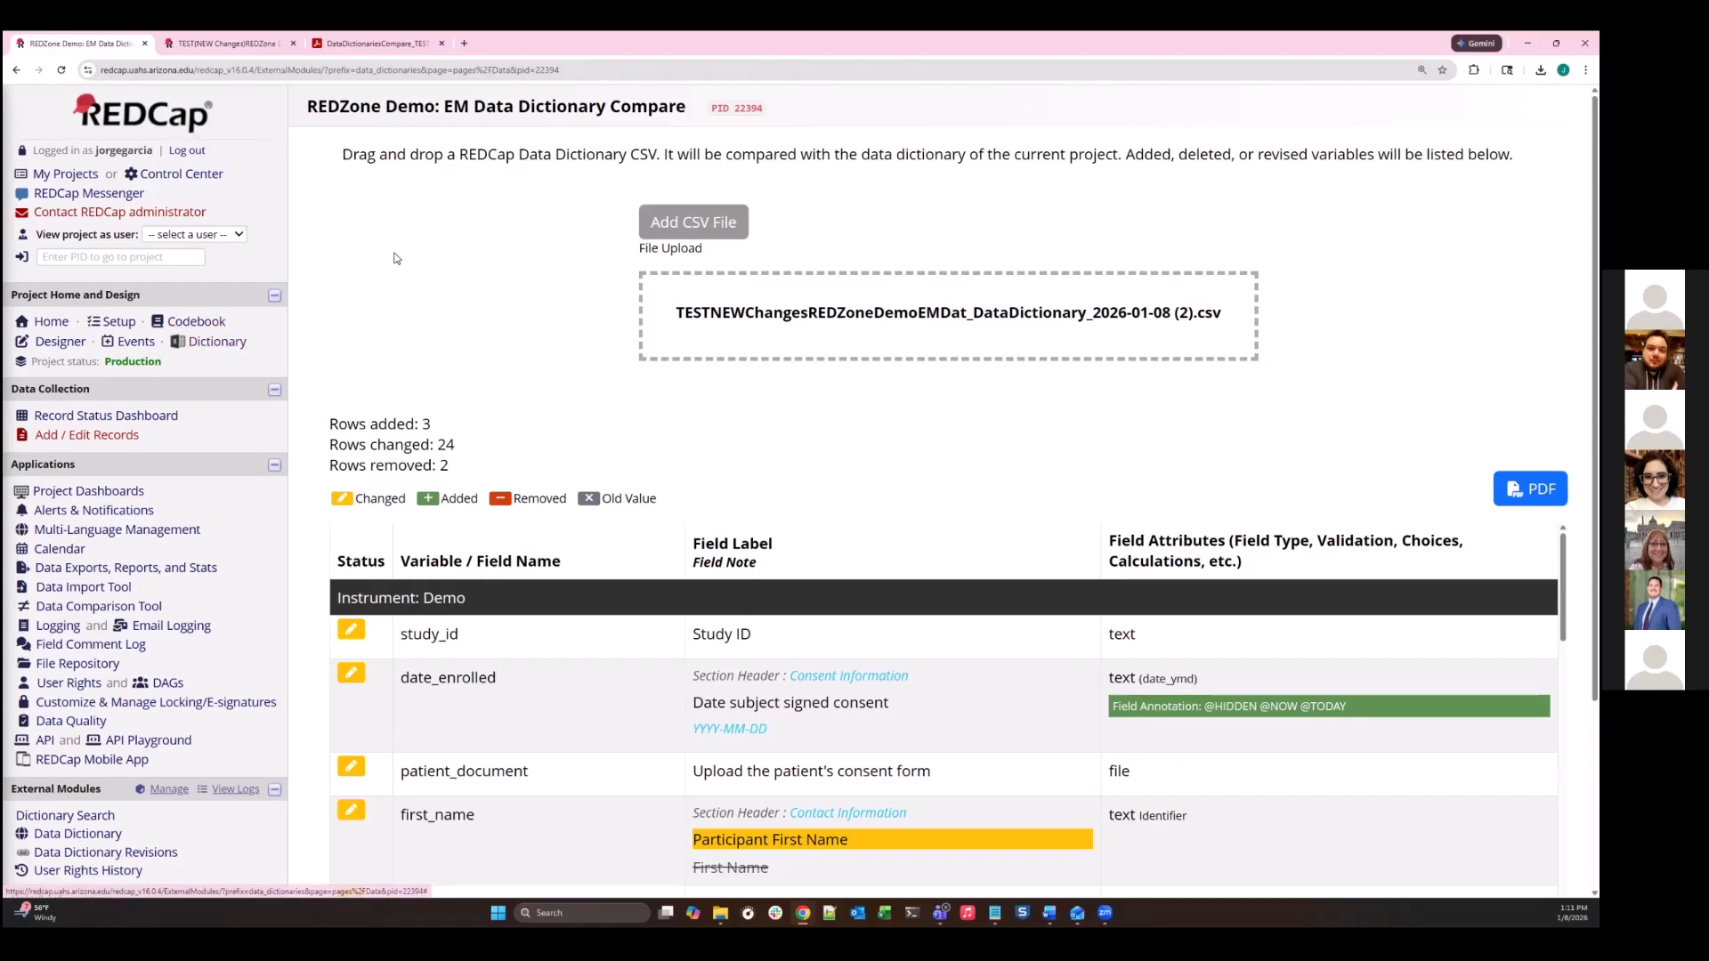
- Duplicate the production project's comparison page in a second browser tab and open the project's Data Dictionary upload page in the original one
{"action": "right_click", "coordinate": [118, 46]}
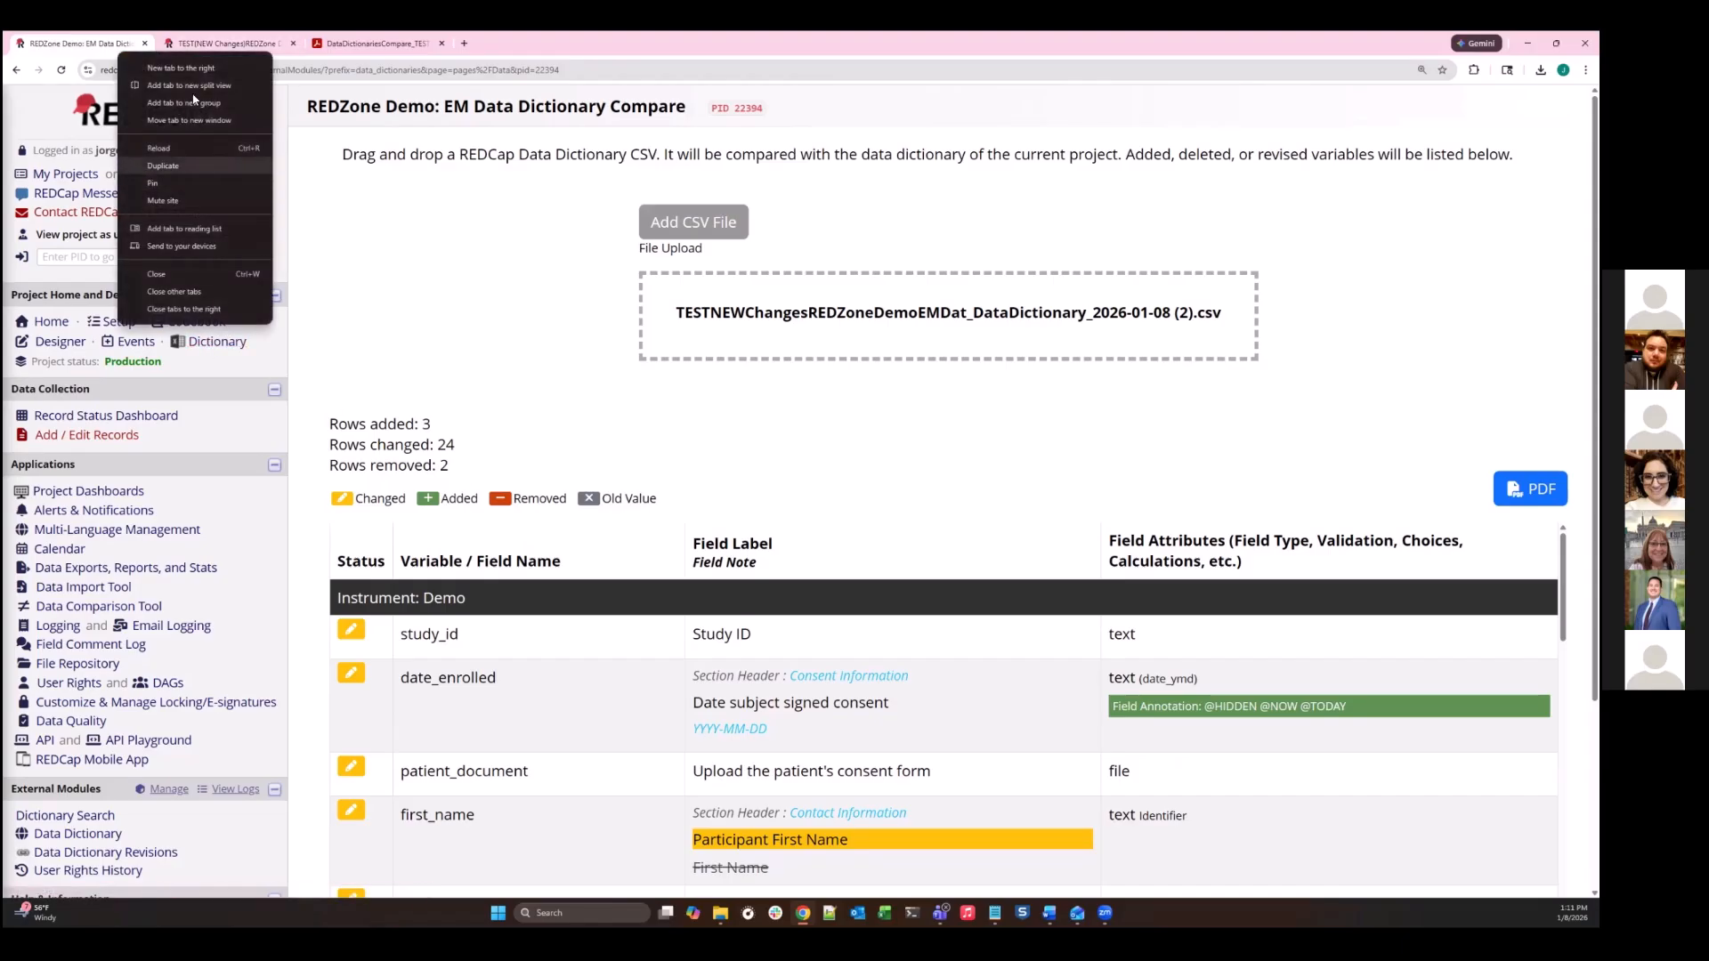
{"action": "left_click", "coordinate": [178, 166]}
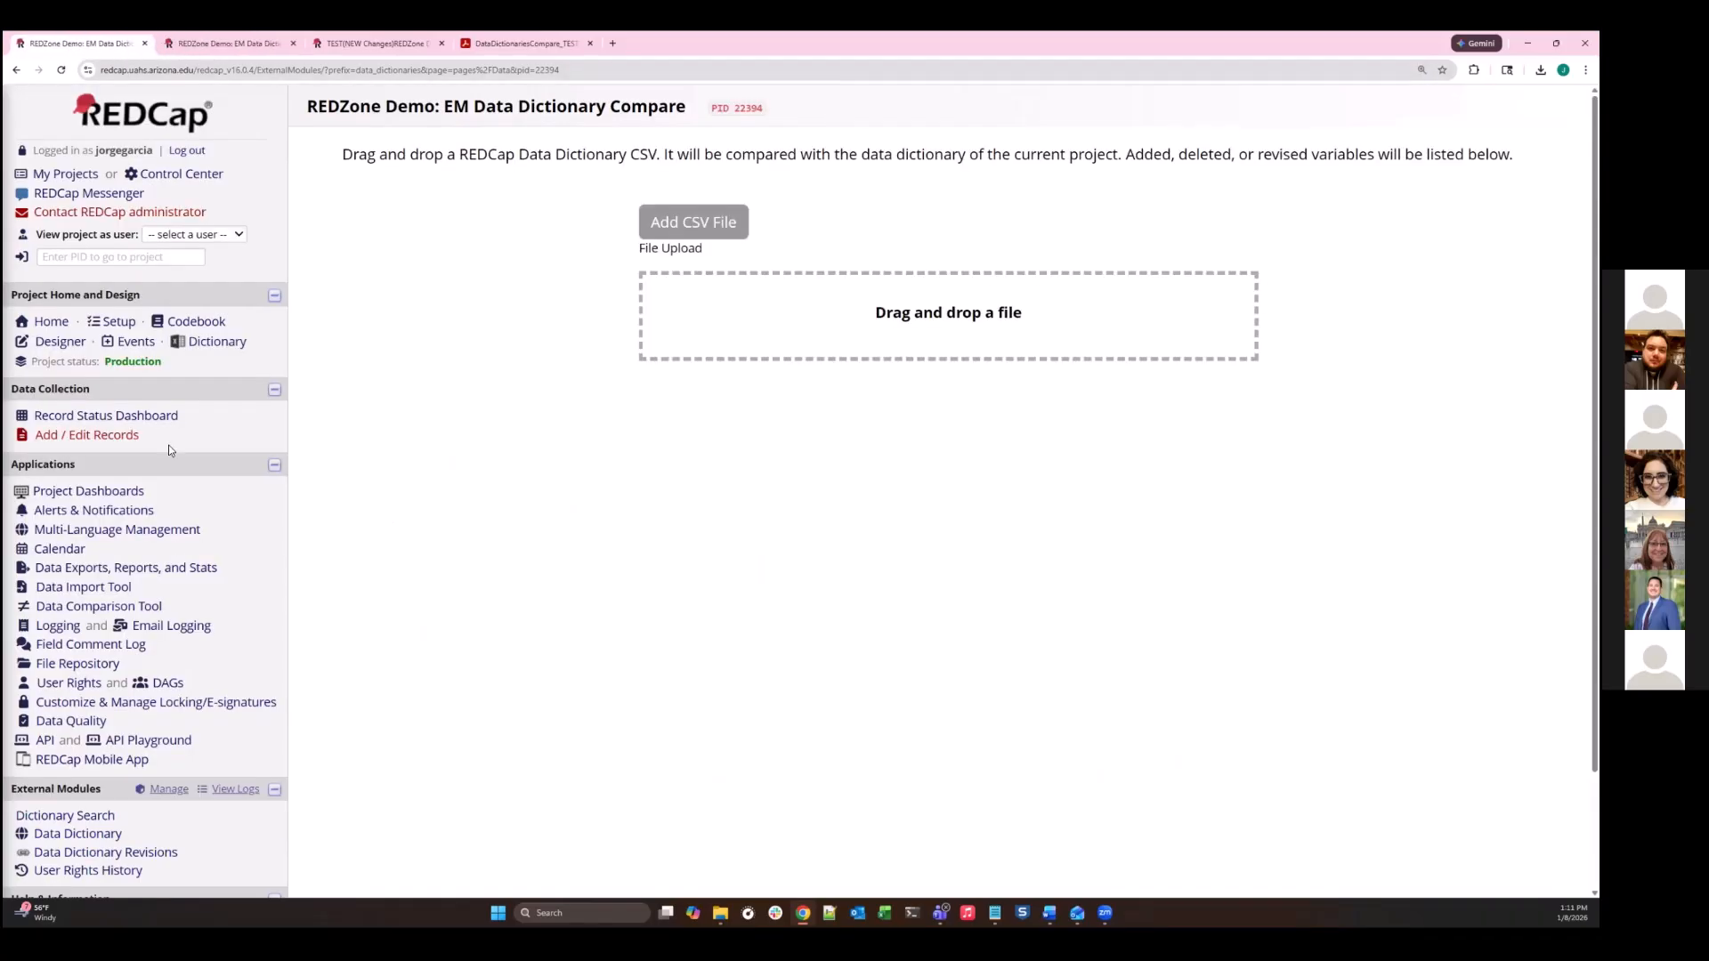
{"action": "left_click", "coordinate": [203, 348]}
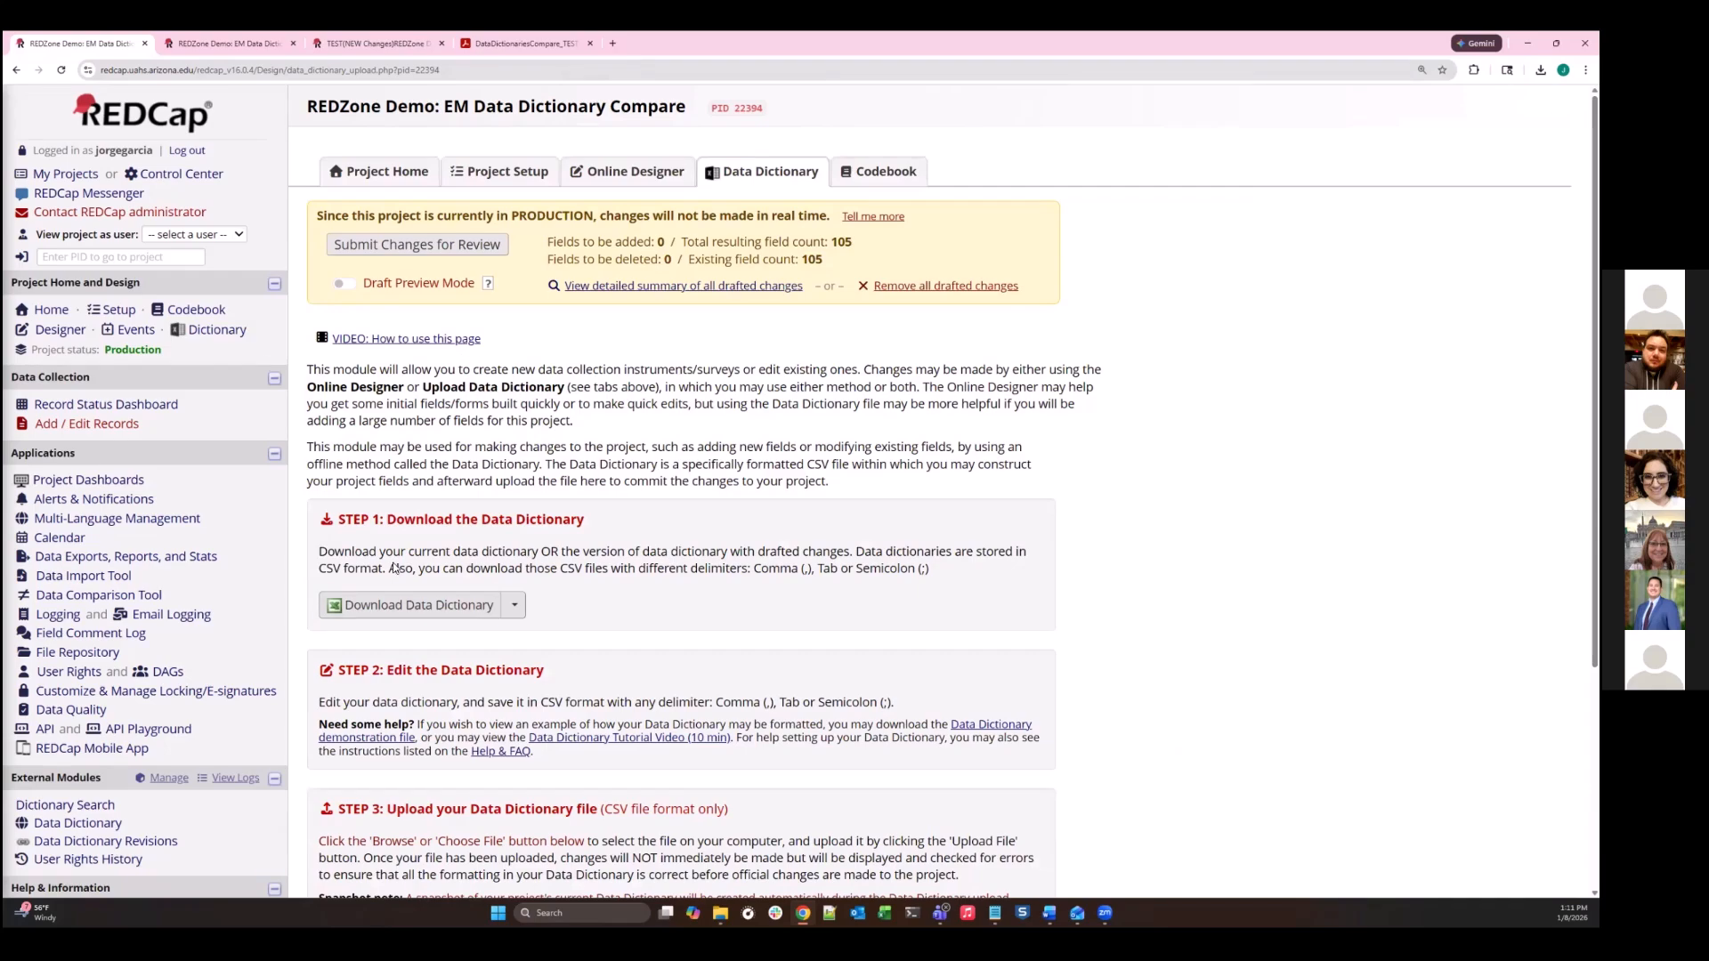
- Upload (NEW)ChangesREDZoneDemoEMDat_DataDictionary_2025-12-23.csv to the production project's Data Dictionary and commit the changes to the draft
{"action": "scroll", "coordinate": [394, 571], "scroll_direction": "down", "scroll_amount": 2}
{"action": "scroll", "coordinate": [215, 286], "scroll_direction": "up", "scroll_amount": 2}
{"action": "scroll", "coordinate": [434, 554], "scroll_direction": "down", "scroll_amount": 4}
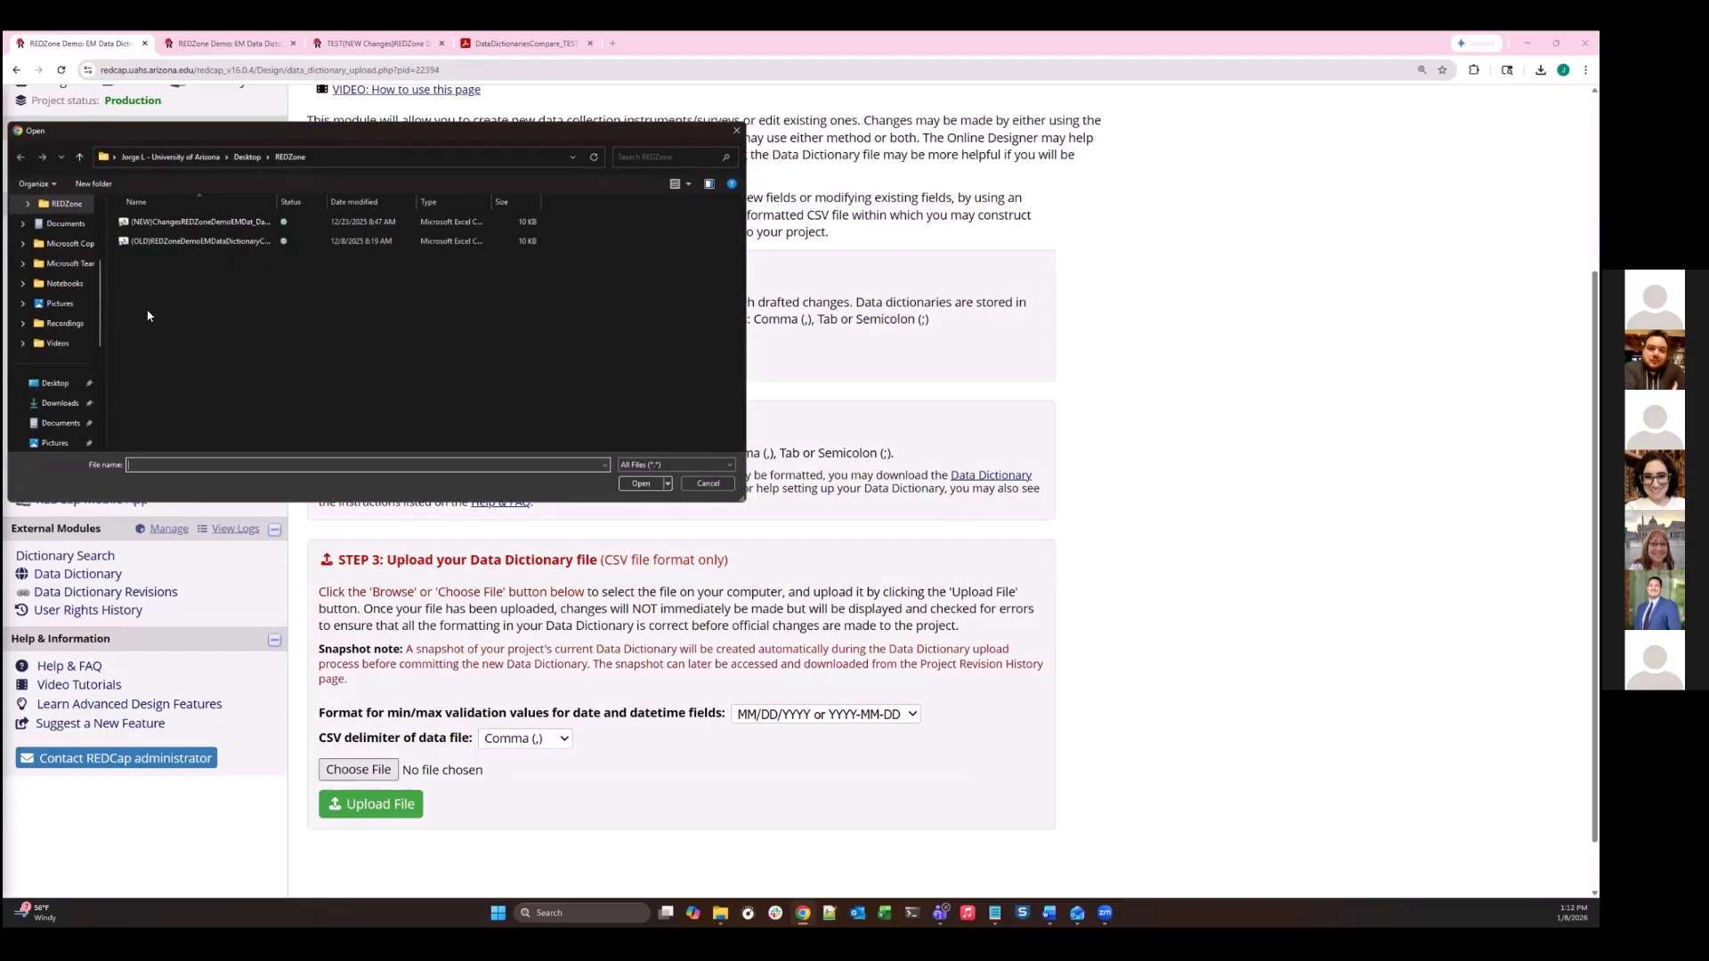
{"action": "left_click", "coordinate": [205, 222]}
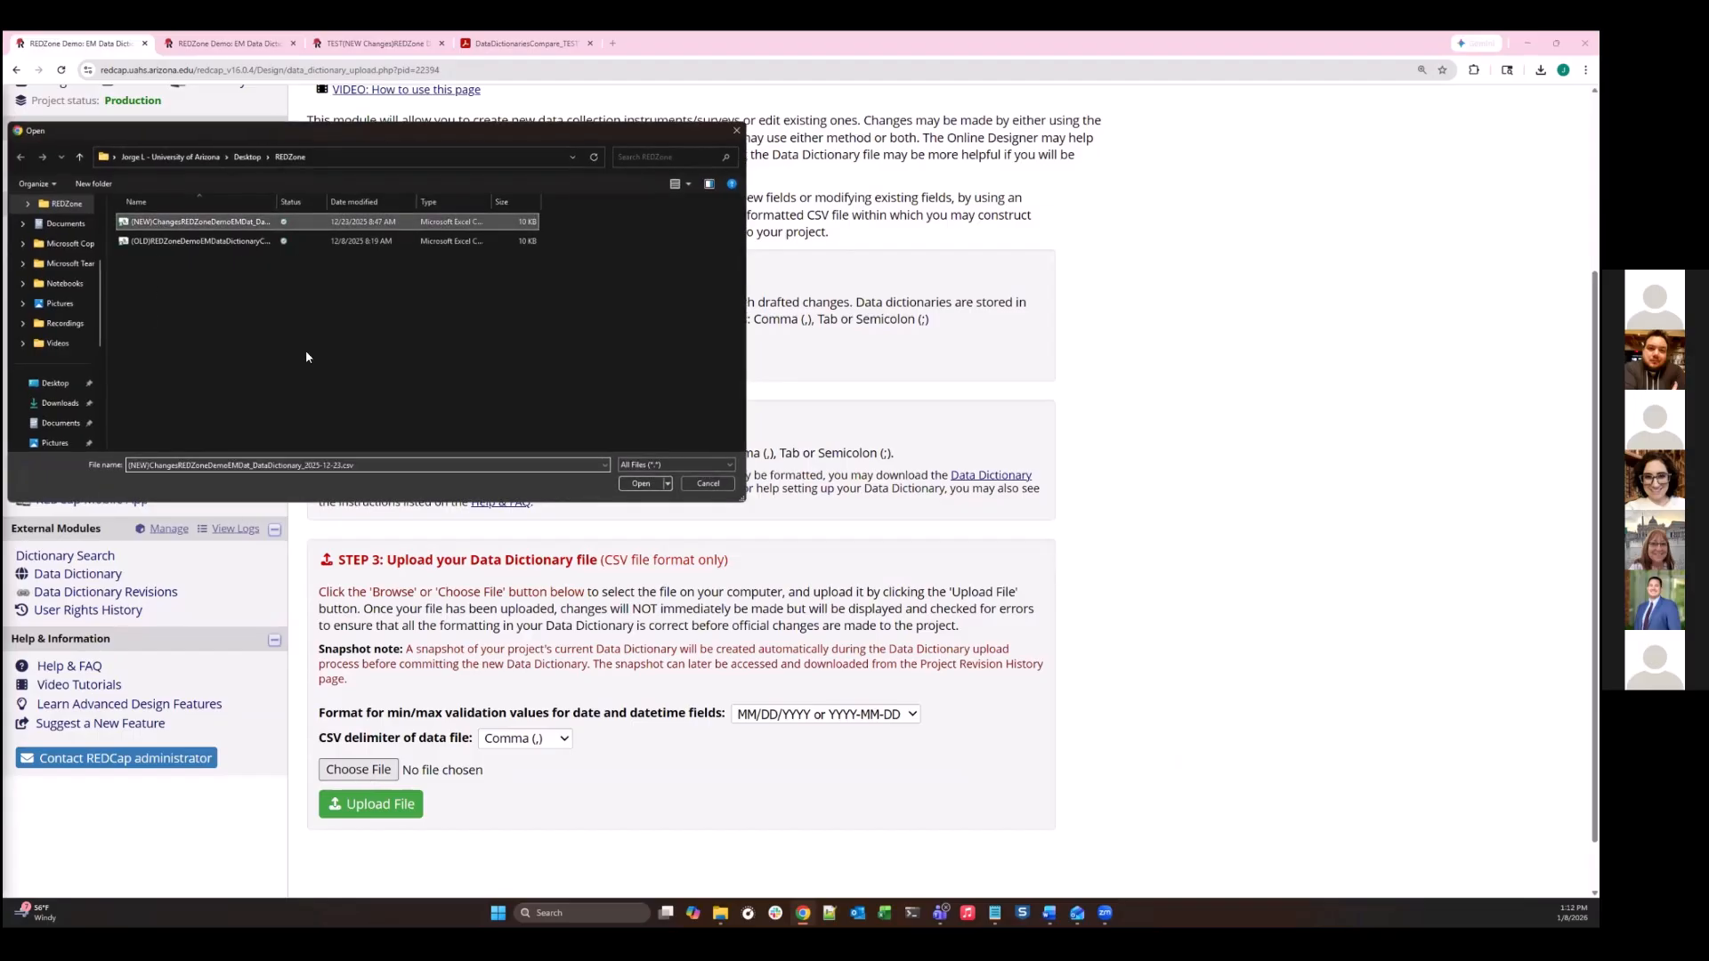
{"action": "left_click", "coordinate": [651, 487]}
{"action": "left_click", "coordinate": [372, 812]}
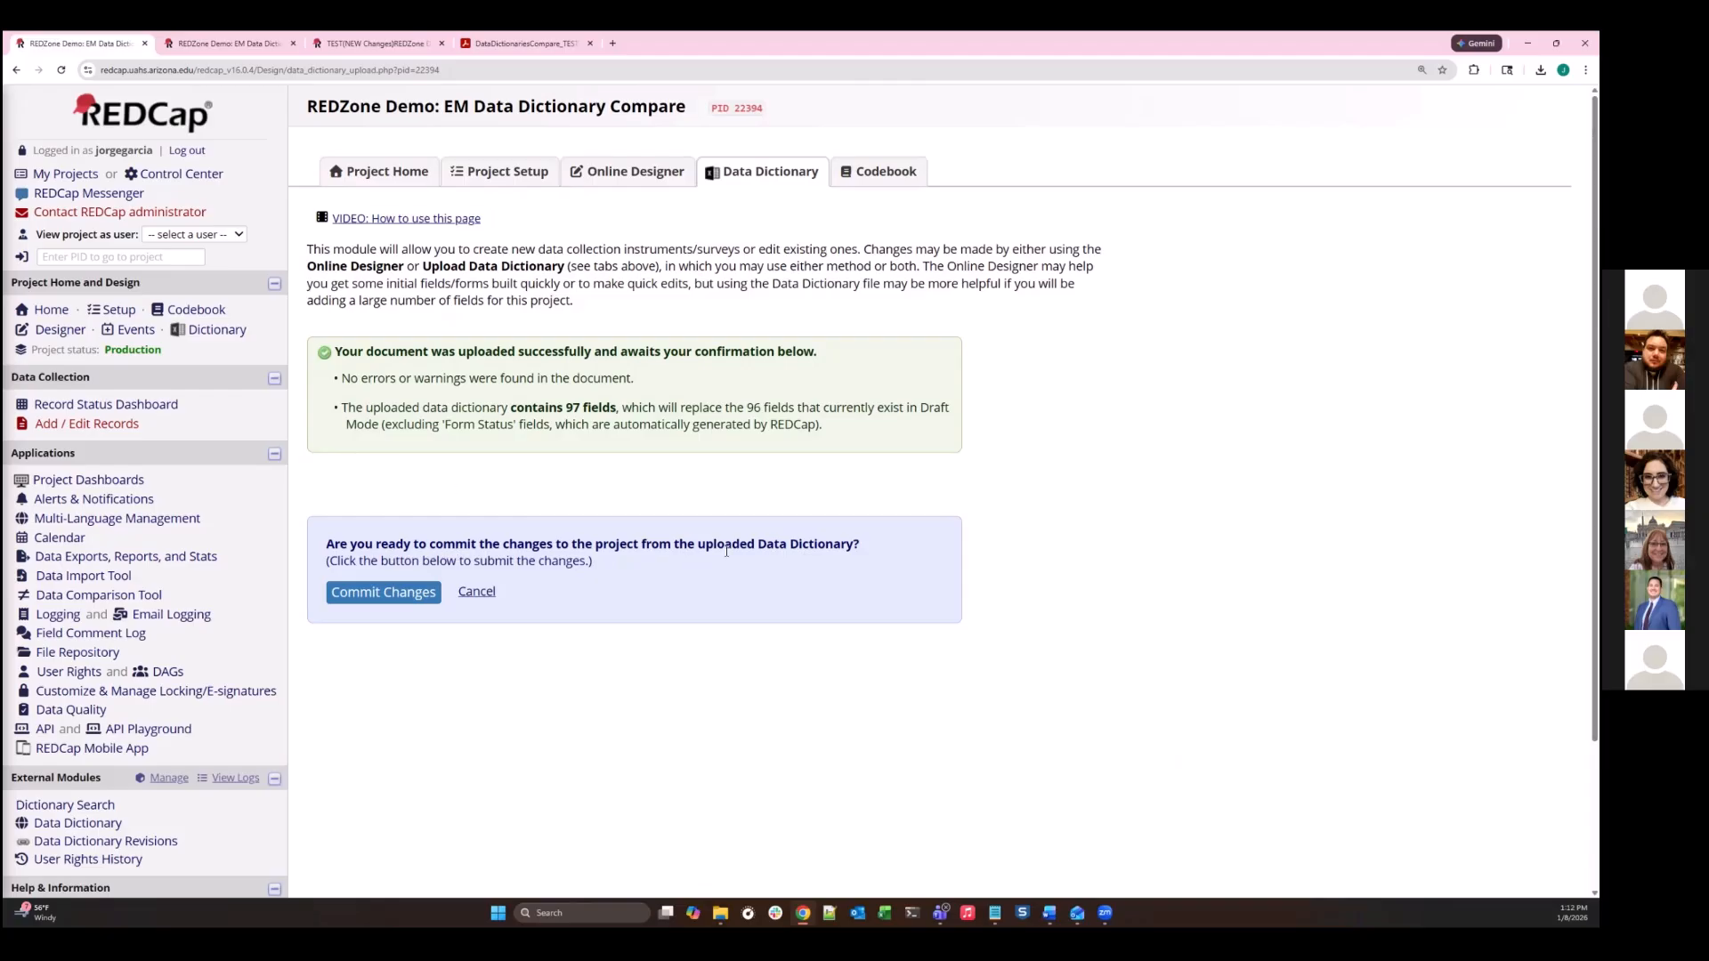
{"action": "left_click", "coordinate": [396, 593]}
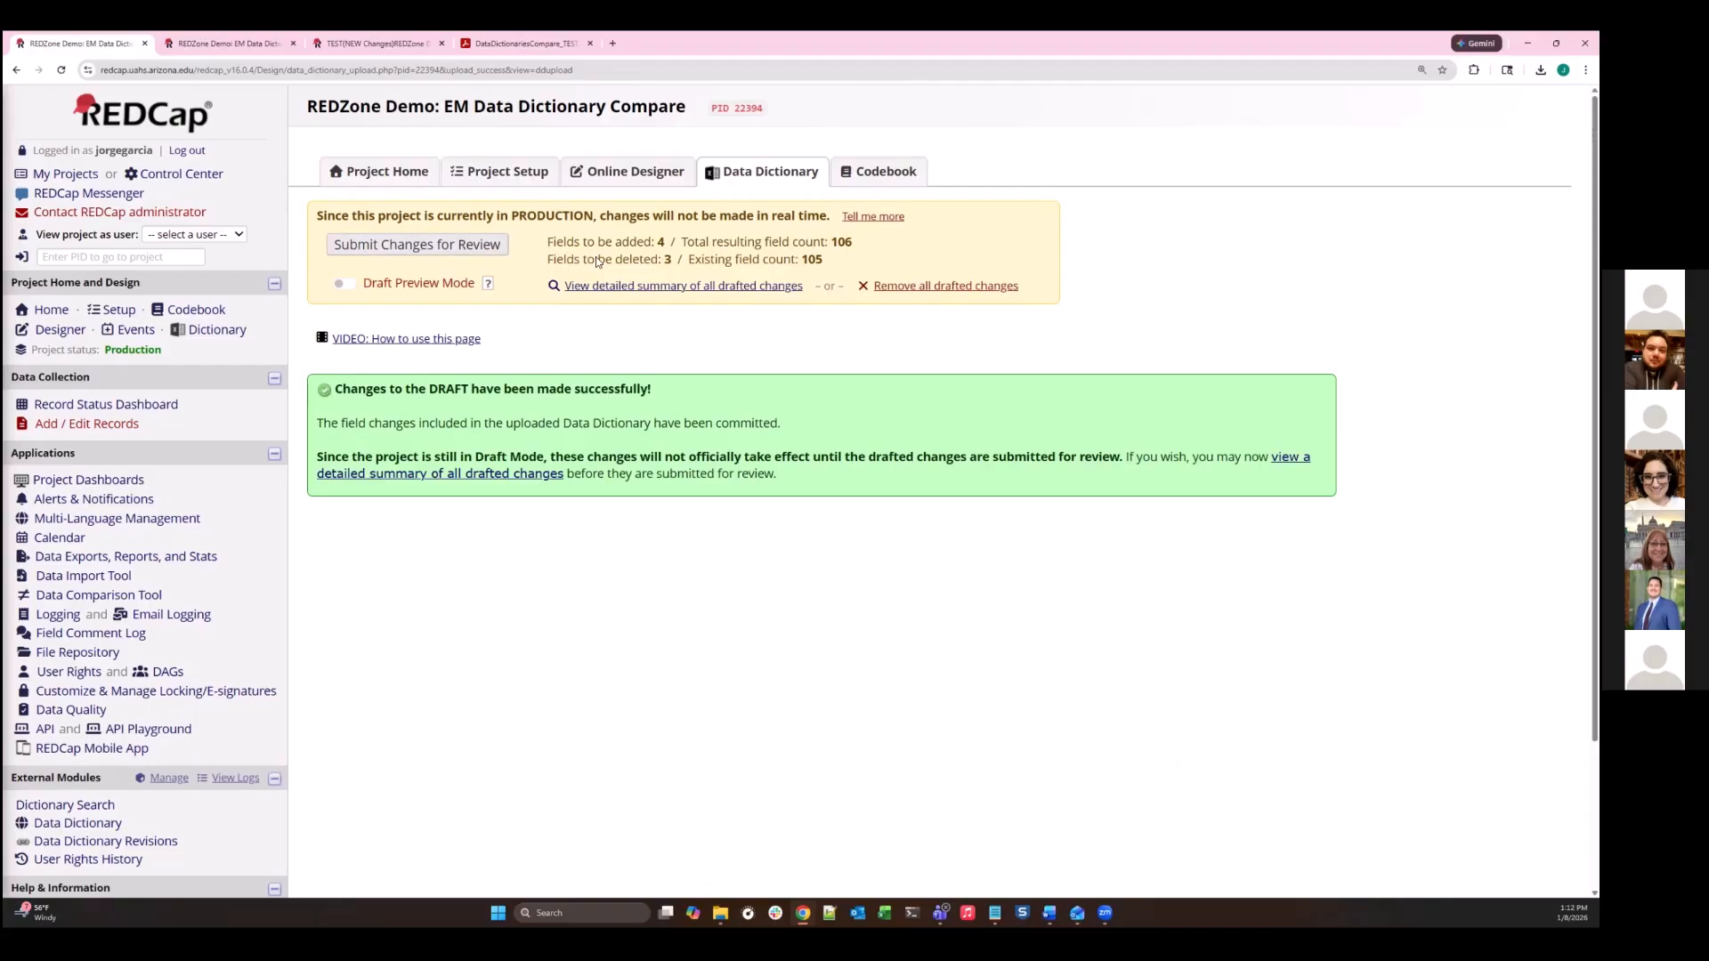
- Open the detailed summary of all drafted changes and examine its added, modified and deleted fields, colour key and table of changes
{"action": "left_click", "coordinate": [596, 286]}
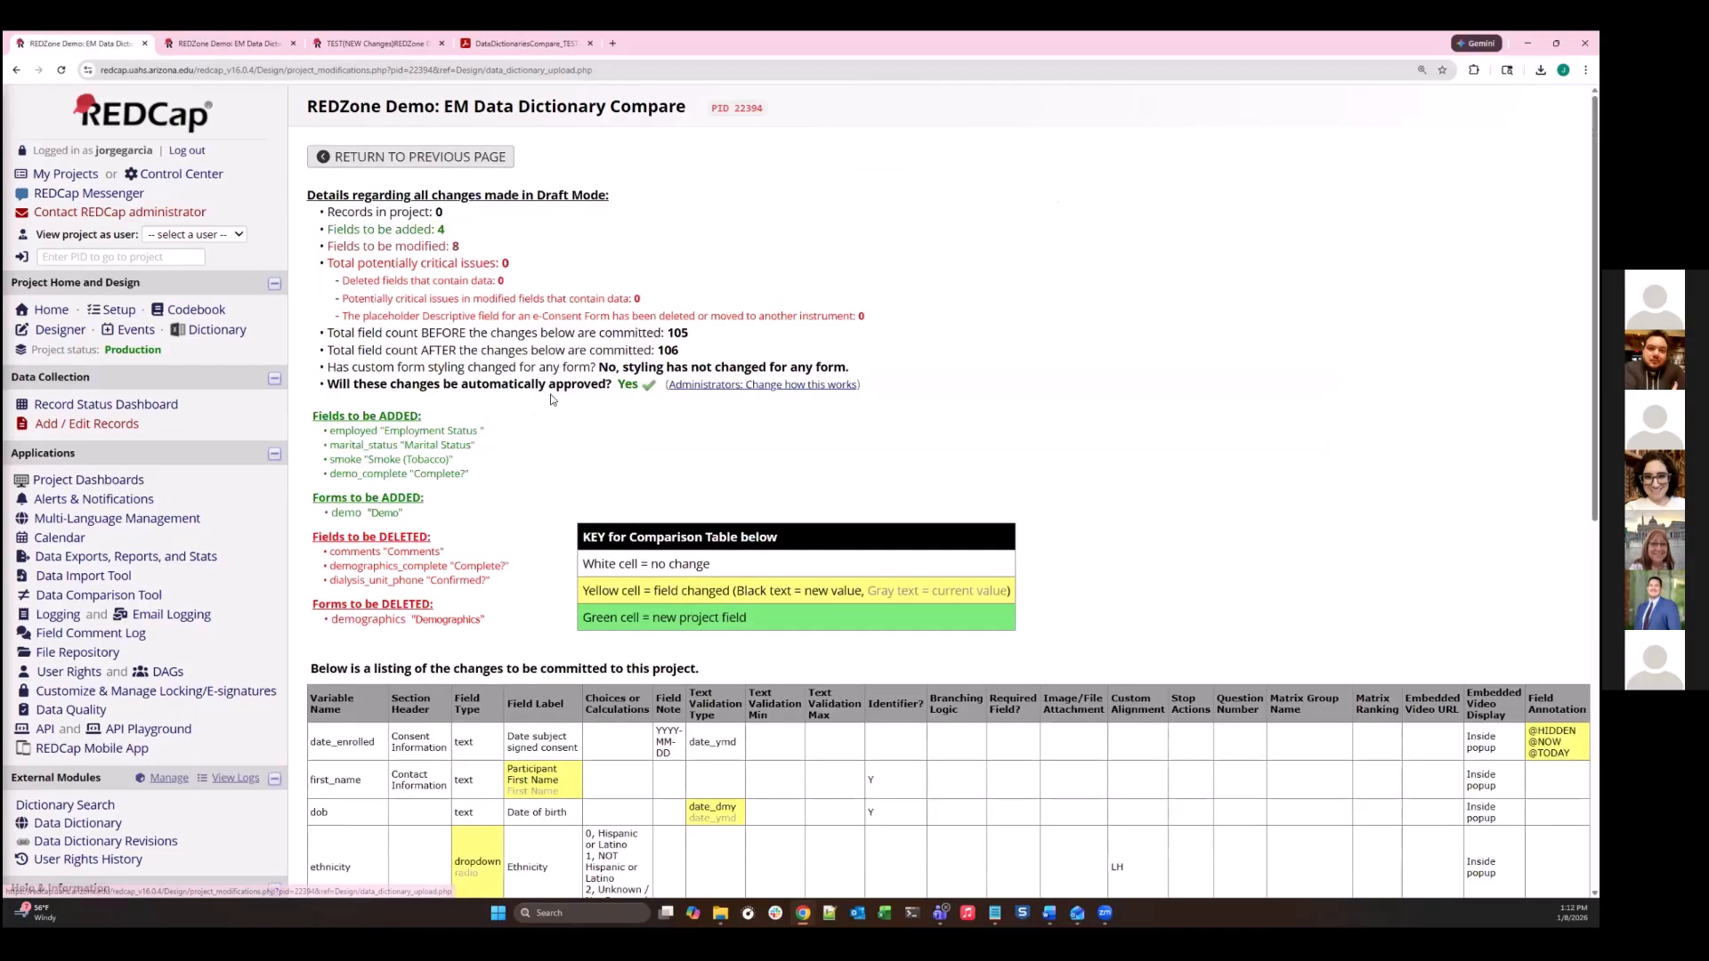
{"action": "scroll", "coordinate": [535, 385], "scroll_direction": "down", "scroll_amount": 2}
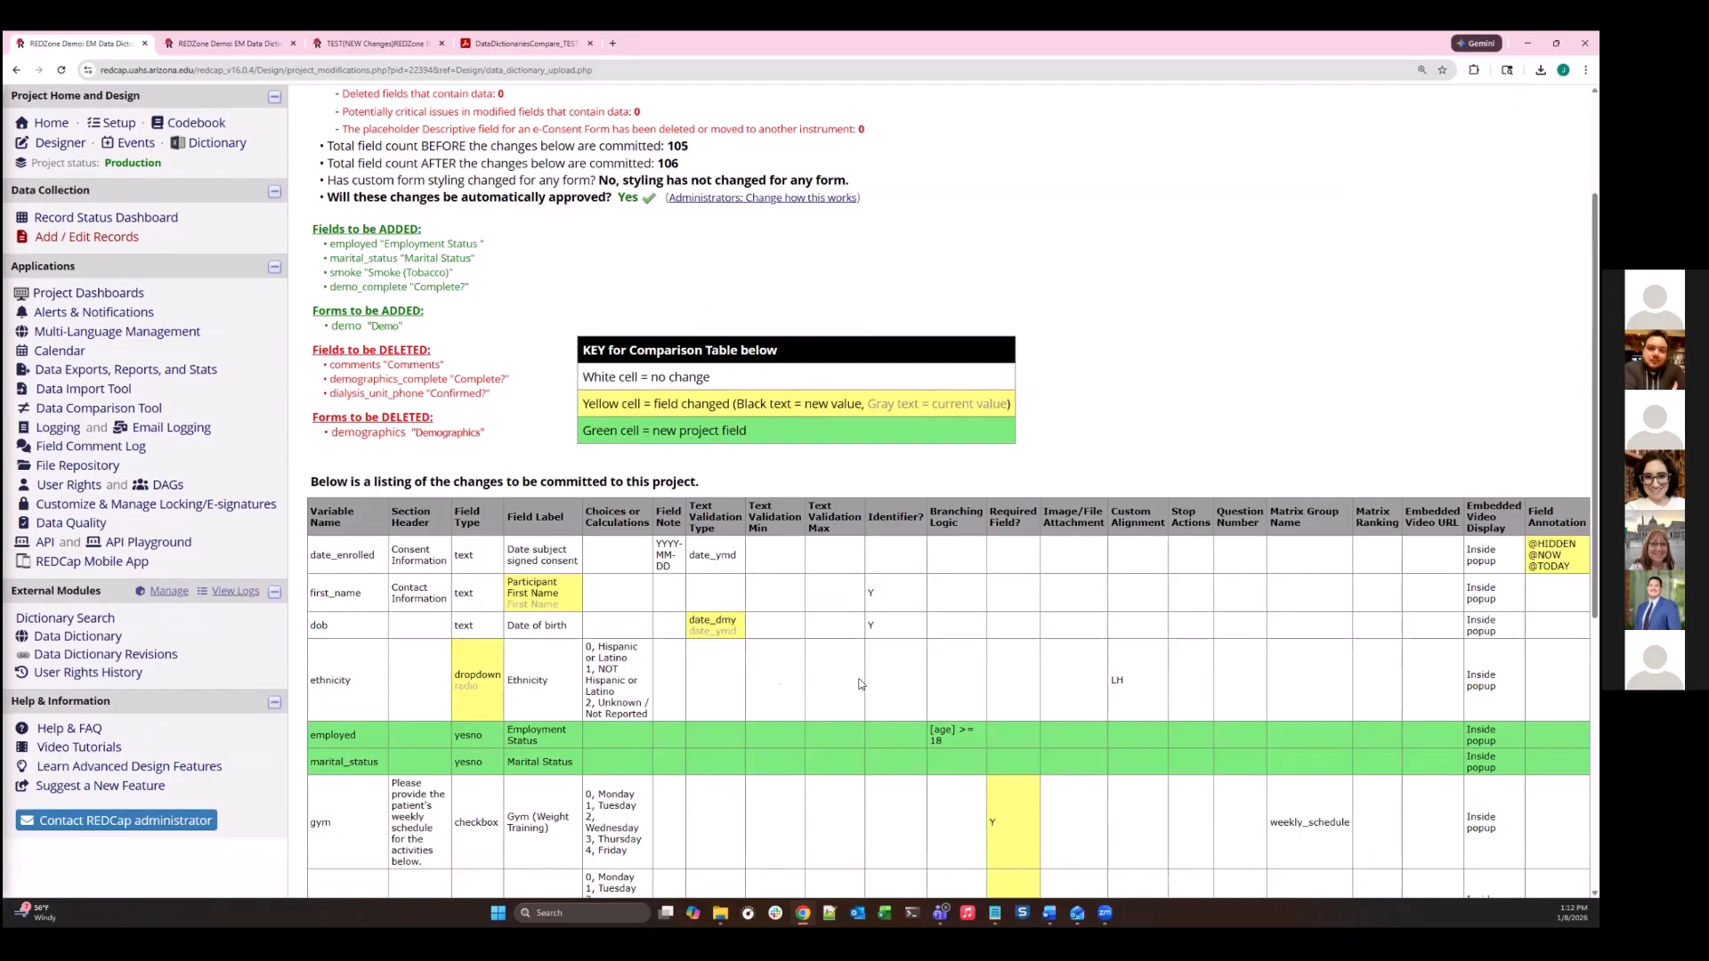
{"action": "scroll", "coordinate": [757, 633], "scroll_direction": "down", "scroll_amount": 2}
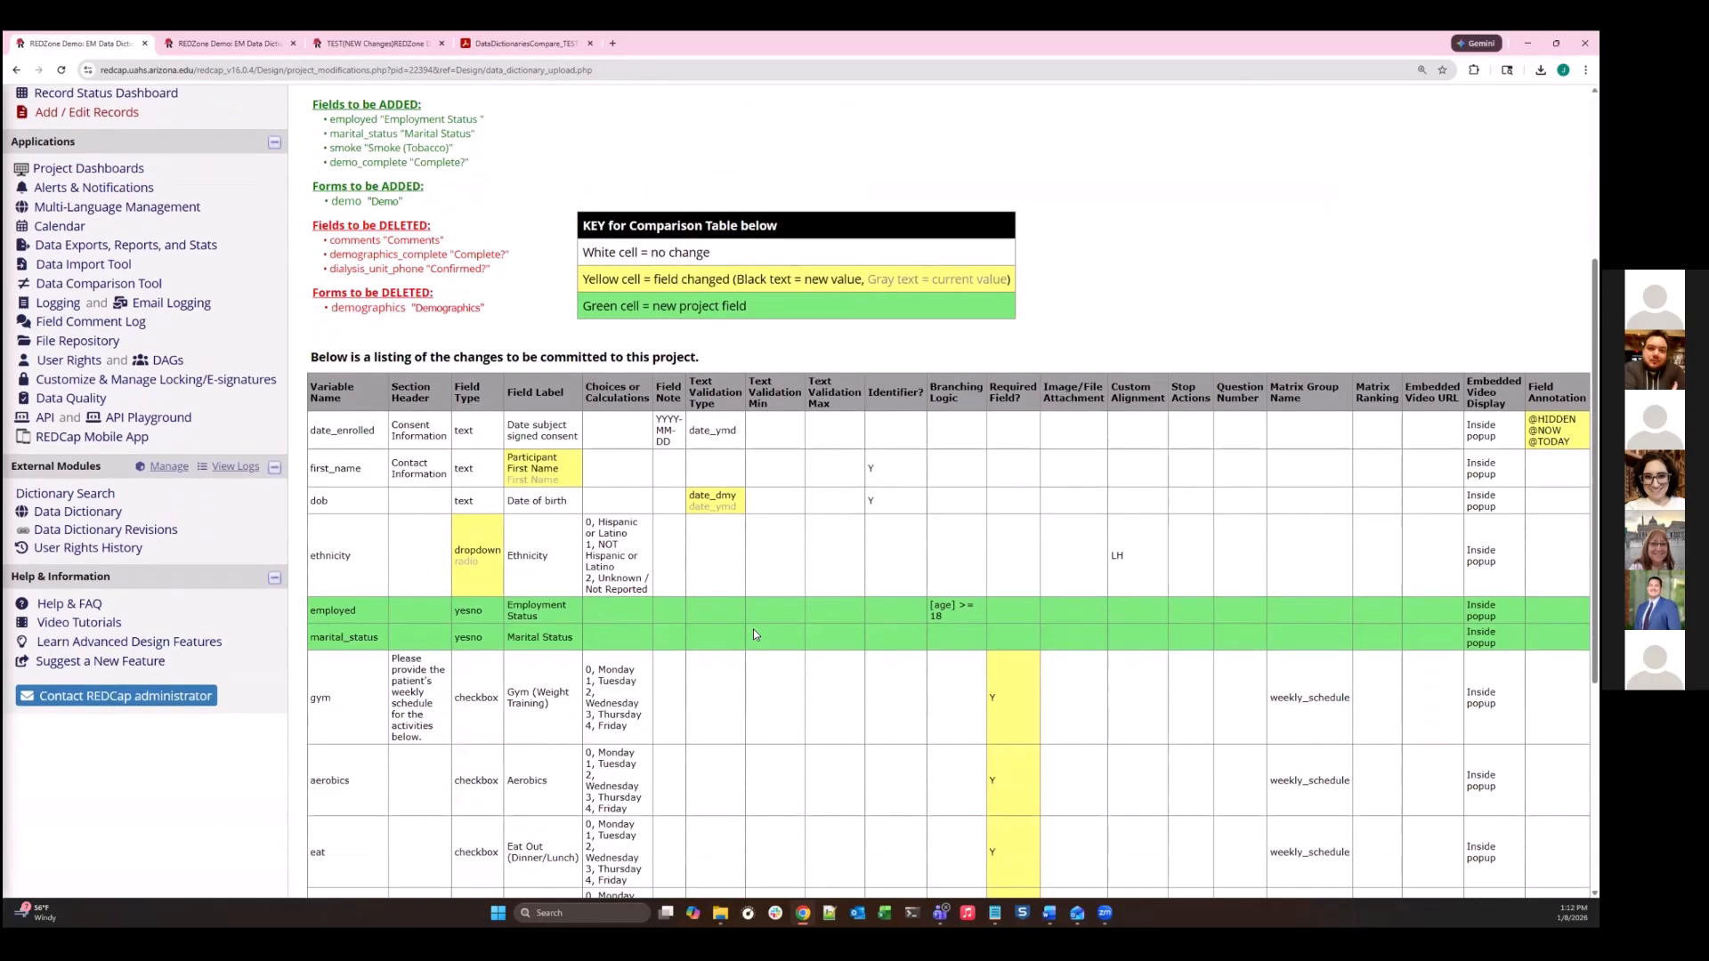
{"action": "scroll", "coordinate": [637, 549], "scroll_direction": "up", "scroll_amount": 3}
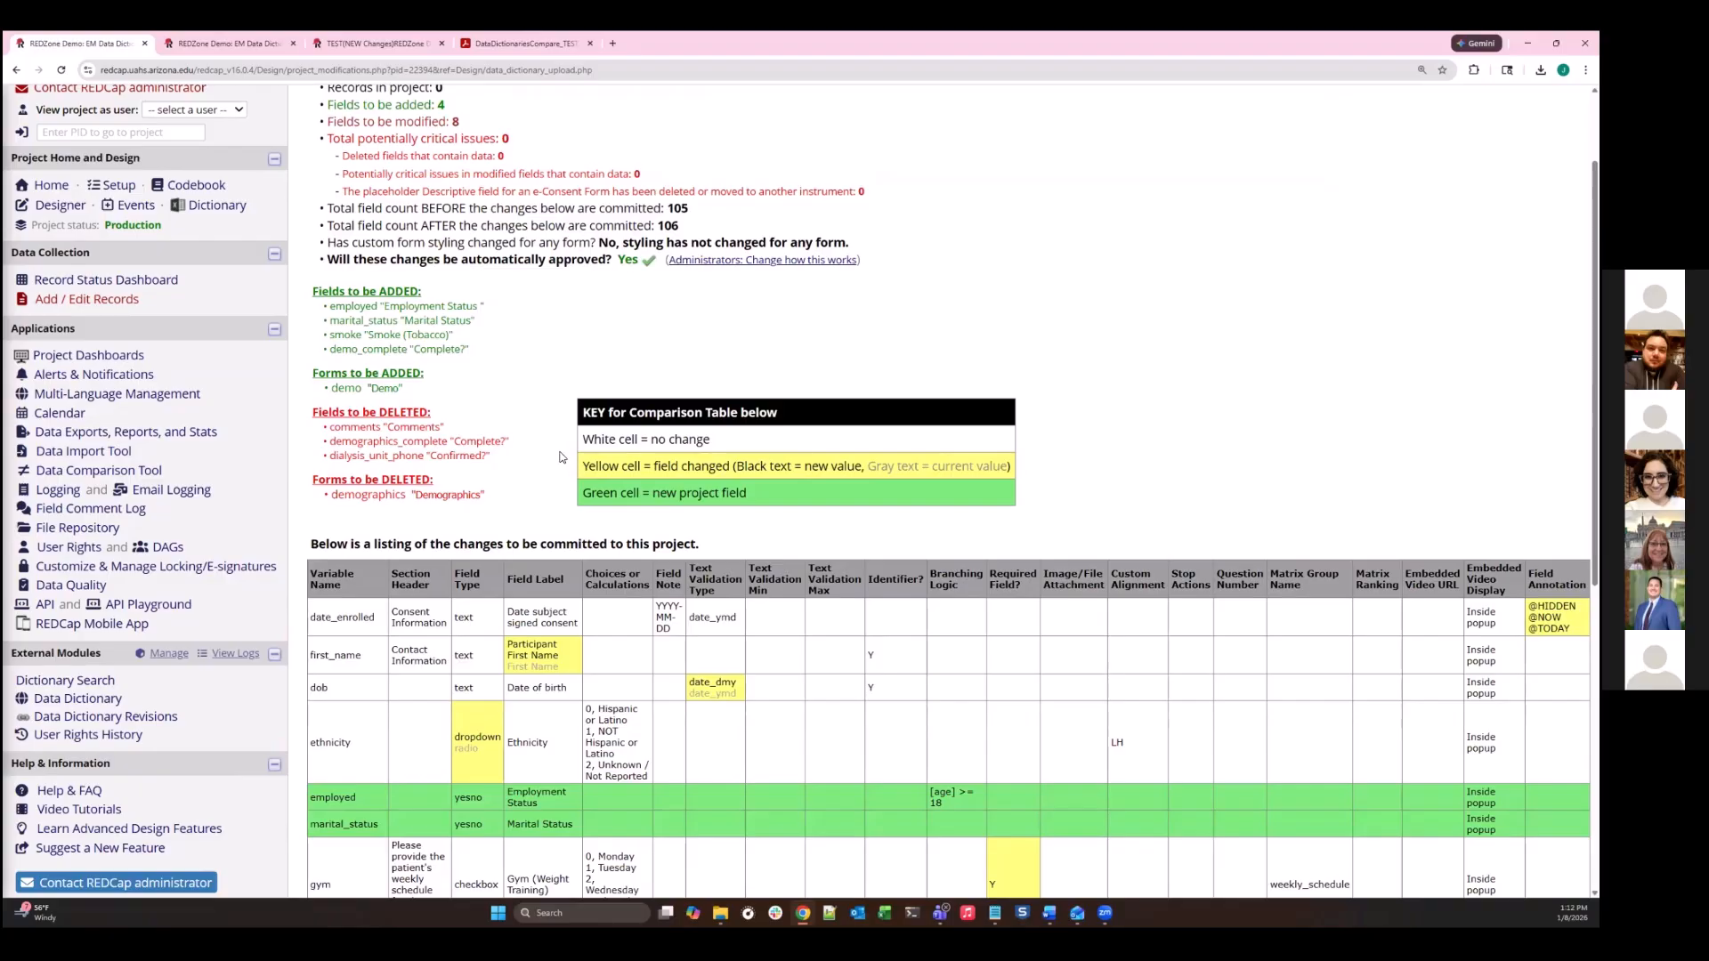
{"action": "scroll", "coordinate": [570, 463], "scroll_direction": "up", "scroll_amount": 1}
{"action": "scroll", "coordinate": [473, 381], "scroll_direction": "up", "scroll_amount": 1}
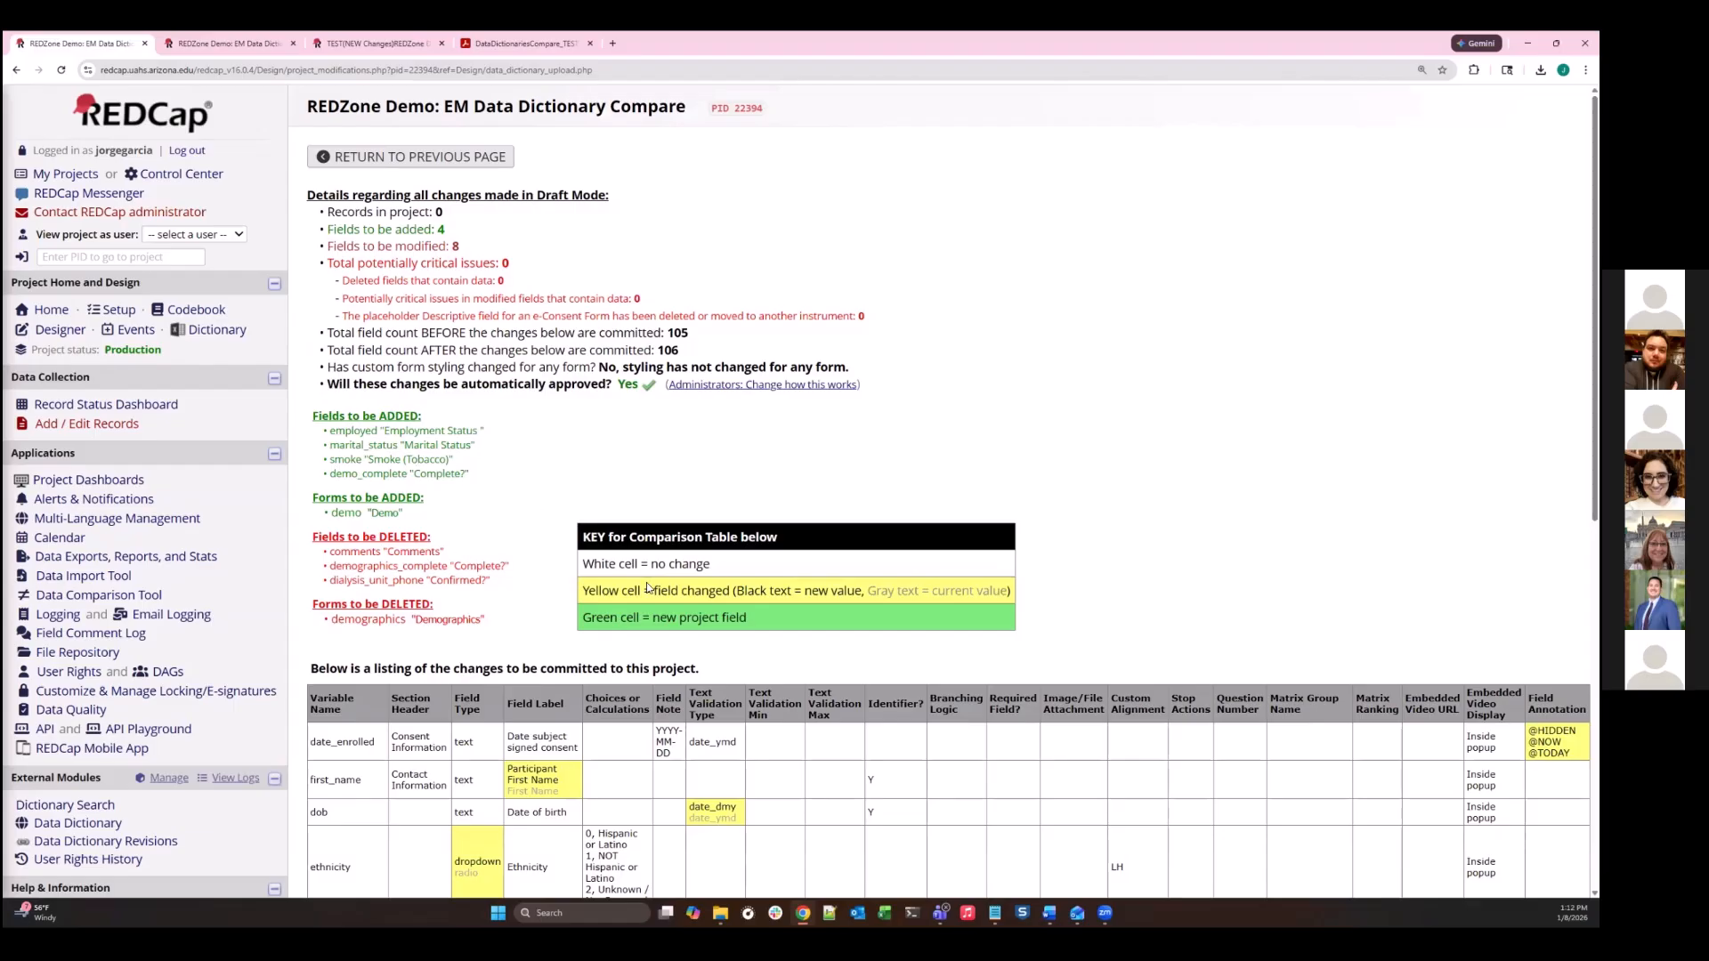
{"action": "scroll", "coordinate": [661, 561], "scroll_direction": "down", "scroll_amount": 1}
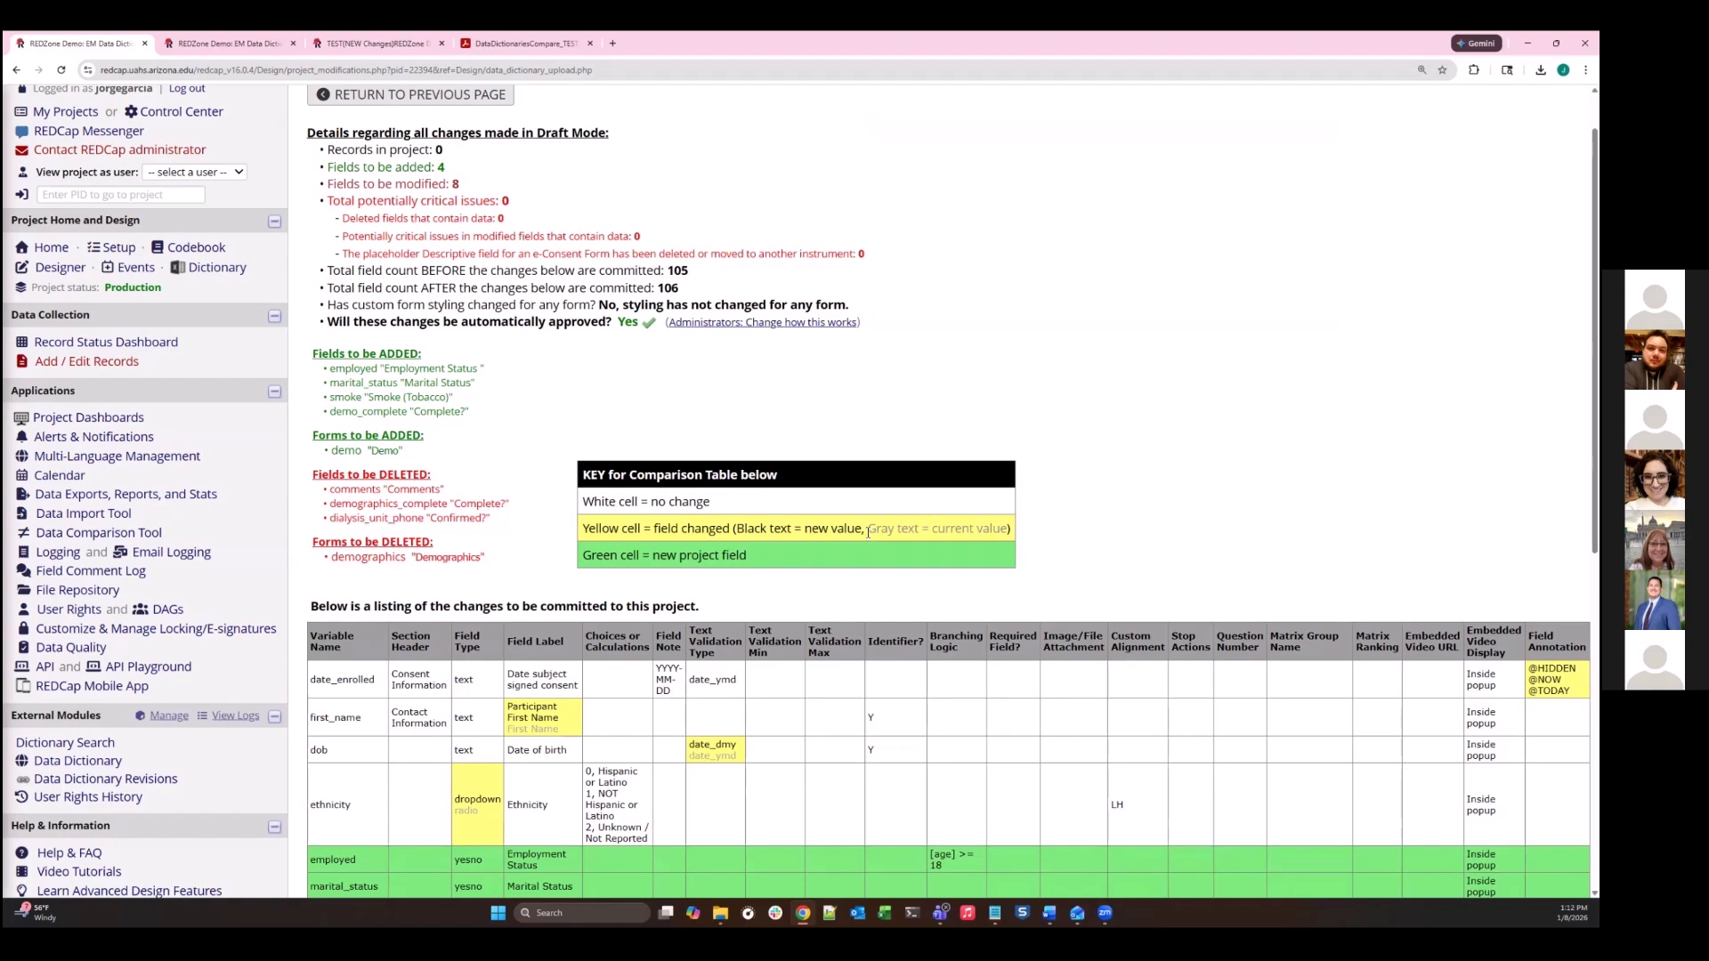
{"action": "left_click_drag", "start_coordinate": [868, 532], "coordinate": [963, 528]}
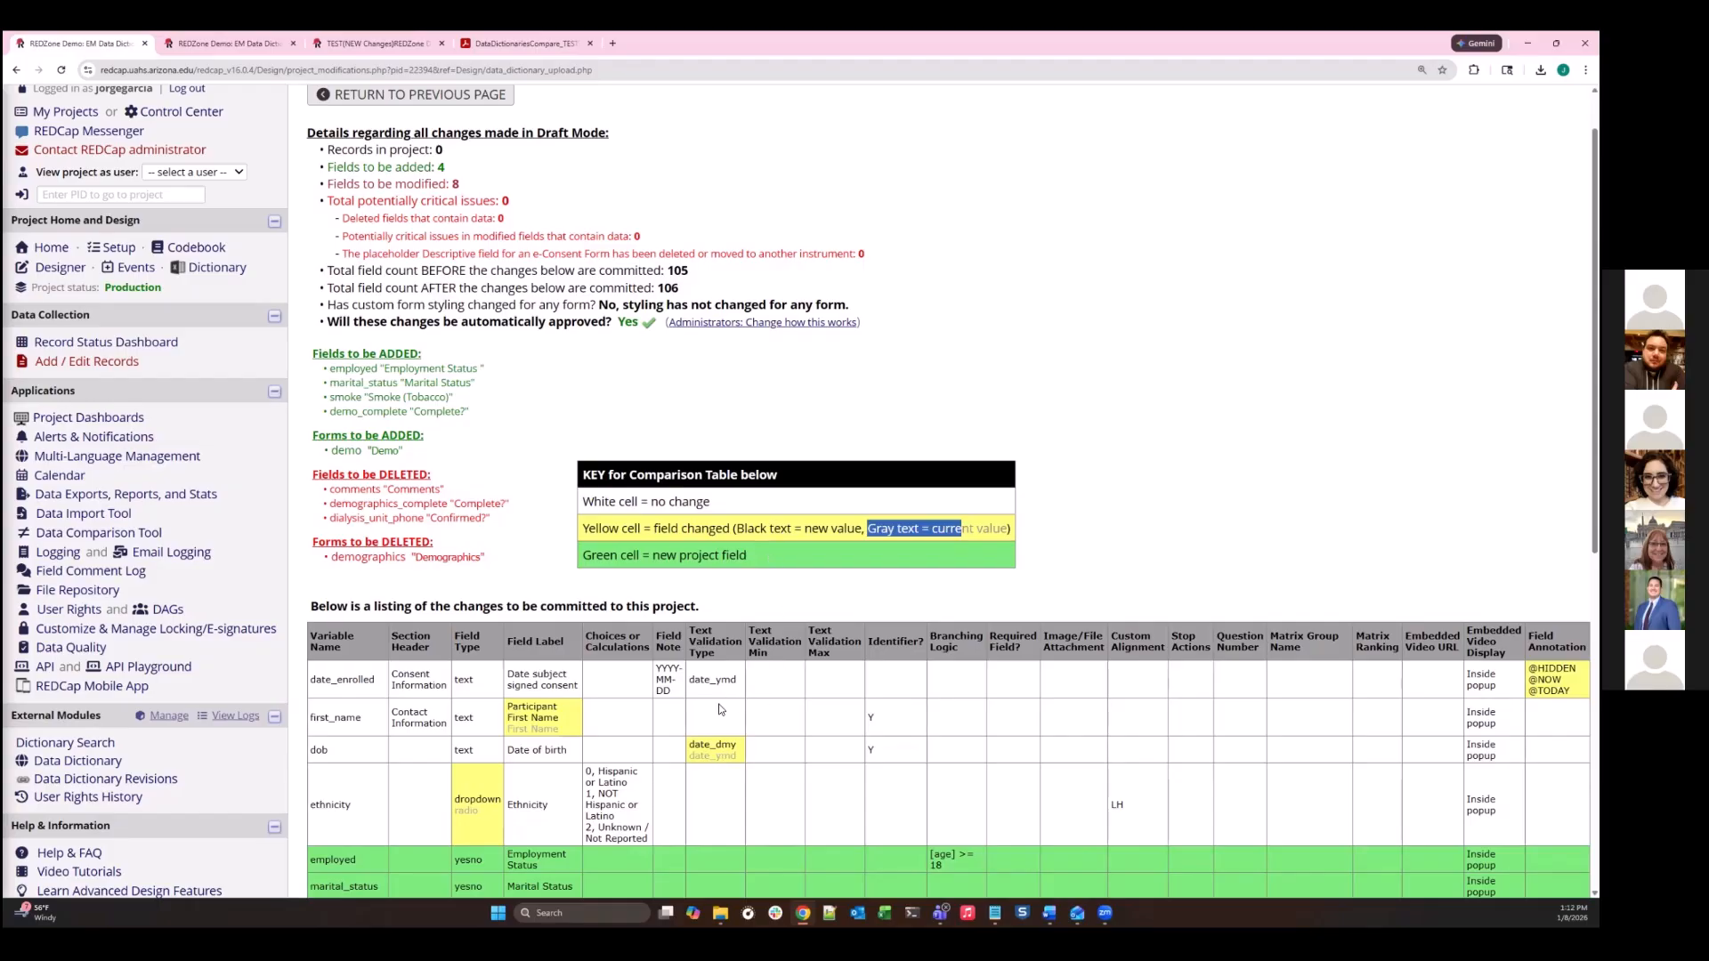
{"action": "left_click_drag", "start_coordinate": [737, 745], "coordinate": [700, 745]}
{"action": "left_click", "coordinate": [795, 674]}
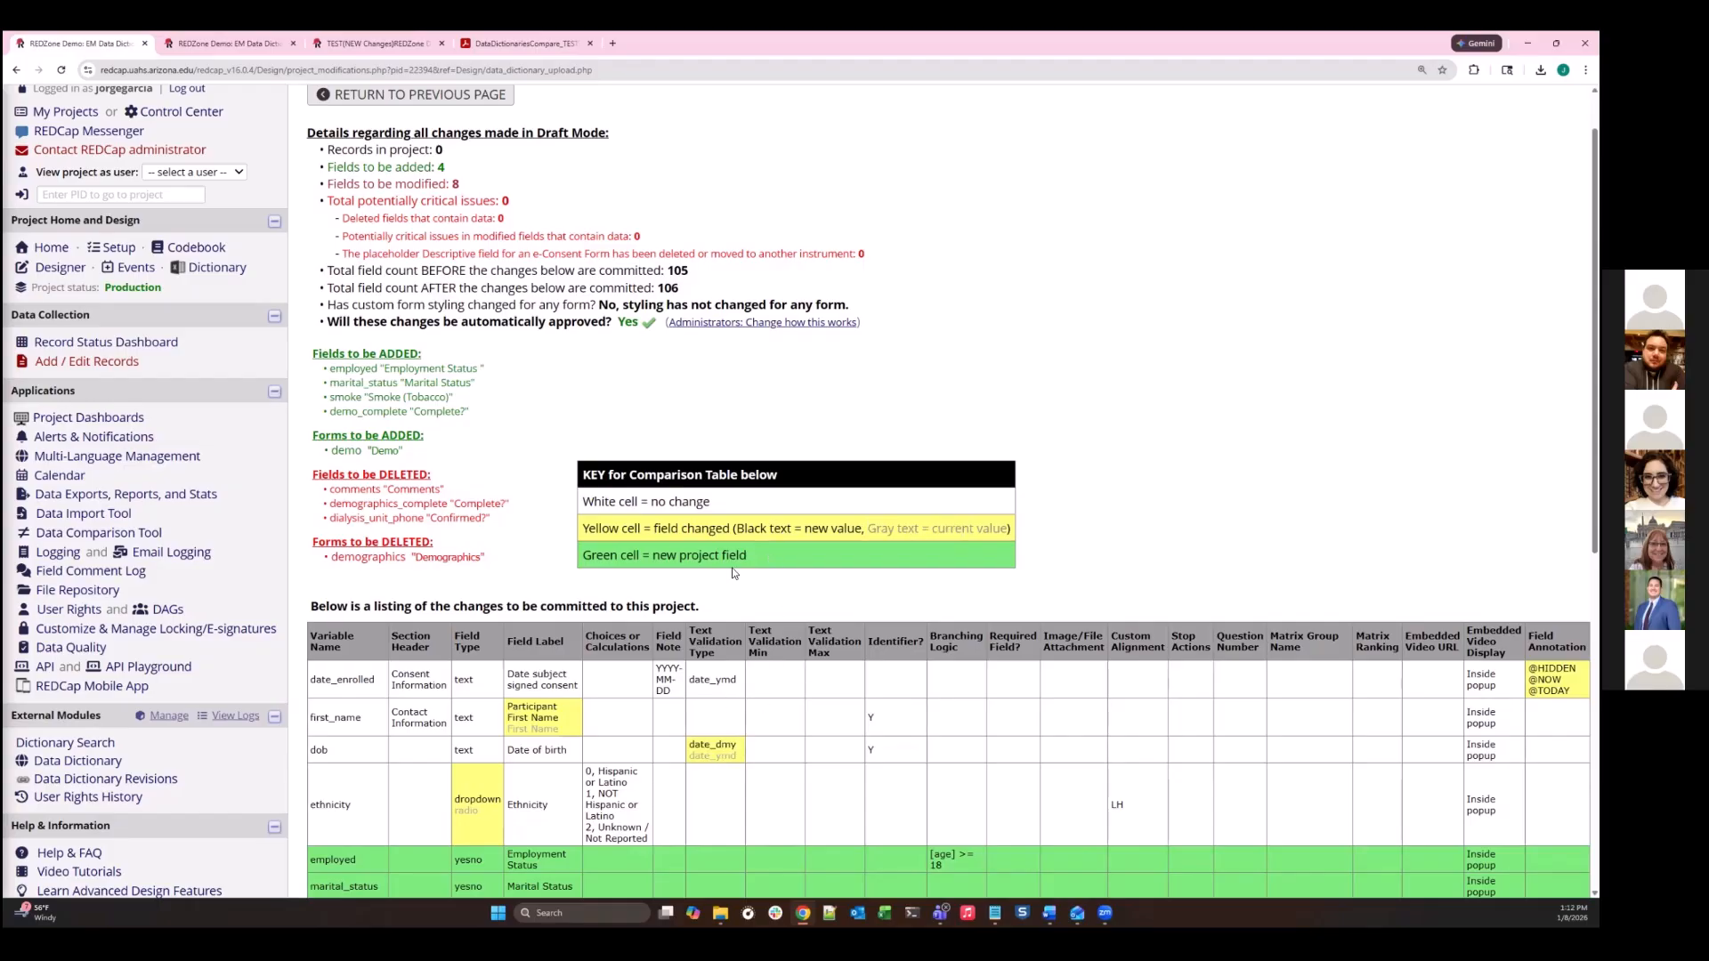
{"action": "scroll", "coordinate": [732, 569], "scroll_direction": "down", "scroll_amount": 2}
- Compare the drafted changes summary with the Data Dictionary module's comparison table in the duplicated tab
{"action": "left_click", "coordinate": [227, 42]}
{"action": "scroll", "coordinate": [723, 513], "scroll_direction": "down", "scroll_amount": 2}
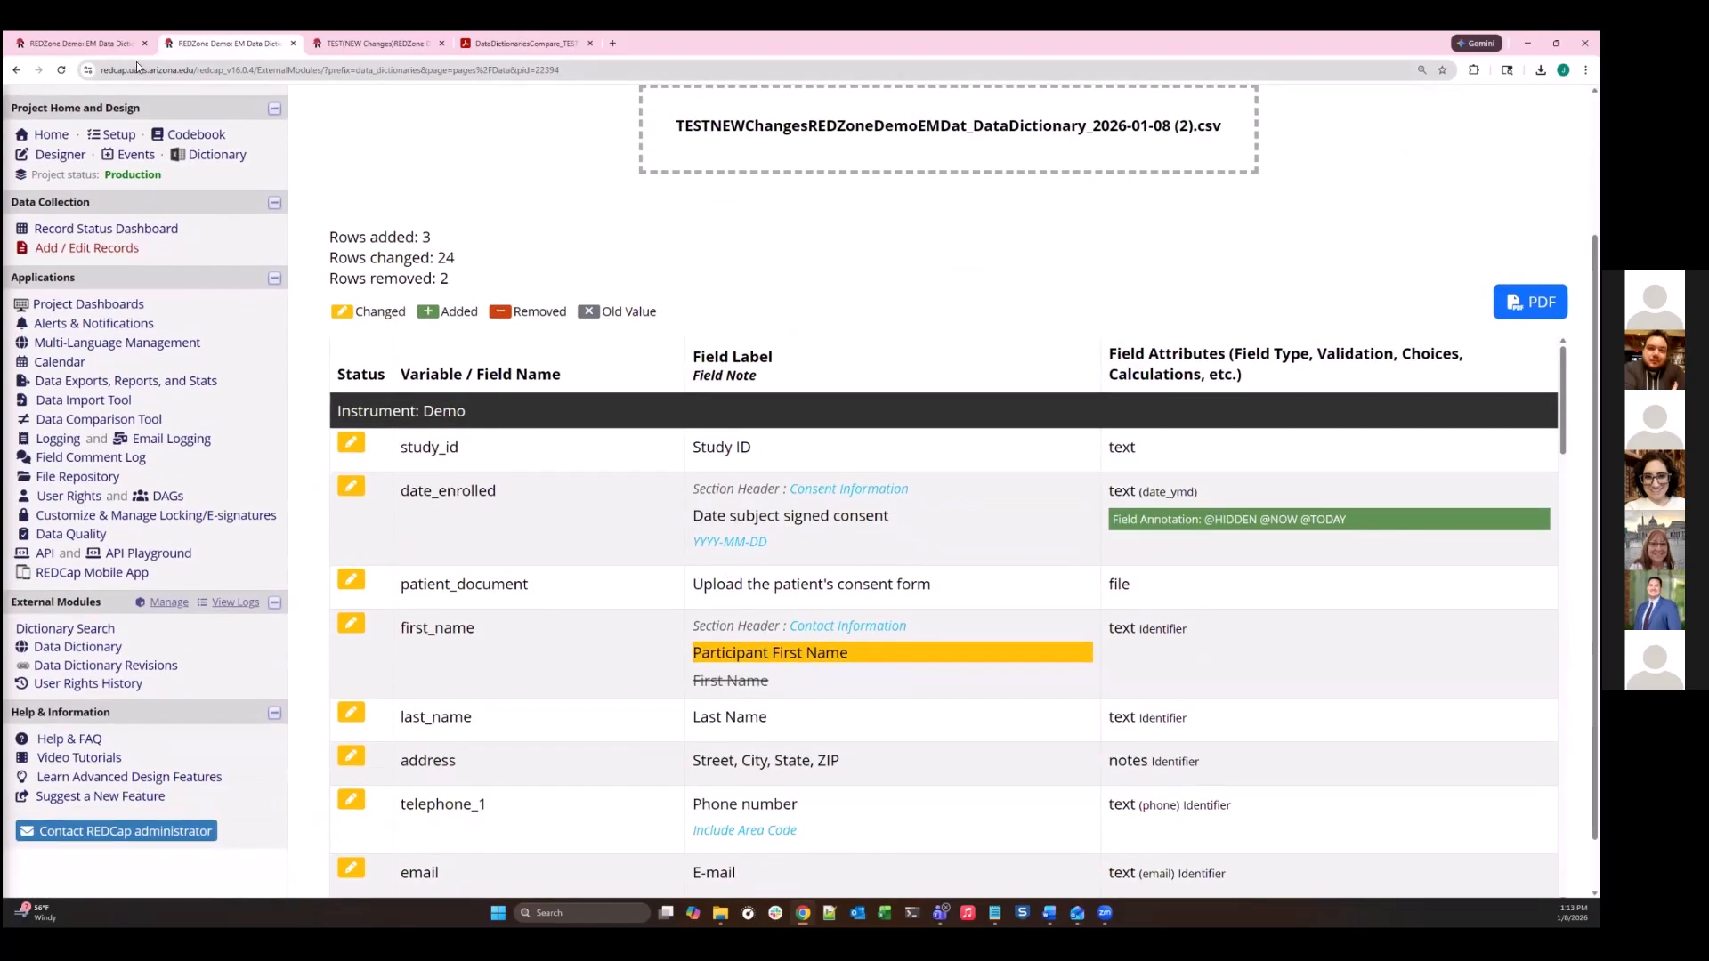
{"action": "left_click", "coordinate": [98, 43]}
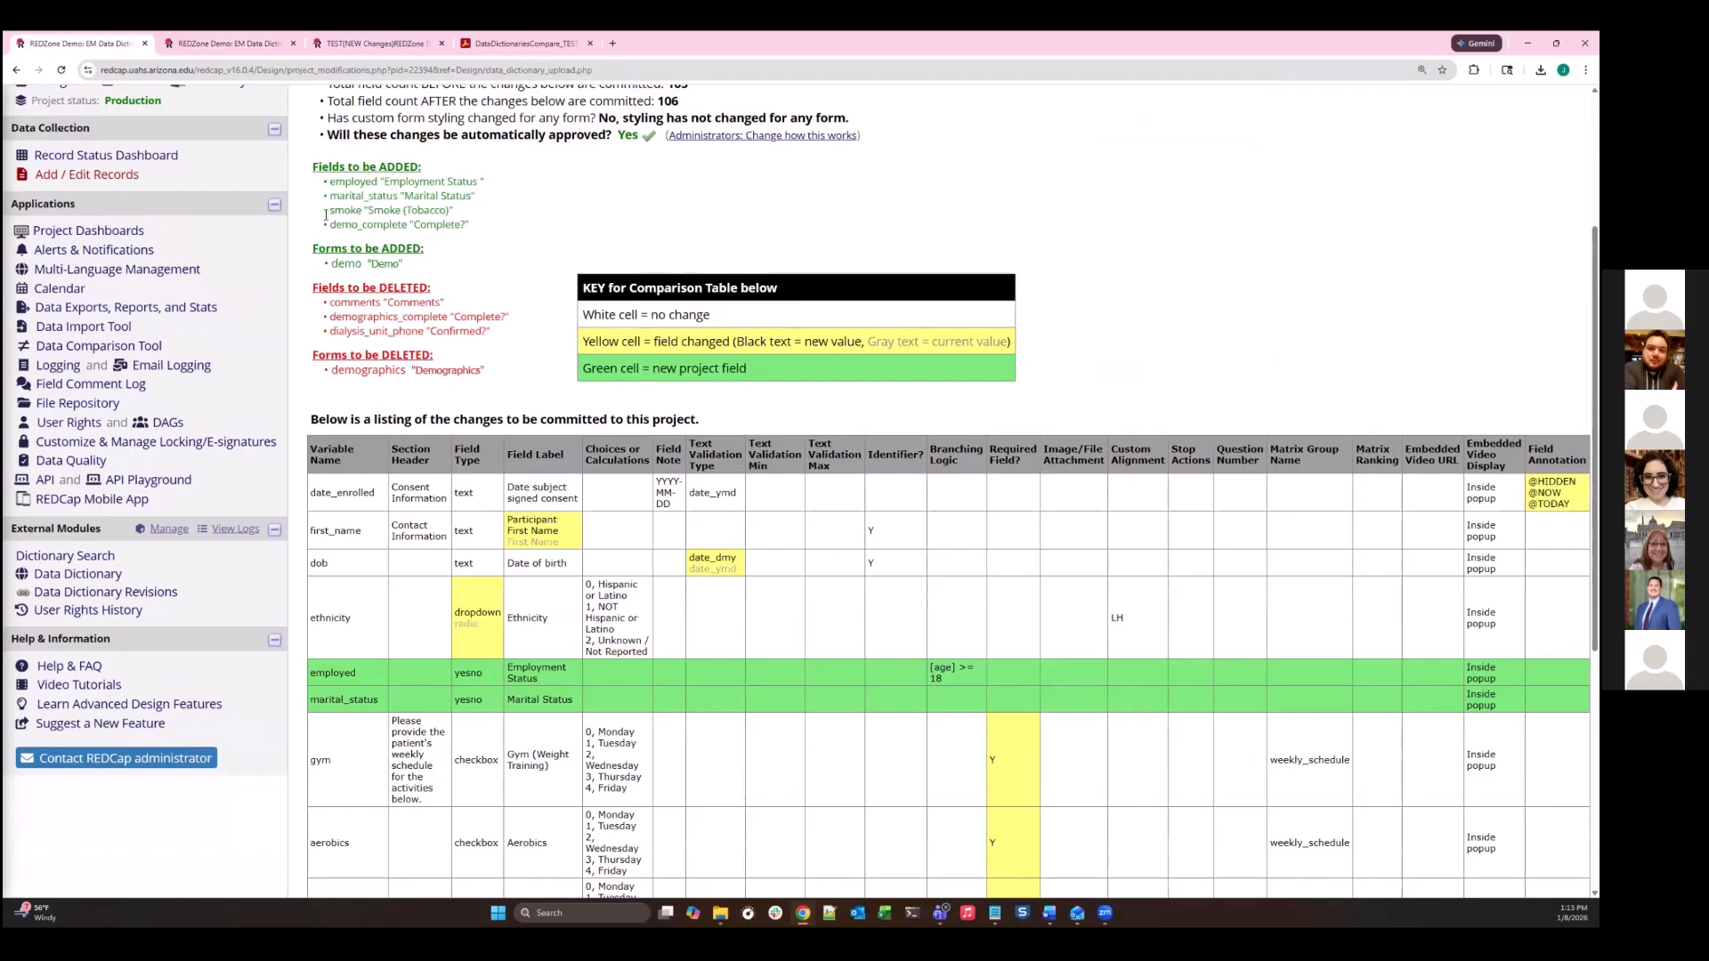
{"action": "left_click", "coordinate": [236, 39]}
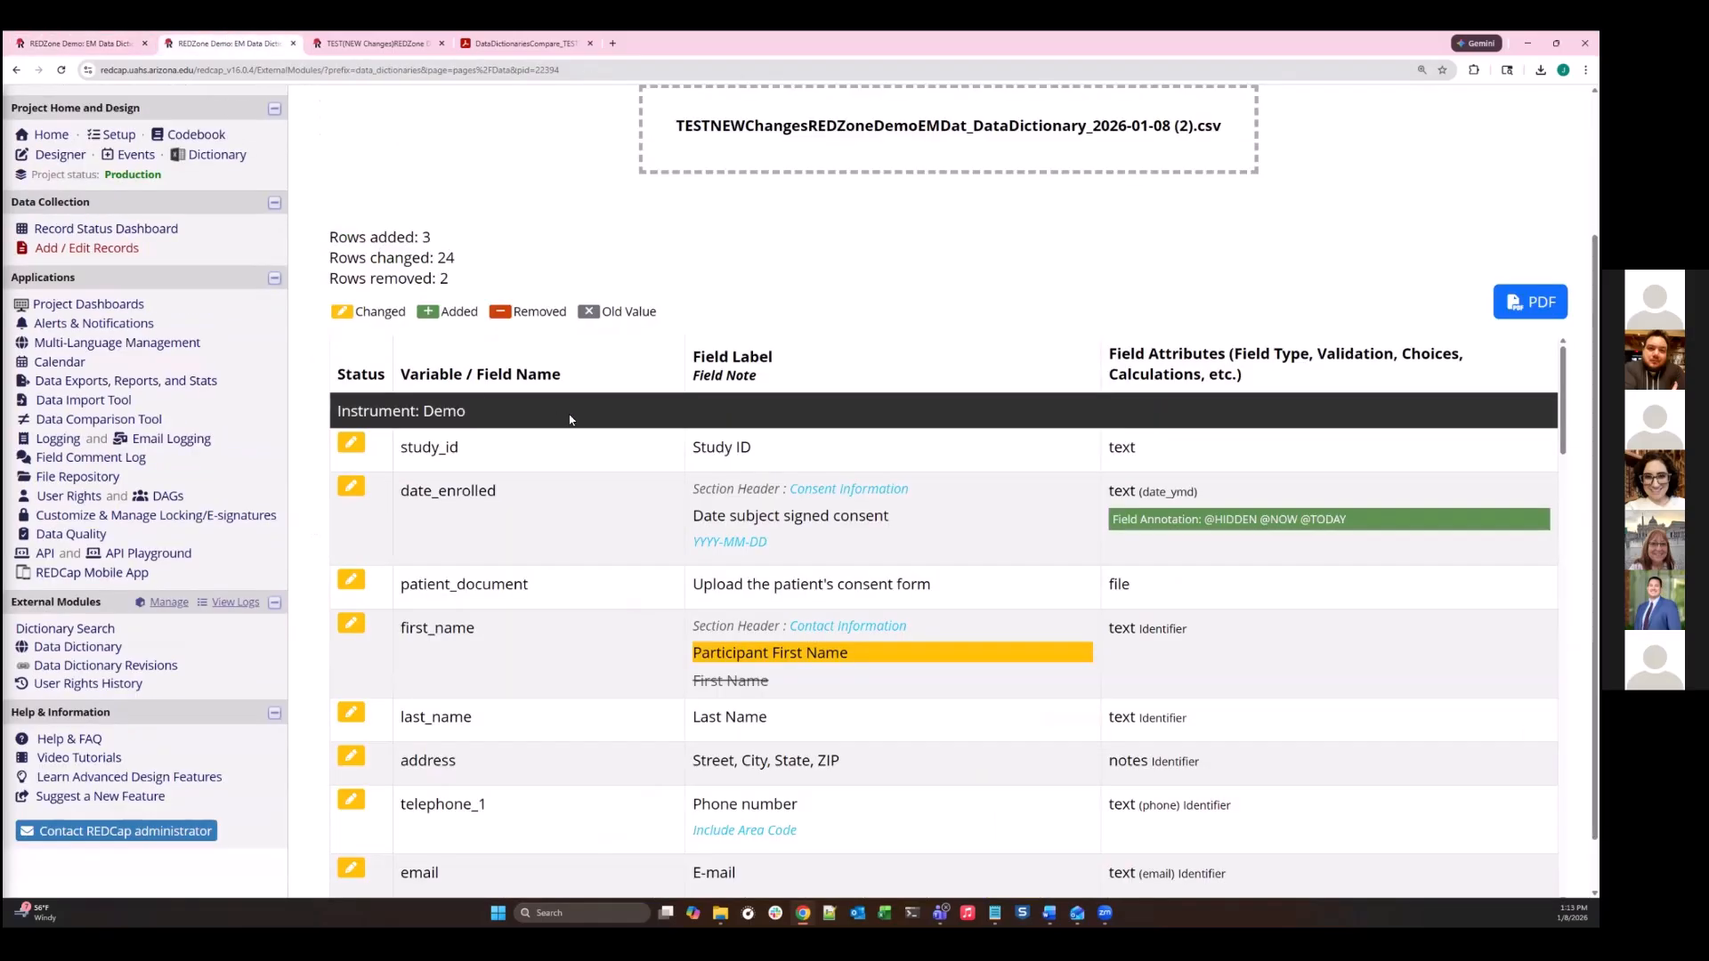
- Examine the module's comparison table against the drafted changes summary, including its added and deleted fields, colour key and table of changes
{"action": "scroll", "coordinate": [935, 512], "scroll_direction": "down", "scroll_amount": 4}
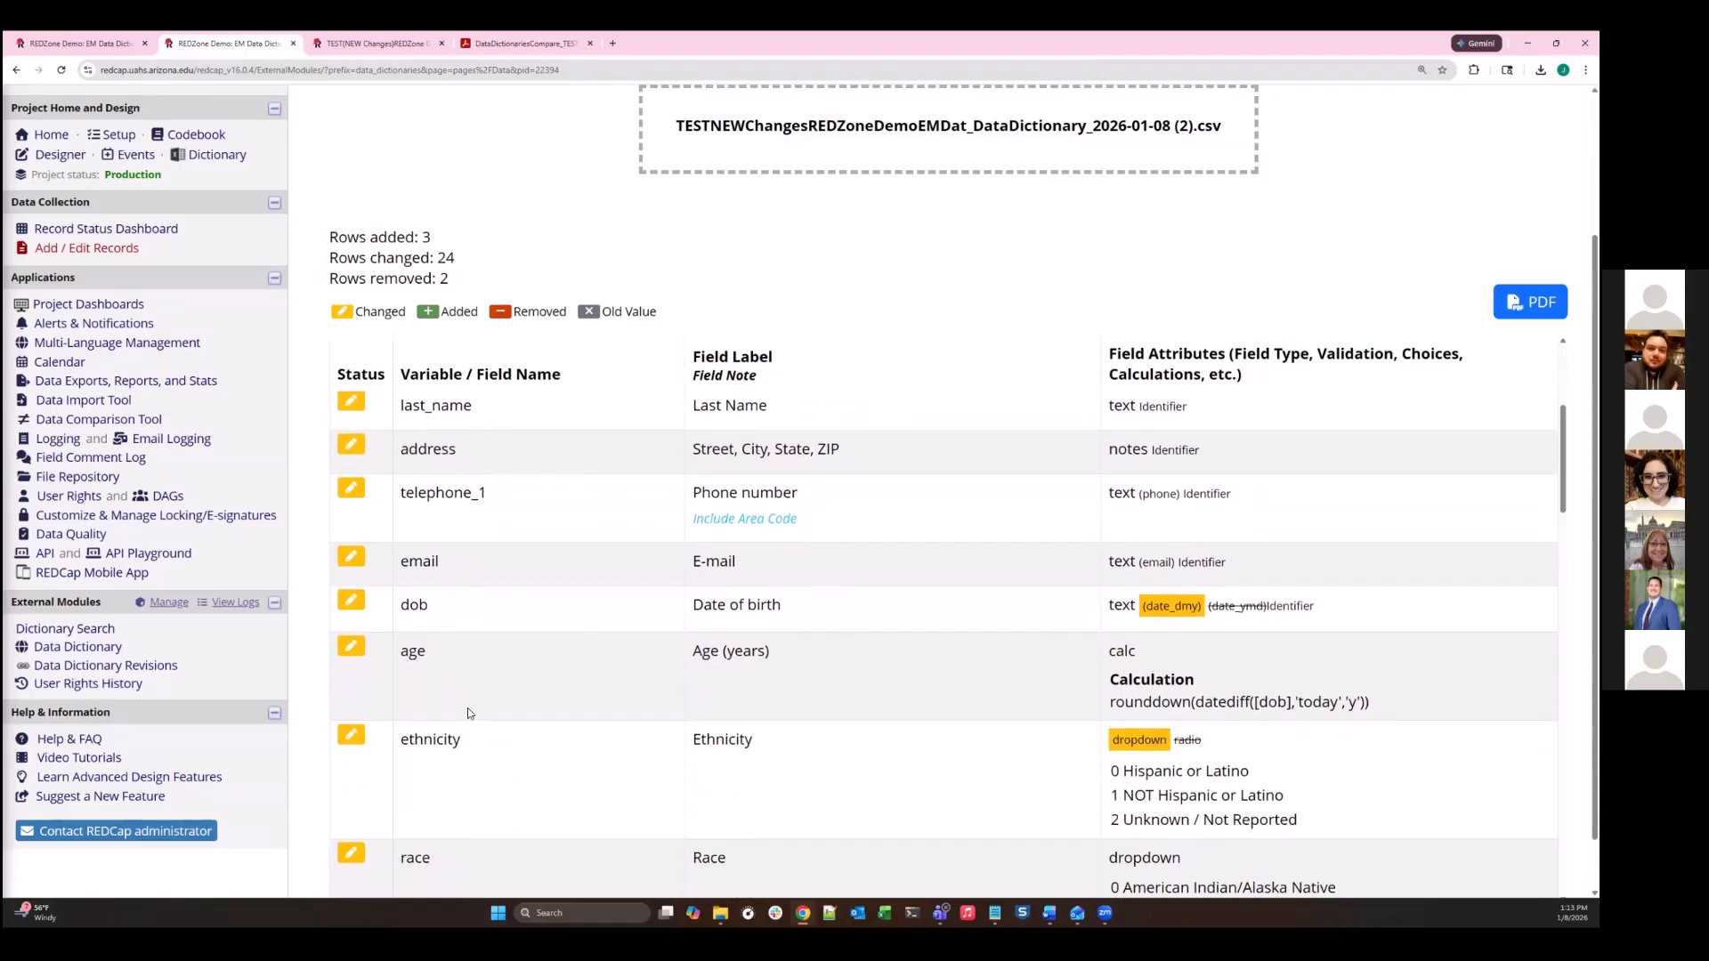
{"action": "scroll", "coordinate": [1008, 696], "scroll_direction": "down", "scroll_amount": 1}
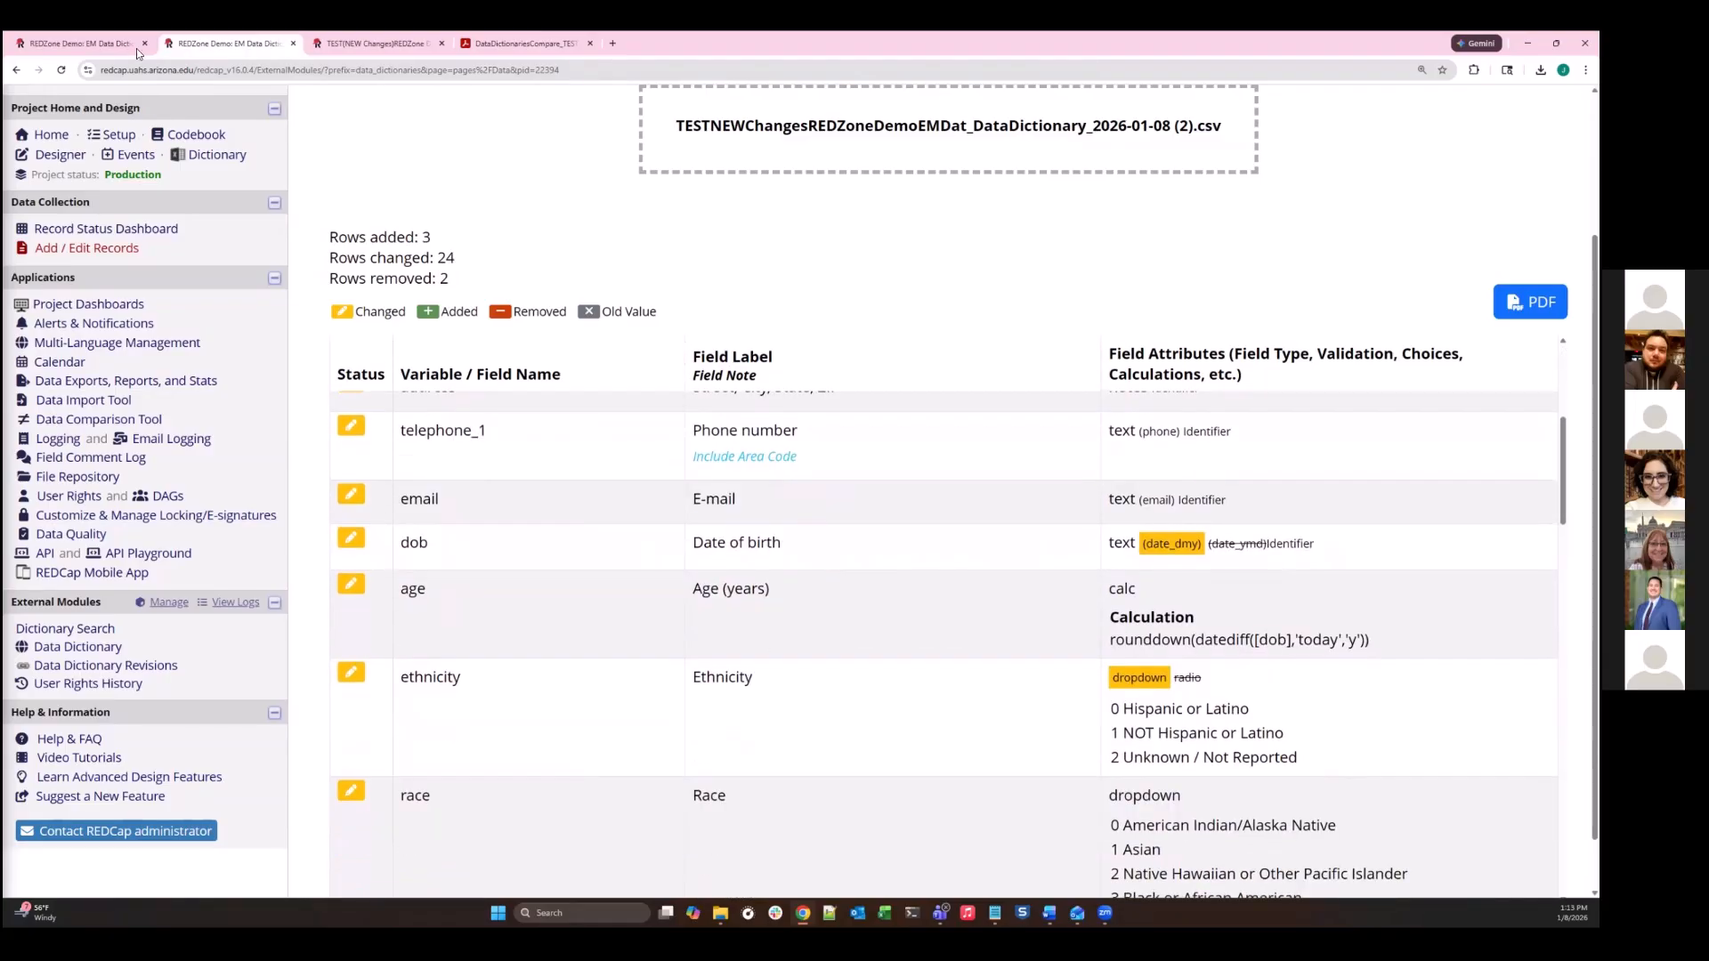
{"action": "left_click", "coordinate": [106, 43]}
{"action": "scroll", "coordinate": [1284, 434], "scroll_direction": "down", "scroll_amount": 2}
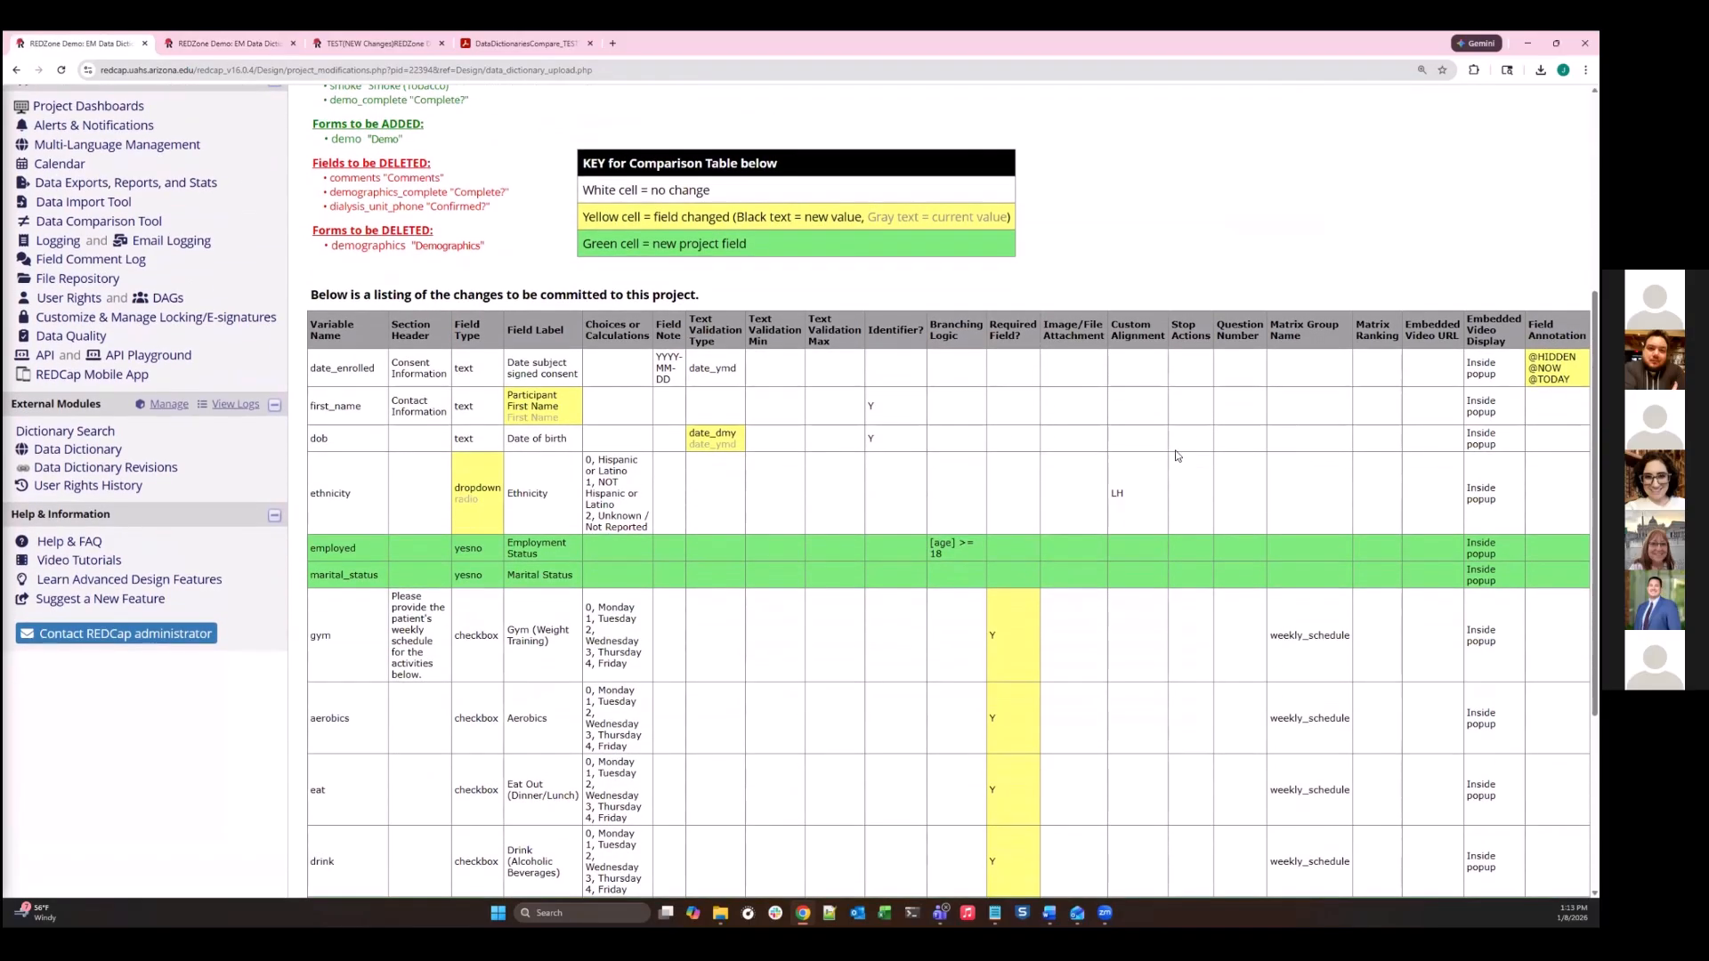
{"action": "scroll", "coordinate": [1146, 660], "scroll_direction": "down", "scroll_amount": 2}
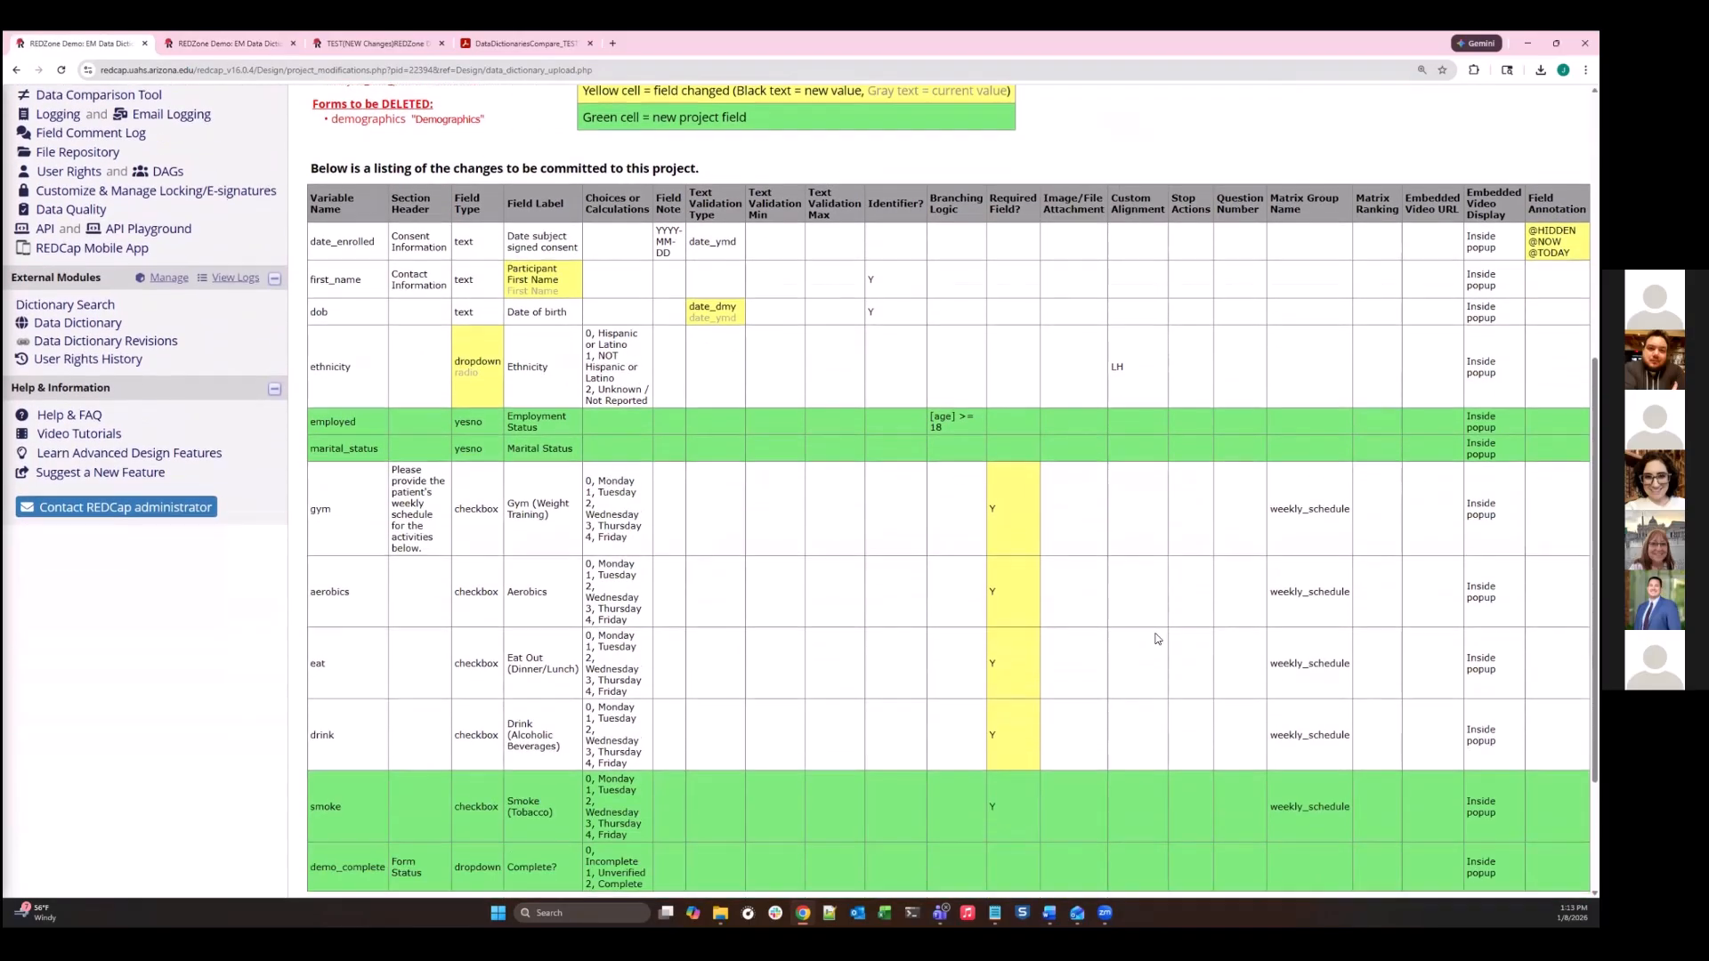
{"action": "scroll", "coordinate": [1156, 639], "scroll_direction": "down", "scroll_amount": 2}
{"action": "scroll", "coordinate": [538, 343], "scroll_direction": "up", "scroll_amount": 7}
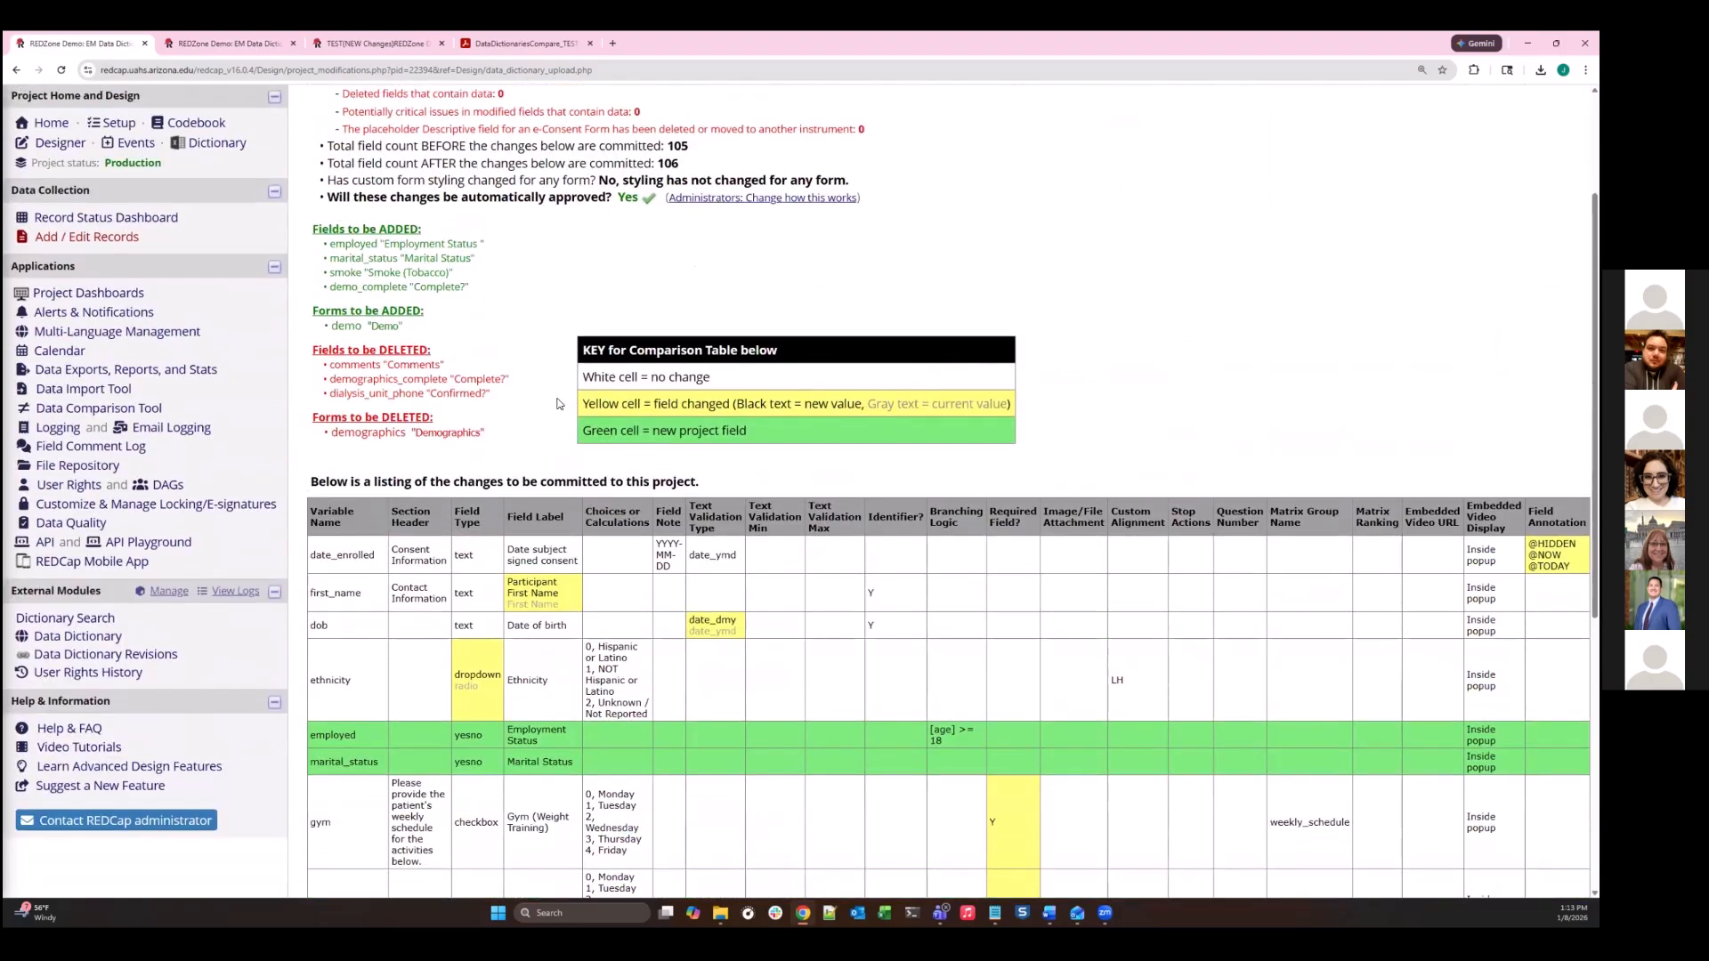
{"action": "scroll", "coordinate": [454, 854], "scroll_direction": "down", "scroll_amount": 5}
{"action": "scroll", "coordinate": [457, 744], "scroll_direction": "down", "scroll_amount": 3}
- Leave the drafted changes summary, submit the production project's drafted changes for review and dismiss the resulting notice
{"action": "left_click", "coordinate": [456, 749]}
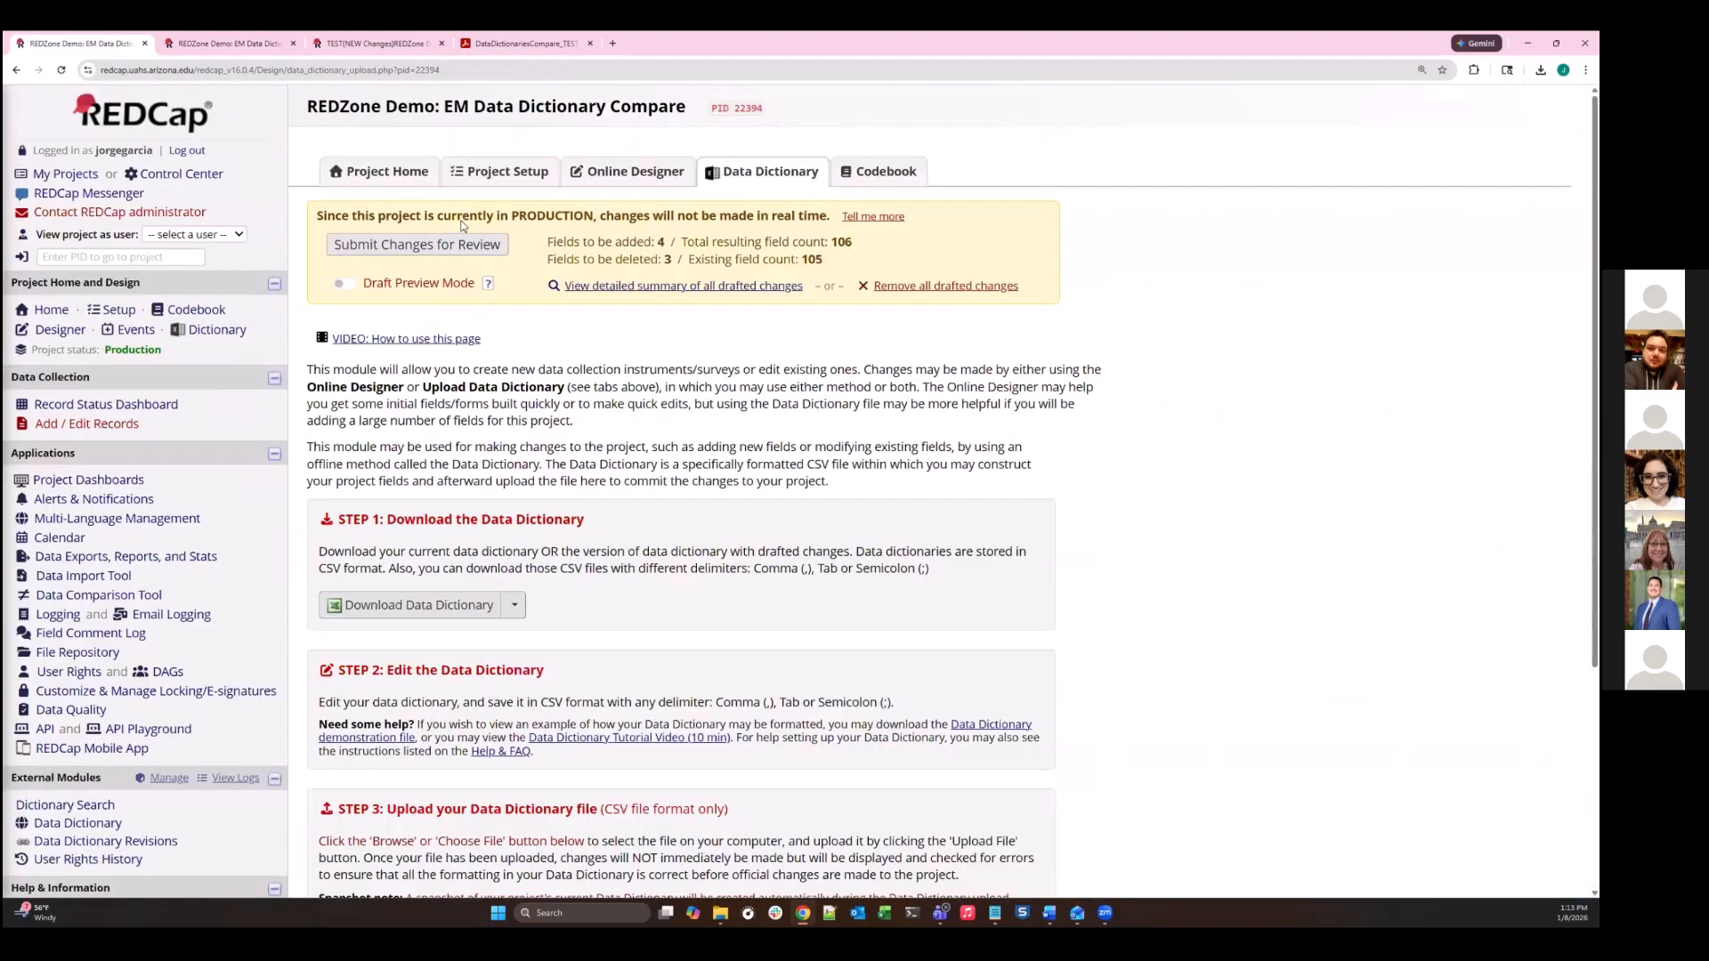
{"action": "left_click", "coordinate": [463, 245]}
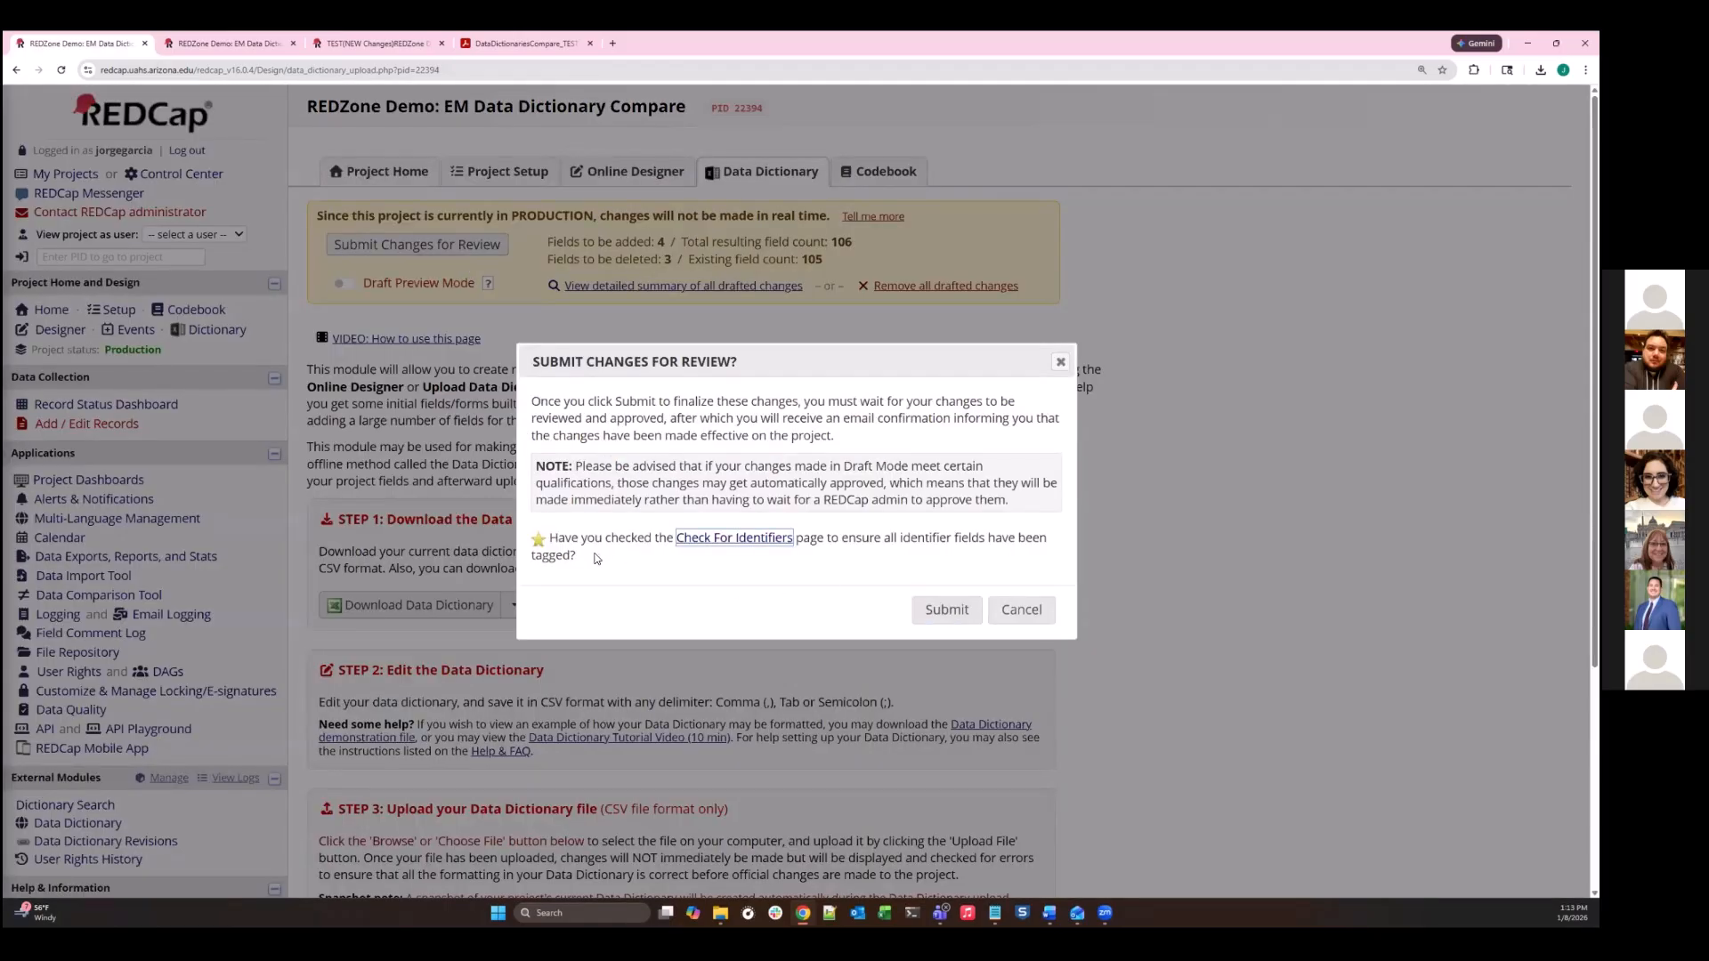
{"action": "left_click", "coordinate": [949, 614]}
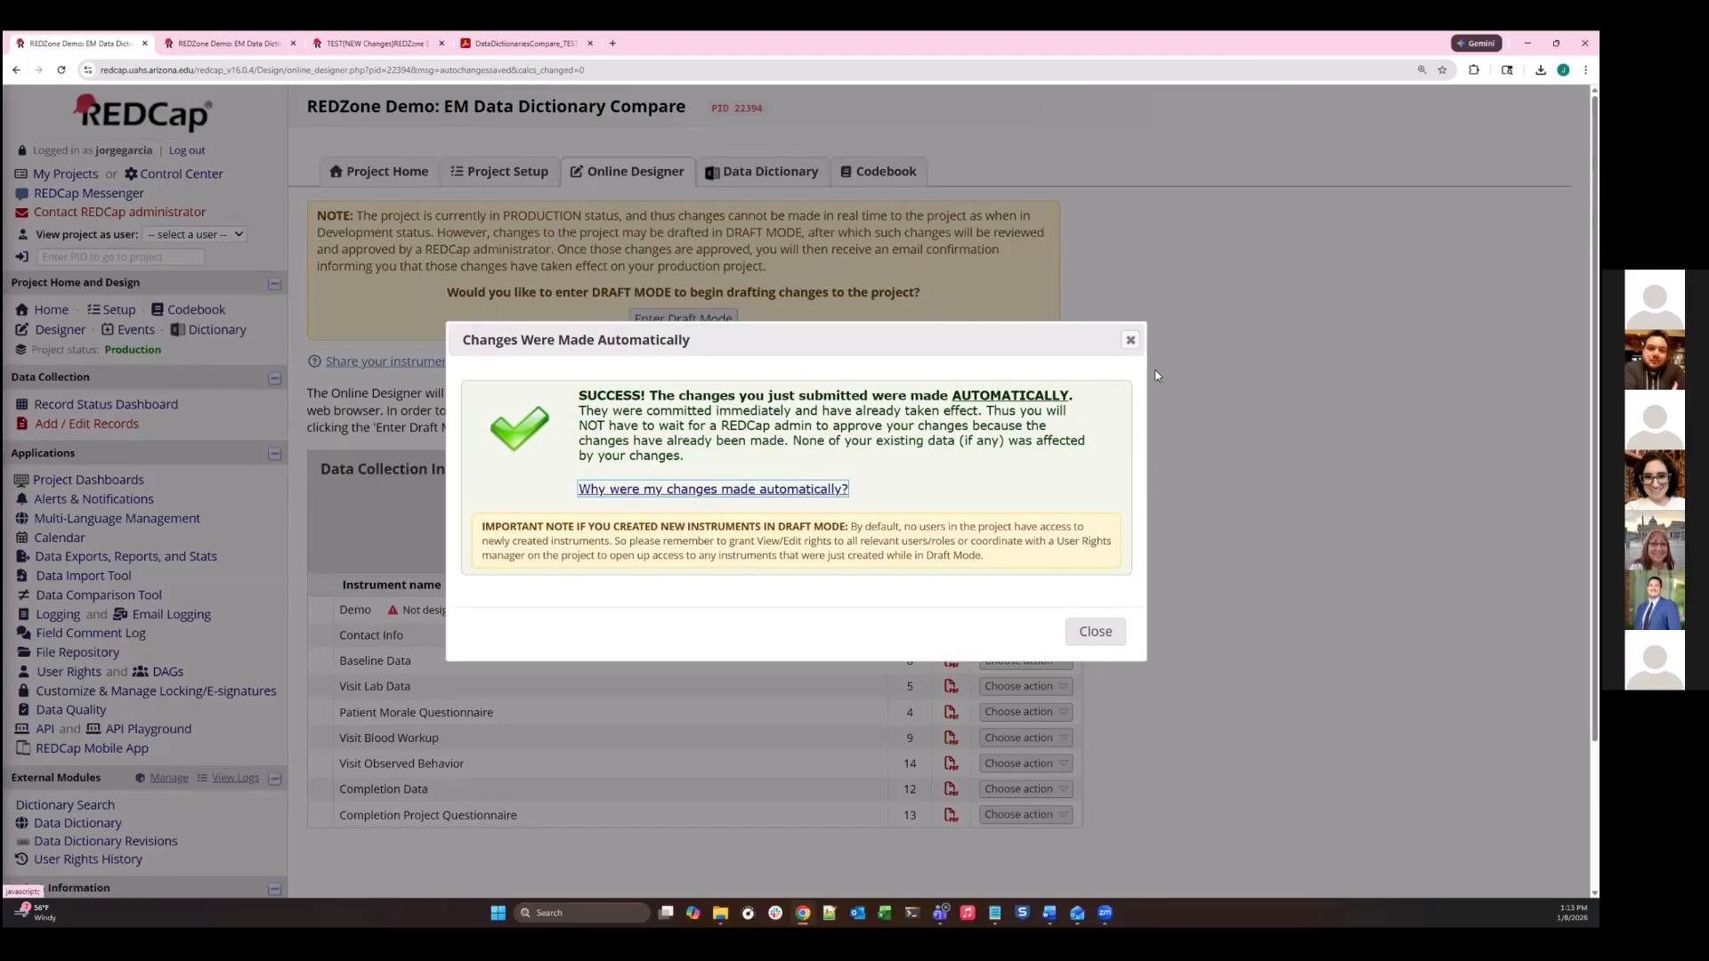
{"action": "left_click", "coordinate": [1113, 640]}
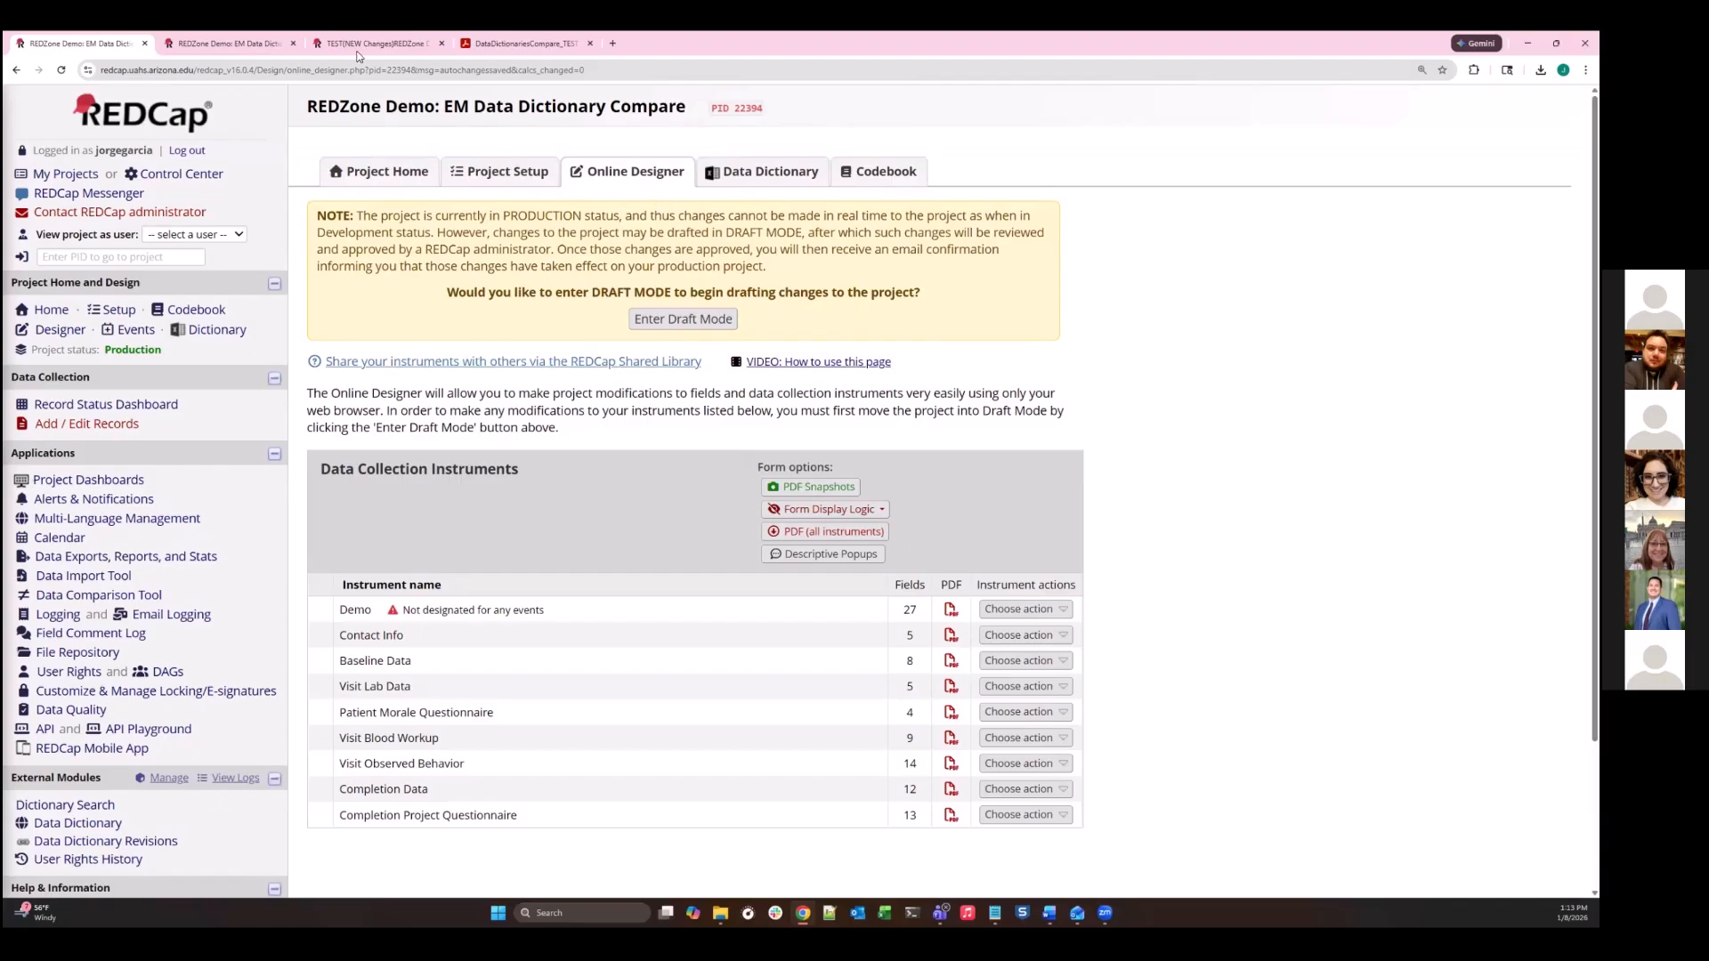
- Open the production project's external module manager, view the Data Dictionary Revisions documentation and return to the list of enabled modules
{"action": "scroll", "coordinate": [178, 626], "scroll_direction": "down", "scroll_amount": 2}
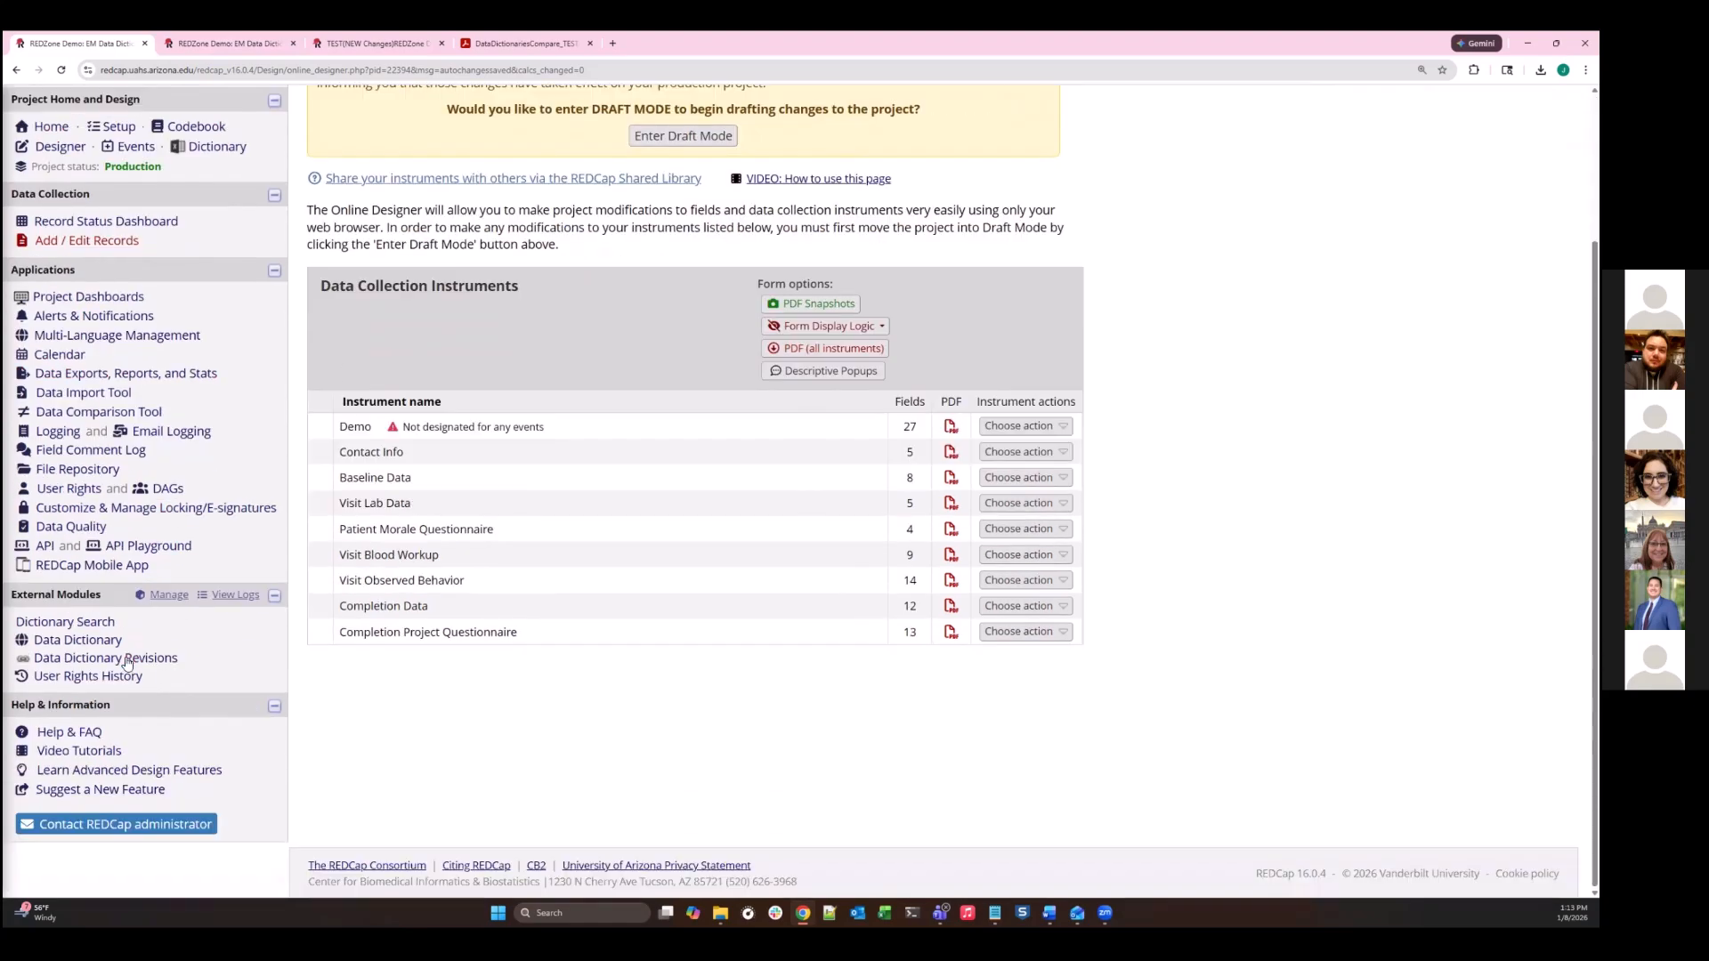
{"action": "left_click", "coordinate": [160, 595]}
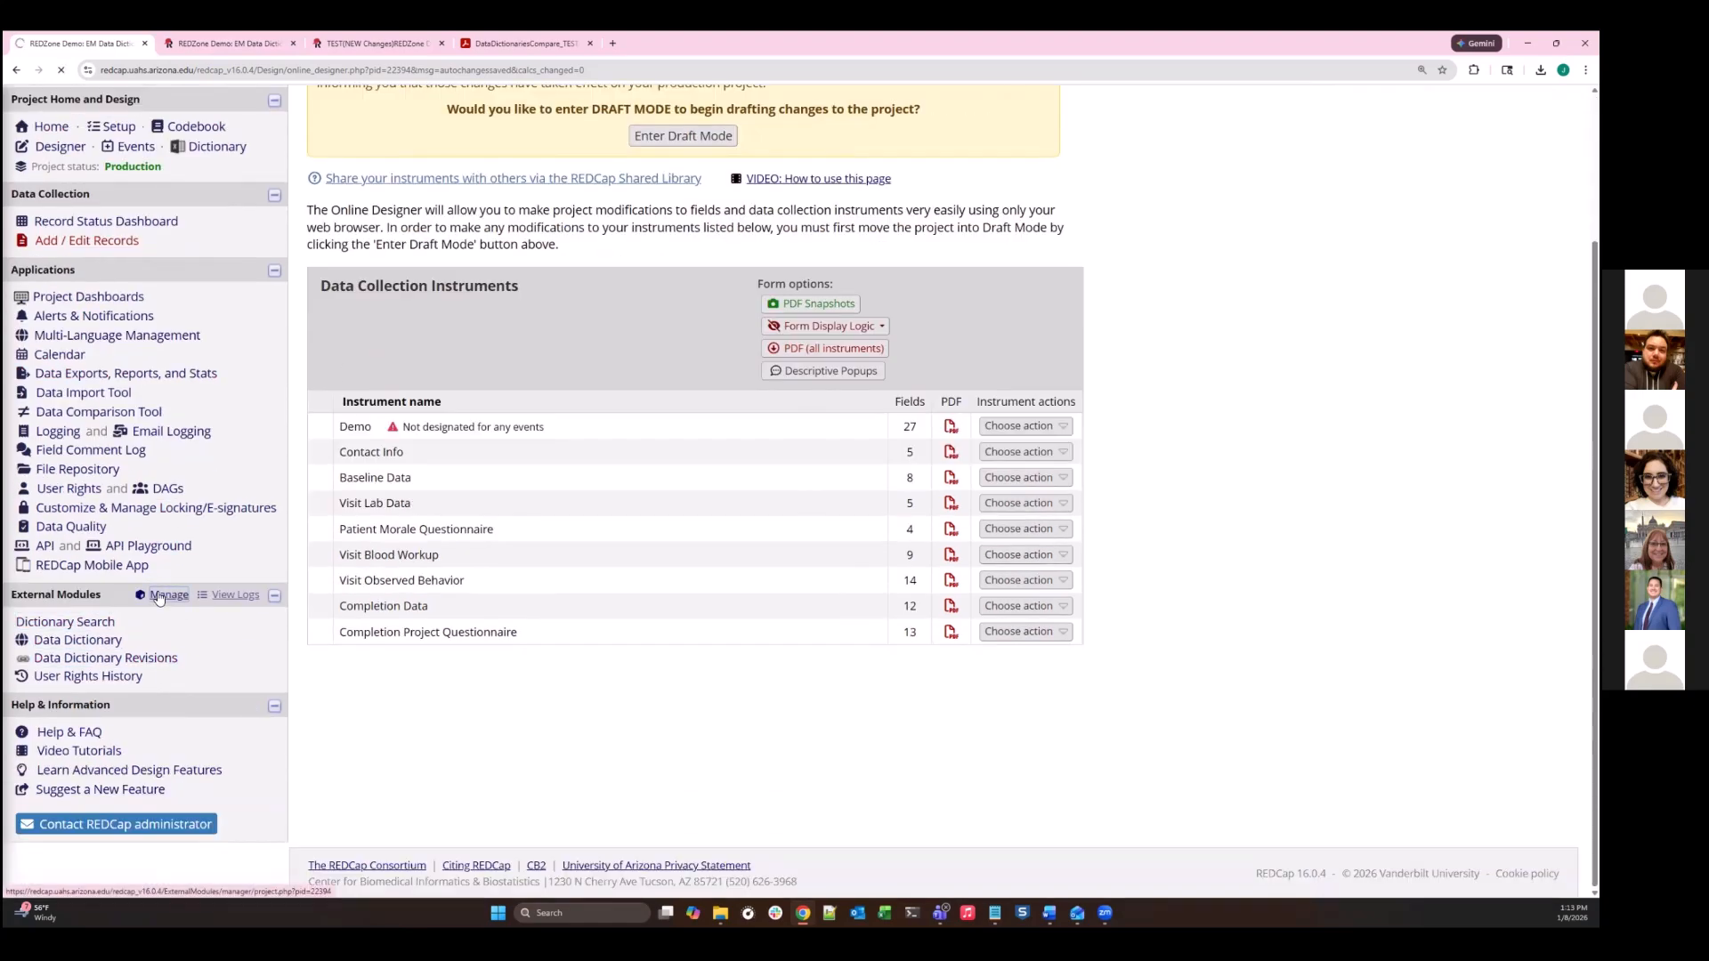
{"action": "scroll", "coordinate": [417, 518], "scroll_direction": "down", "scroll_amount": 3}
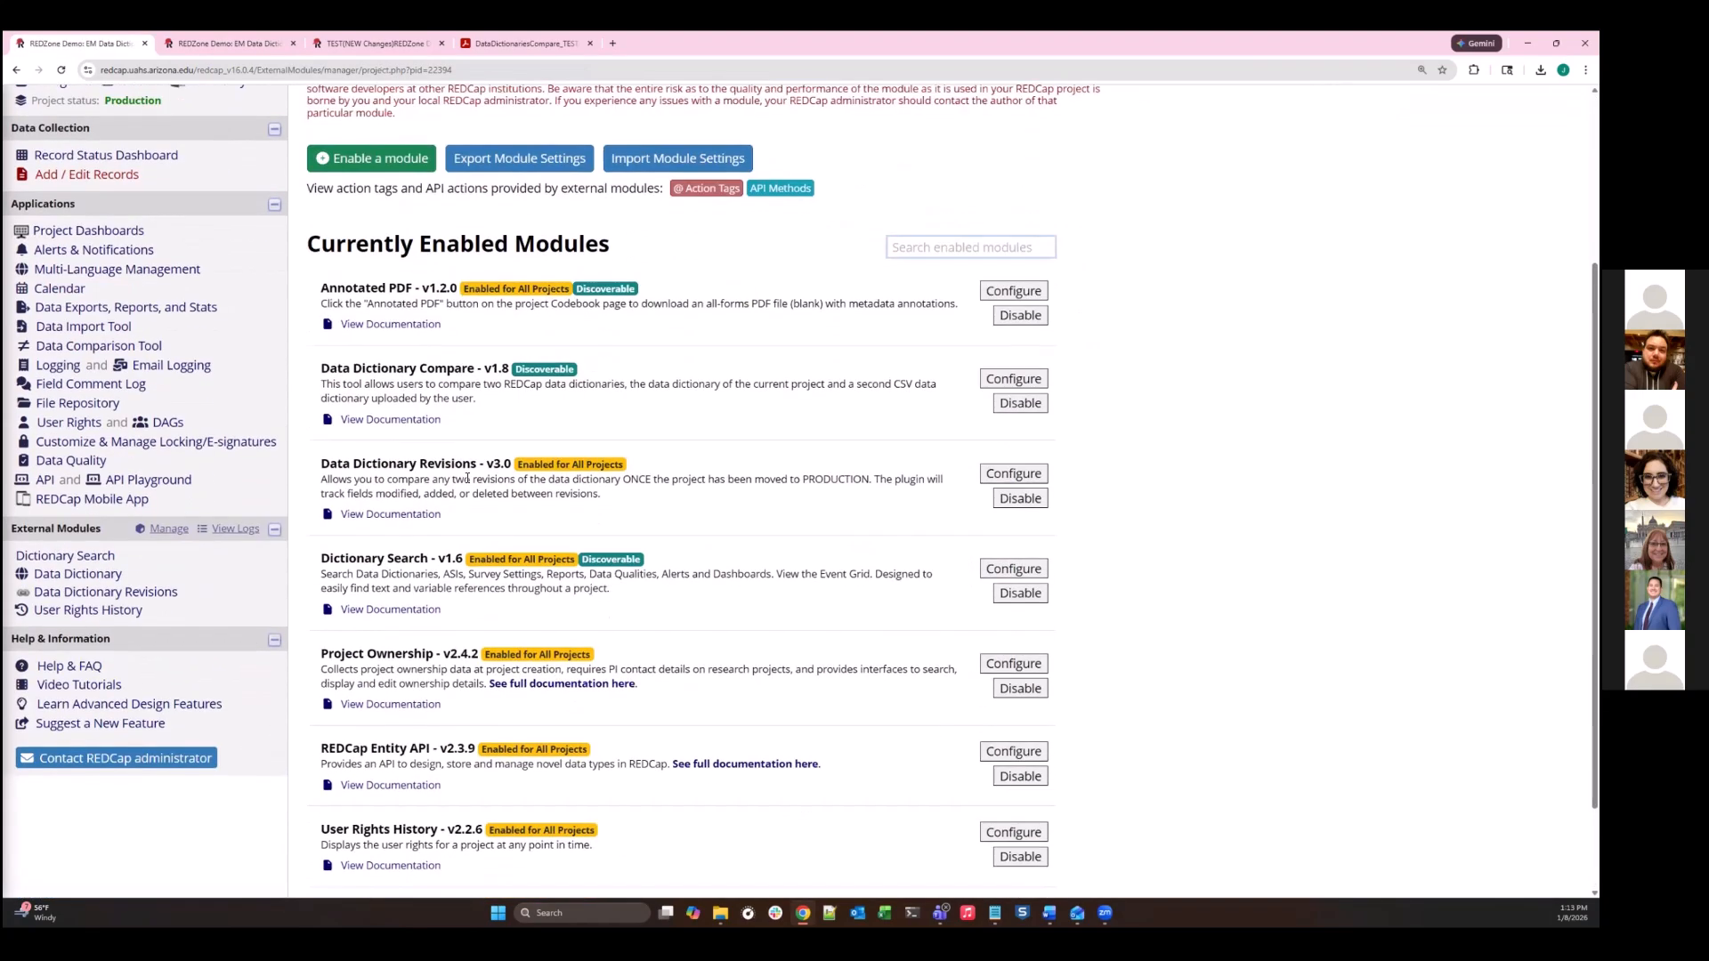
{"action": "left_click", "coordinate": [414, 516]}
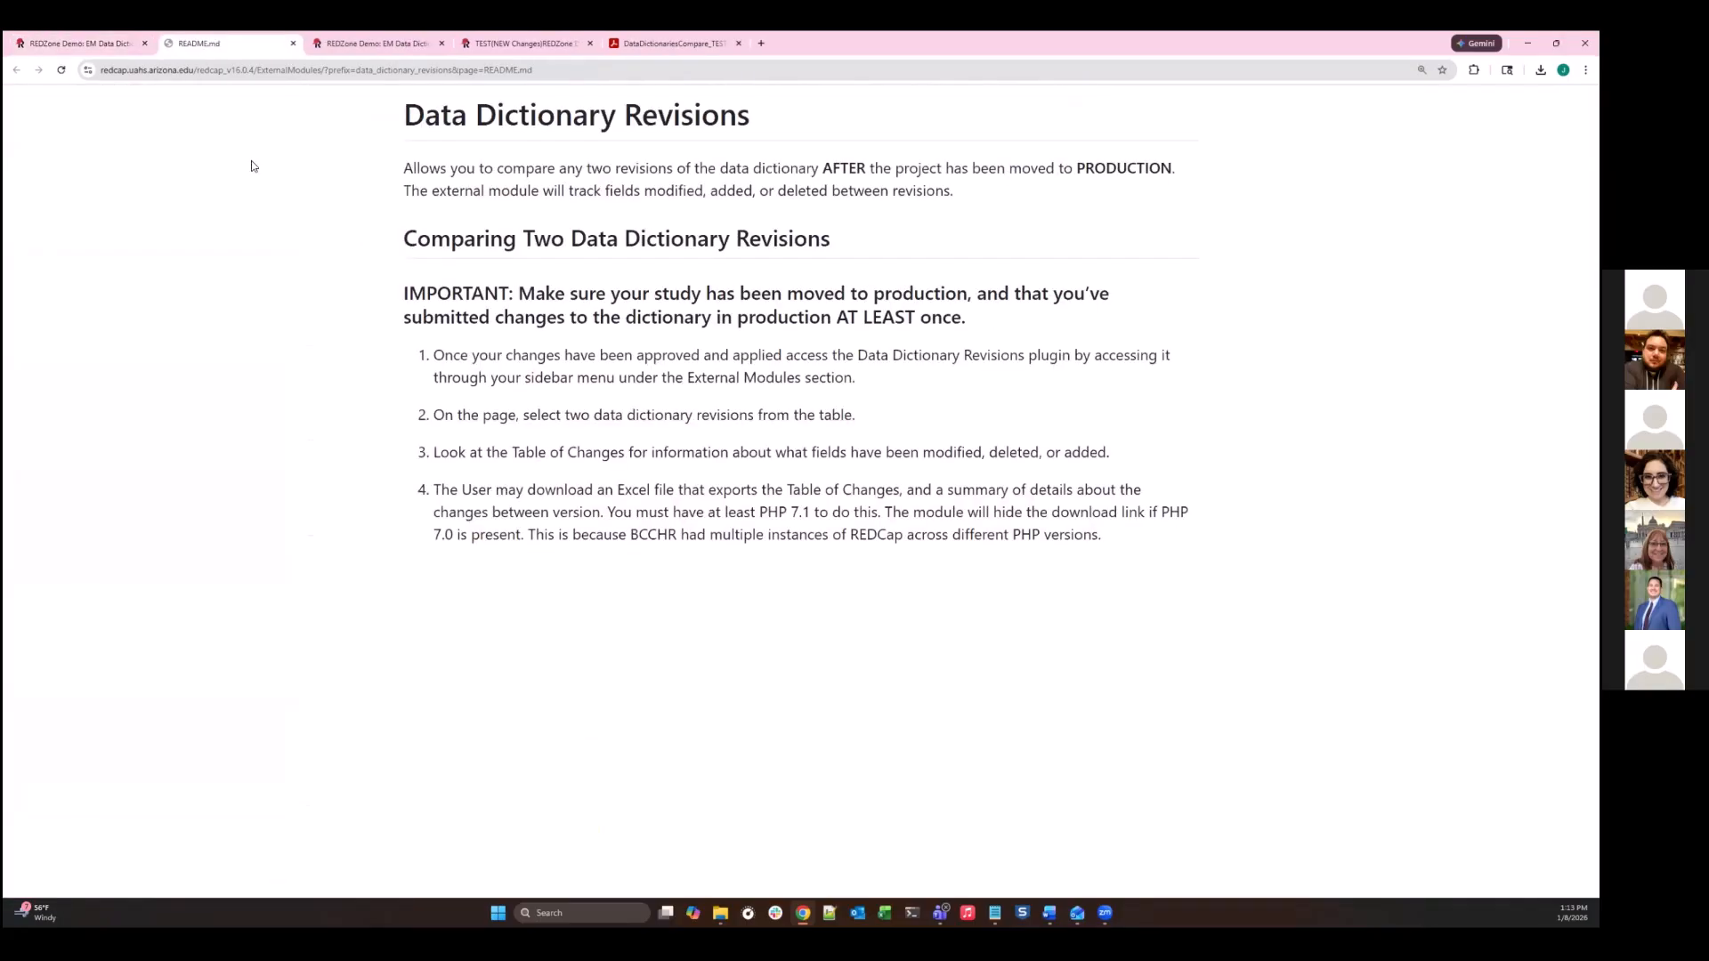
{"action": "left_click", "coordinate": [89, 44]}
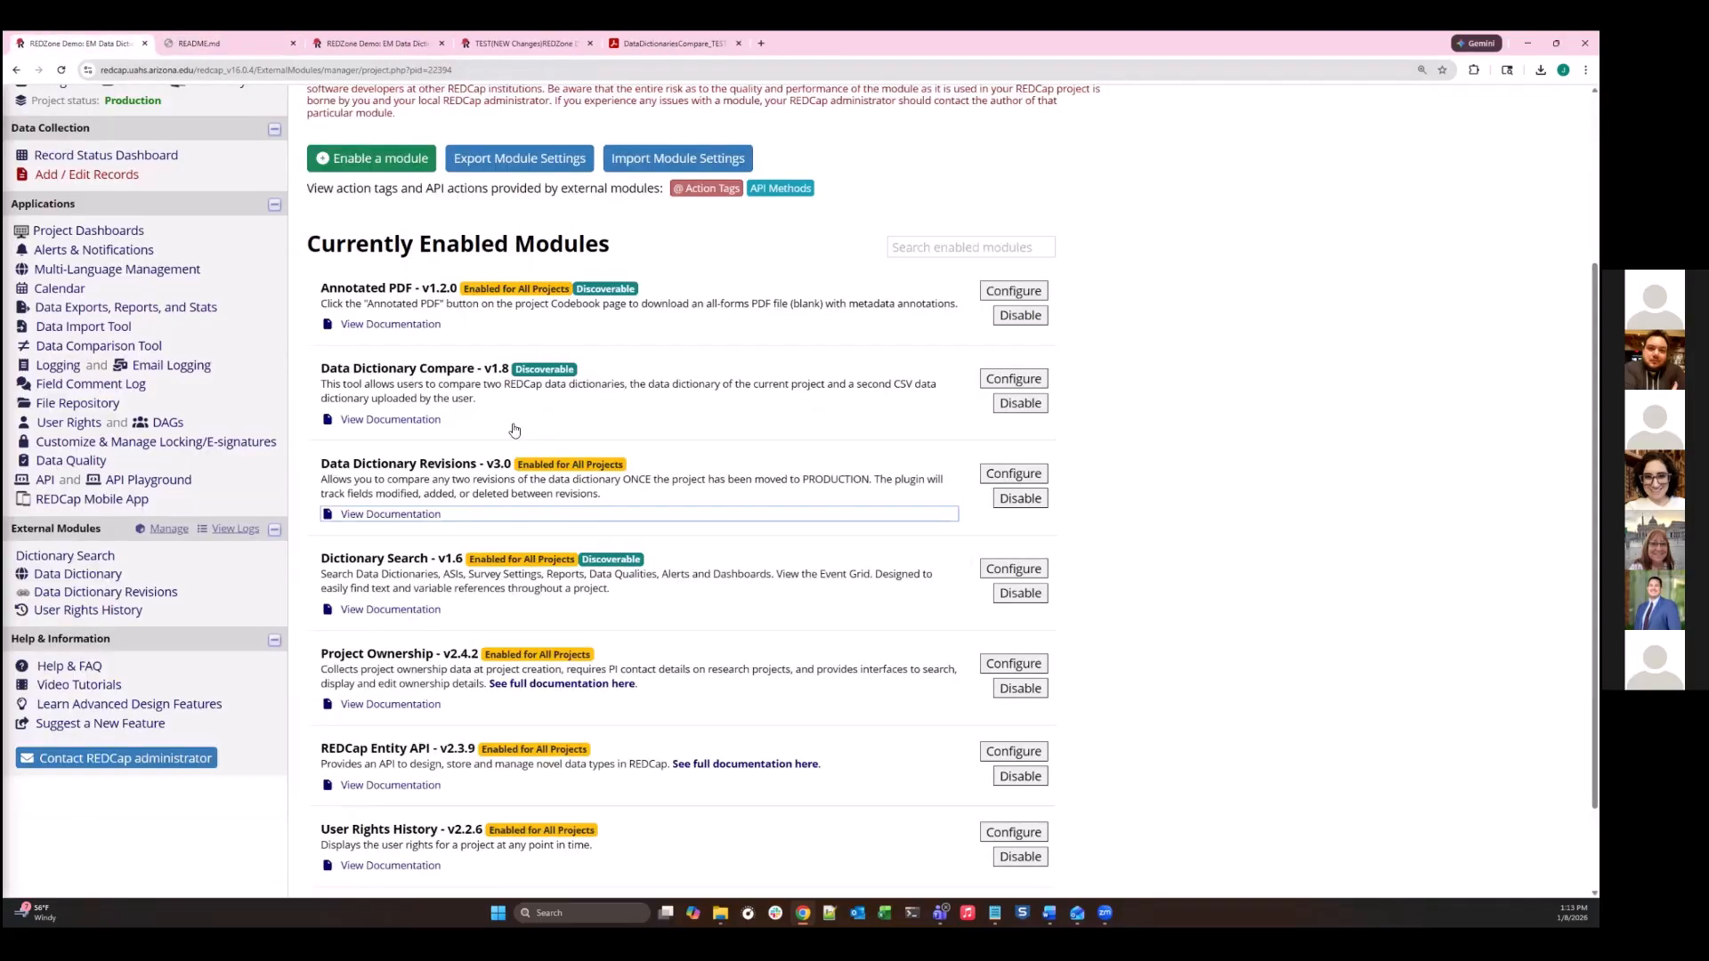
- Open the Data Dictionary Compare documentation and read its section on interpreting the module results
{"action": "left_click", "coordinate": [401, 424]}
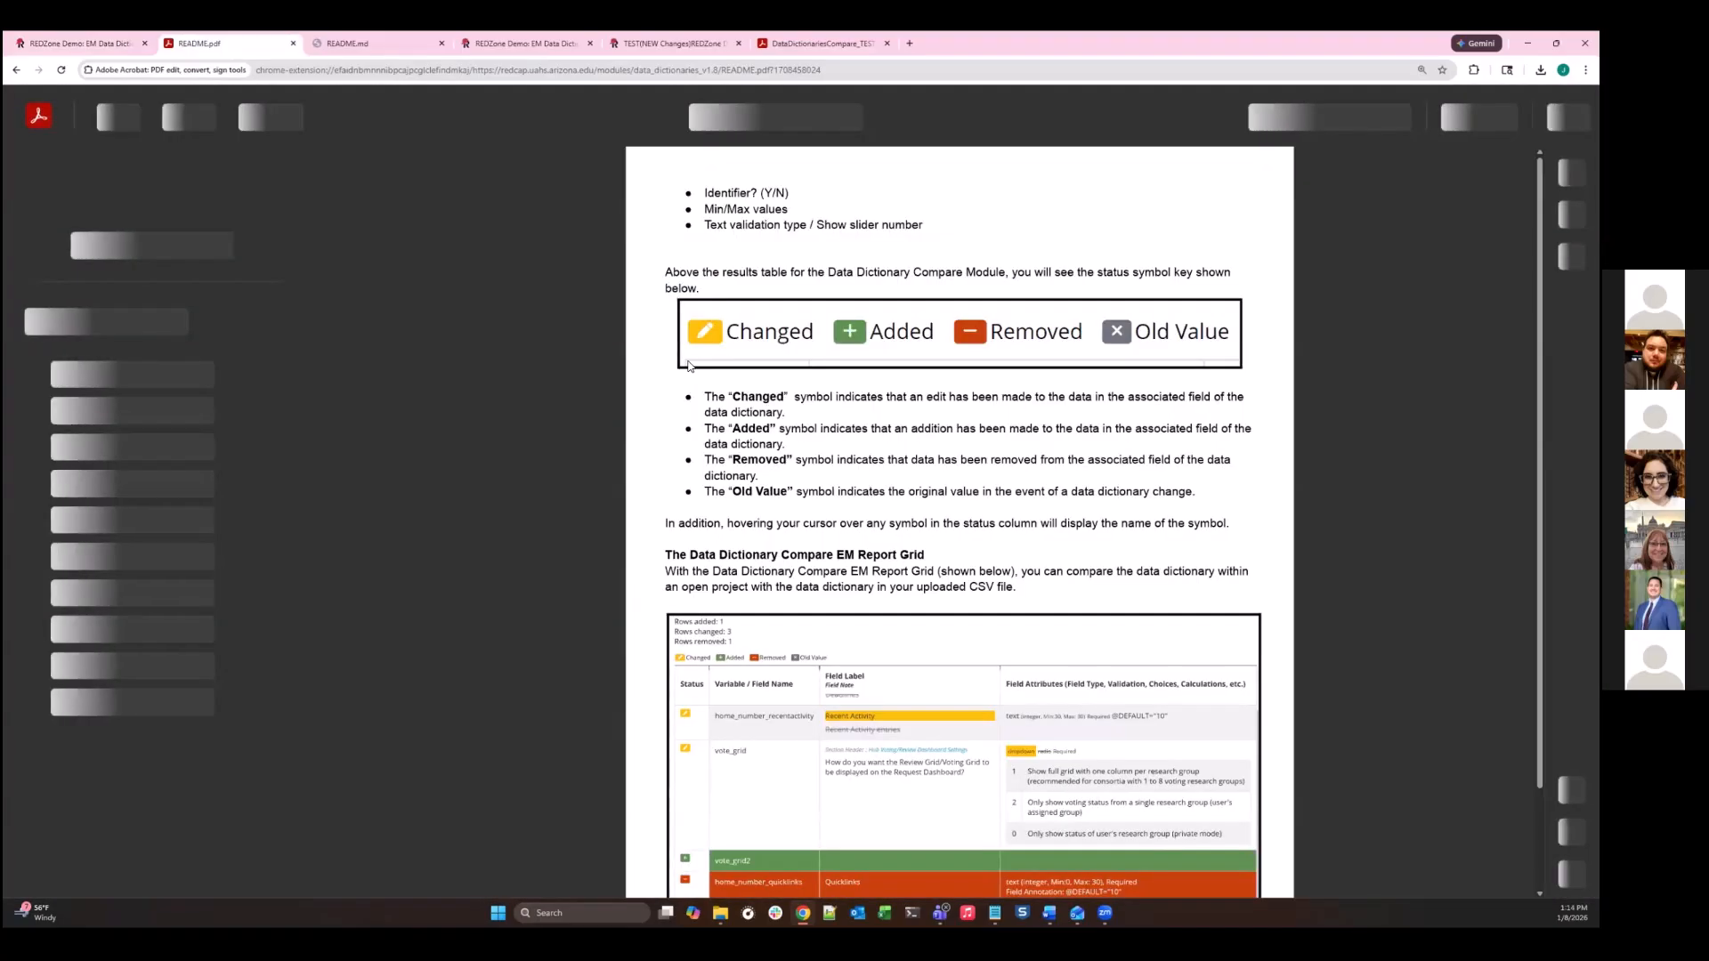
{"action": "scroll", "coordinate": [740, 394], "scroll_direction": "down", "scroll_amount": 8}
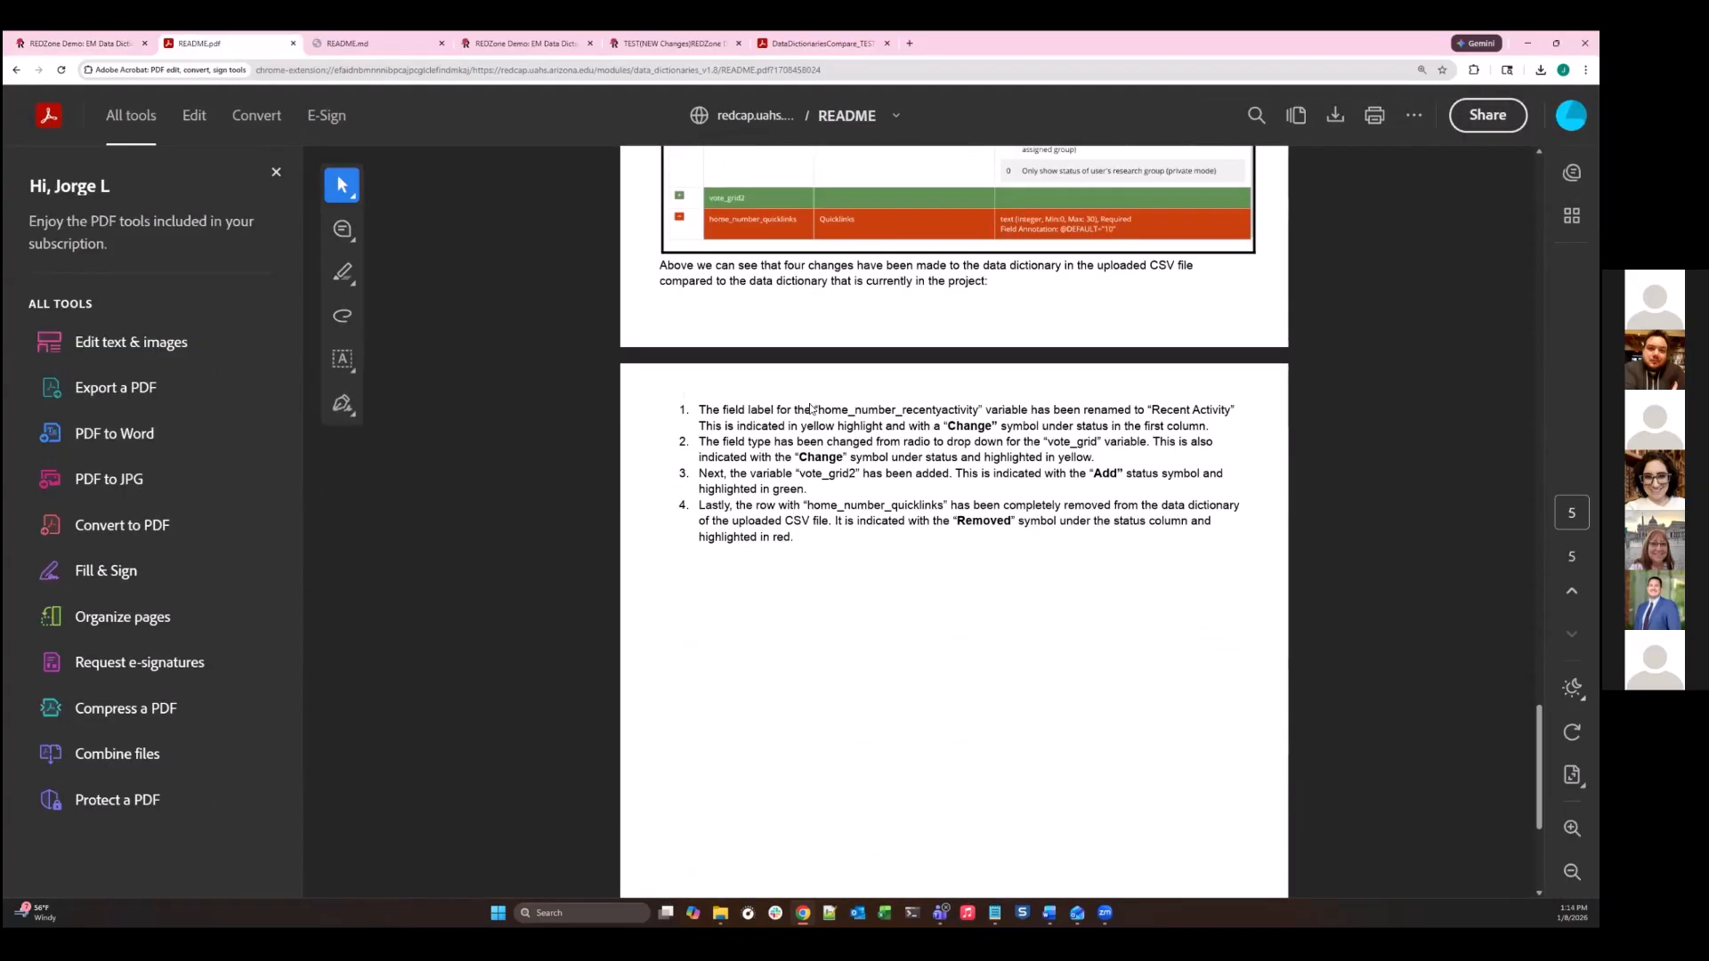
{"action": "scroll", "coordinate": [747, 421], "scroll_direction": "up", "scroll_amount": 10}
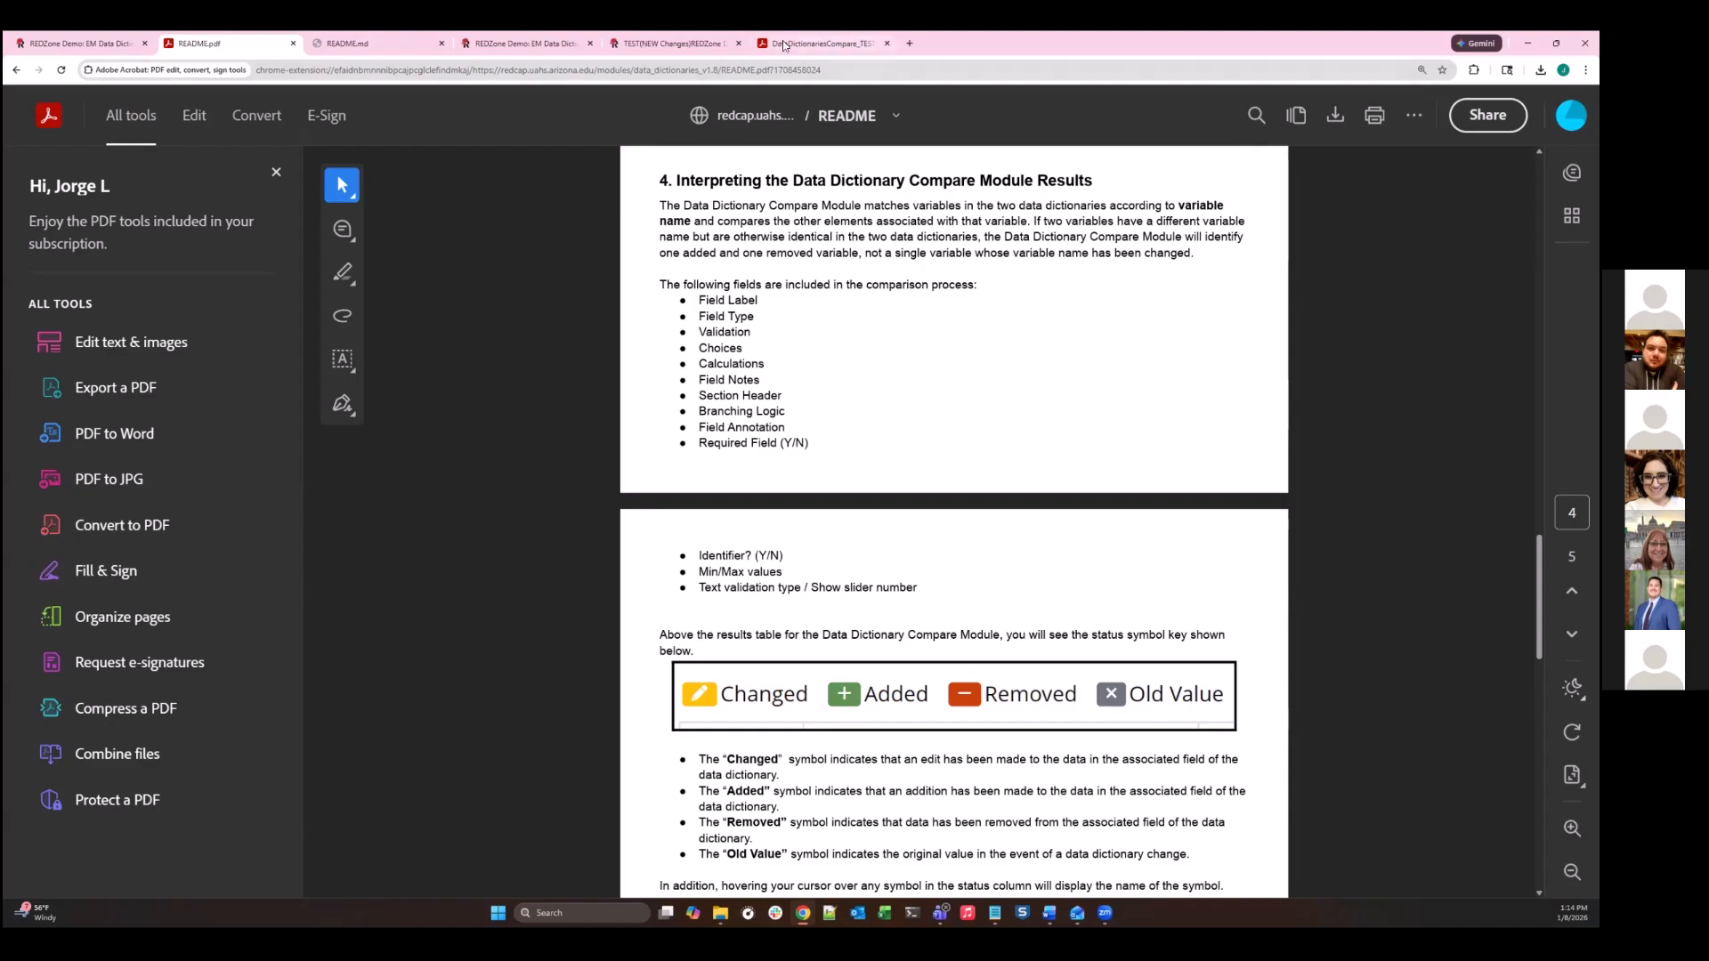
- Look over the exported comparison PDF and the enabled modules list, and return to the Data Dictionary Compare documentation
{"action": "left_click", "coordinate": [819, 43]}
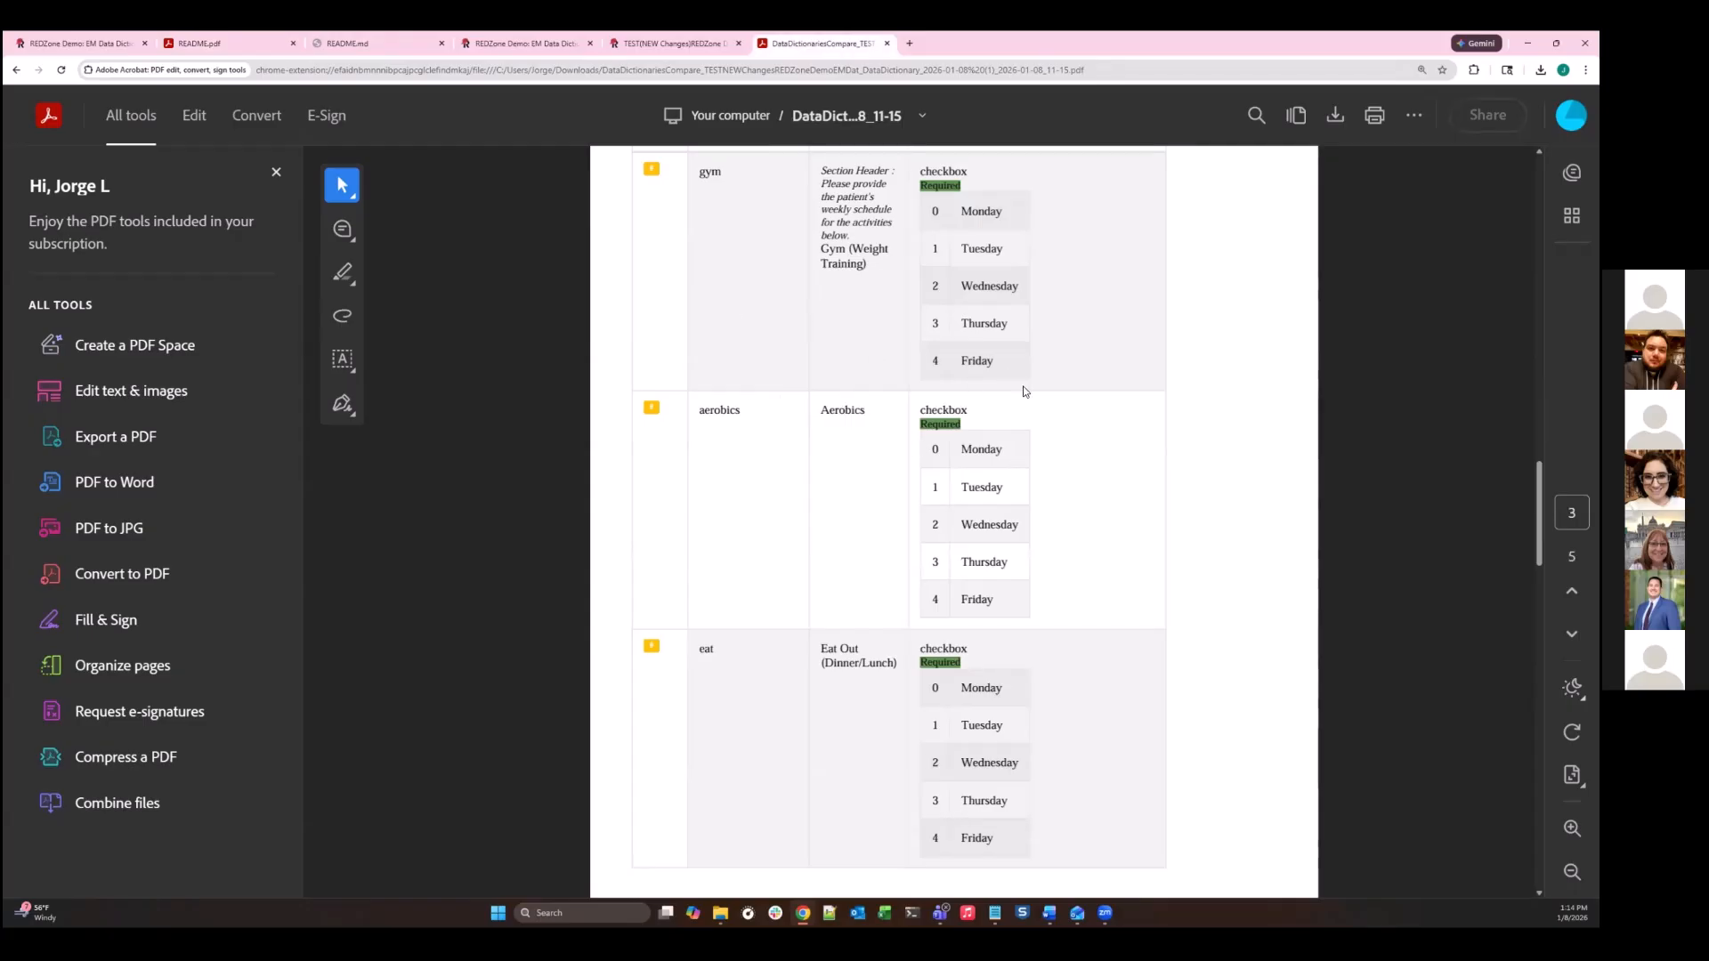
{"action": "scroll", "coordinate": [413, 427], "scroll_direction": "down", "scroll_amount": 1}
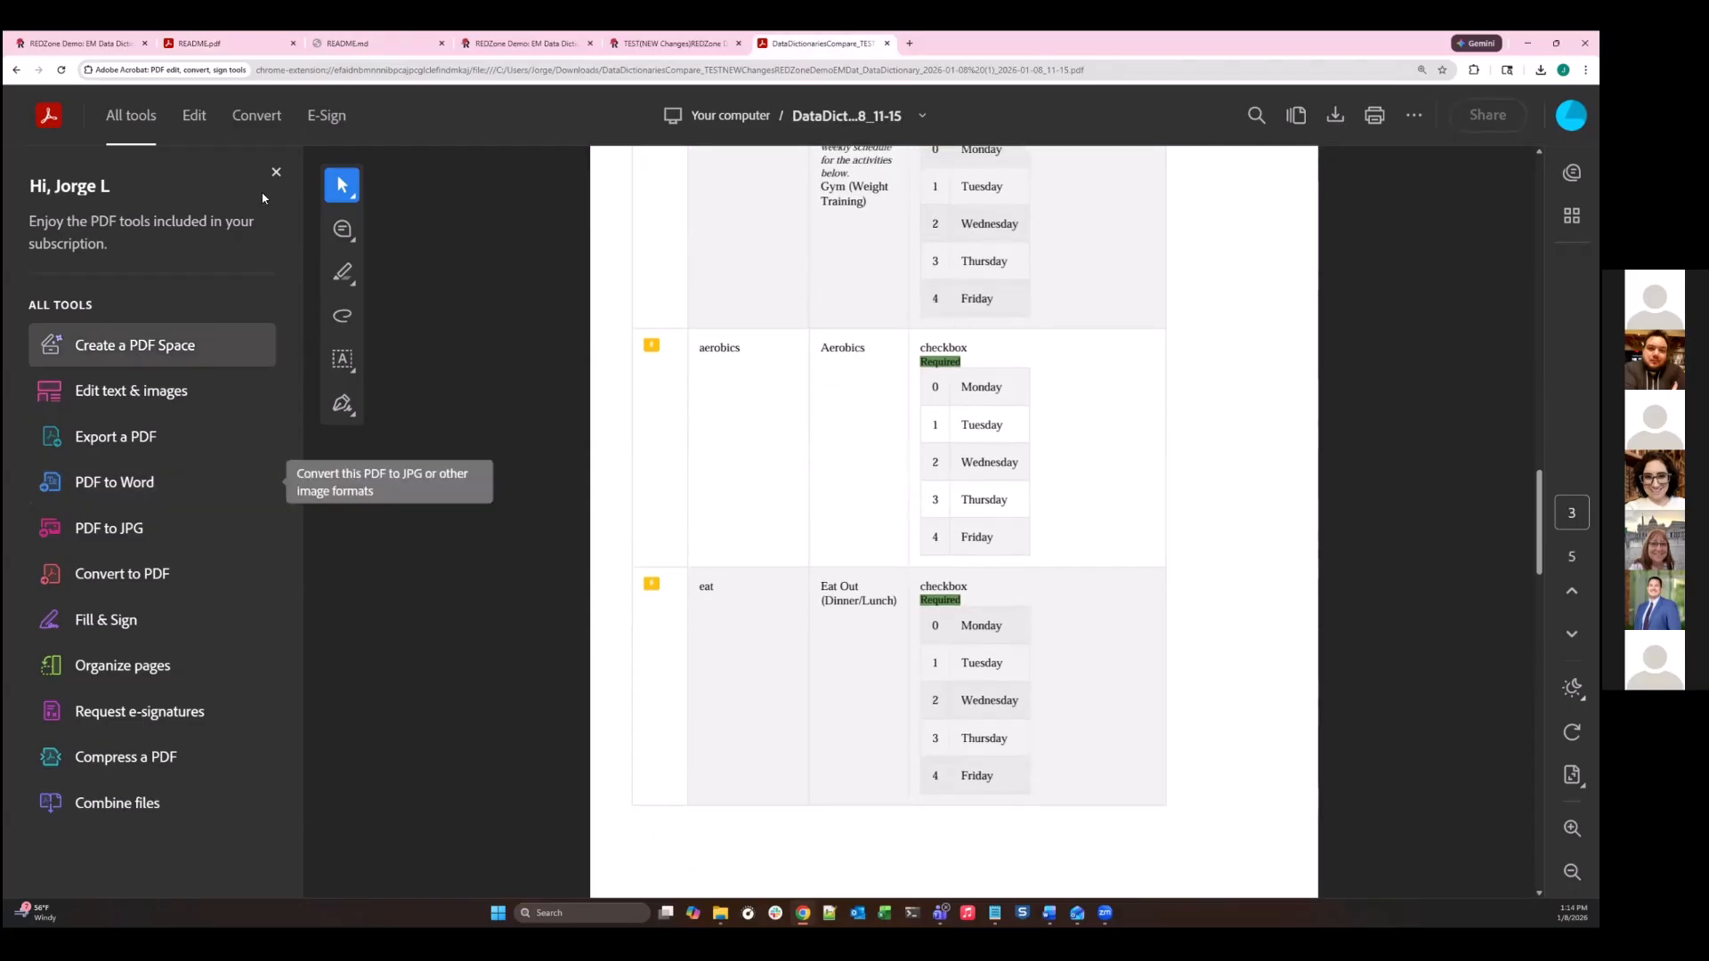
{"action": "left_click", "coordinate": [101, 43]}
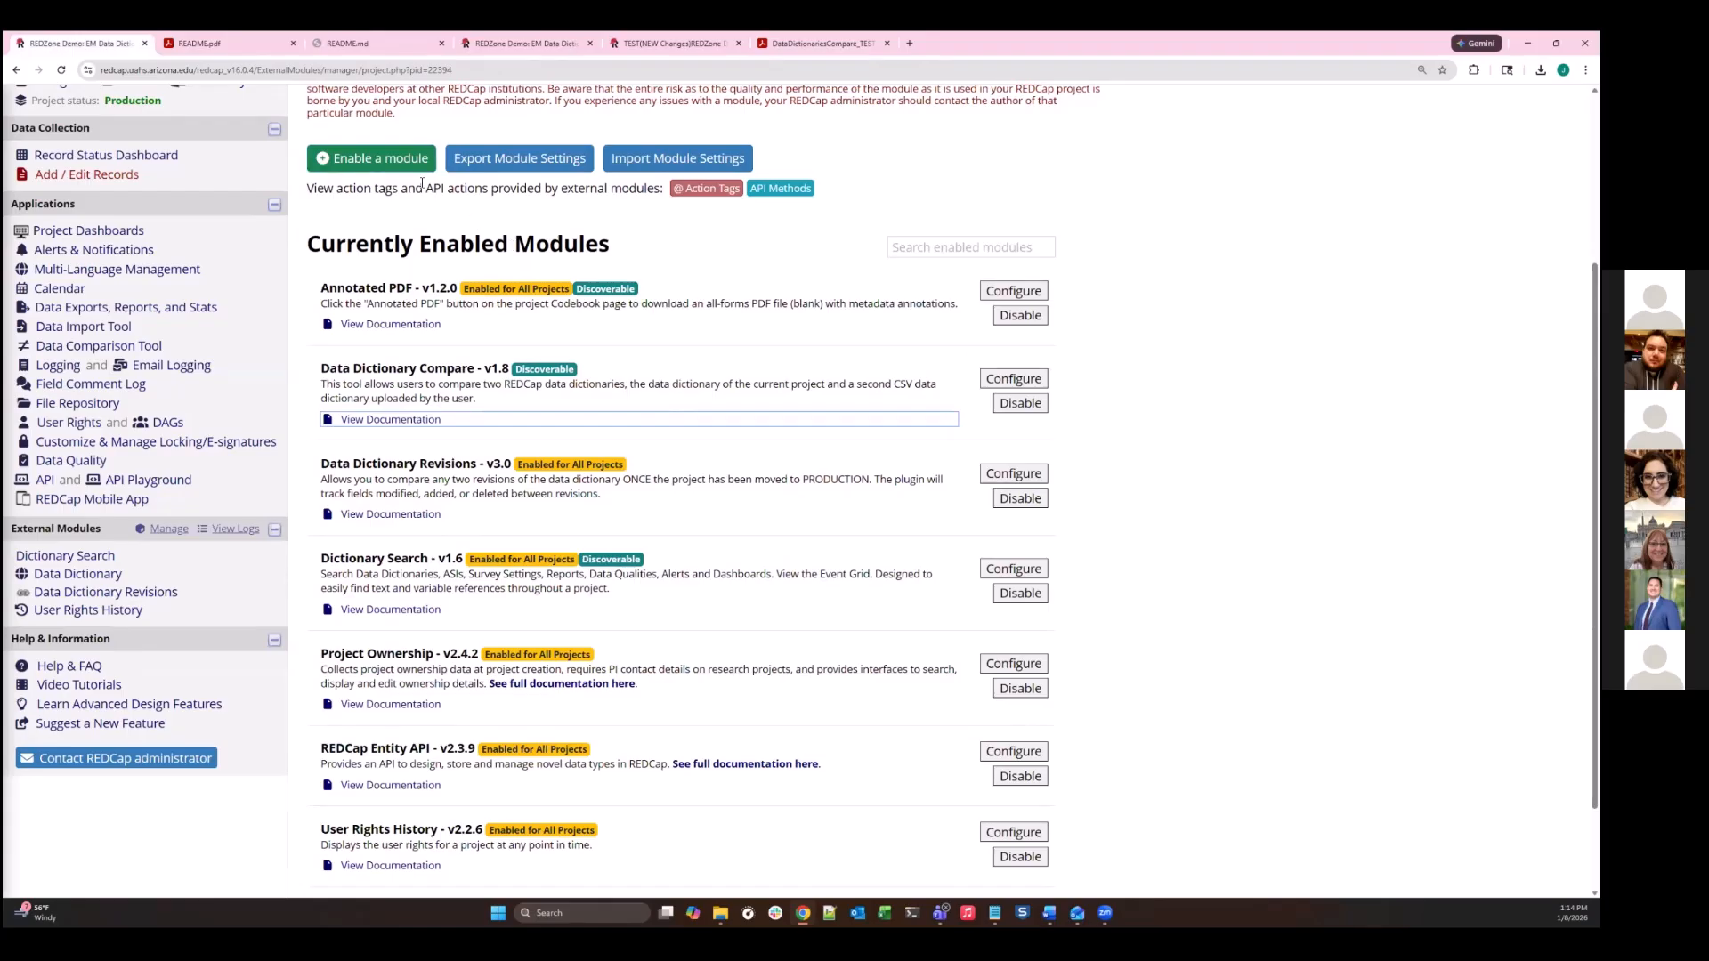
{"action": "left_click", "coordinate": [243, 46]}
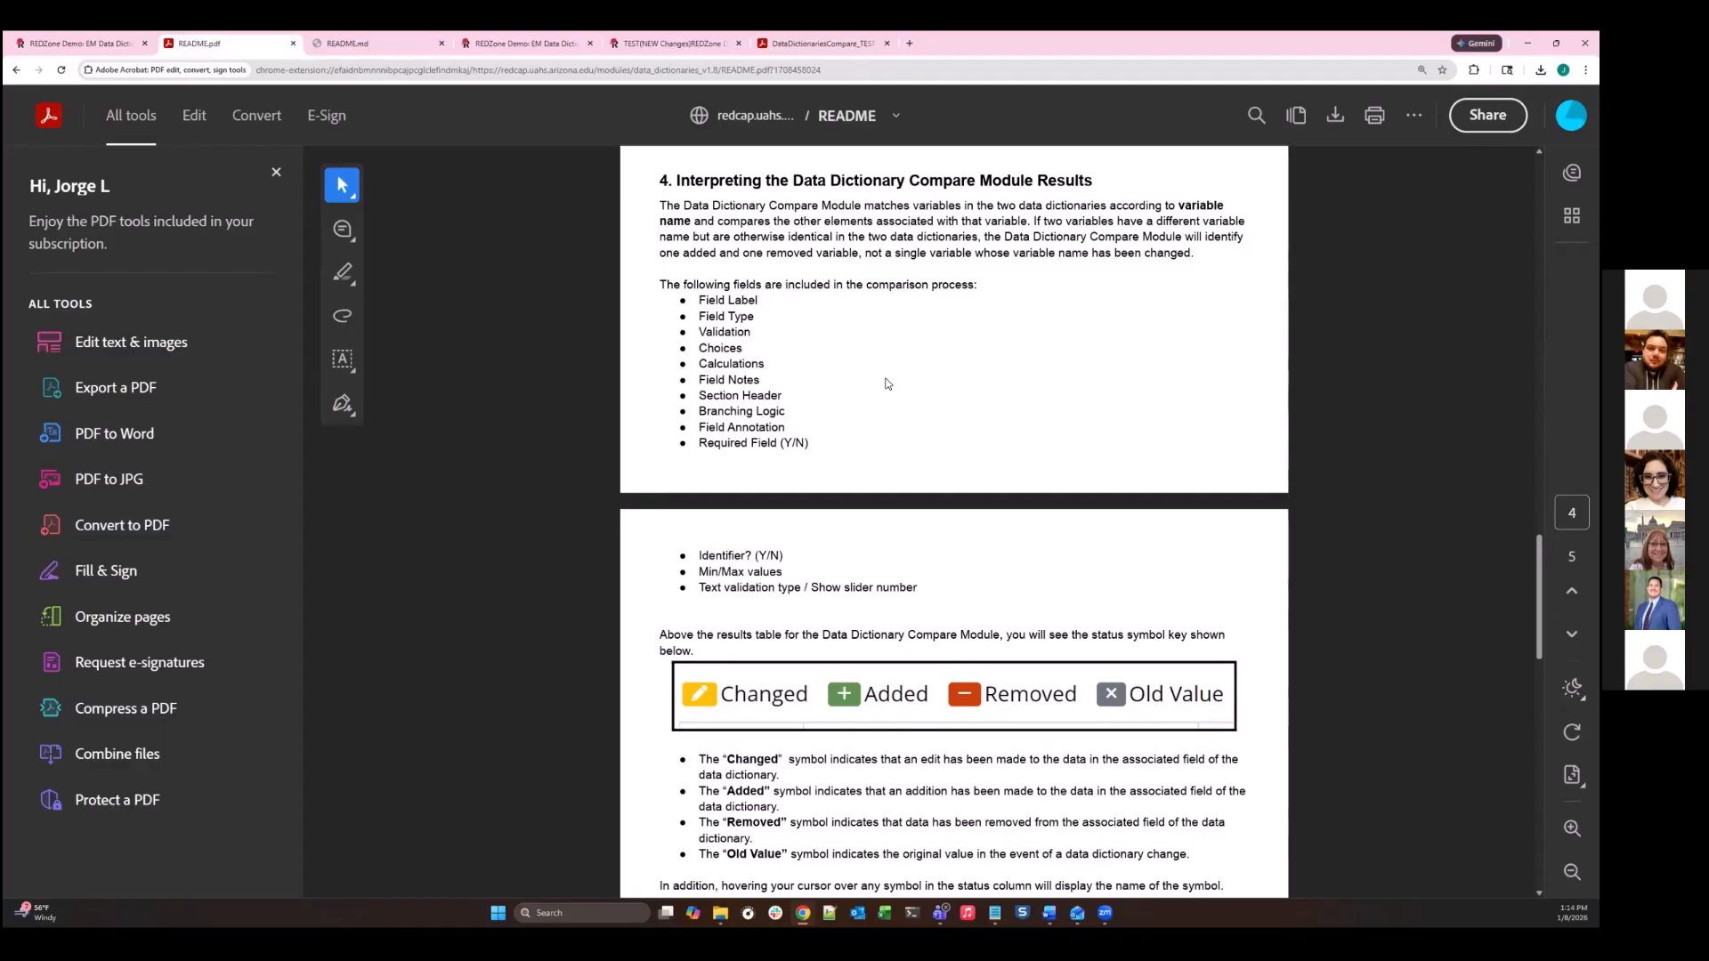
- Highlight TEST in the test copy's title and review the production project's module manager and its Data Dictionary comparison page
{"action": "left_click", "coordinate": [639, 49]}
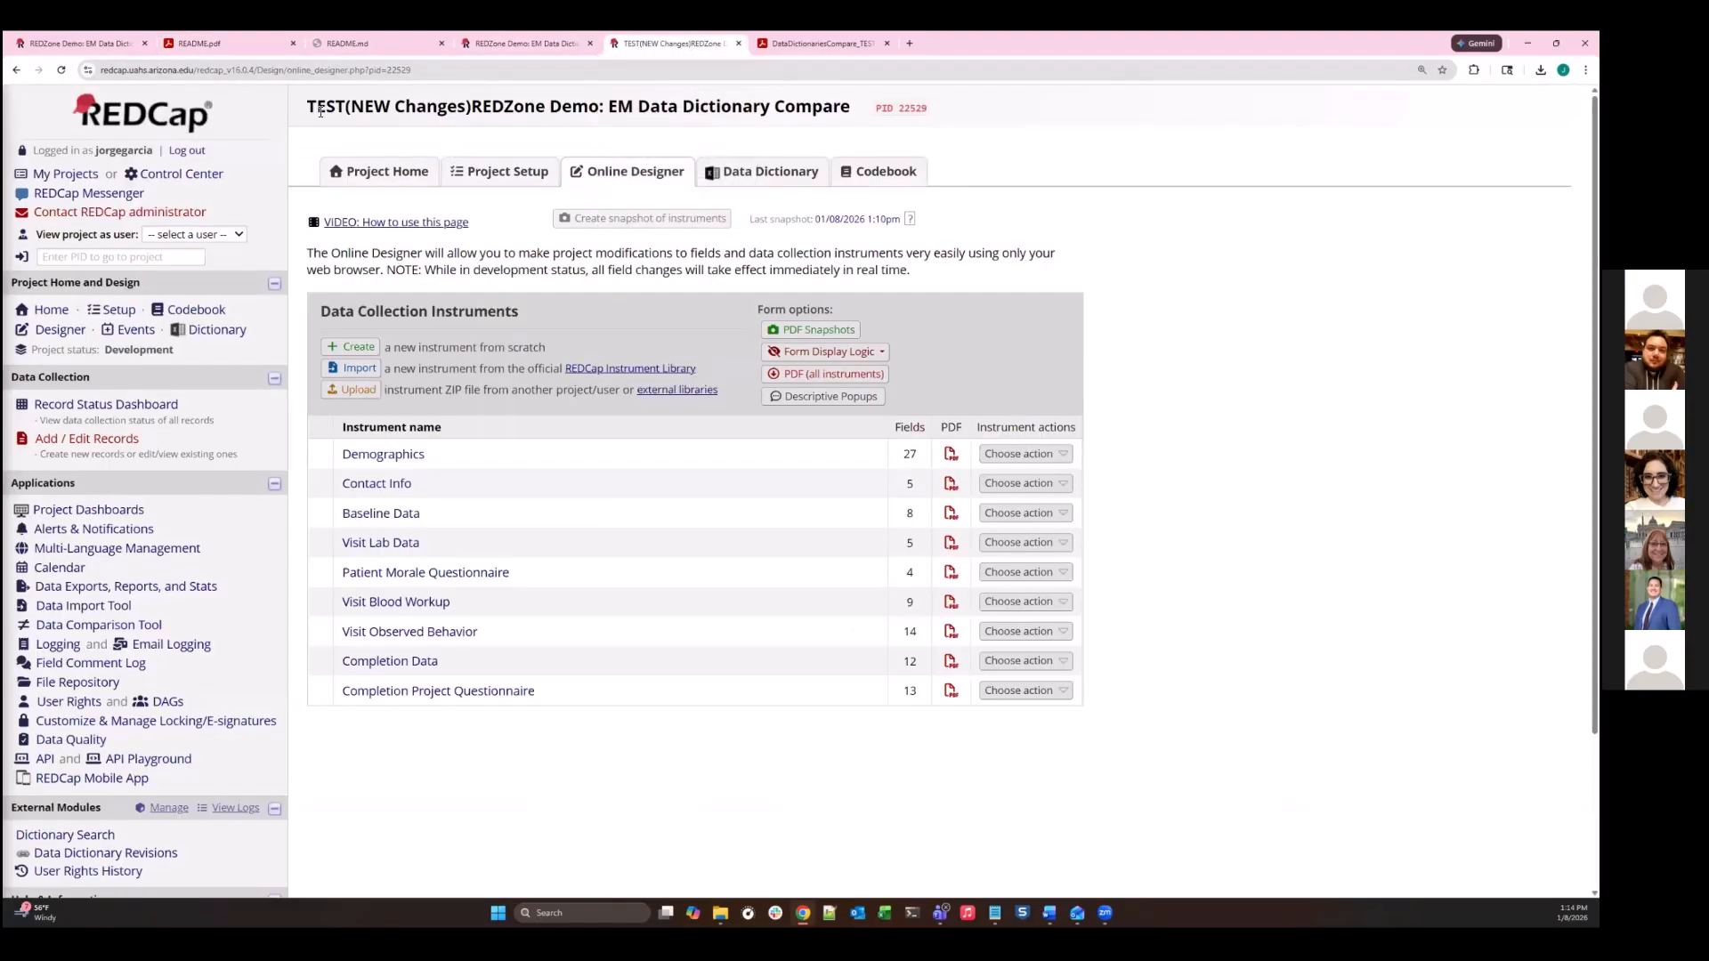
{"action": "left_click_drag", "start_coordinate": [309, 108], "coordinate": [346, 108]}
{"action": "left_click", "coordinate": [82, 45]}
{"action": "scroll", "coordinate": [139, 307], "scroll_direction": "up", "scroll_amount": 4}
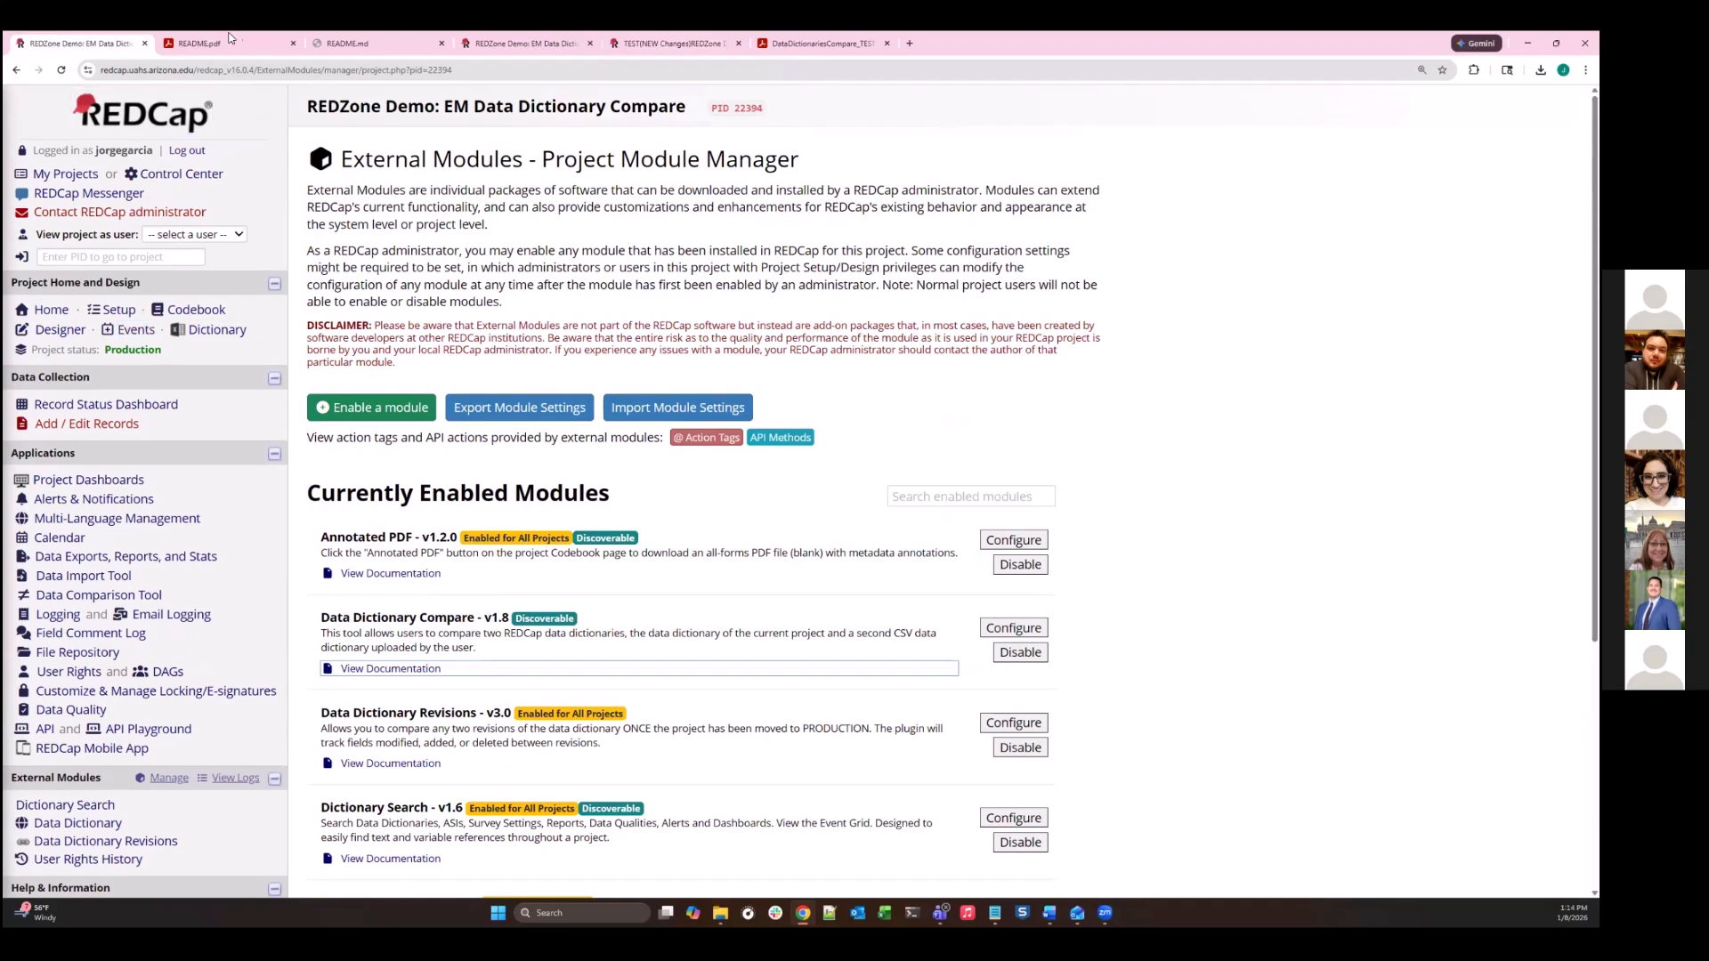
{"action": "left_click", "coordinate": [523, 41]}
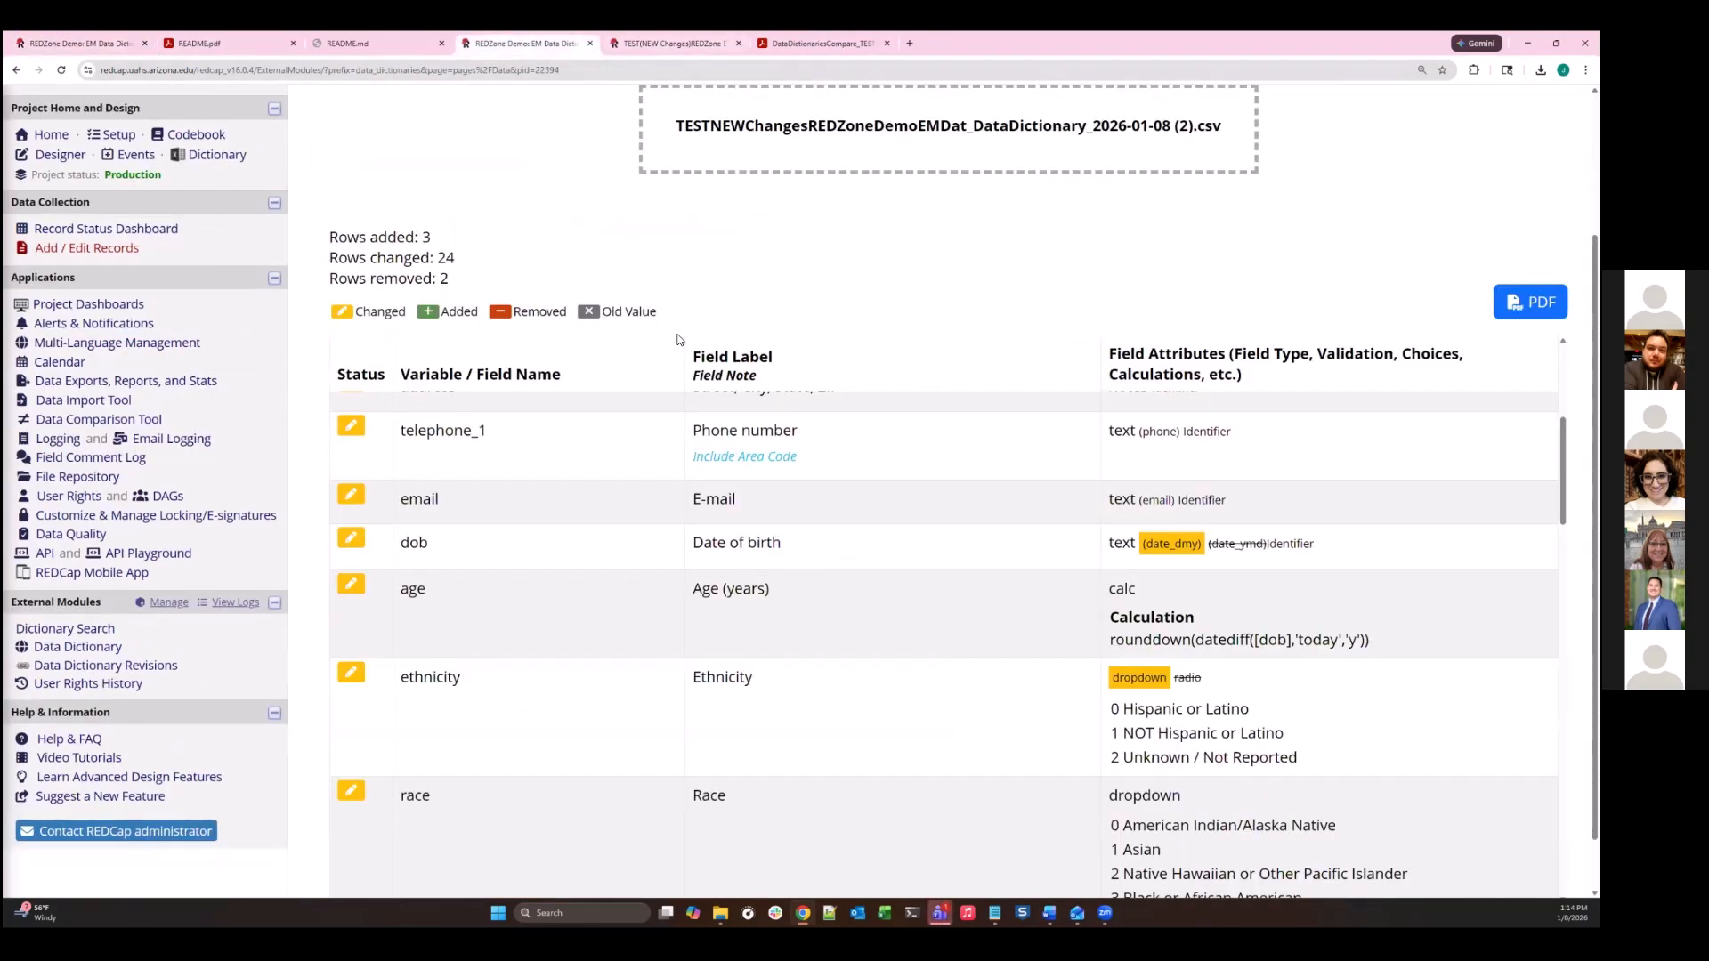
{"action": "scroll", "coordinate": [683, 210], "scroll_direction": "up", "scroll_amount": 1}
- Move the test project's browser tab directly beside the production project's tab
{"action": "left_click", "coordinate": [667, 43]}
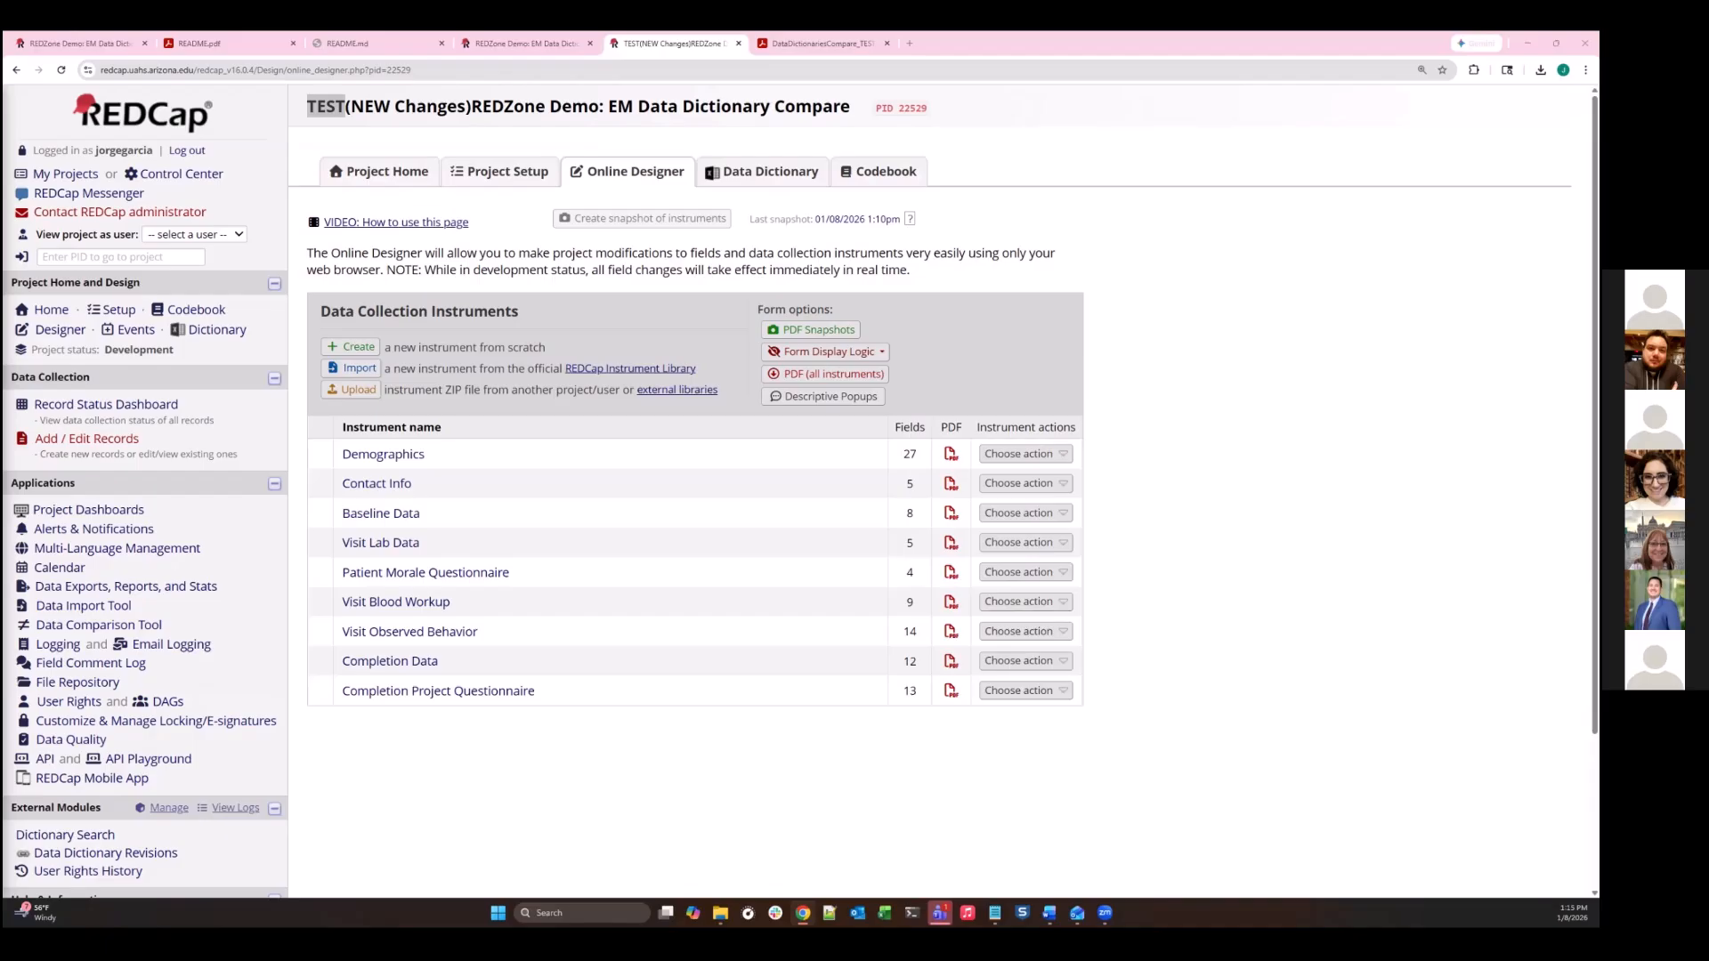
{"action": "left_click", "coordinate": [286, 49]}
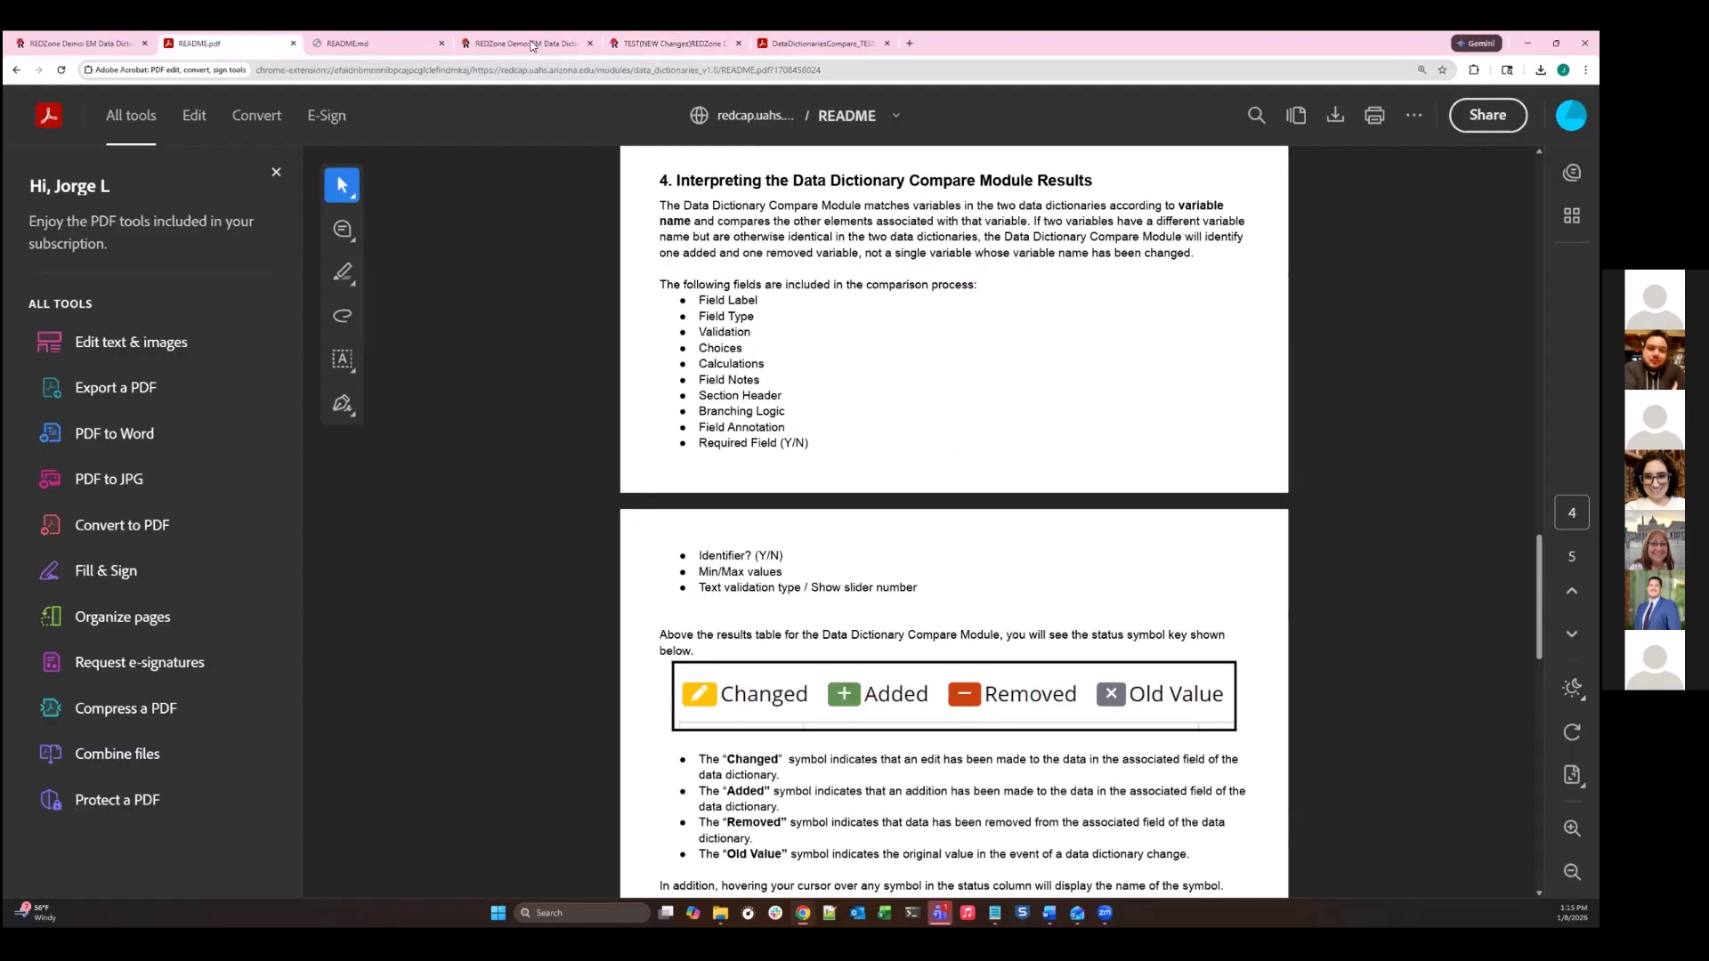
{"action": "left_click_drag", "start_coordinate": [651, 37], "coordinate": [227, 49]}
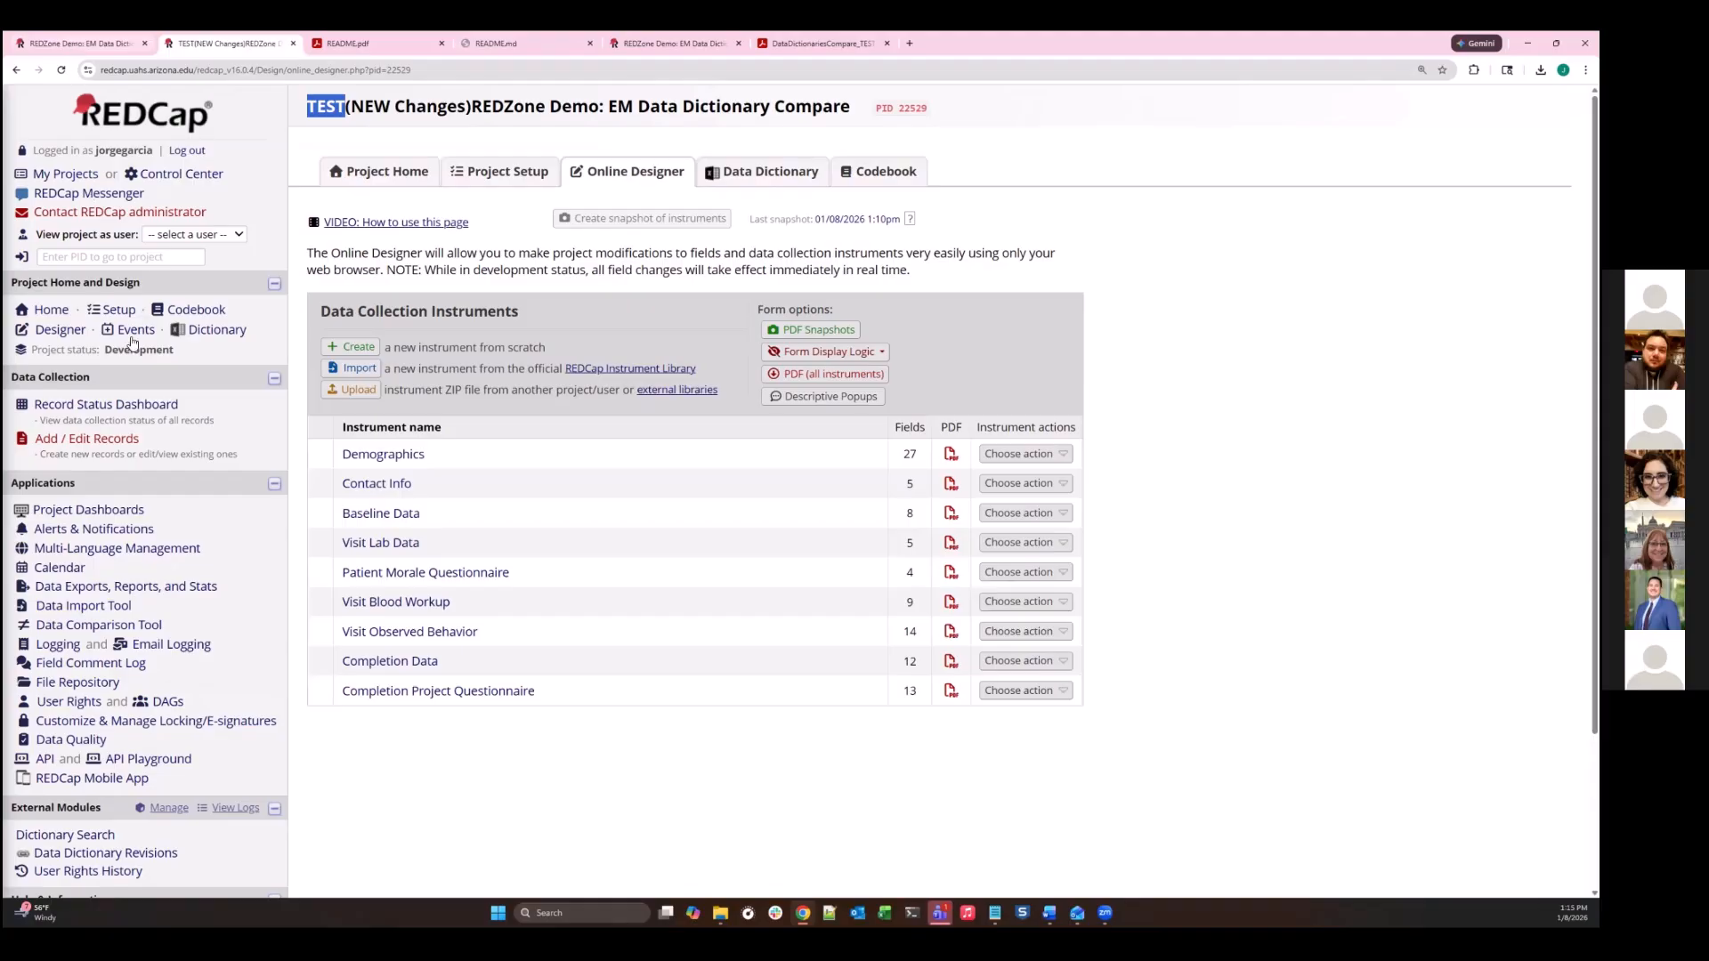
- Put the production project into Draft Mode from its Online Designer and open the Project Revision History from the last snapshot date
{"action": "left_click", "coordinate": [47, 42]}
{"action": "scroll", "coordinate": [288, 365], "scroll_direction": "down", "scroll_amount": 3}
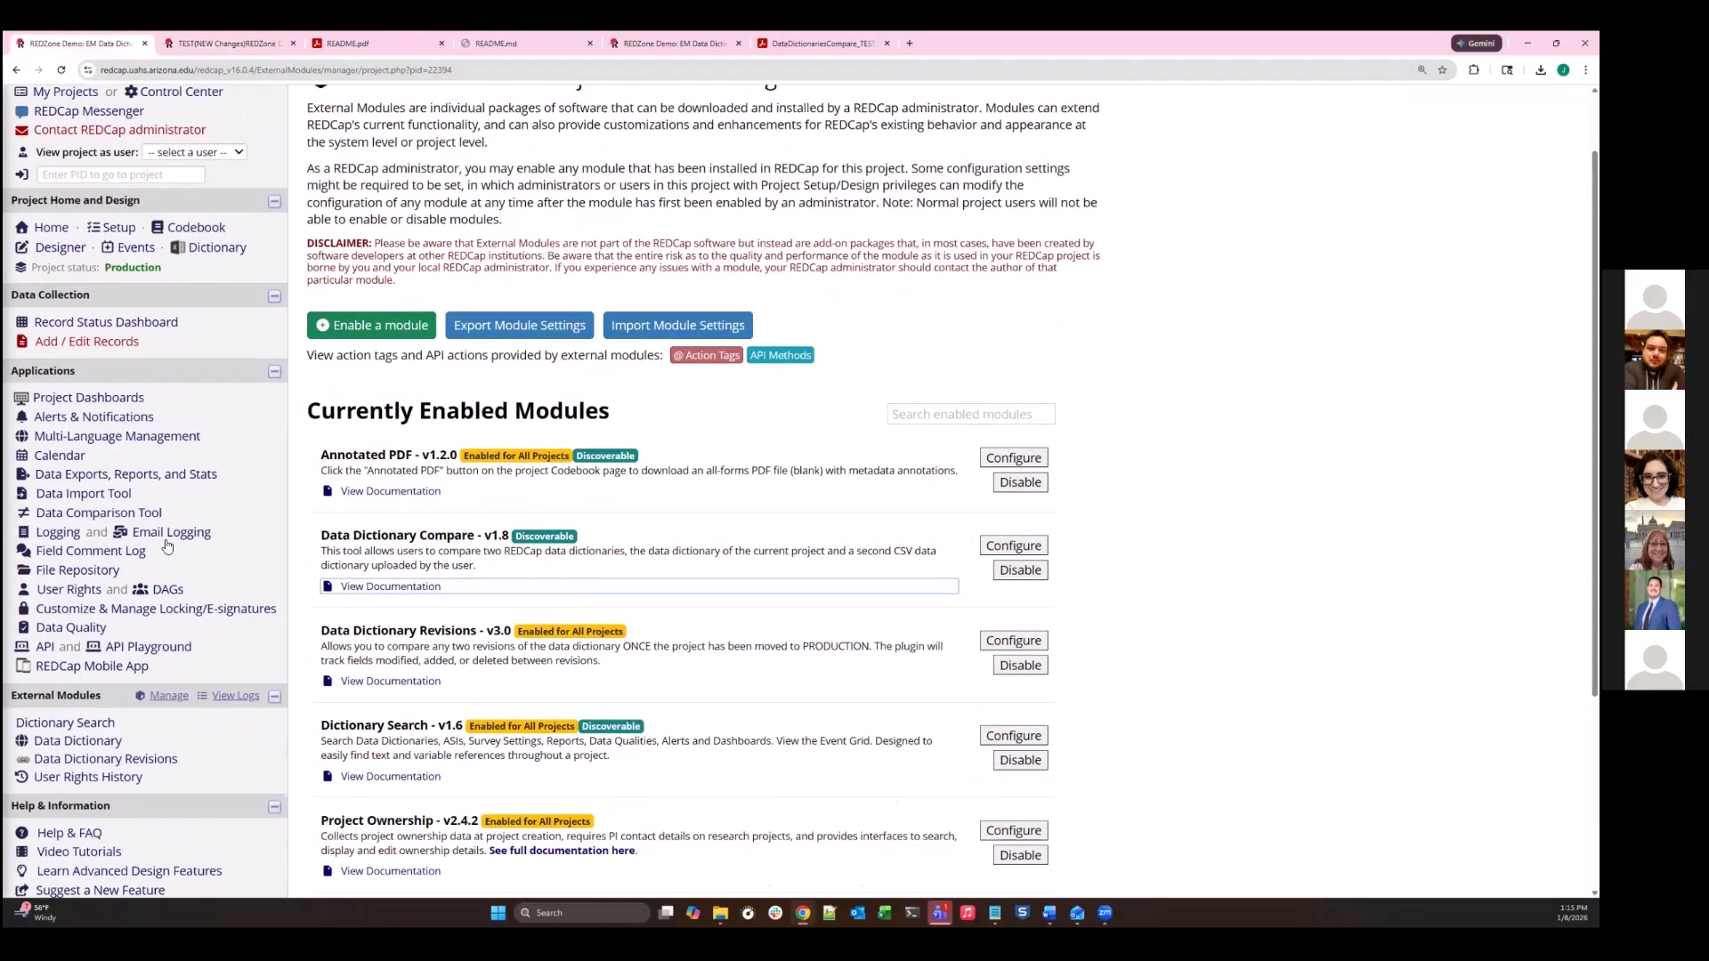
{"action": "scroll", "coordinate": [743, 196], "scroll_direction": "up", "scroll_amount": 3}
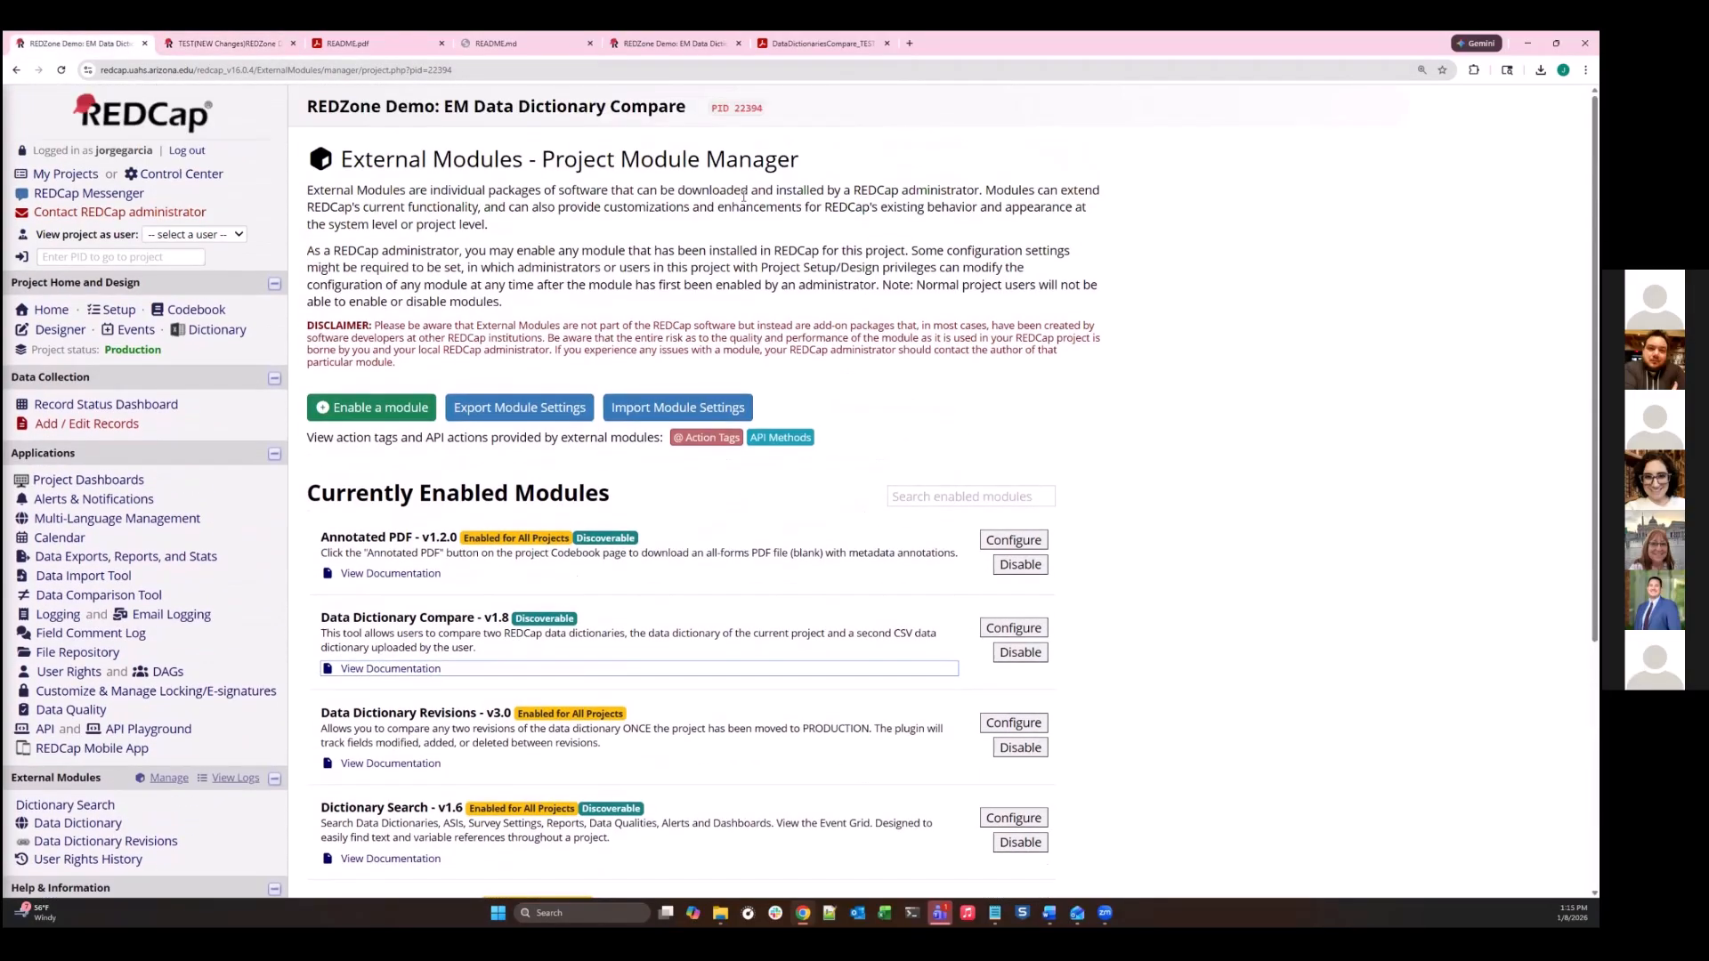
{"action": "left_click", "coordinate": [60, 330]}
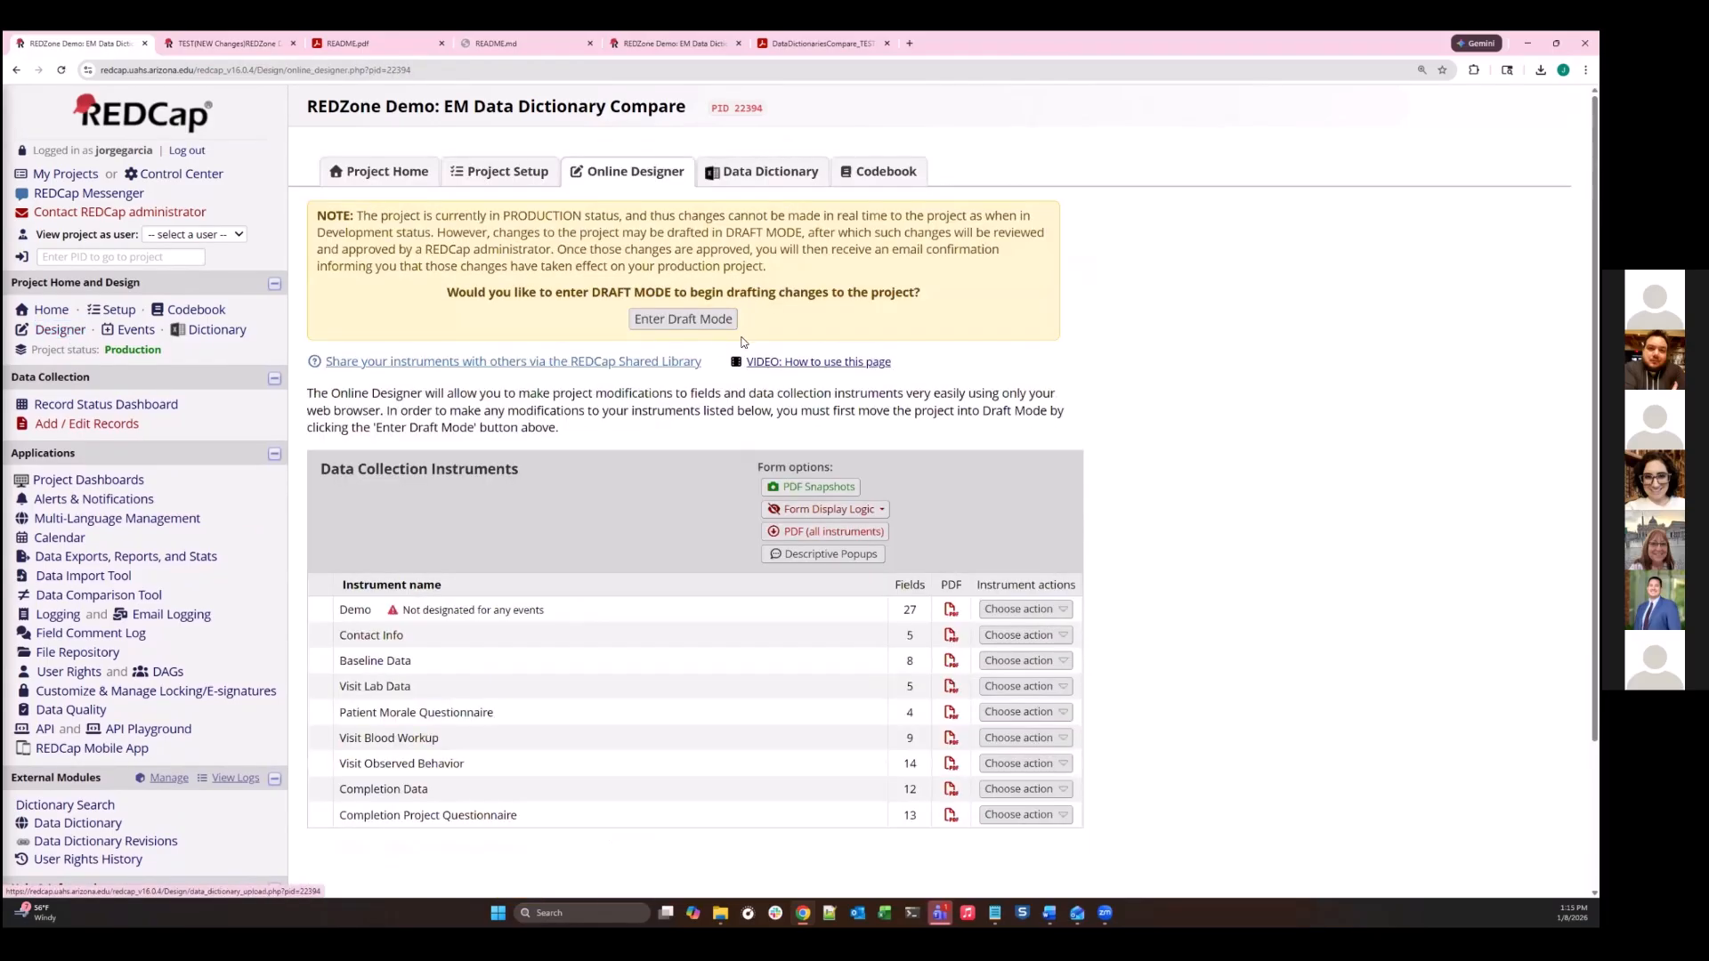
{"action": "left_click", "coordinate": [496, 178]}
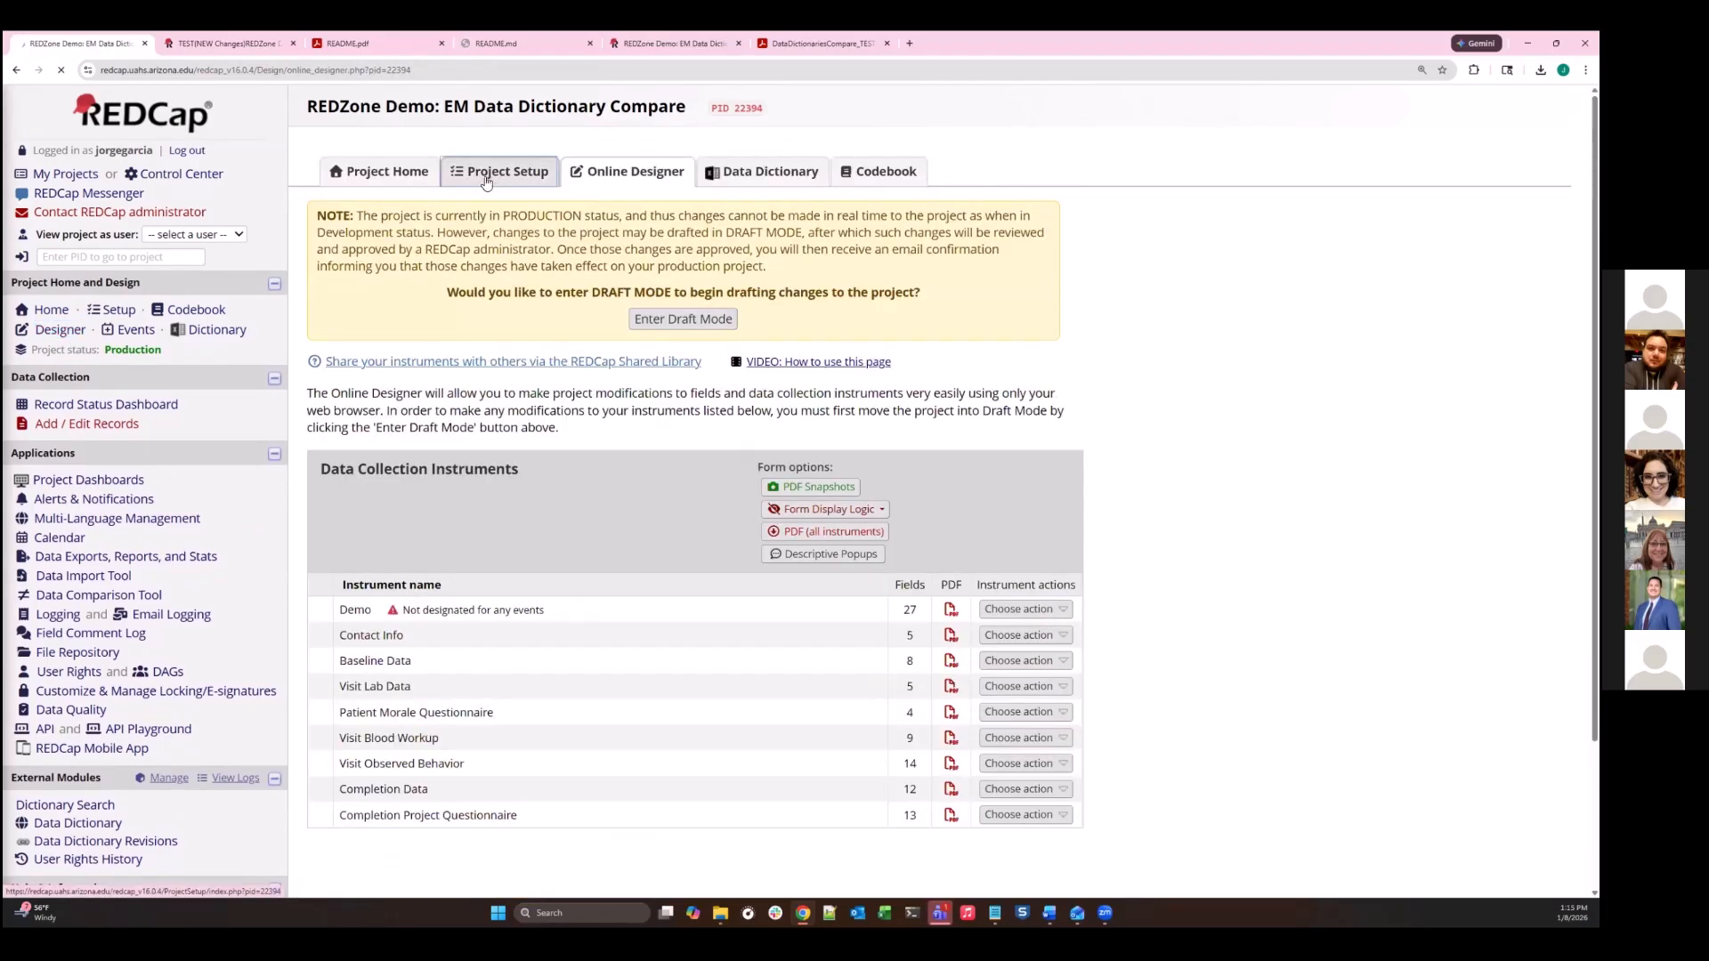
{"action": "left_click", "coordinate": [57, 331]}
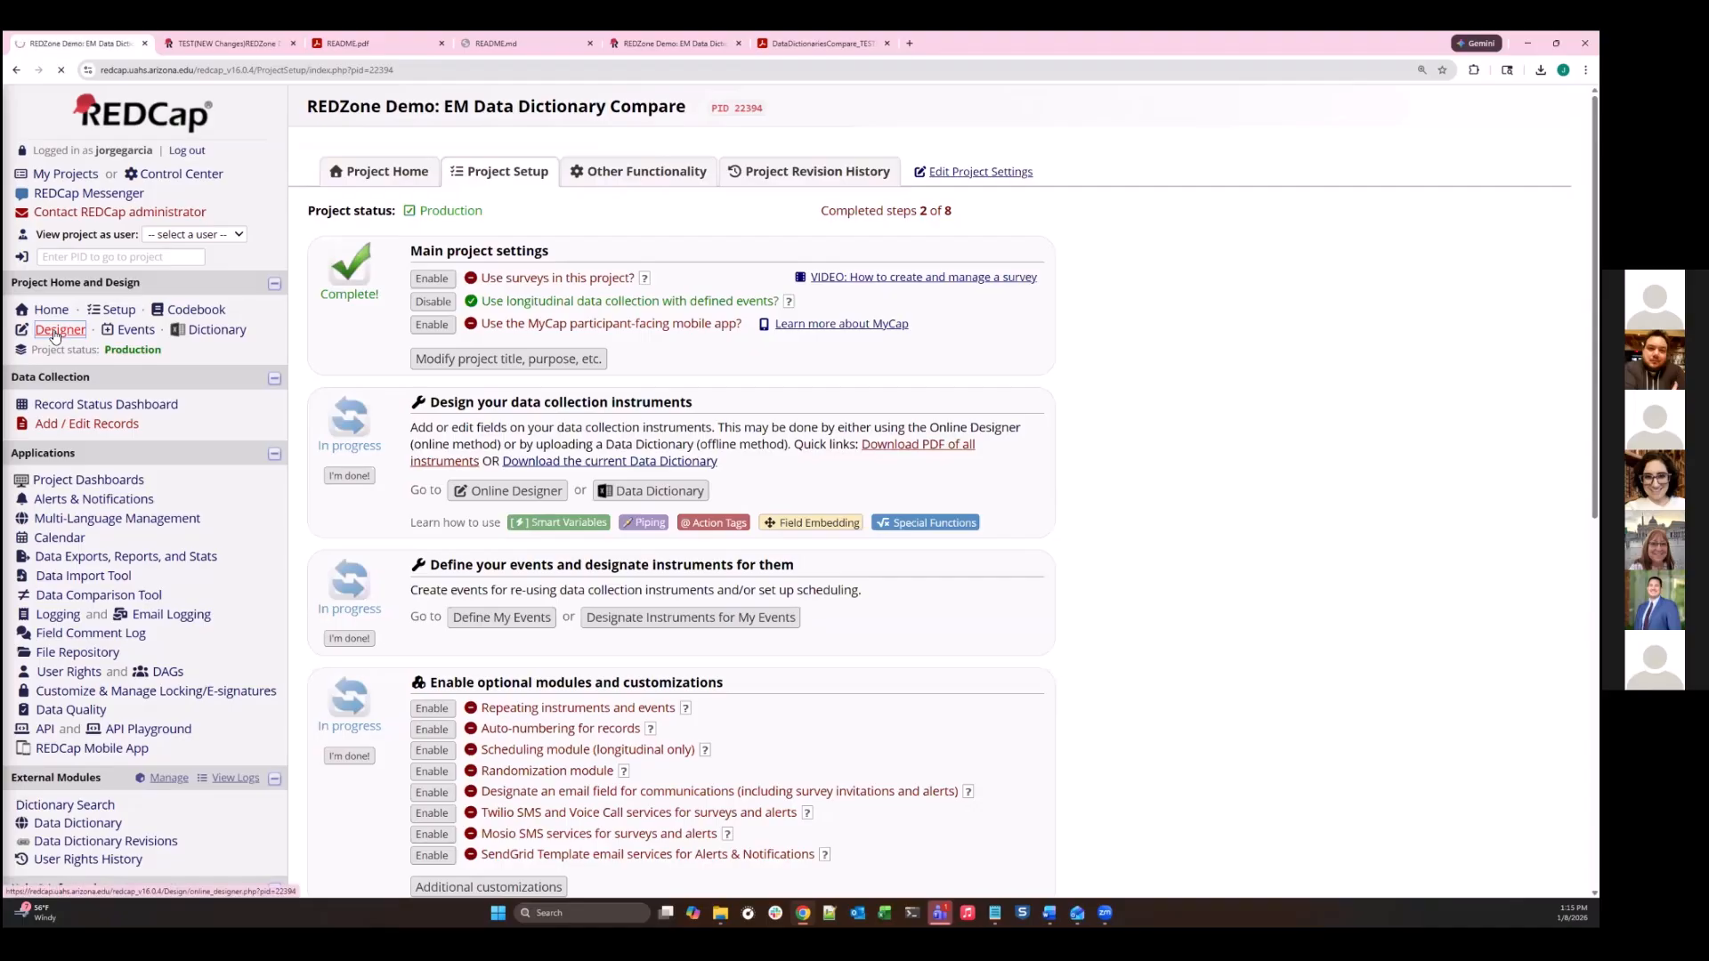
{"action": "left_click", "coordinate": [726, 322]}
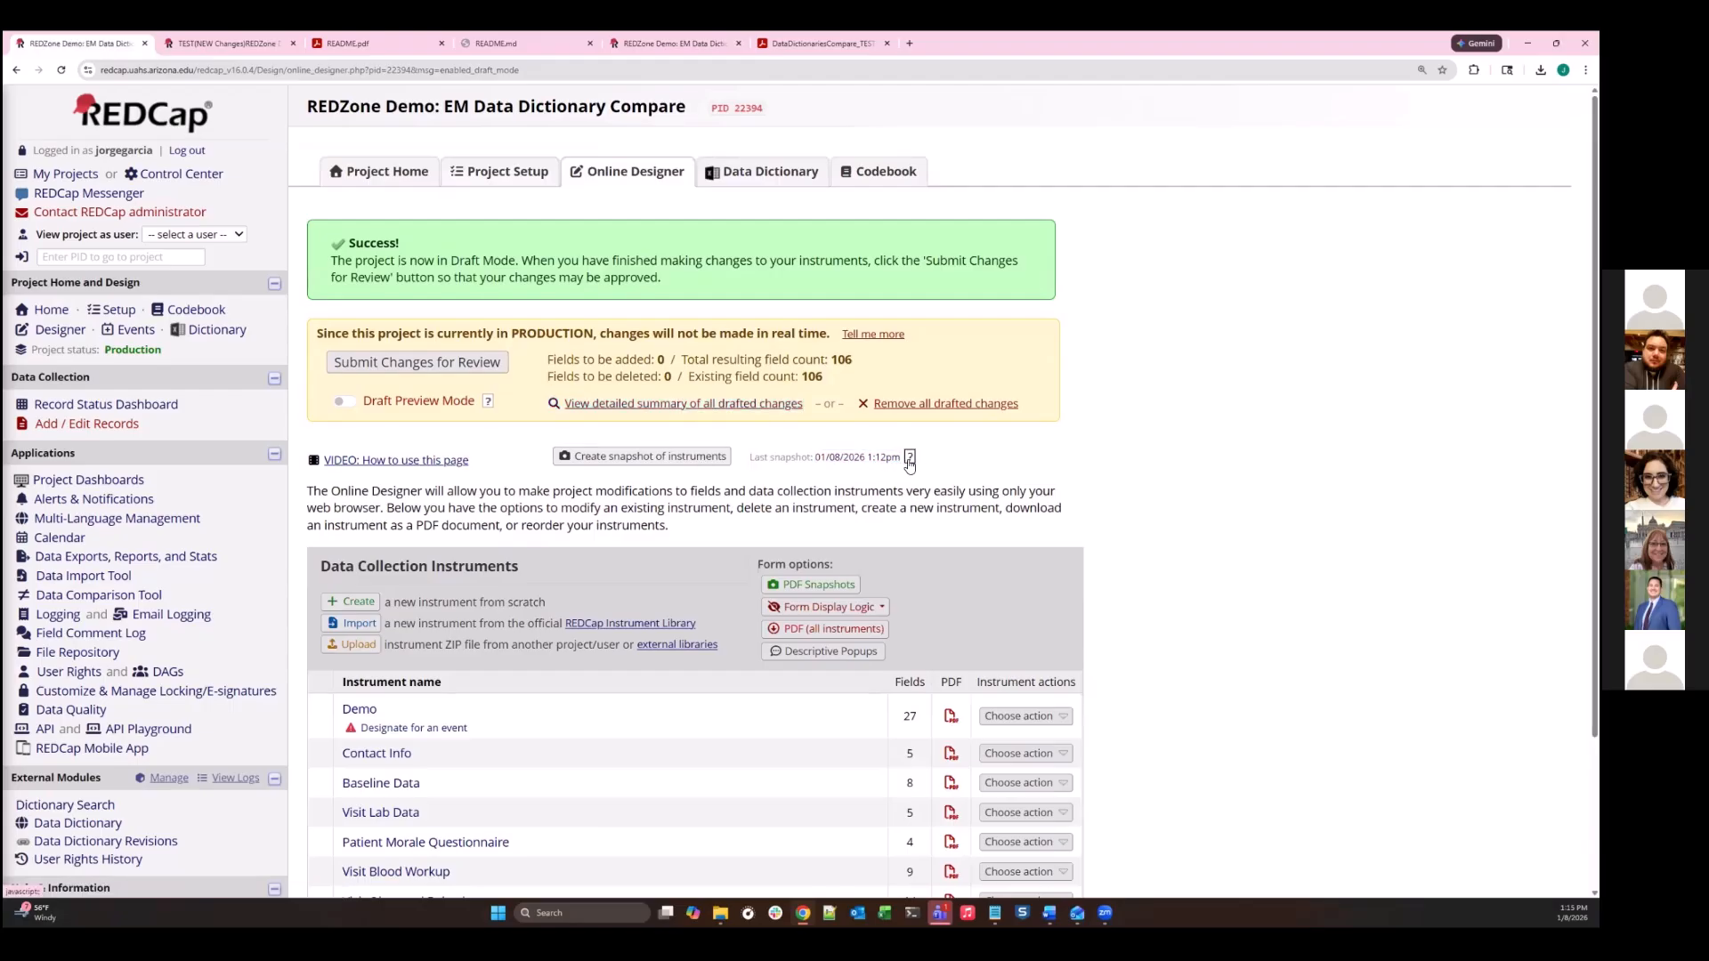
{"action": "scroll", "coordinate": [909, 464], "scroll_direction": "down", "scroll_amount": 1}
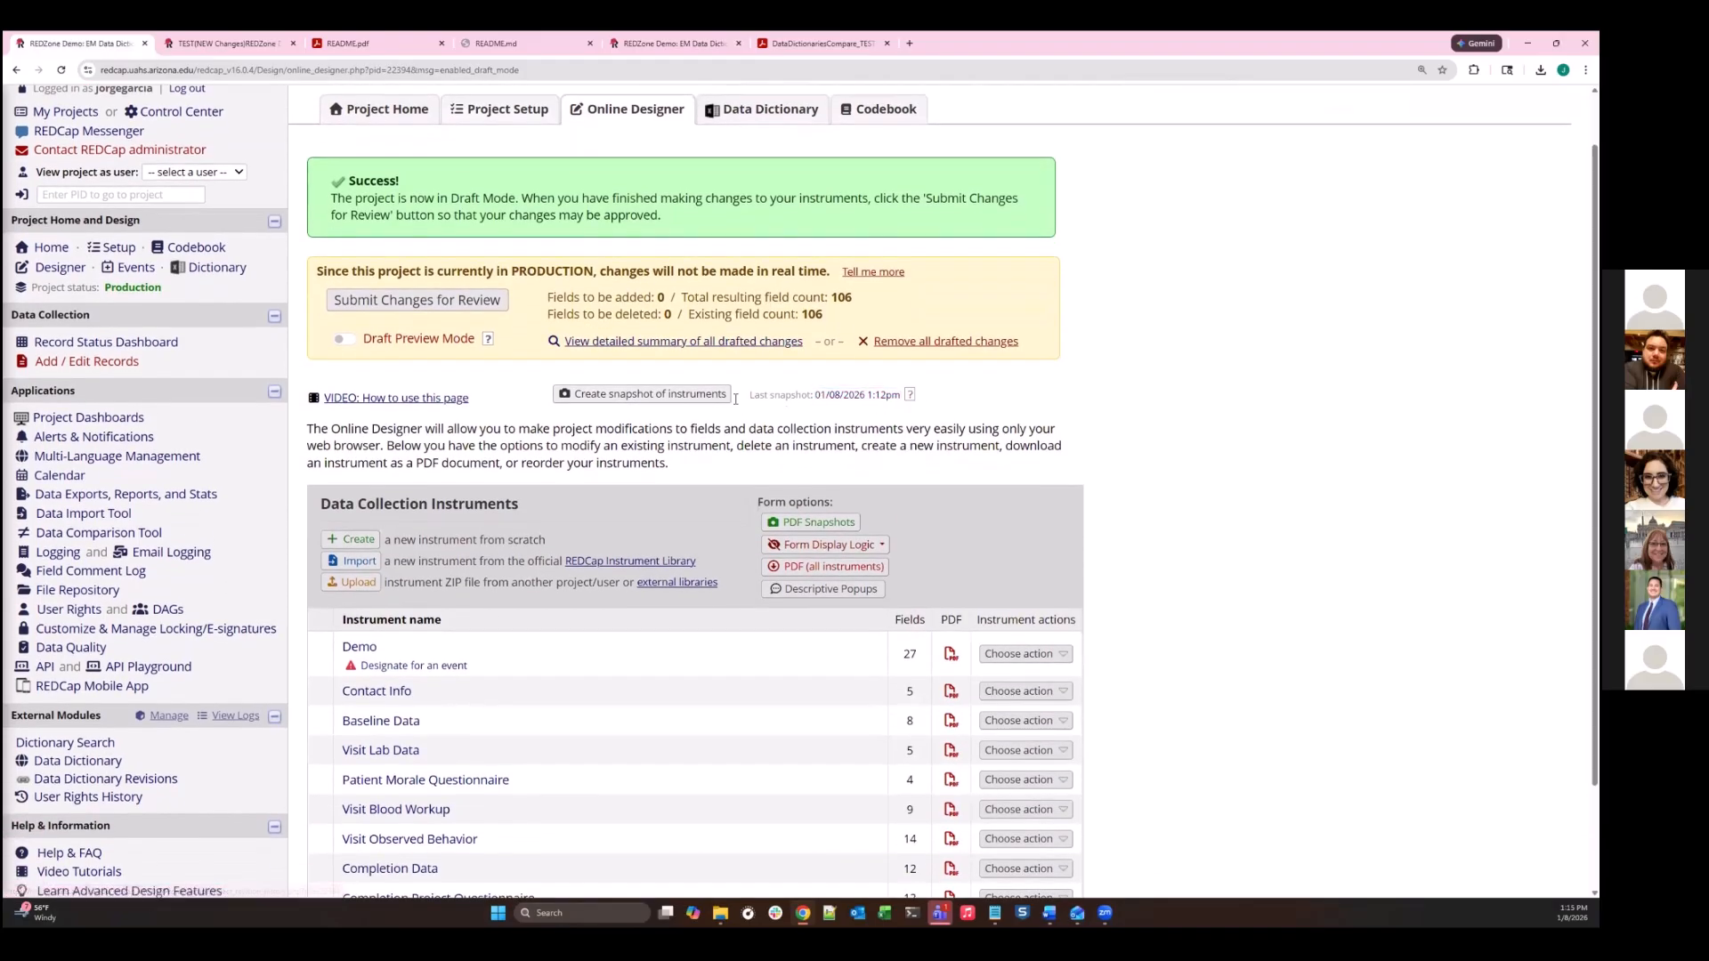
{"action": "left_click", "coordinate": [867, 395]}
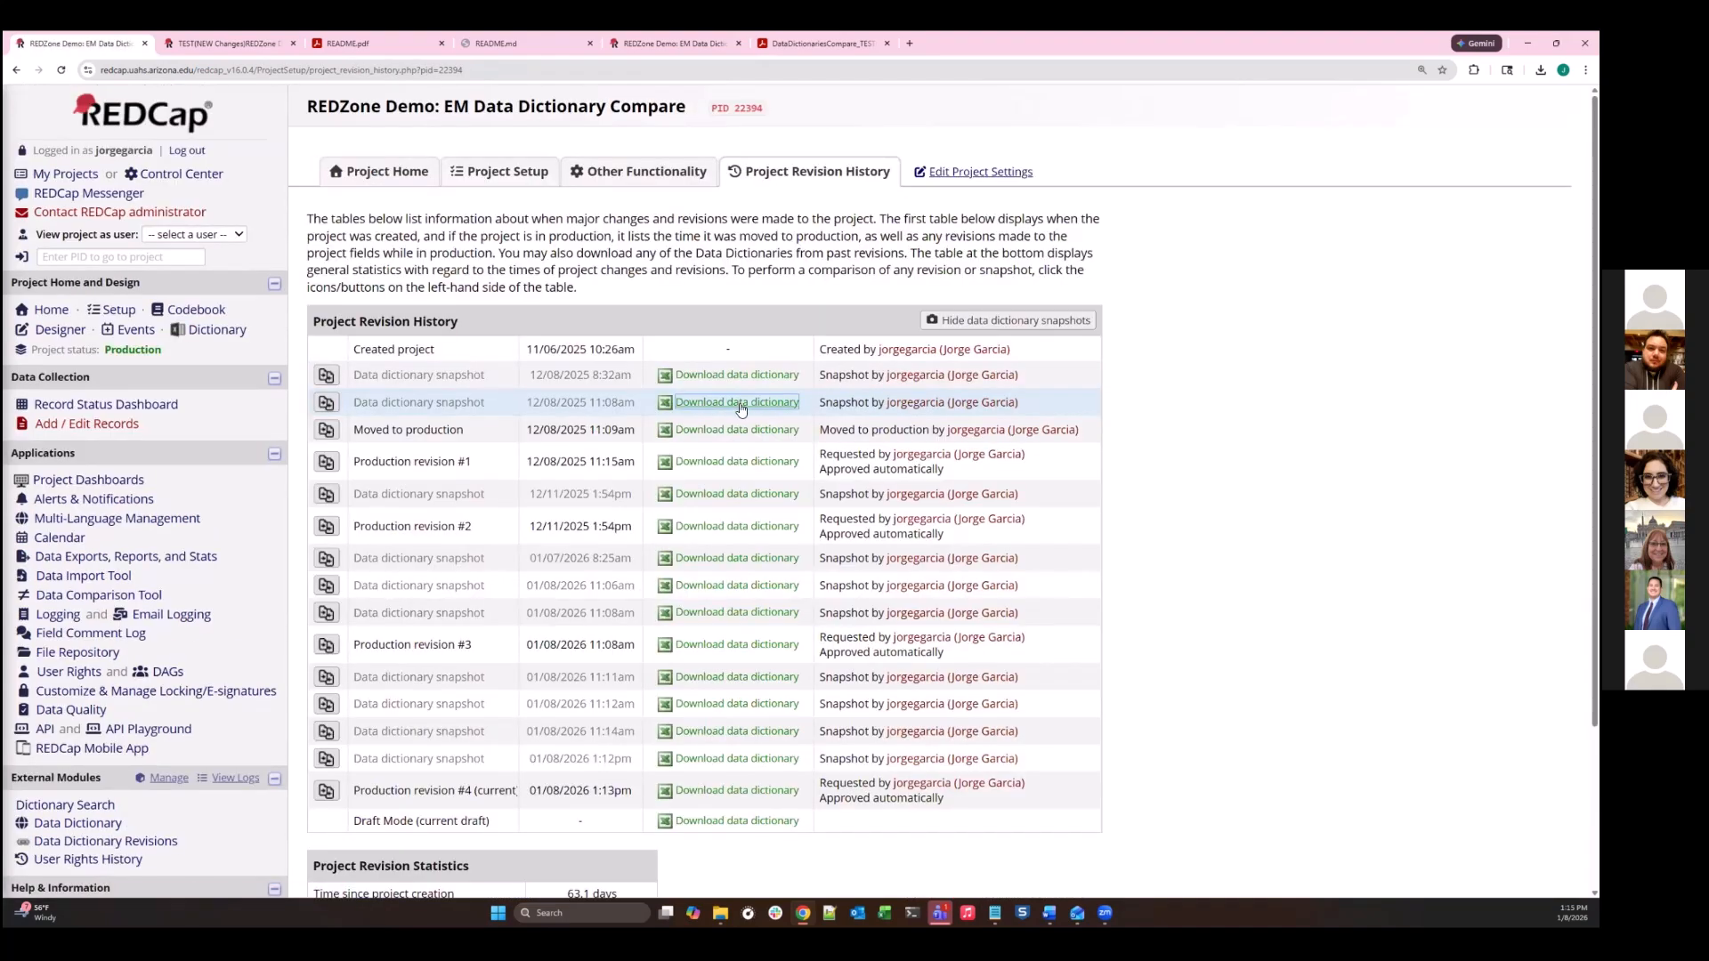
- Download the data dictionary from the 12/08/2025 8:32am snapshot in the project revision history
{"action": "left_click", "coordinate": [732, 402]}
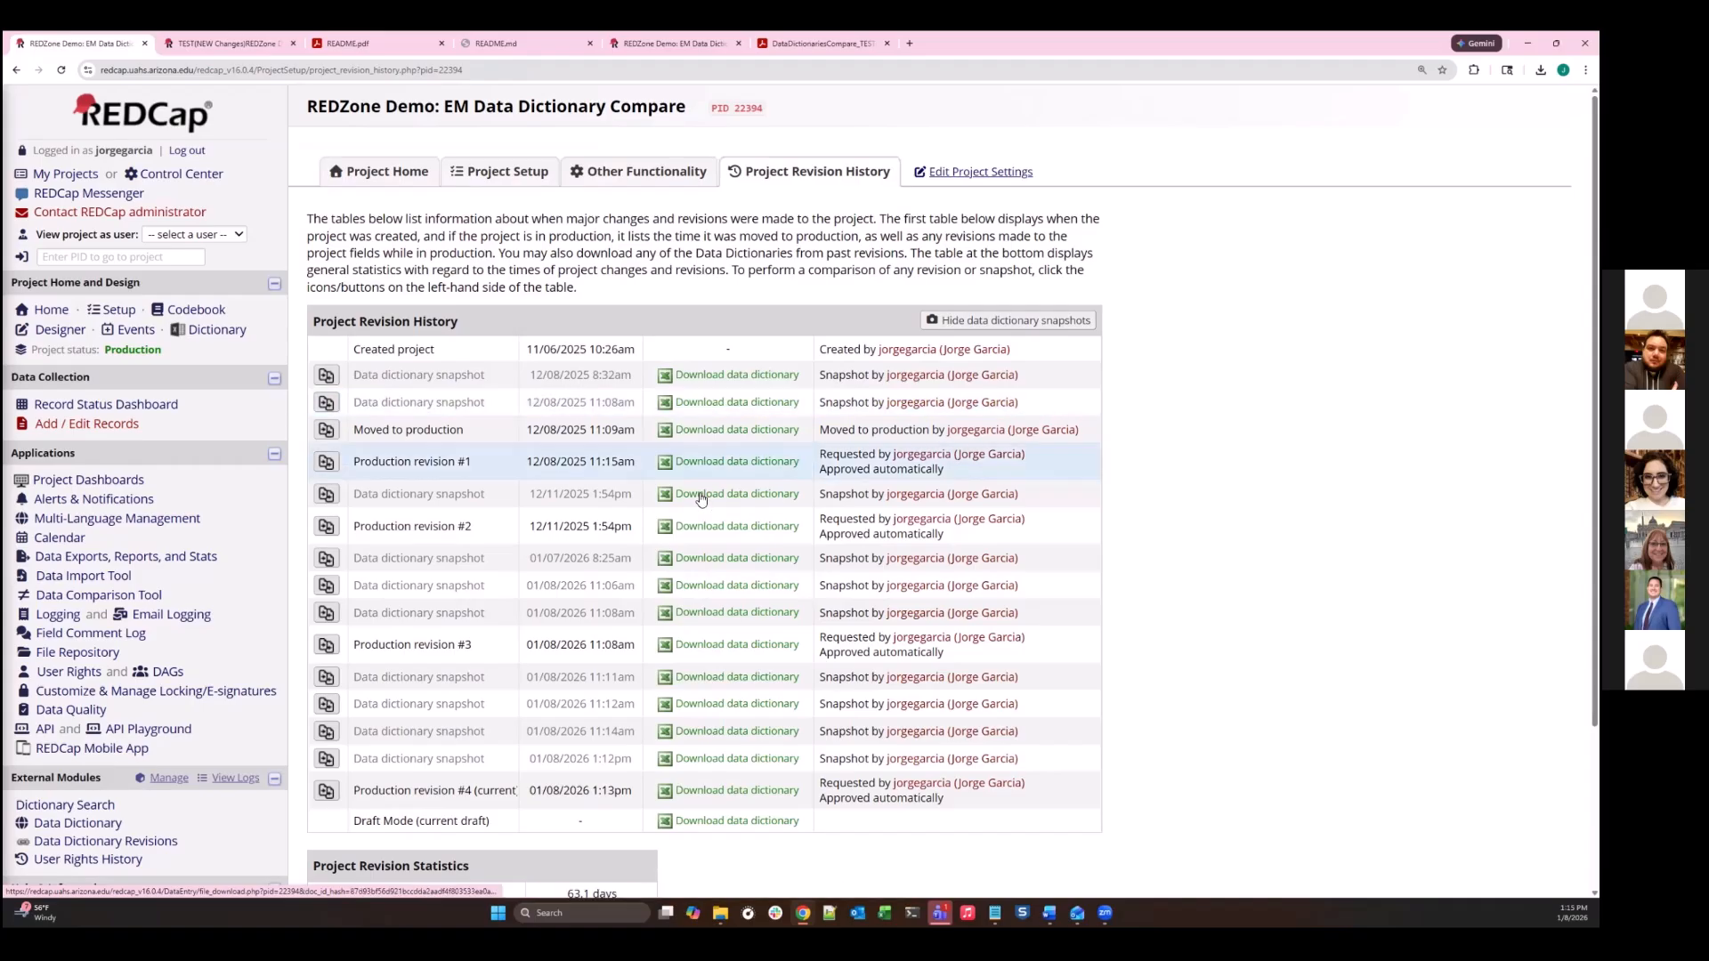
{"action": "left_click", "coordinate": [707, 797]}
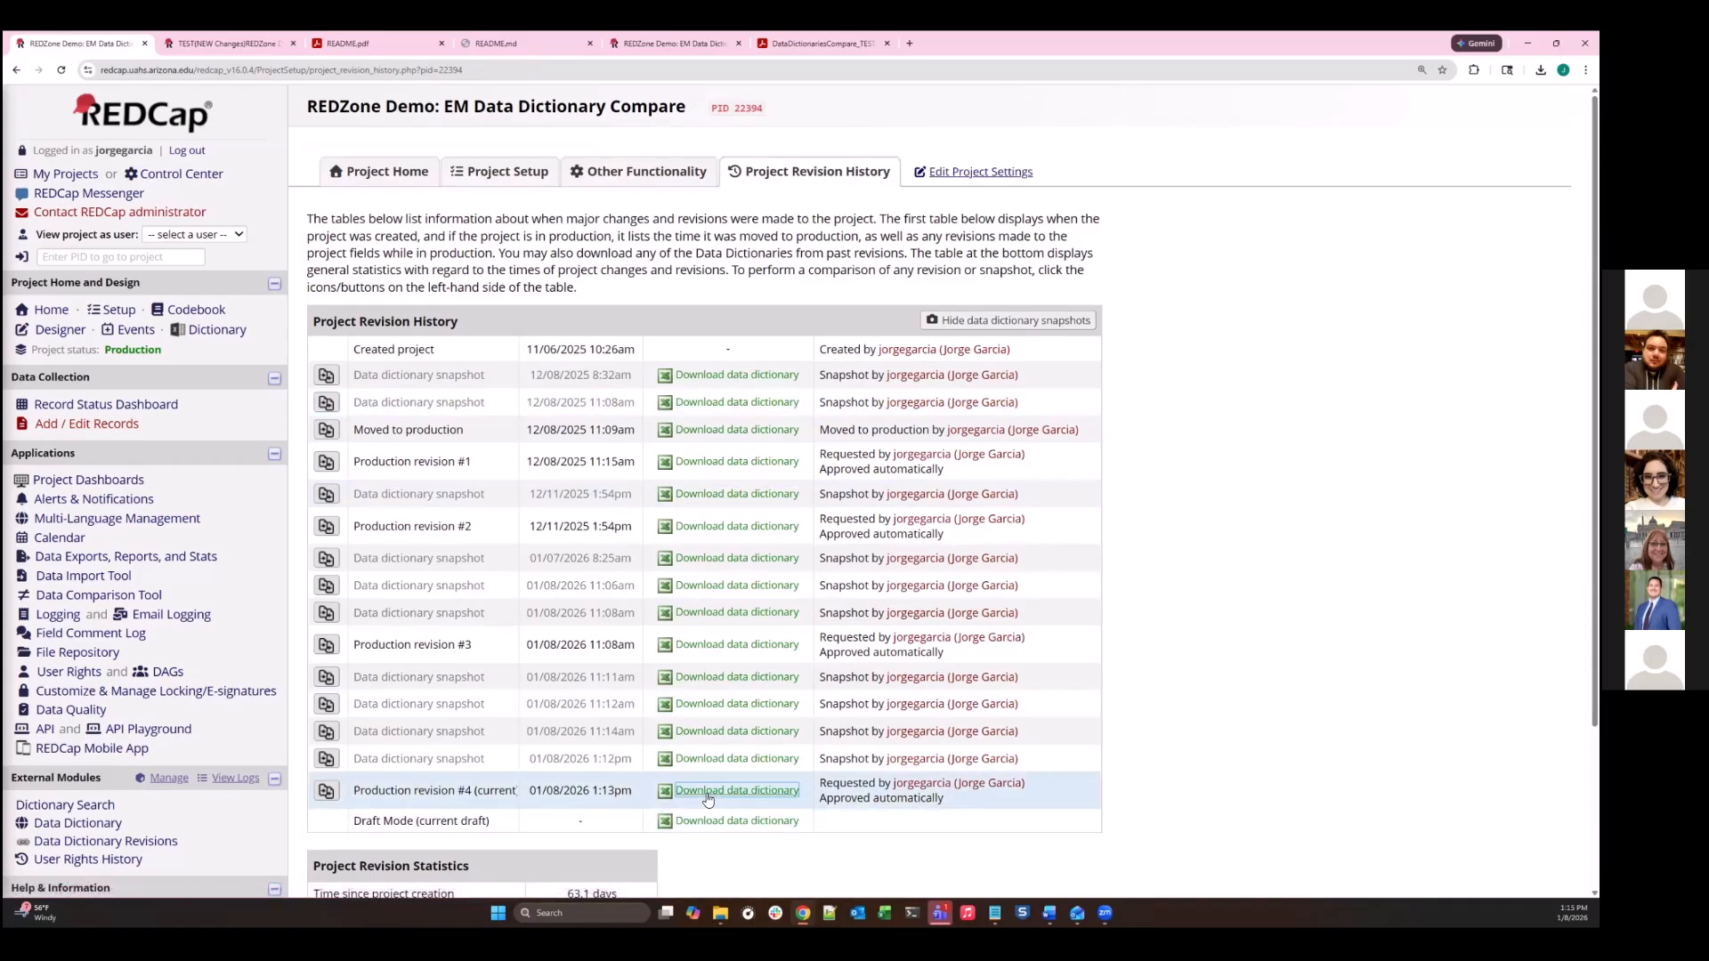
{"action": "left_click", "coordinate": [724, 375]}
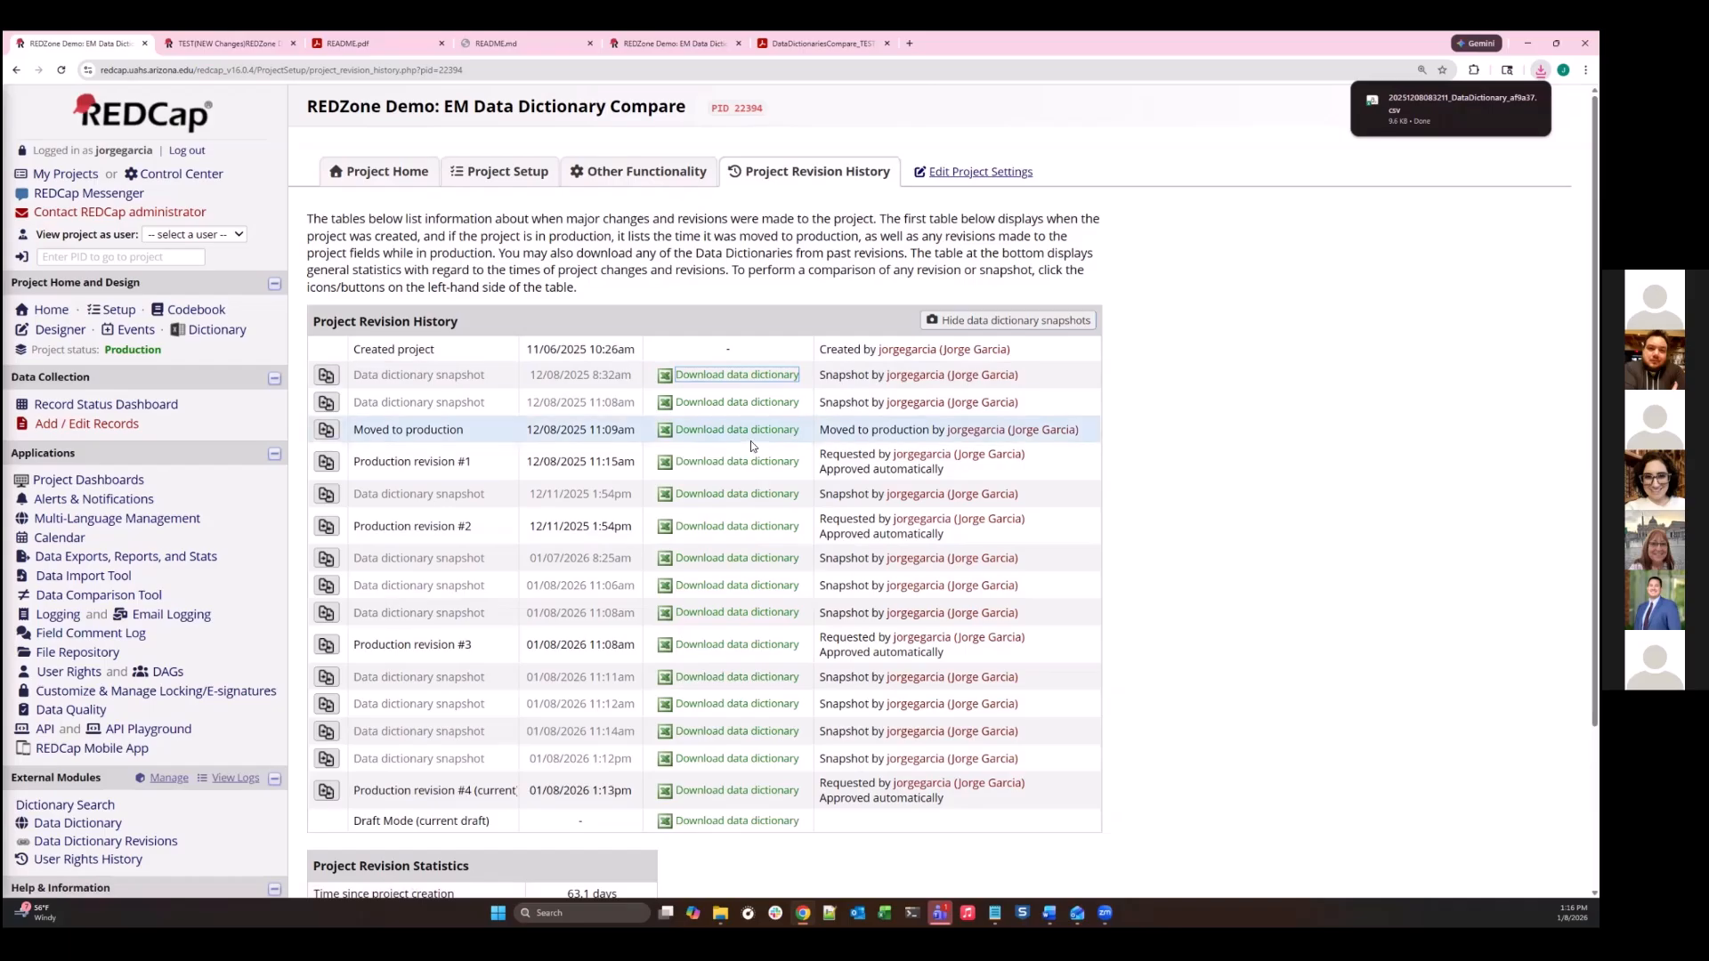
{"action": "left_click", "coordinate": [78, 823]}
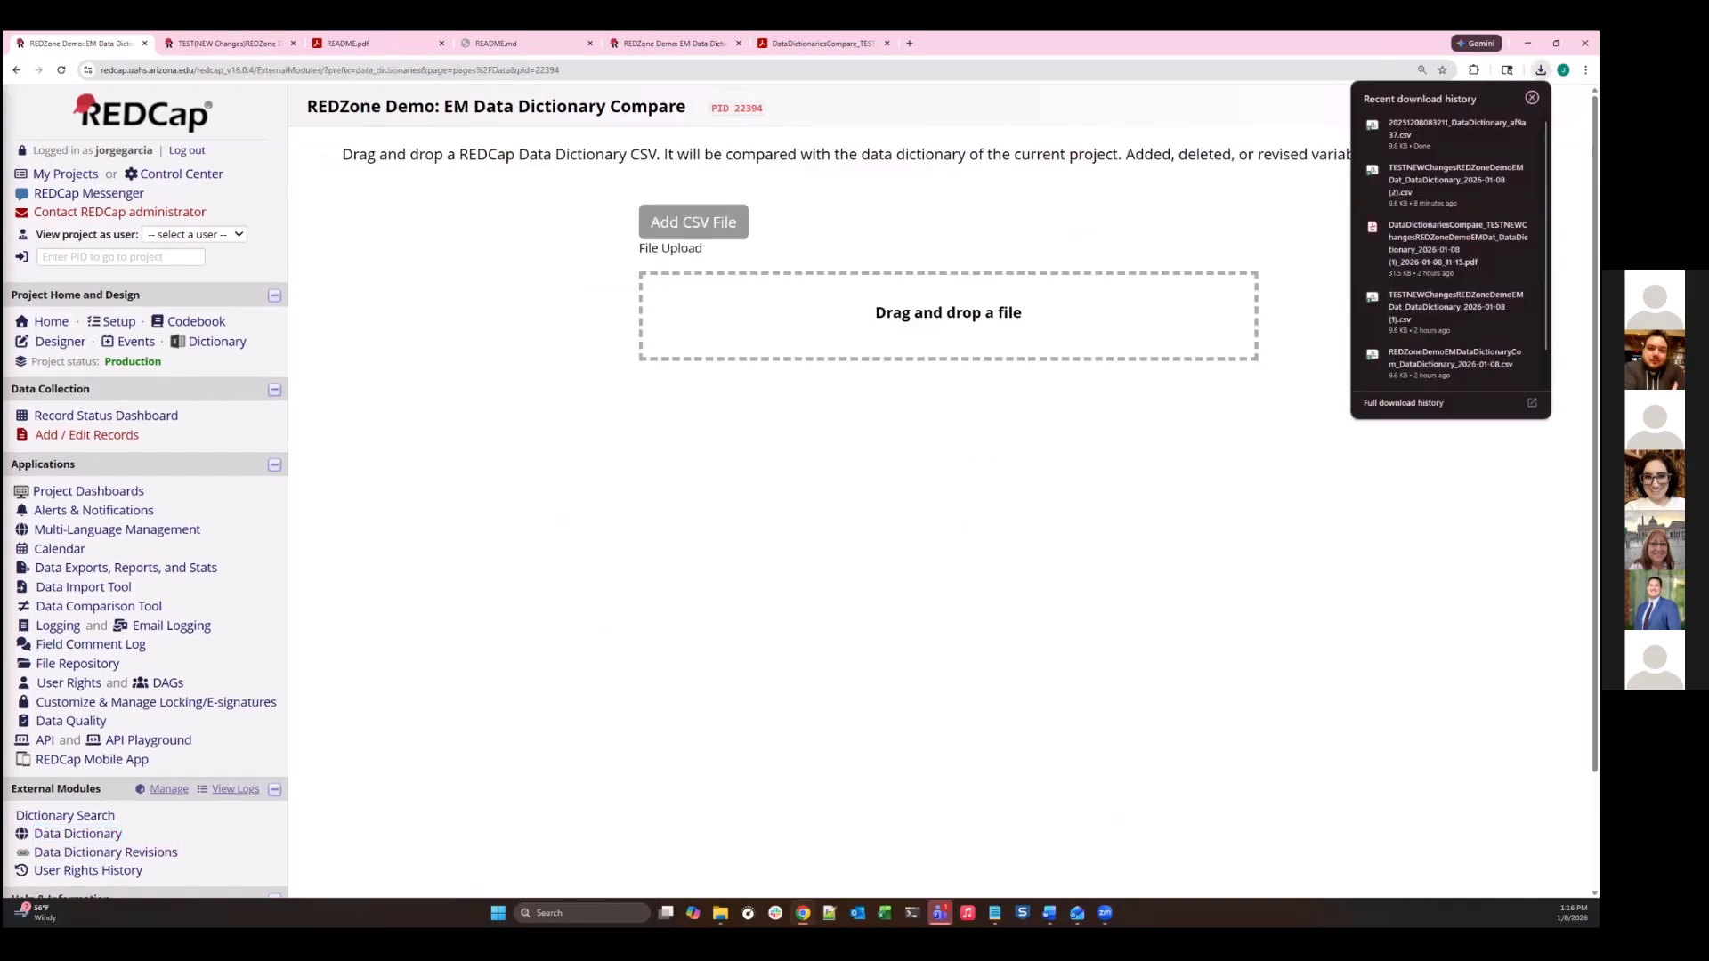
{"action": "mouse_move", "coordinate": [989, 307]}
{"action": "left_mouse_down"}
{"action": "mouse_move", "coordinate": [1034, 316]}
{"action": "mouse_move", "coordinate": [996, 318]}
{"action": "left_mouse_up"}
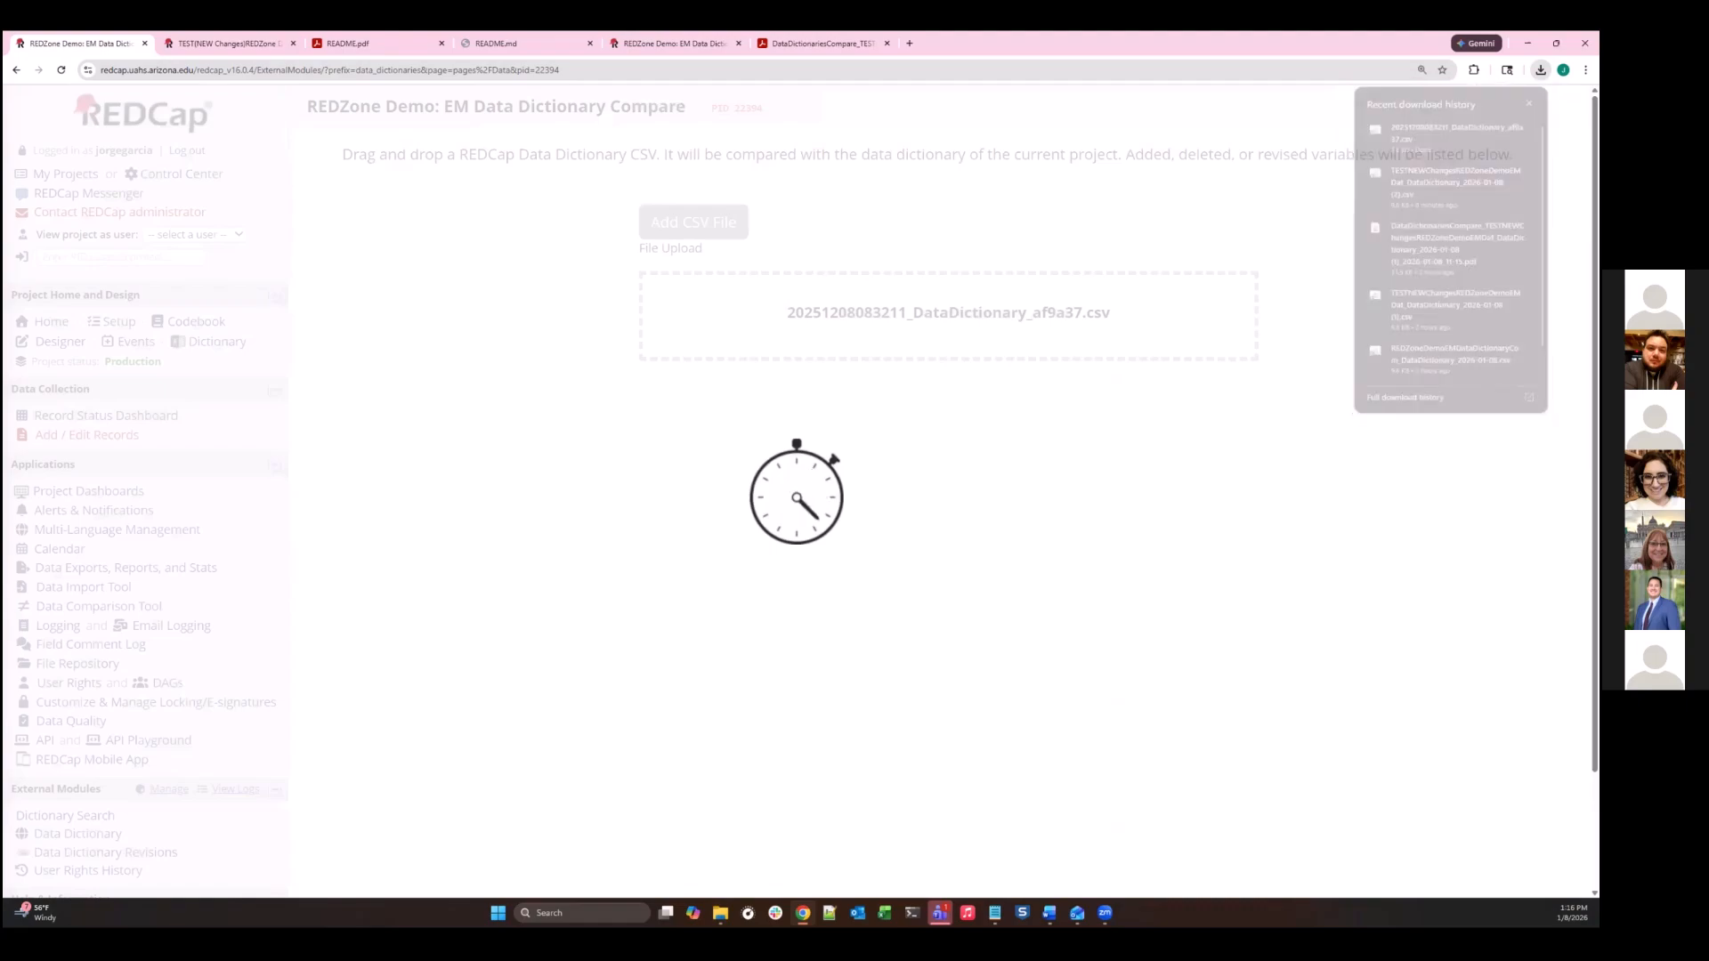
{"action": "scroll", "coordinate": [805, 452], "scroll_direction": "down", "scroll_amount": 2}
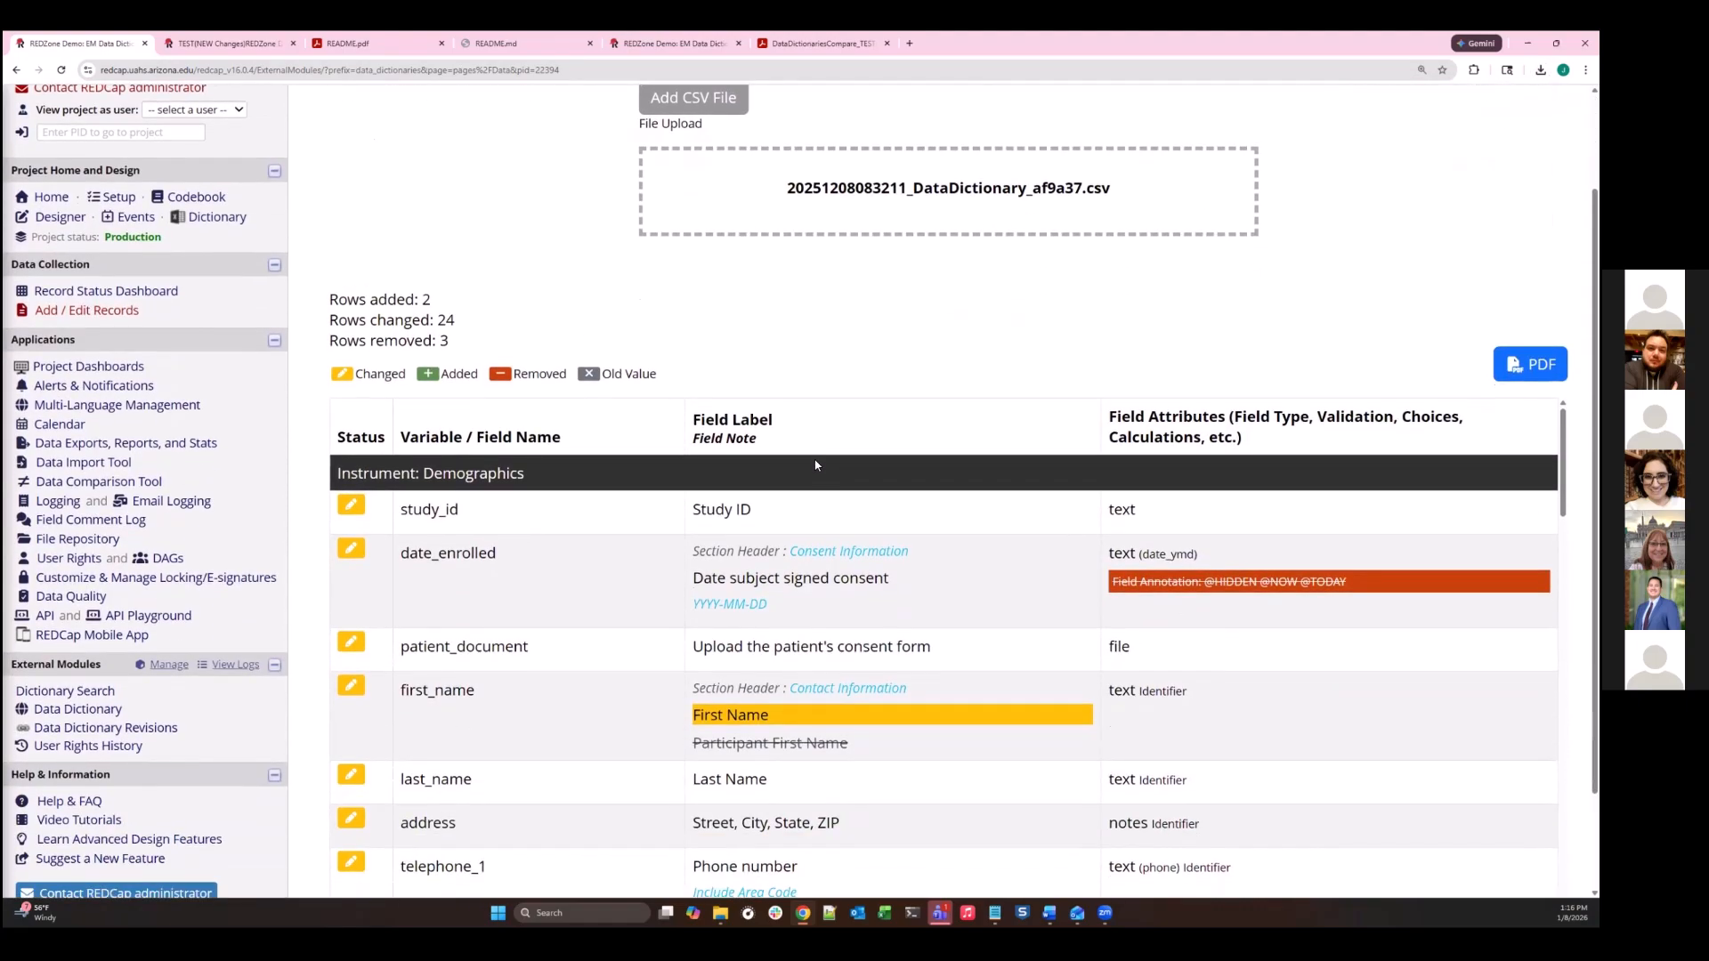
{"action": "scroll", "coordinate": [808, 457], "scroll_direction": "up", "scroll_amount": 2}
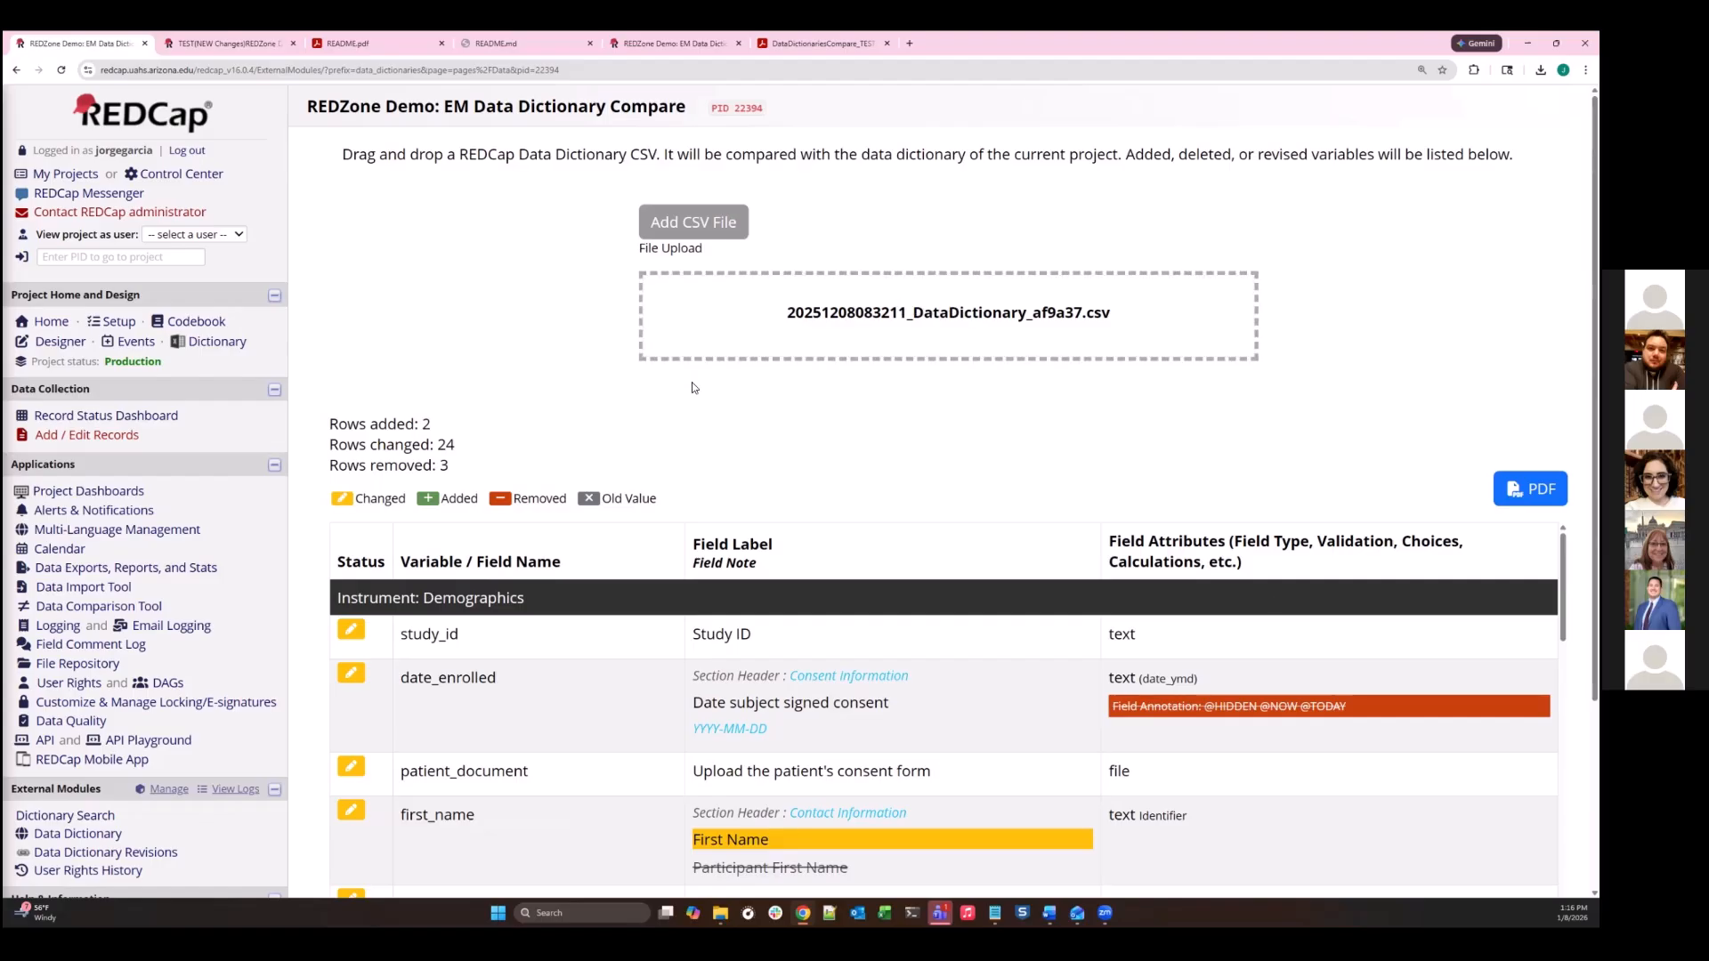
- Open the Data Dictionary Revisions module and compare Production Revision #3 with Production Revision #2
{"action": "left_click", "coordinate": [98, 852]}
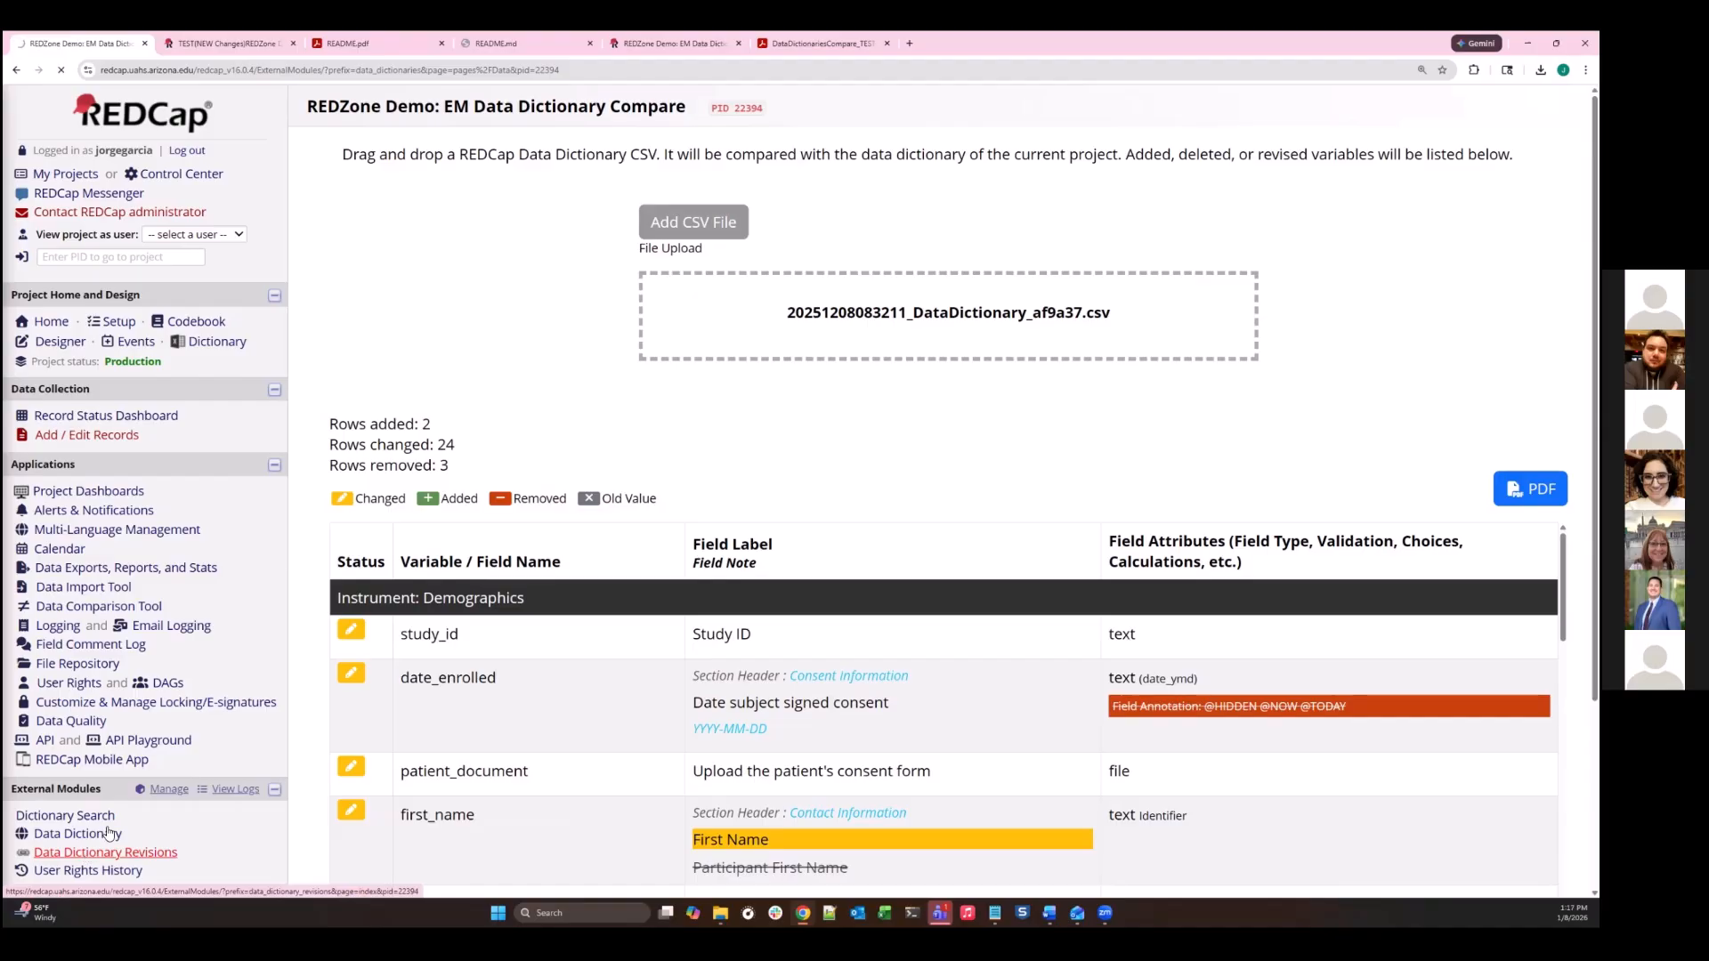
{"action": "left_click", "coordinate": [317, 299]}
{"action": "left_click", "coordinate": [318, 344]}
{"action": "left_click", "coordinate": [318, 388]}
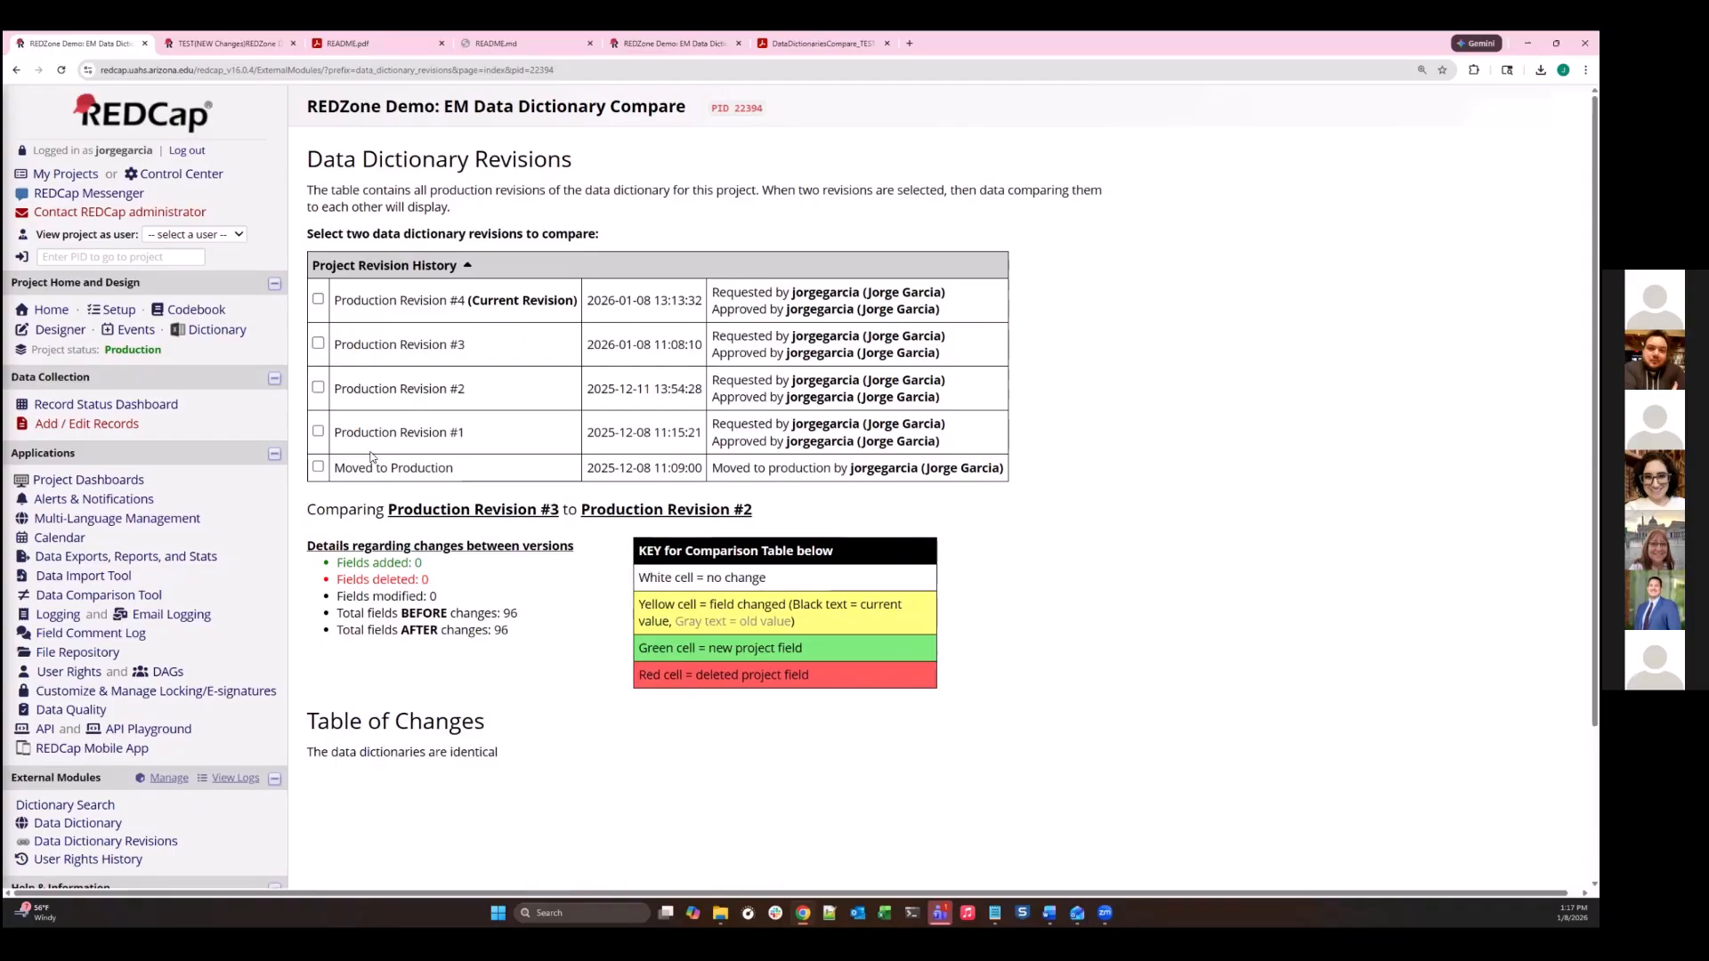
- Compare Production Revision #4 with Production Revision #1 and review the change details and table of changes
{"action": "left_click", "coordinate": [318, 299]}
{"action": "left_click", "coordinate": [319, 434]}
{"action": "scroll", "coordinate": [557, 568], "scroll_direction": "down", "scroll_amount": 1}
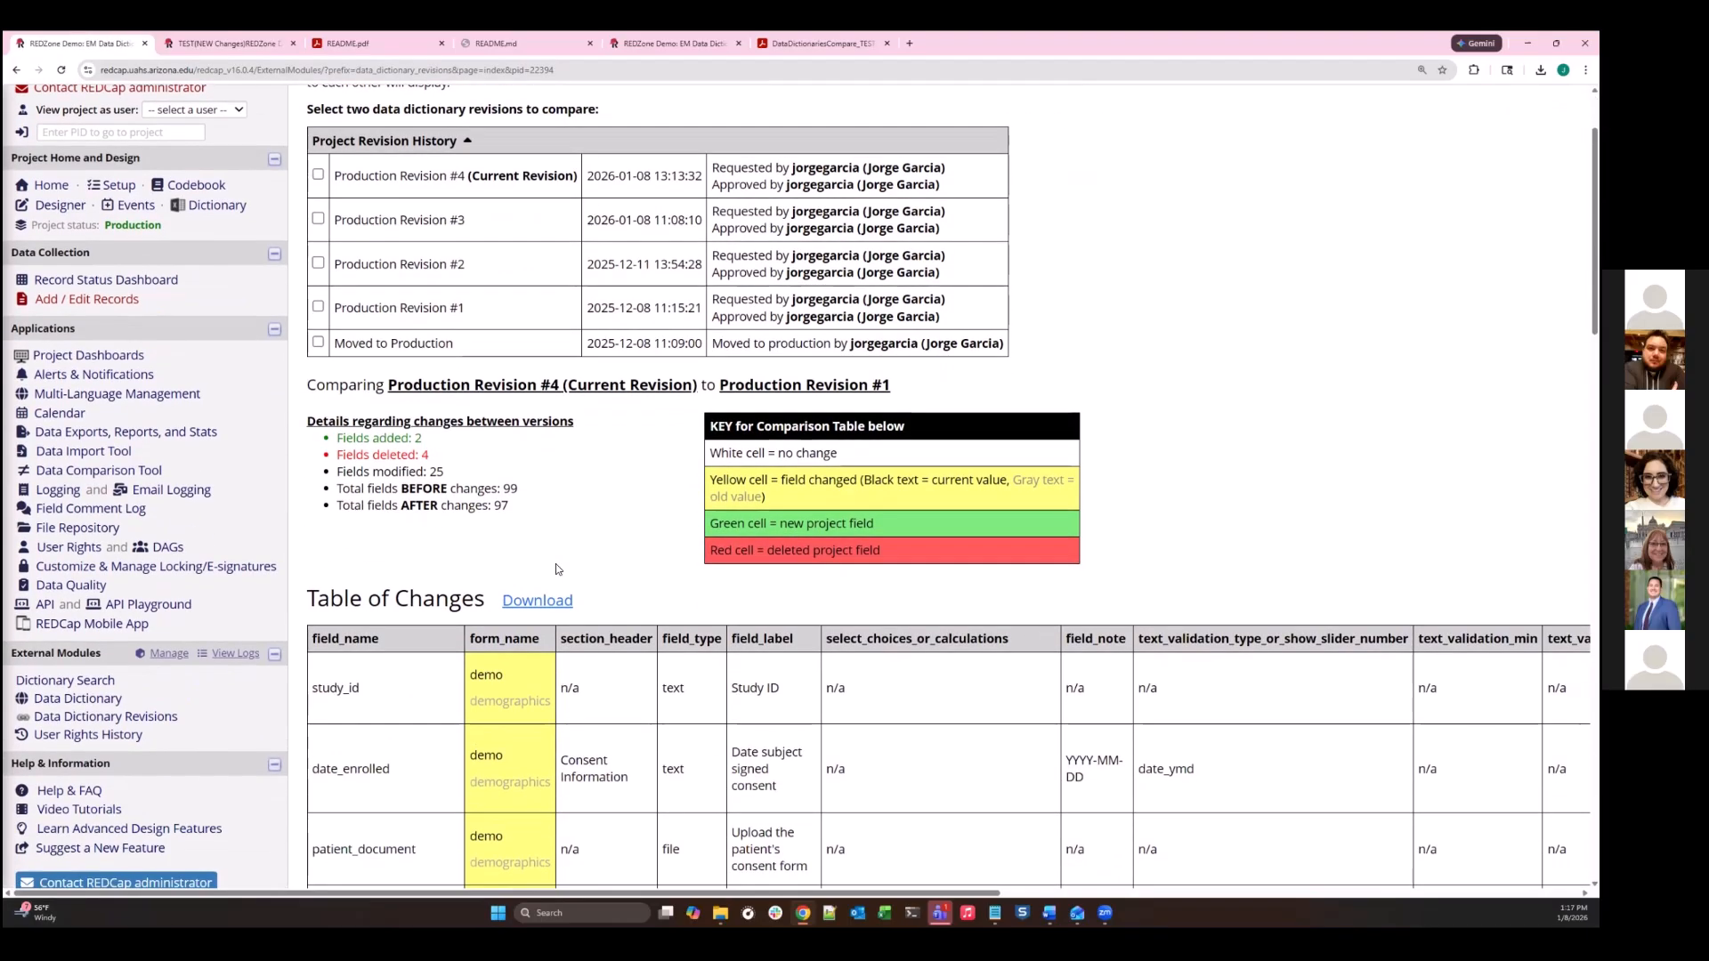
{"action": "scroll", "coordinate": [555, 569], "scroll_direction": "down", "scroll_amount": 1}
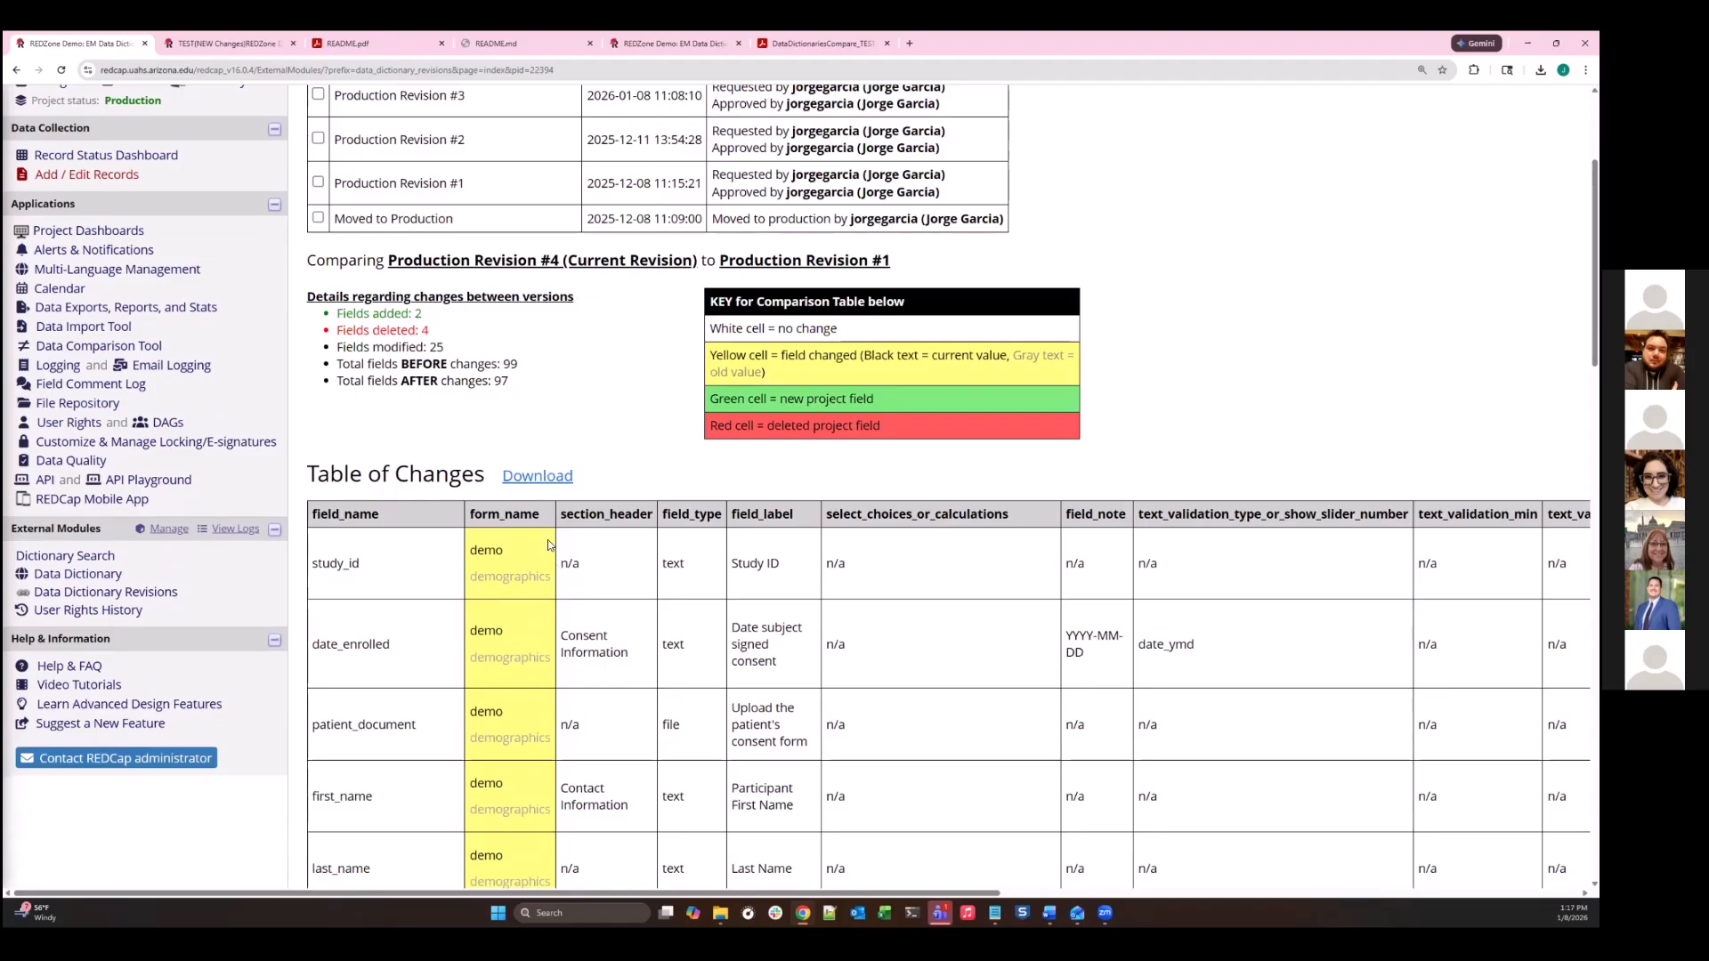
{"action": "mouse_move", "coordinate": [402, 364]}
{"action": "left_mouse_down"}
{"action": "mouse_move", "coordinate": [441, 365]}
{"action": "mouse_move", "coordinate": [402, 381]}
{"action": "left_mouse_up"}
{"action": "left_click", "coordinate": [417, 423]}
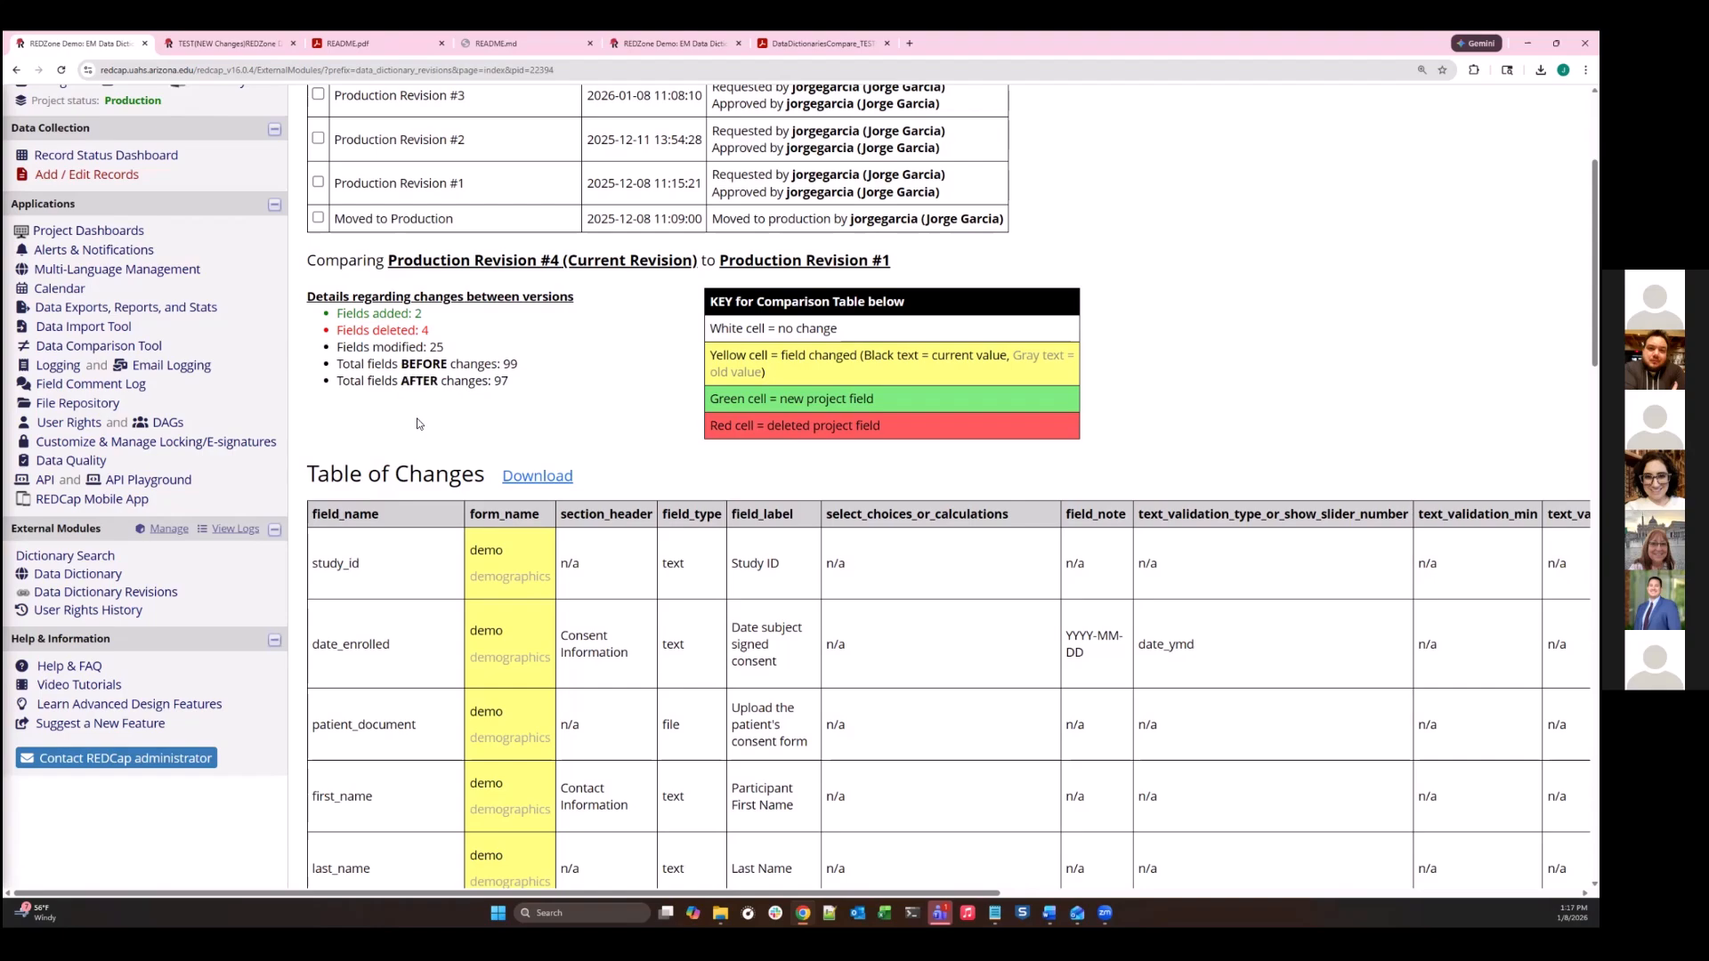